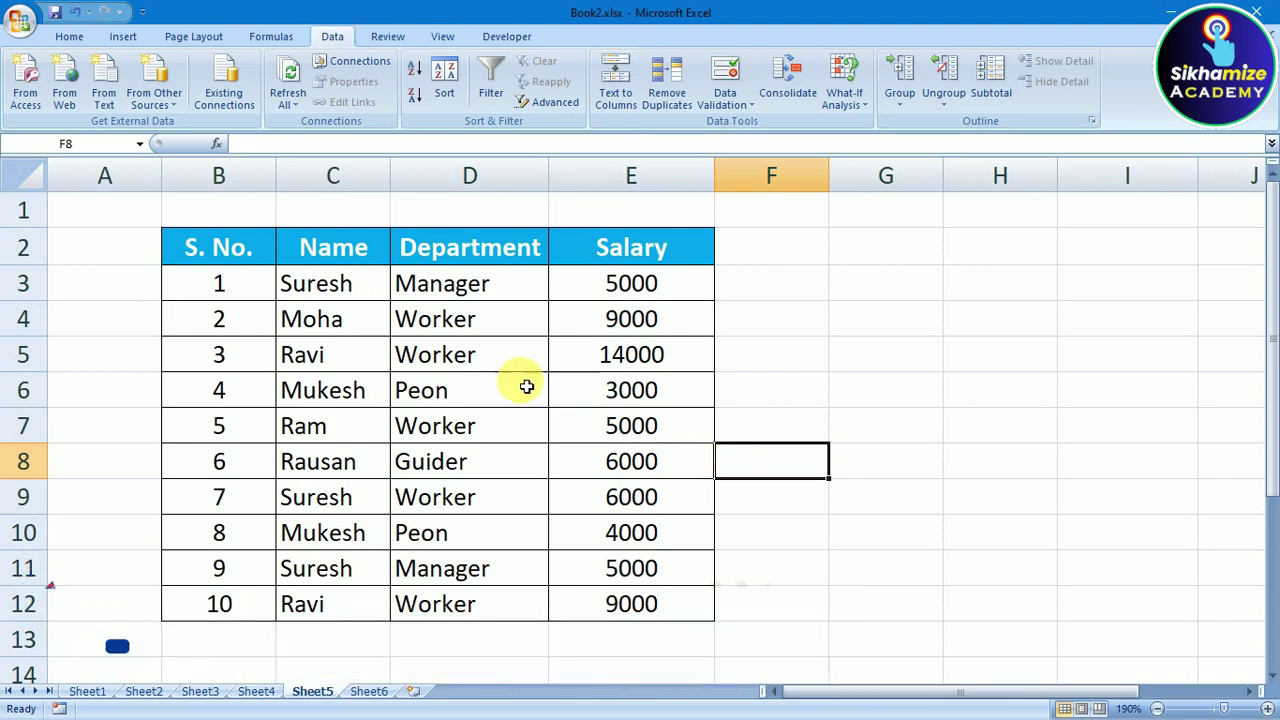
Step: Look through the Home, Insert, Page Layout, Formulas and Data ribbon commands, including Sort & Filter
click(66, 38)
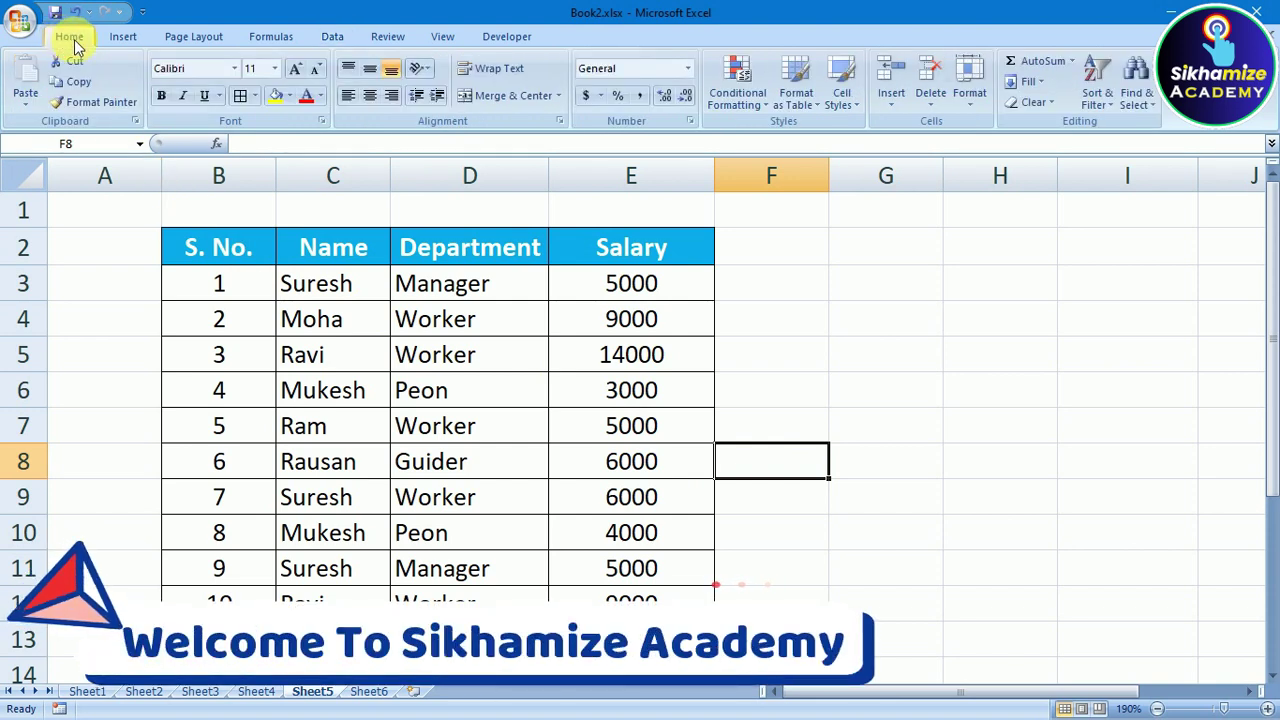
click(124, 38)
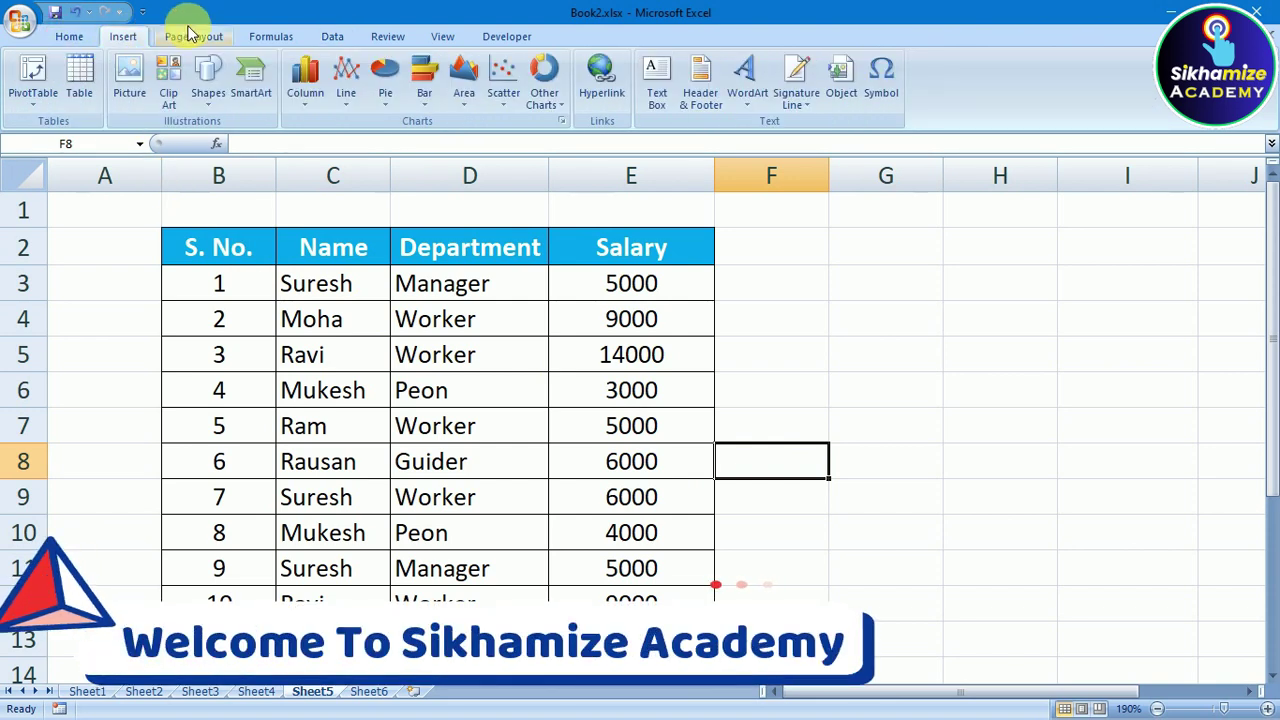
click(193, 38)
click(271, 37)
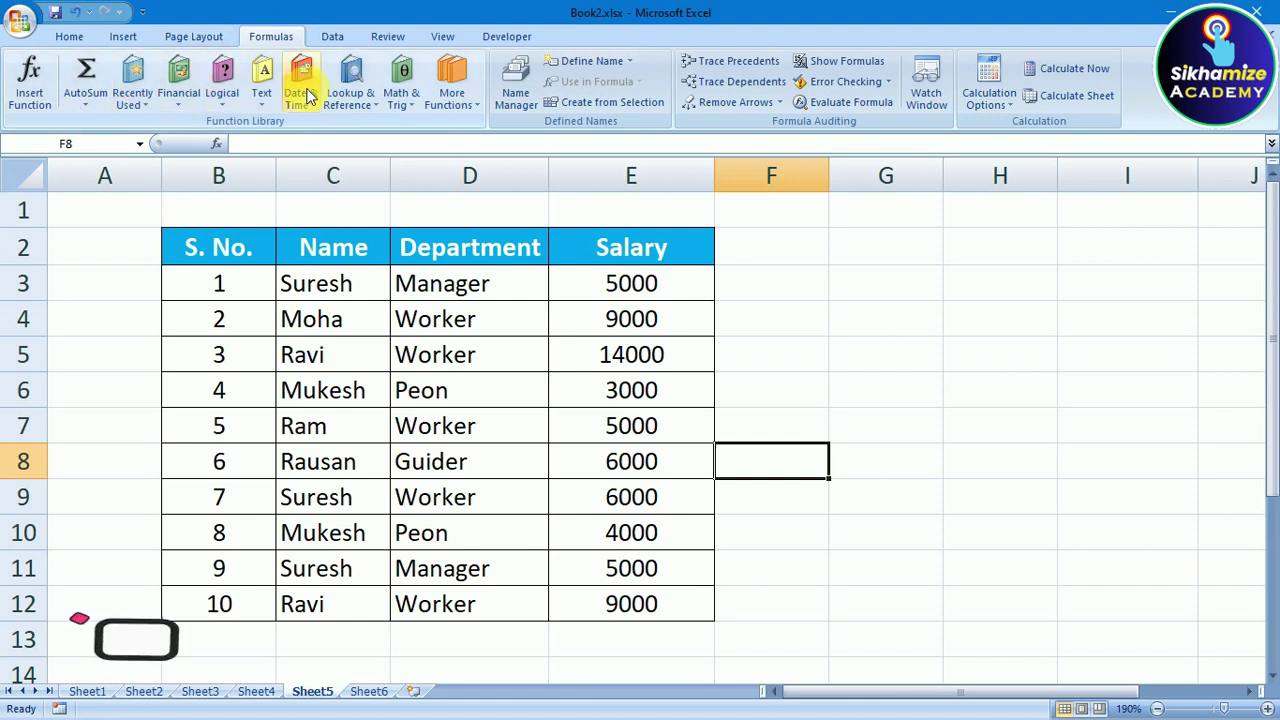
click(330, 38)
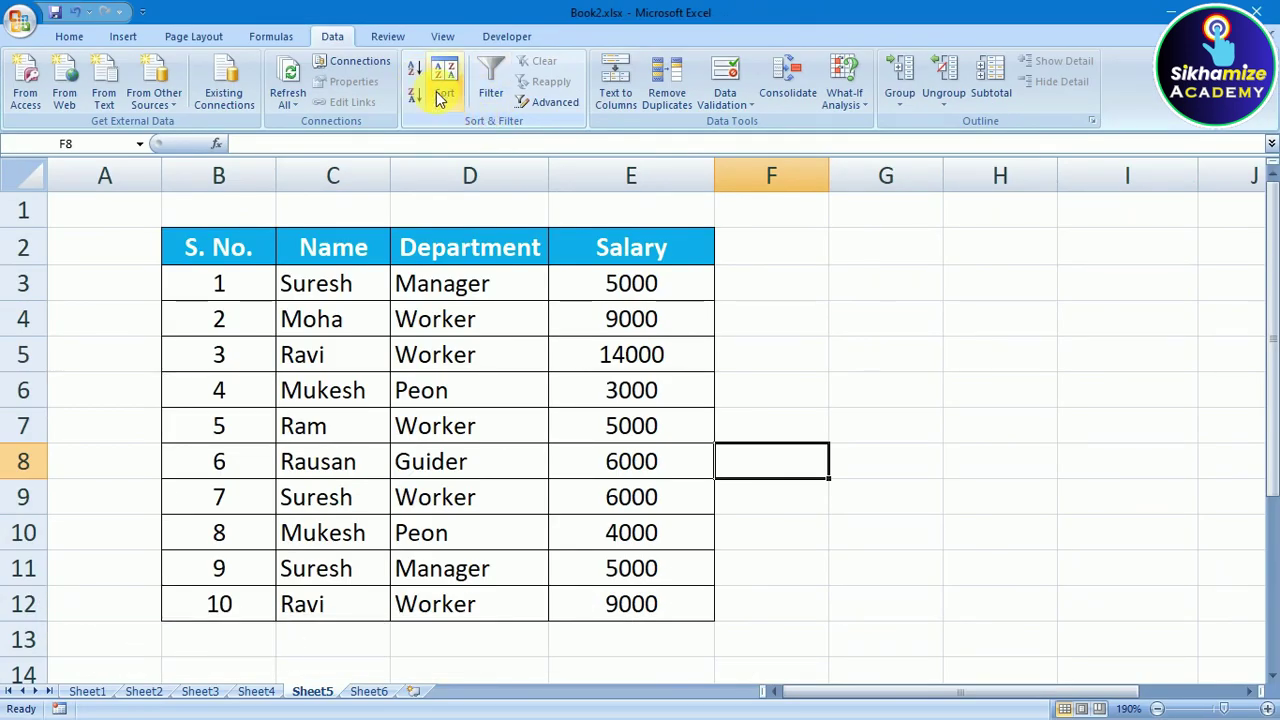
click(62, 38)
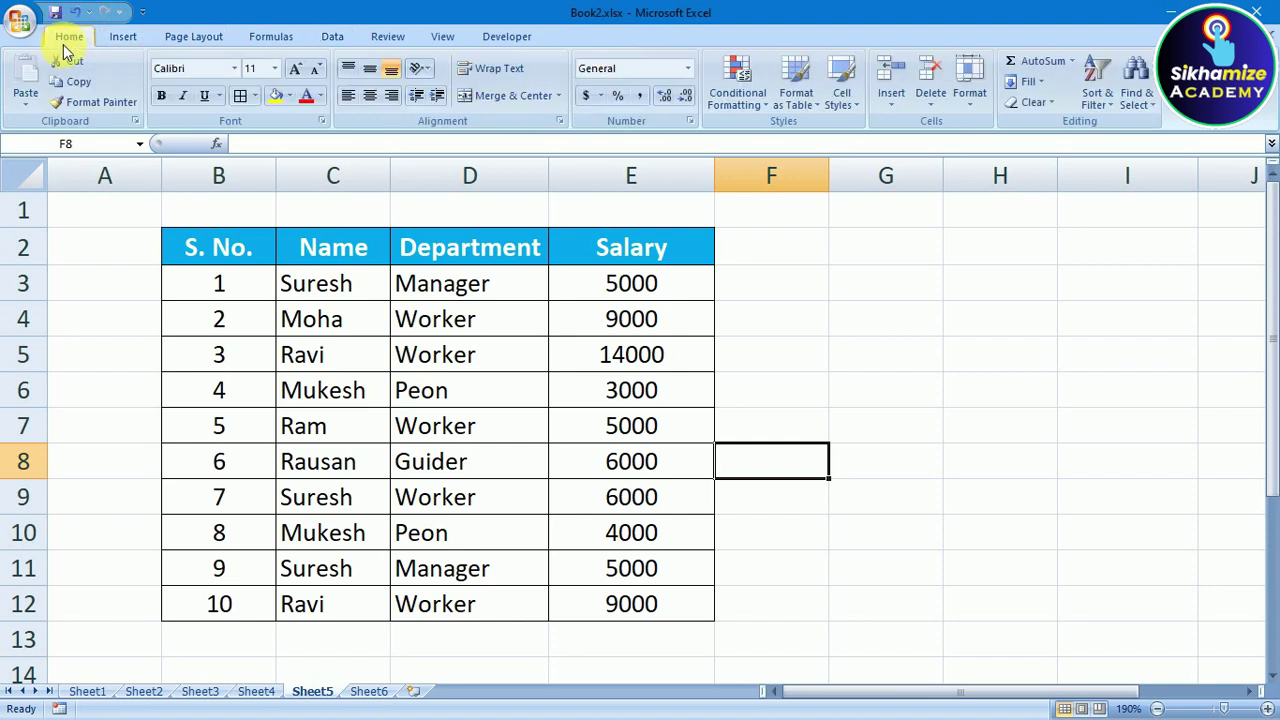
click(1110, 100)
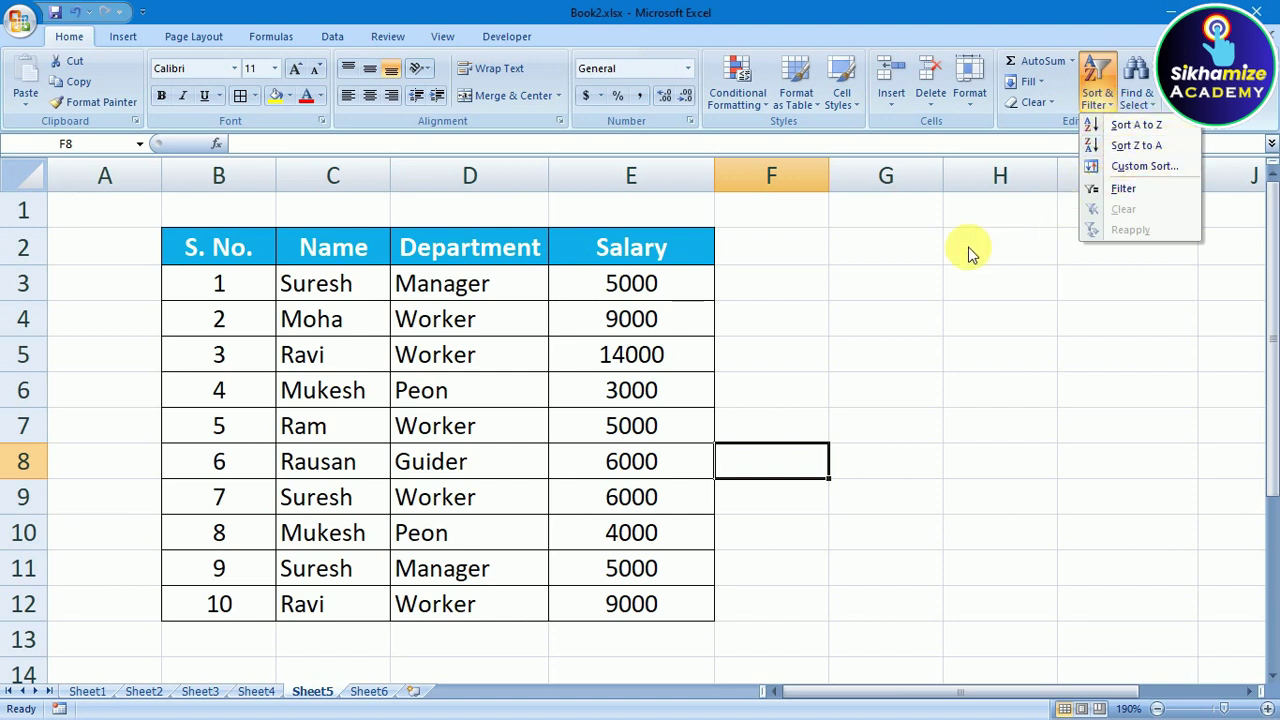
click(940, 258)
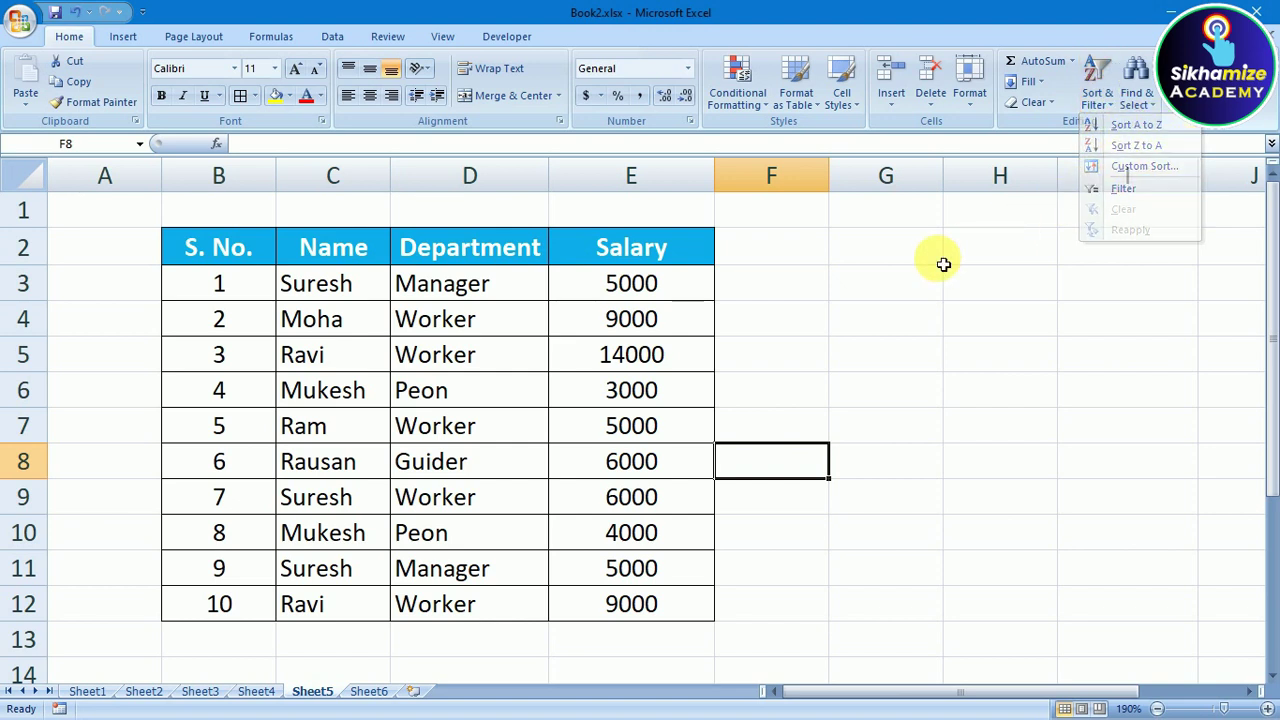
click(334, 36)
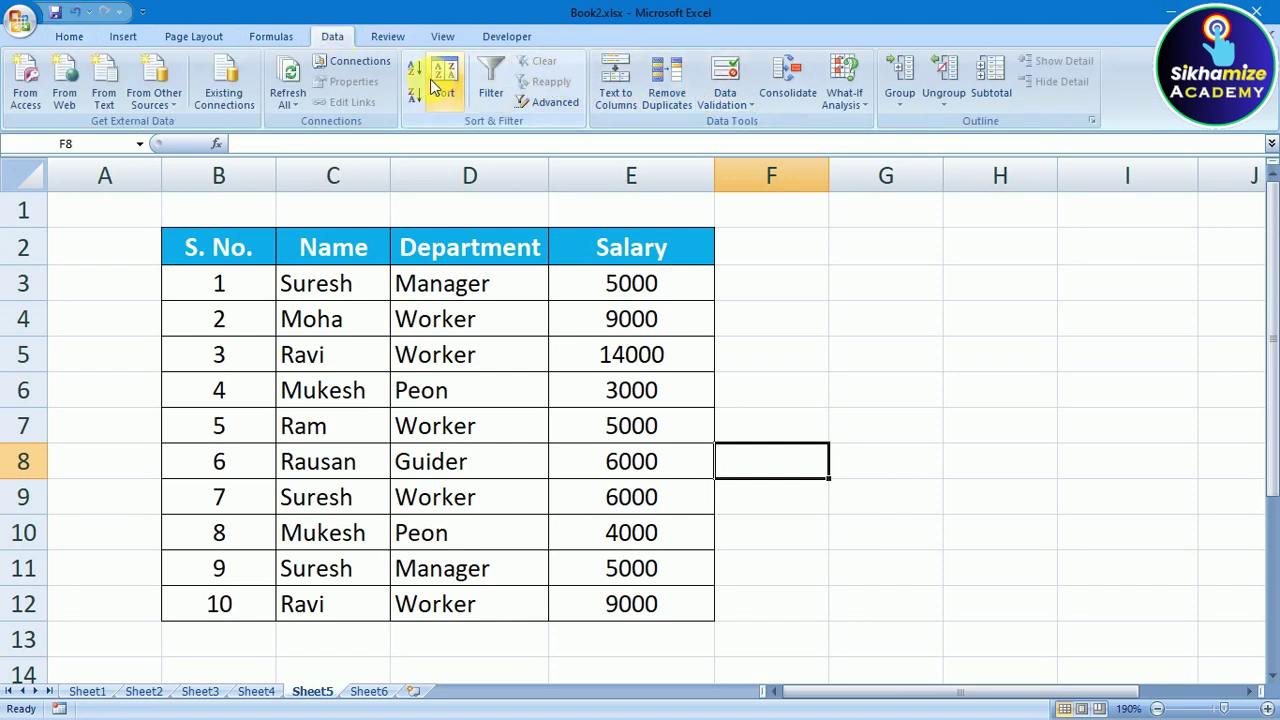
Step: Drag column A's right border leftward to narrow it and shift the table left
click(862, 401)
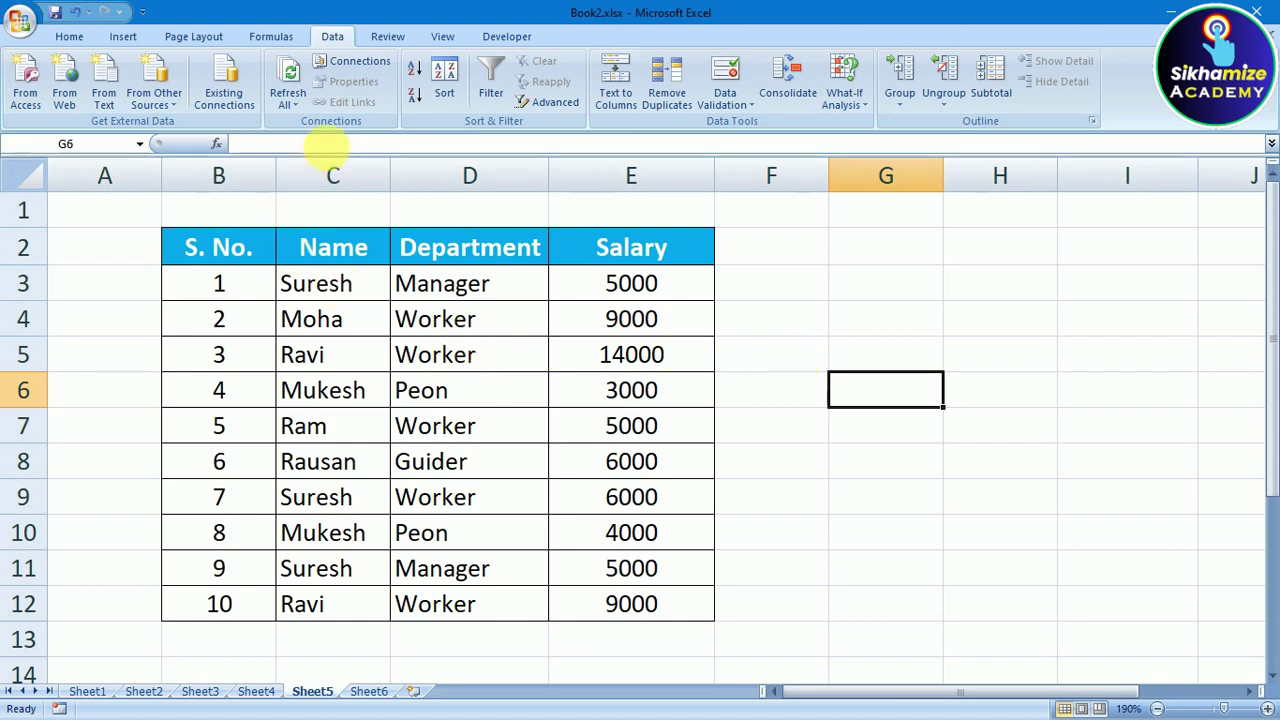
drag(168, 190, 150, 190)
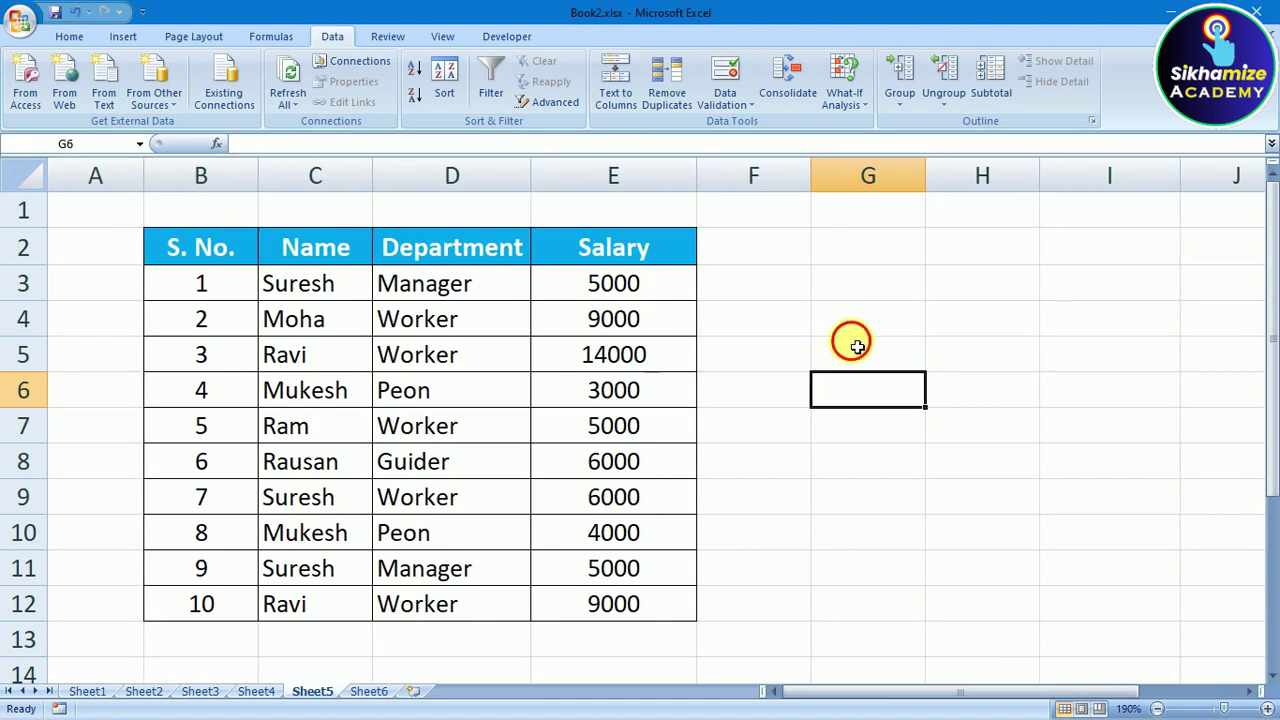
click(852, 350)
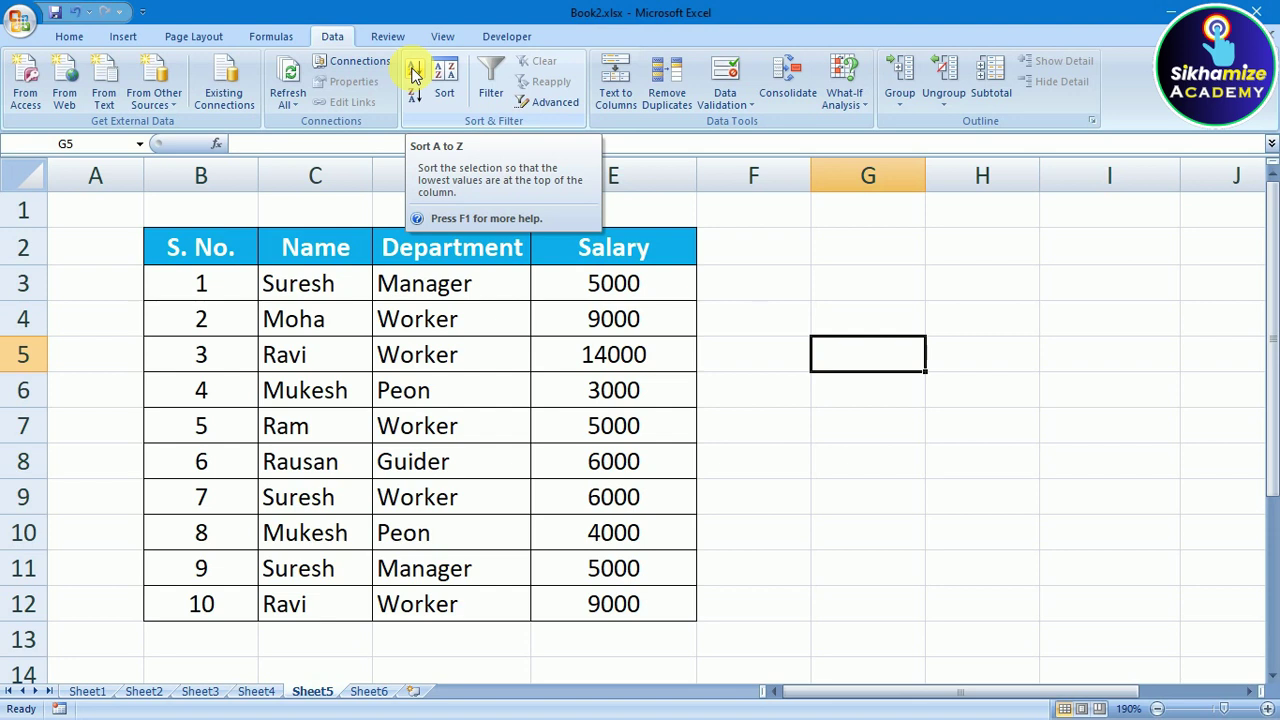
Step: Select the Name column values, then all employee records, and pick cell G11
drag(312, 284, 297, 604)
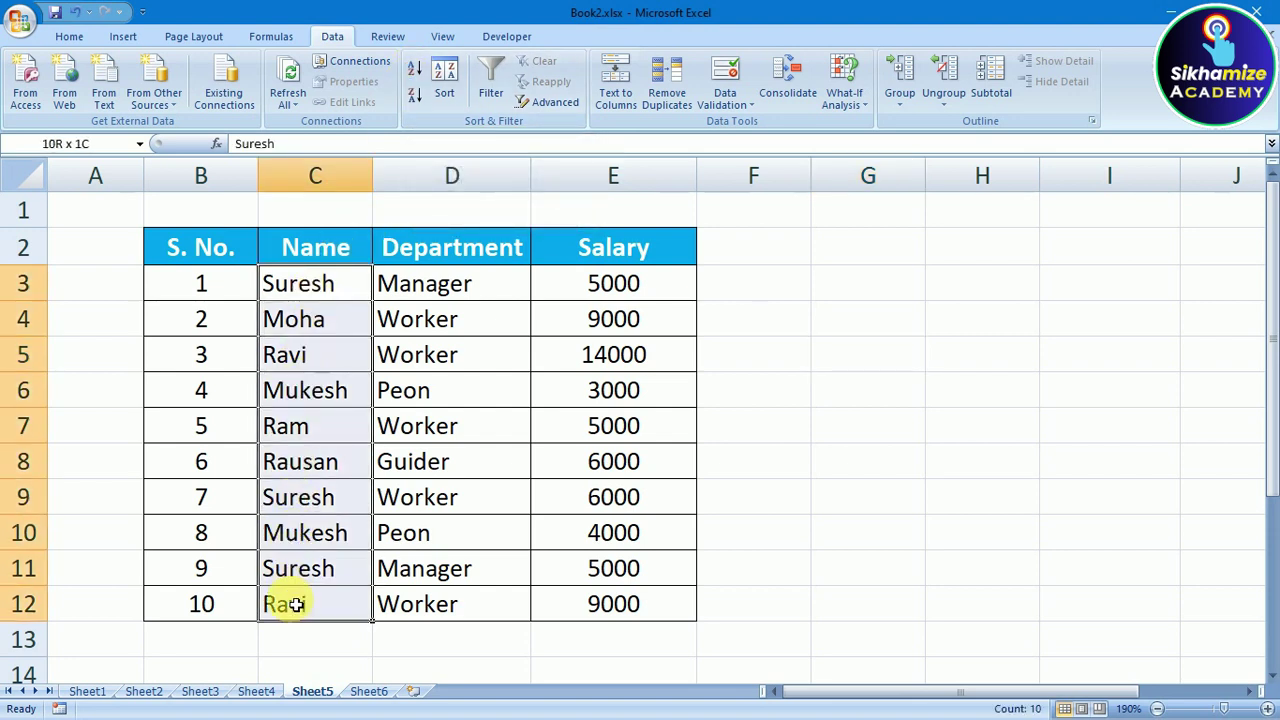
drag(329, 246, 329, 600)
click(449, 423)
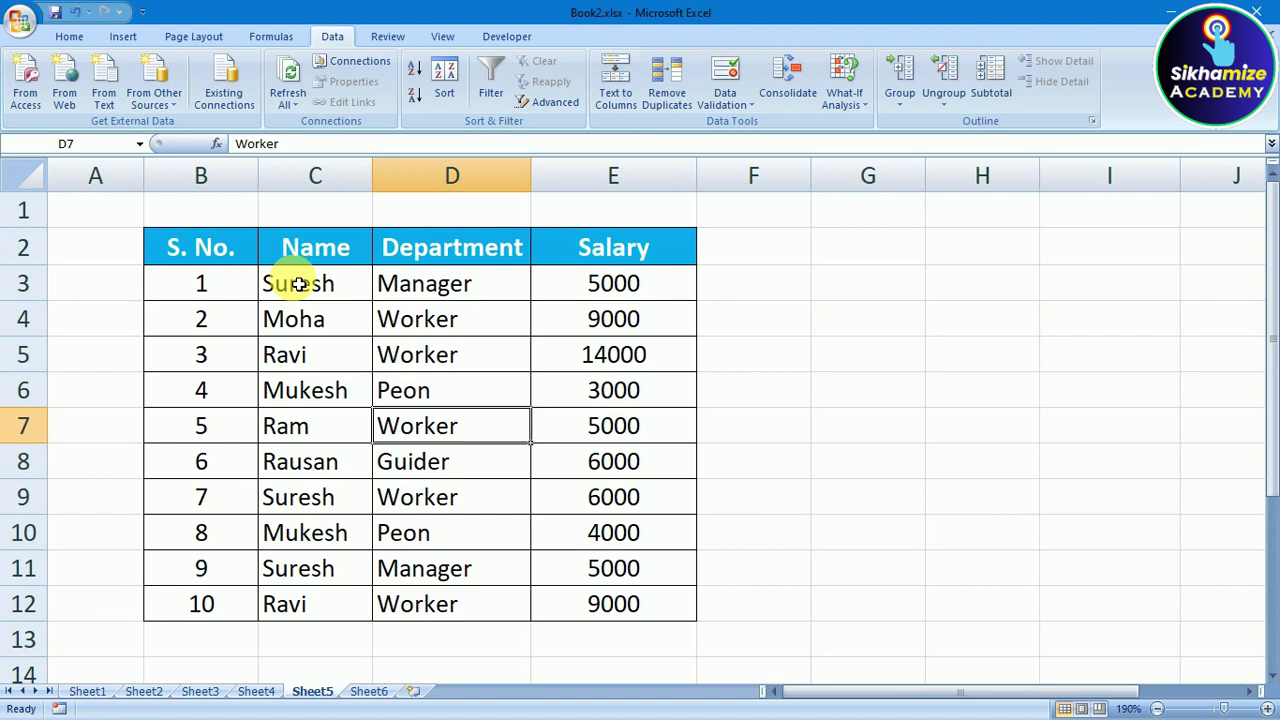
mouse_move(298, 284)
mouse_down()
mouse_move(300, 390)
mouse_move(313, 322)
mouse_up()
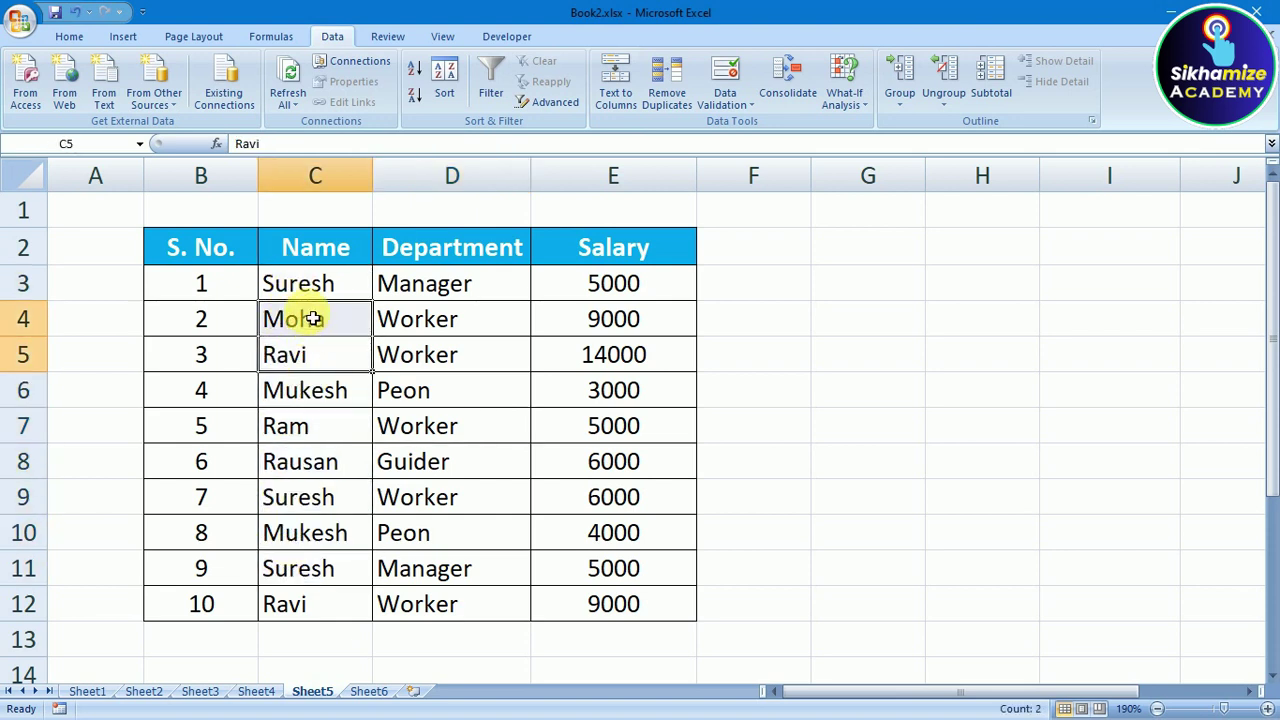
click(313, 288)
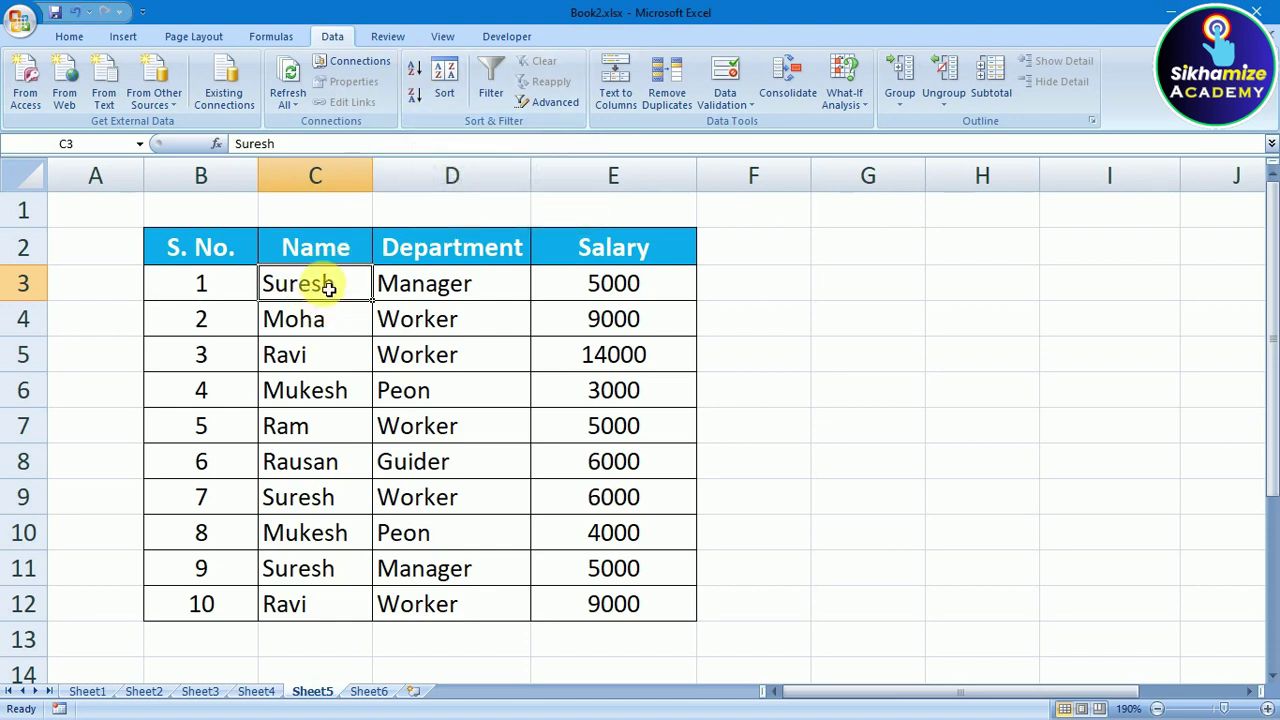
drag(328, 288, 320, 607)
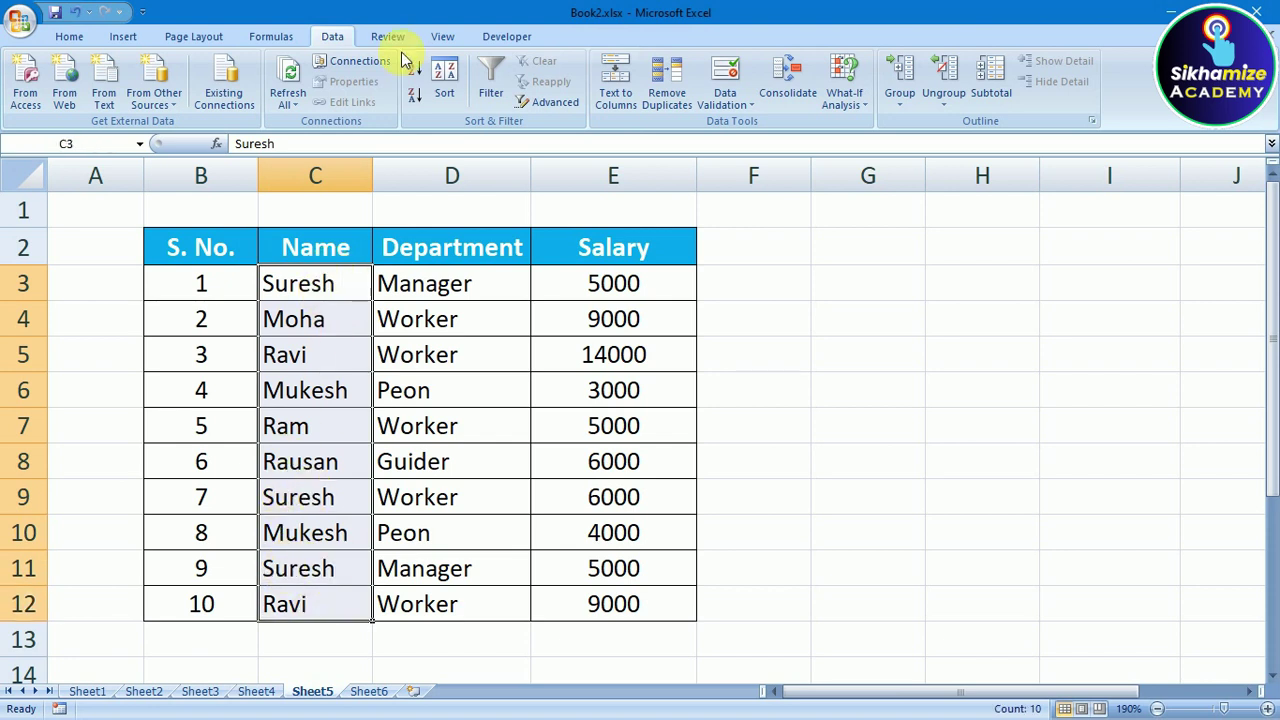
mouse_move(220, 283)
mouse_down()
mouse_move(480, 315)
mouse_move(617, 602)
mouse_up()
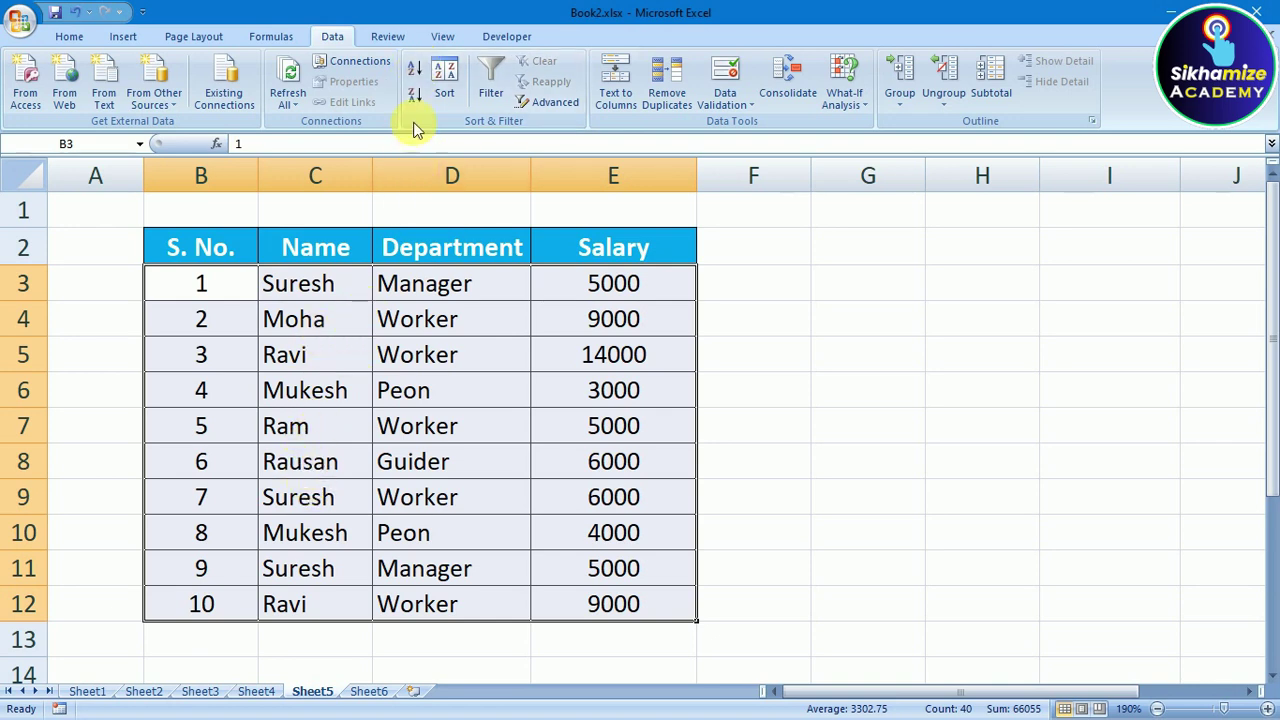
click(868, 576)
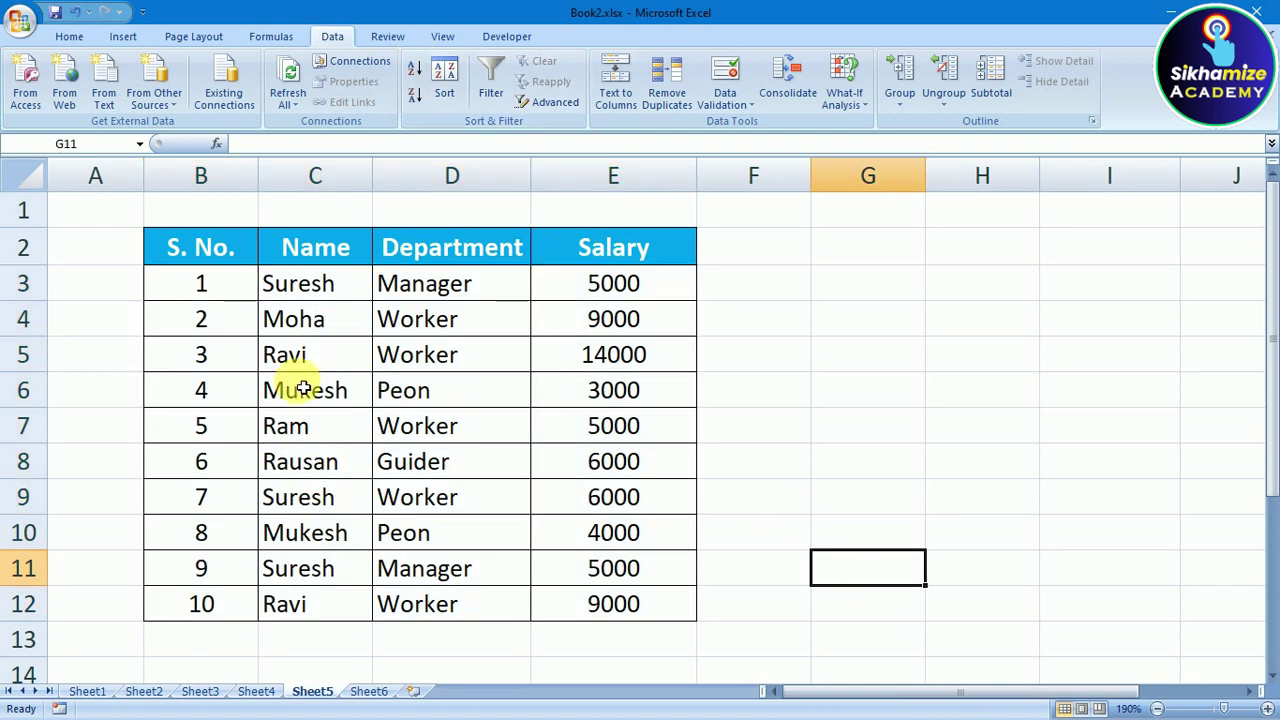
drag(217, 251, 576, 597)
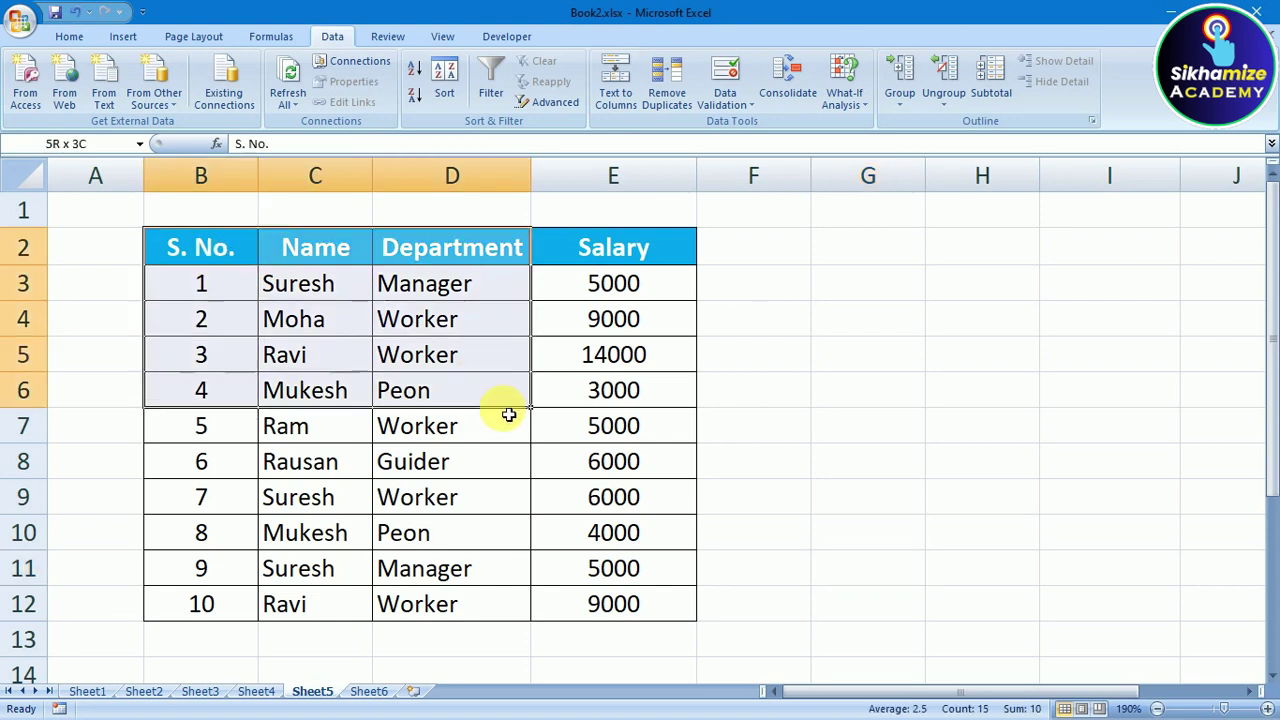
click(446, 385)
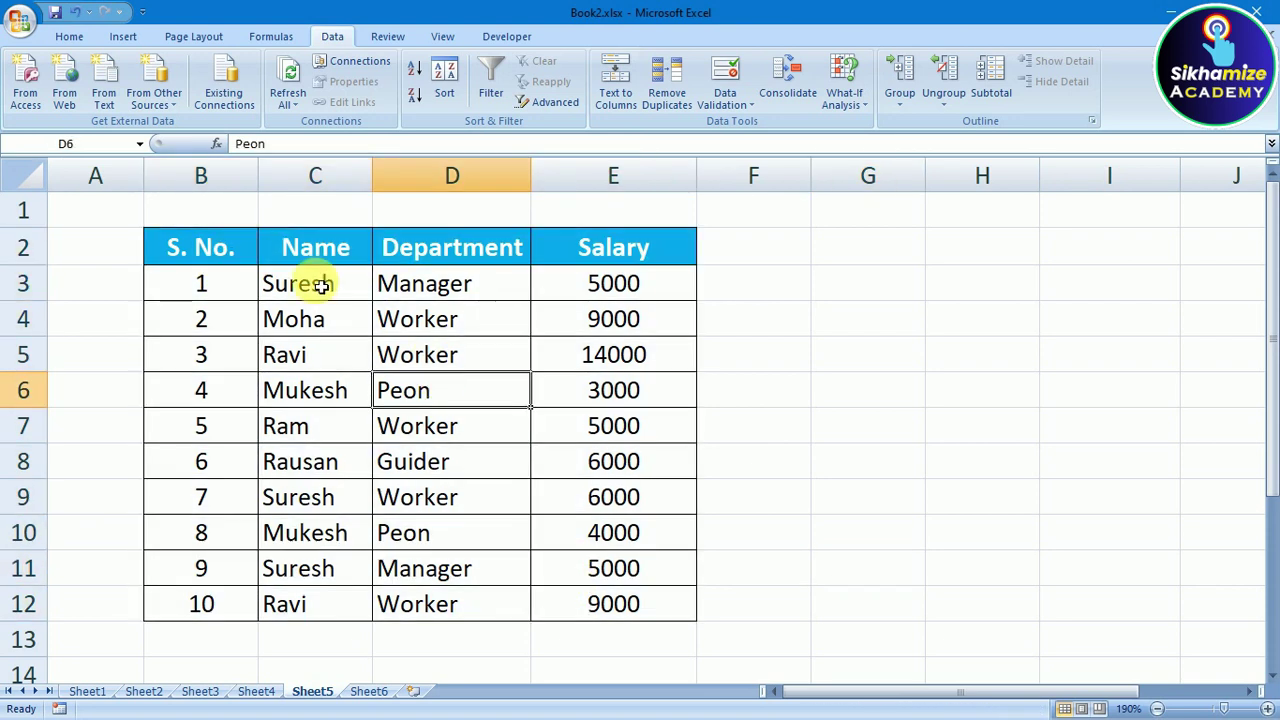
click(284, 285)
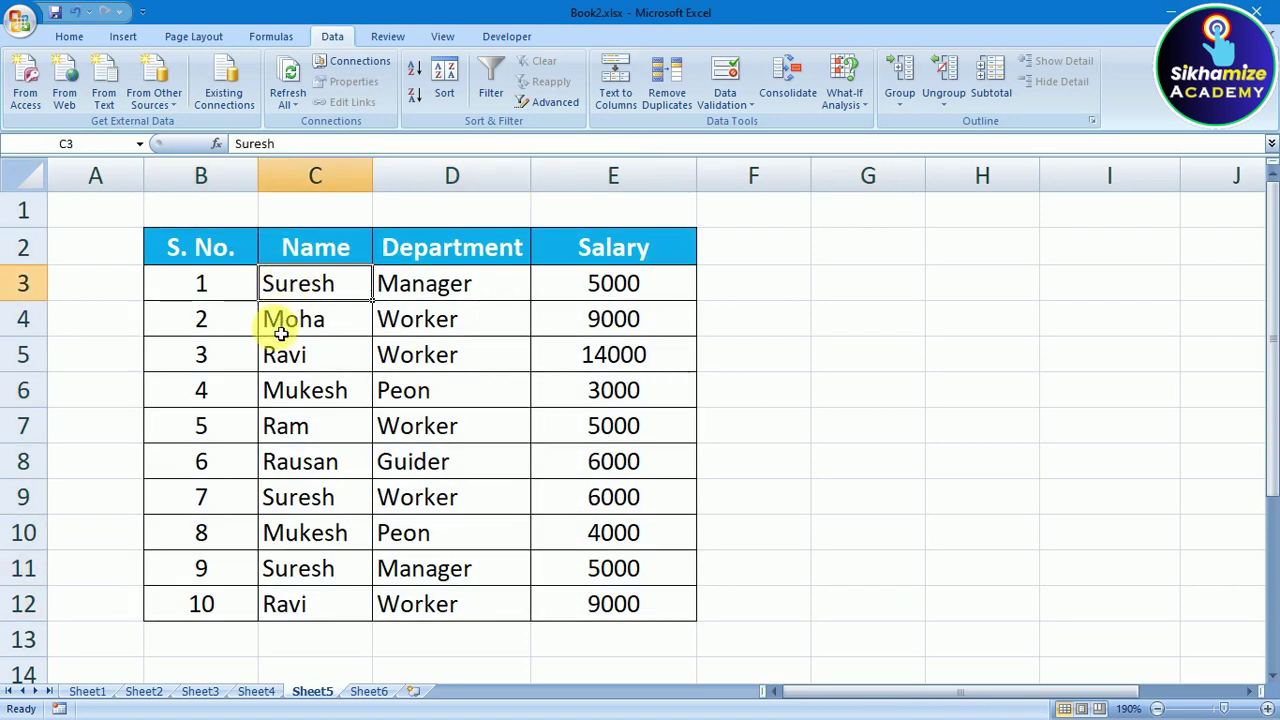
click(278, 317)
click(300, 366)
click(298, 392)
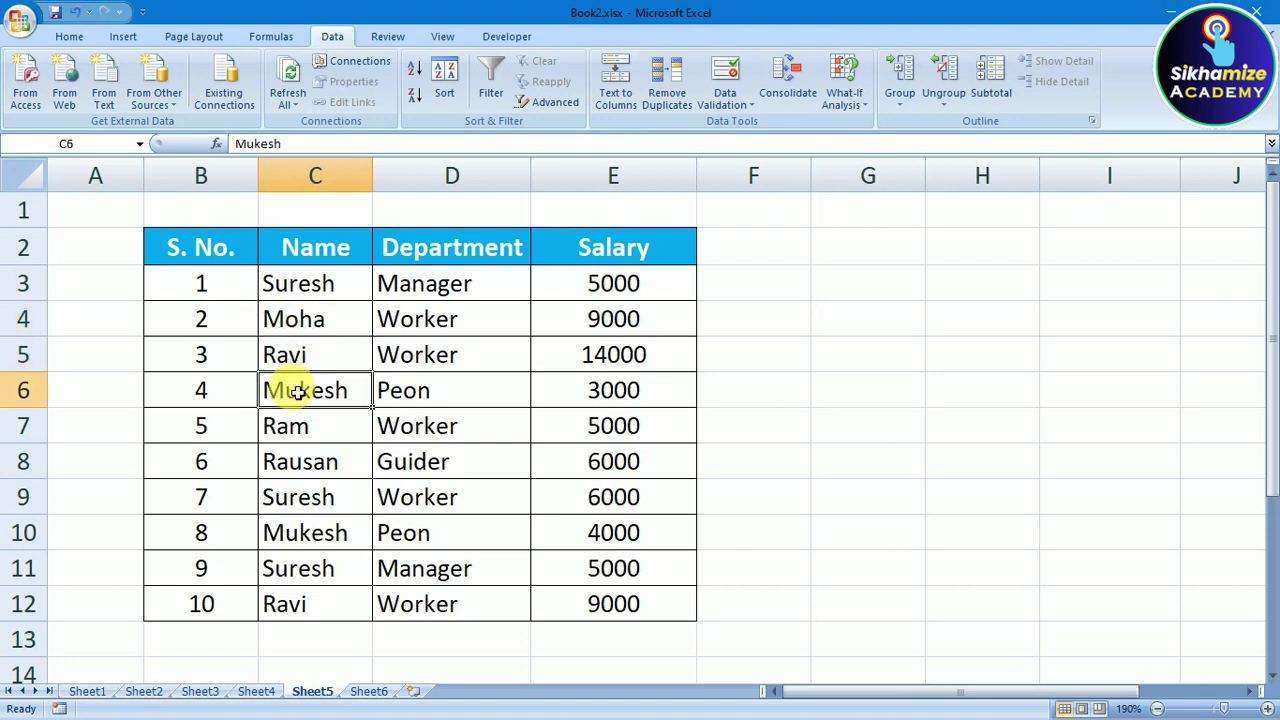
click(288, 456)
drag(325, 348, 318, 540)
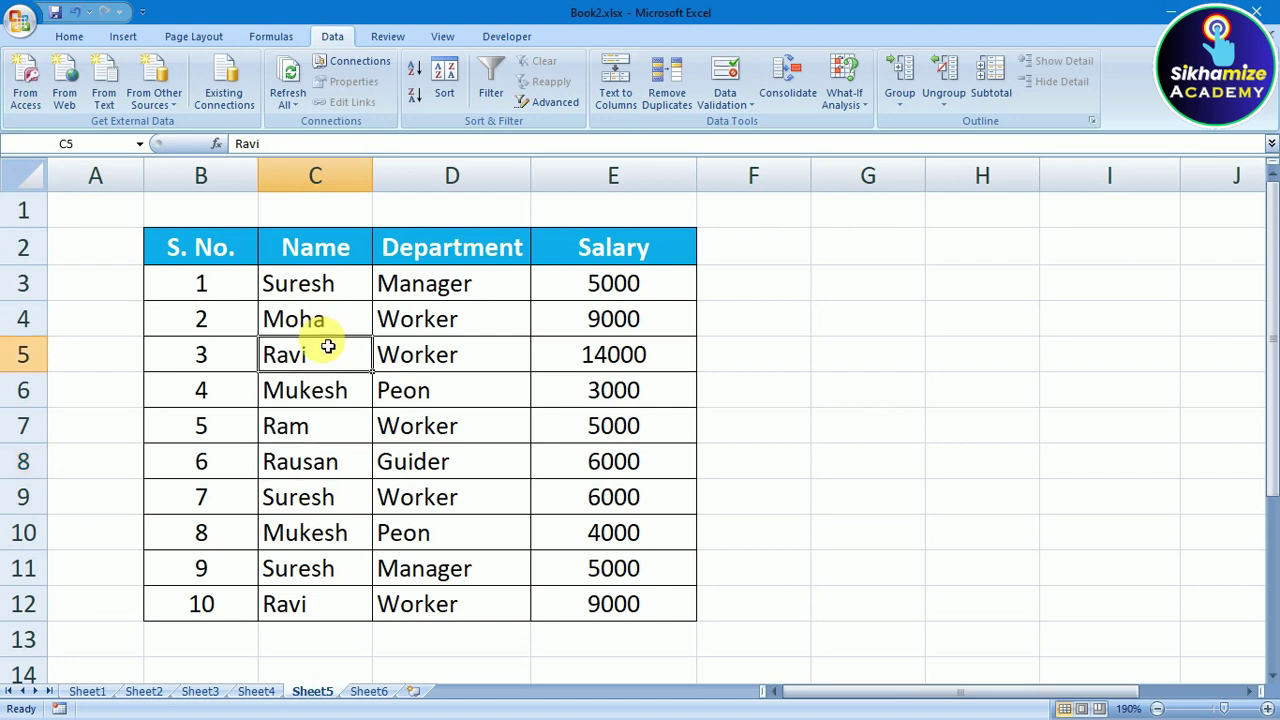
click(298, 330)
drag(214, 249, 303, 251)
click(205, 428)
drag(180, 284, 631, 612)
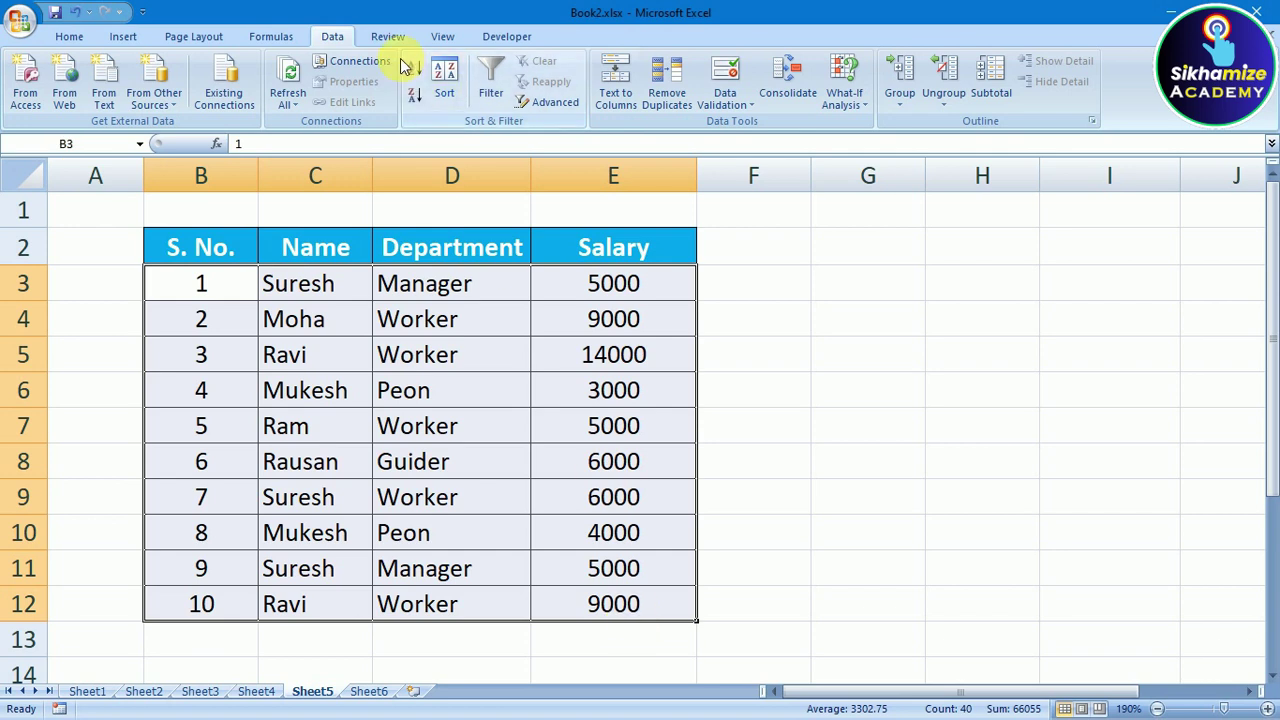
click(416, 96)
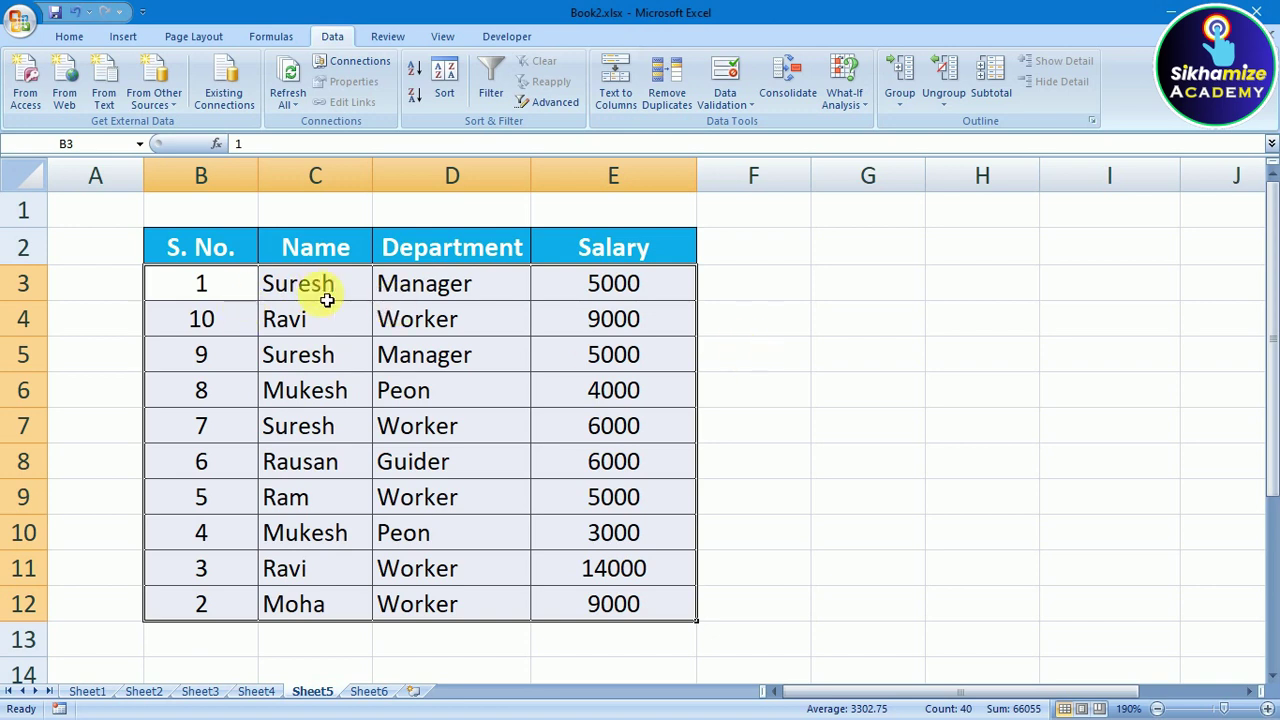
click(312, 286)
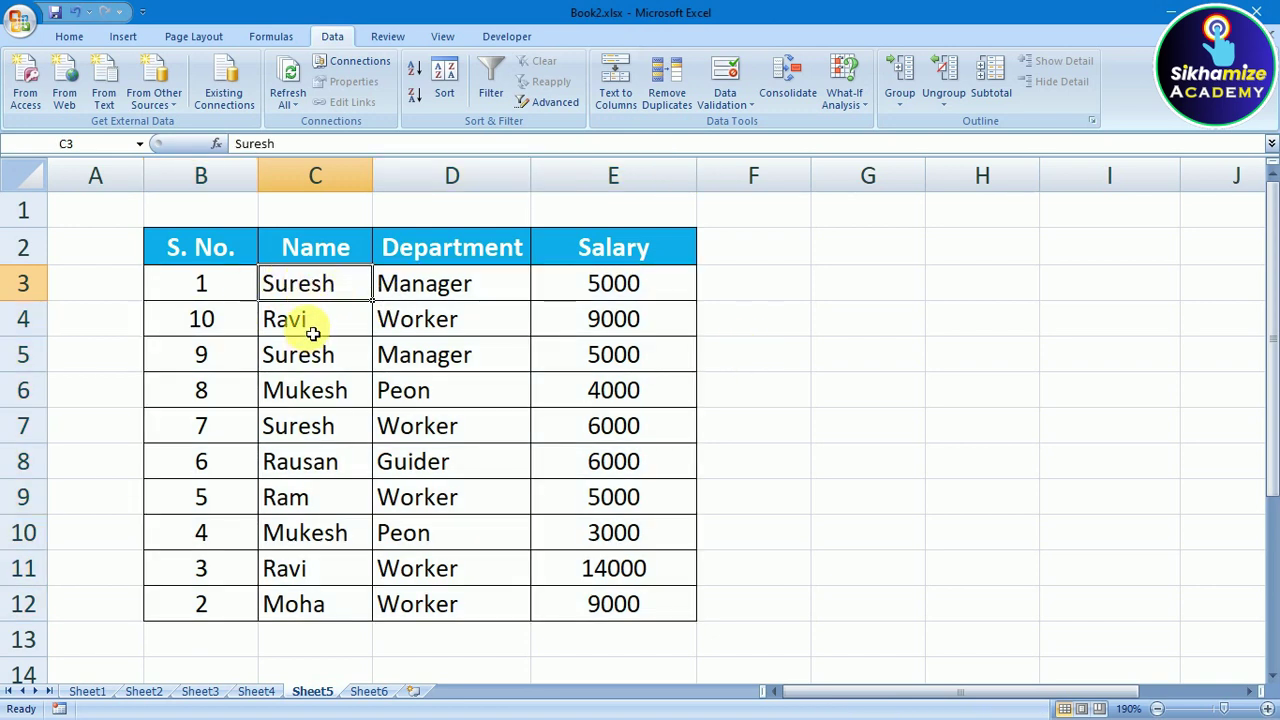
click(312, 320)
click(299, 362)
drag(300, 286, 288, 422)
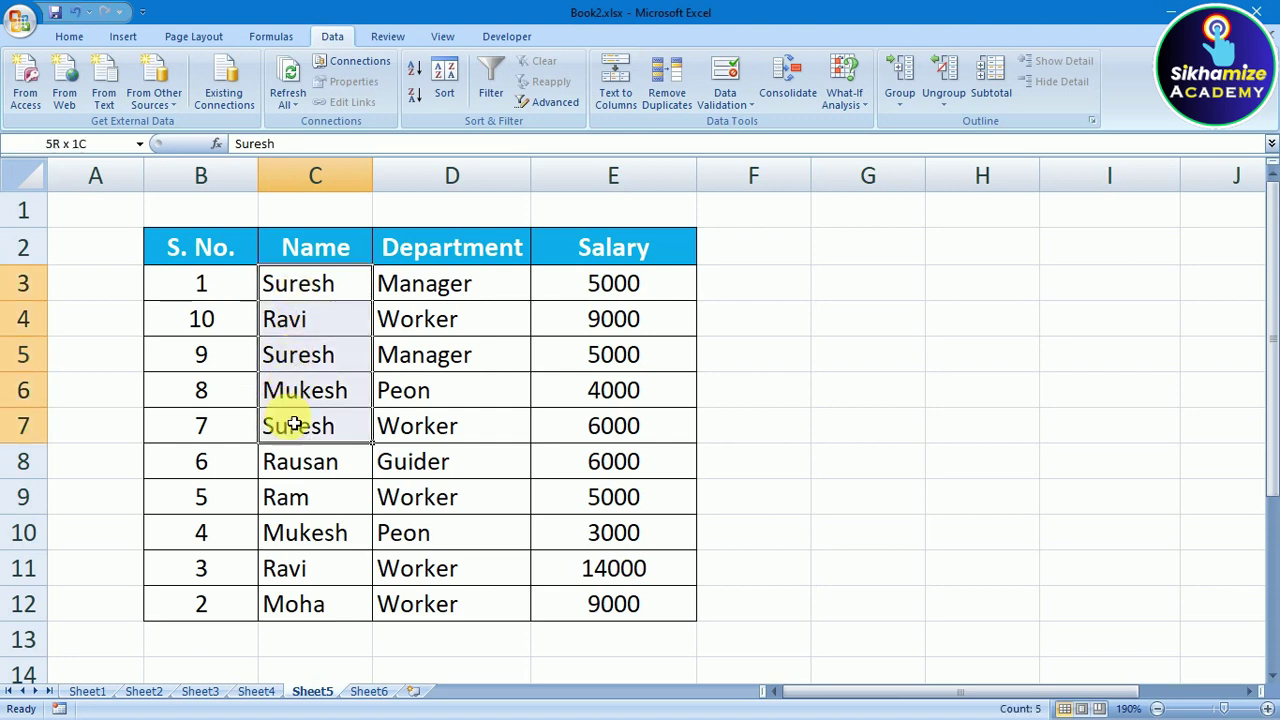
click(190, 312)
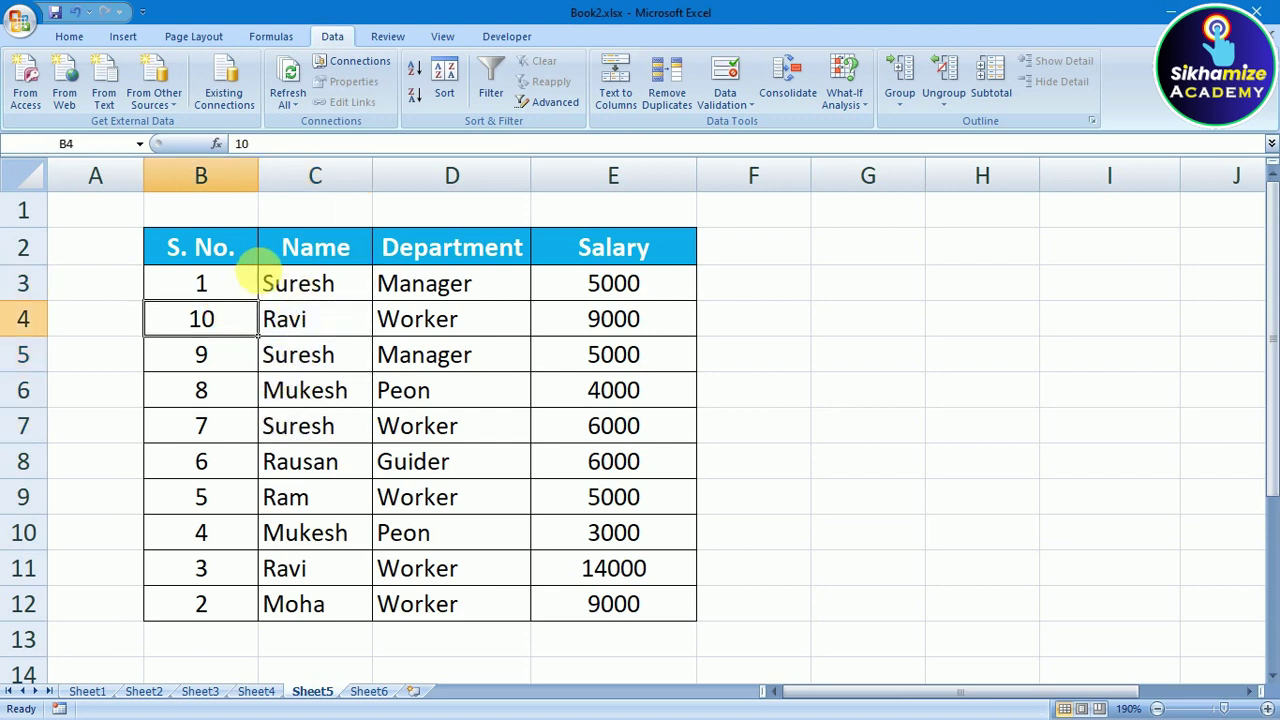
click(303, 278)
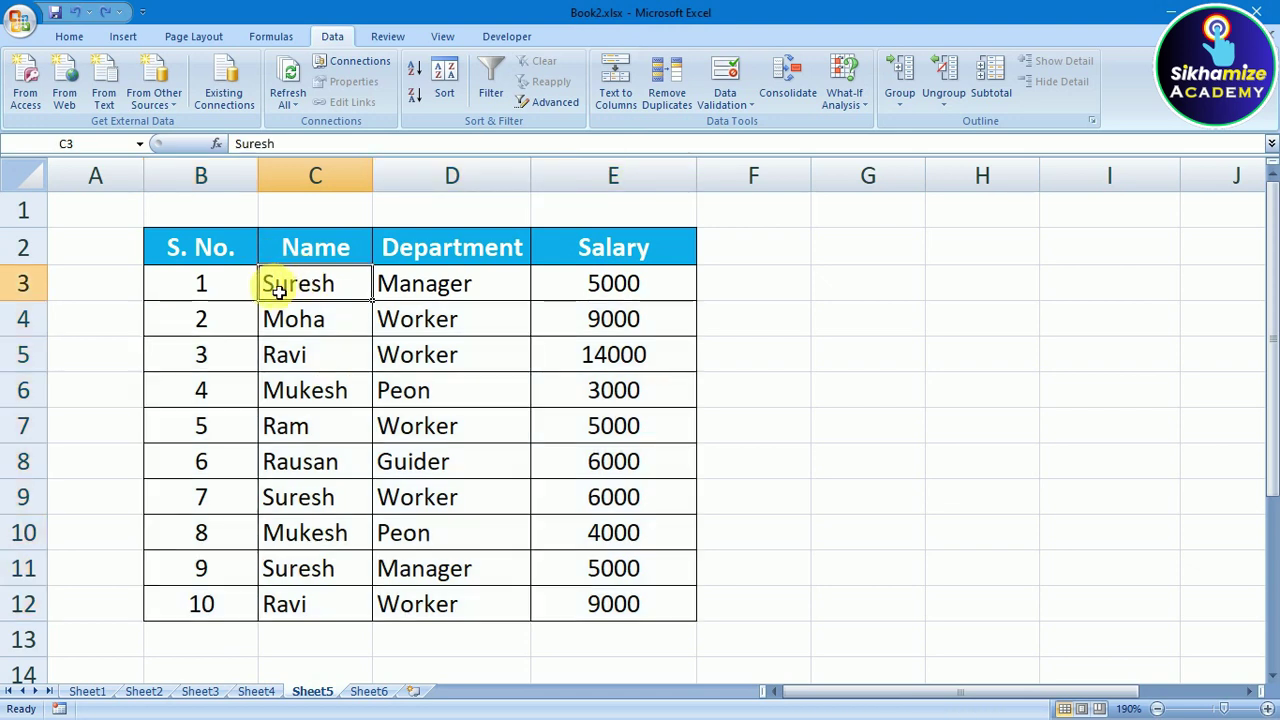
Step: Sort names C3:C12 A to Z, expanding the selection so whole rows stay together
drag(290, 532, 293, 601)
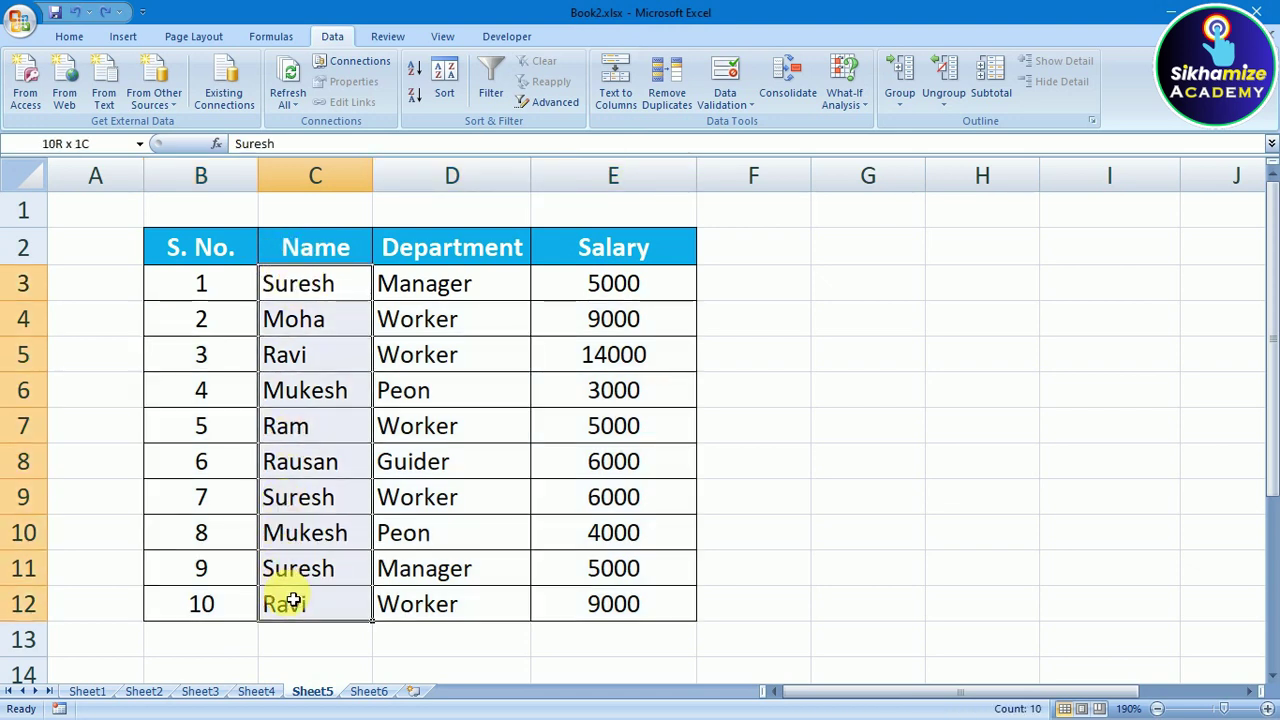
click(414, 72)
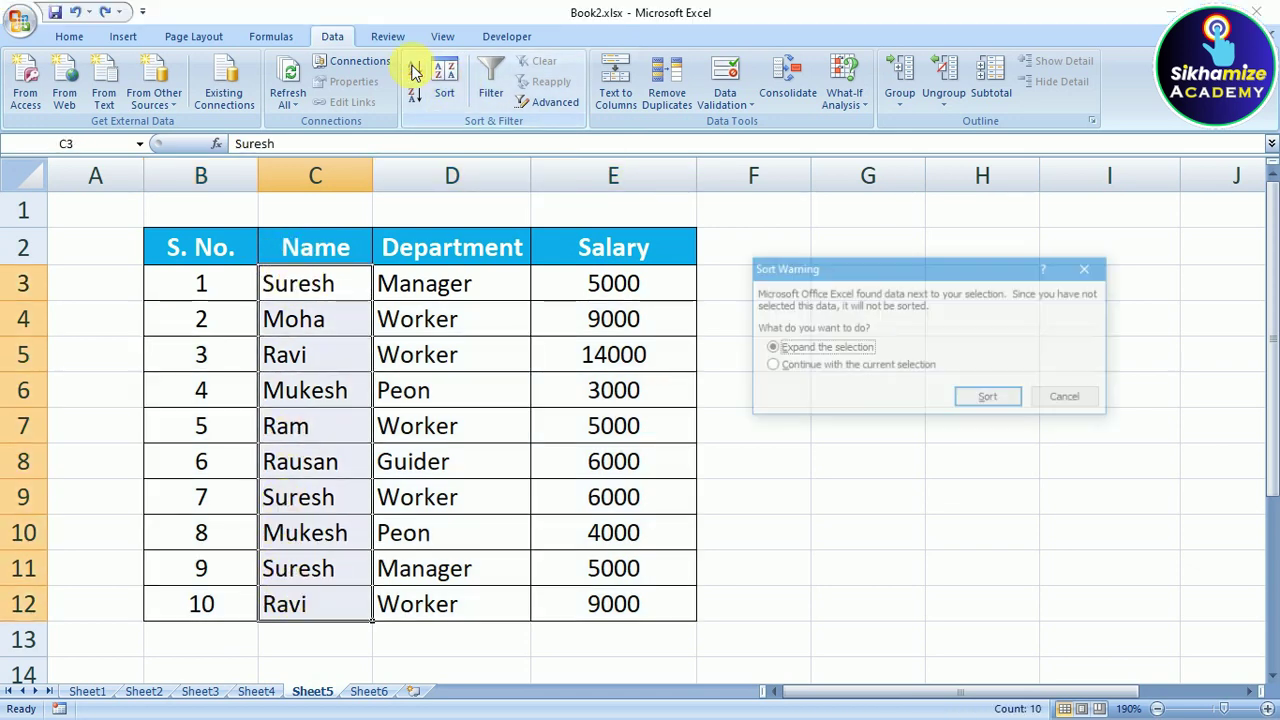
drag(843, 281, 712, 277)
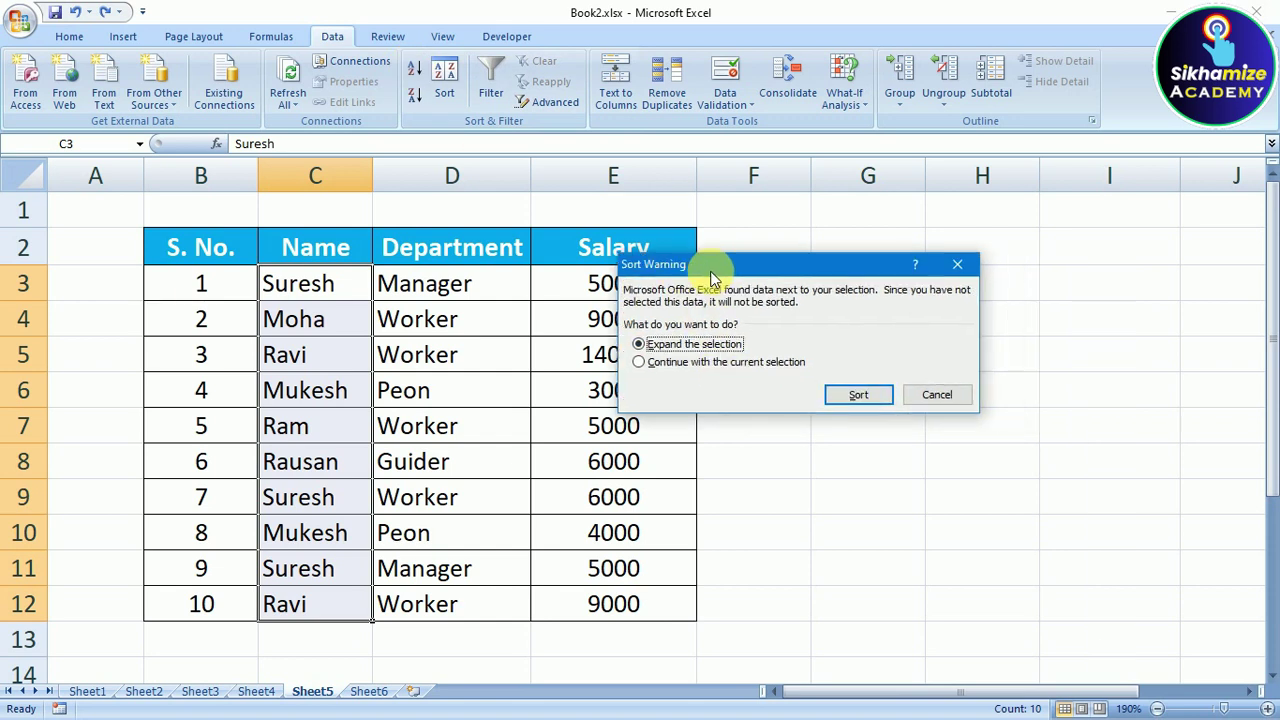
click(859, 404)
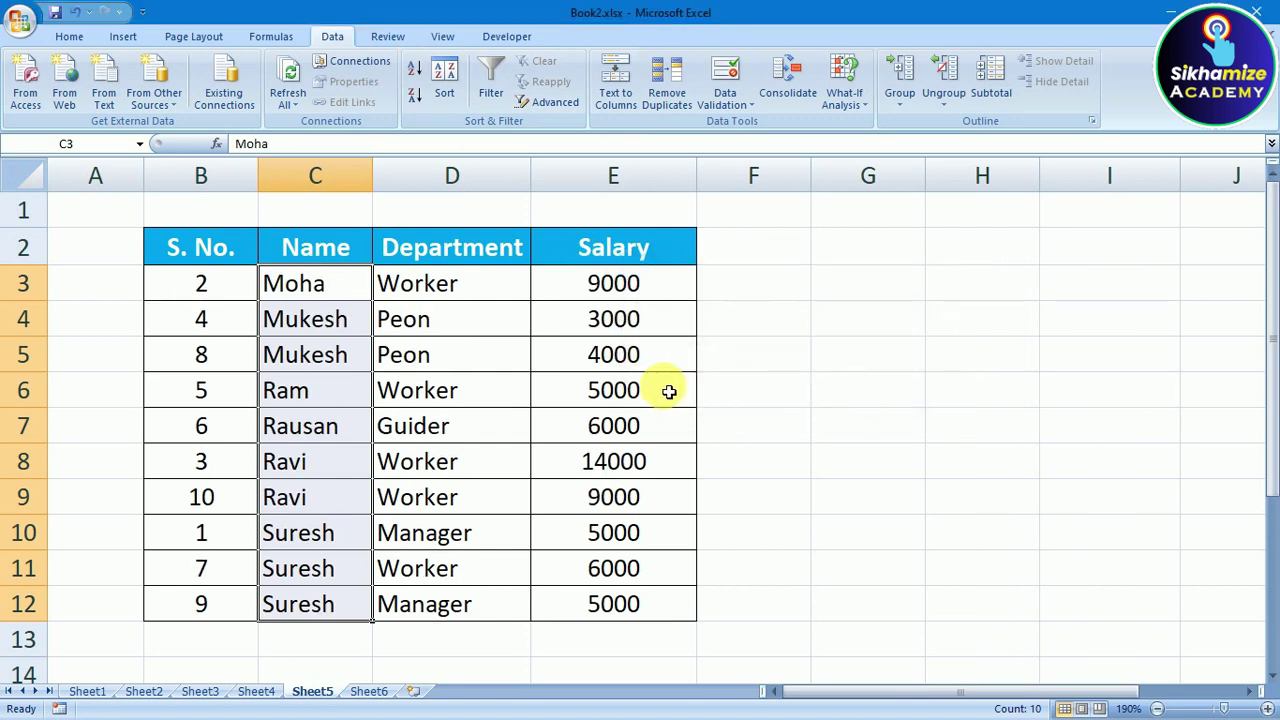
click(841, 399)
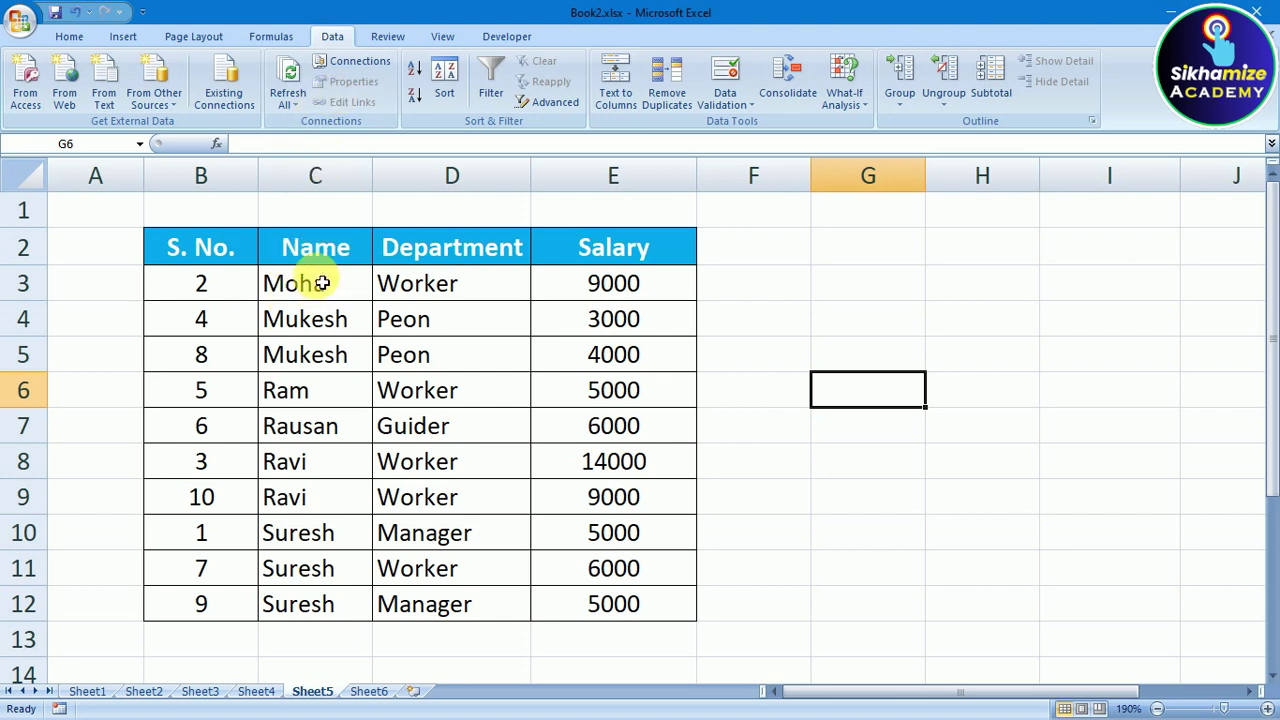
Step: Select the sorted Moha/Mukesh, Ravi and Suresh groups, then all names C3:C12
drag(304, 291, 312, 348)
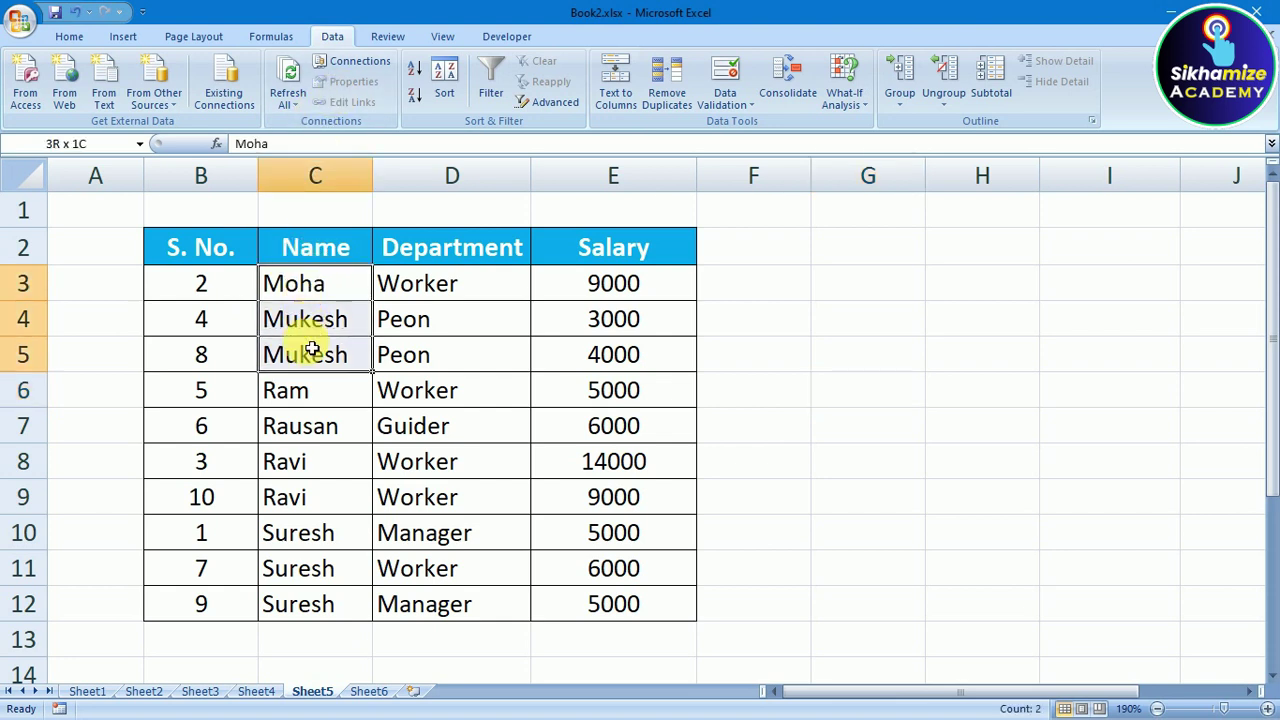
drag(300, 394, 300, 510)
drag(300, 389, 312, 605)
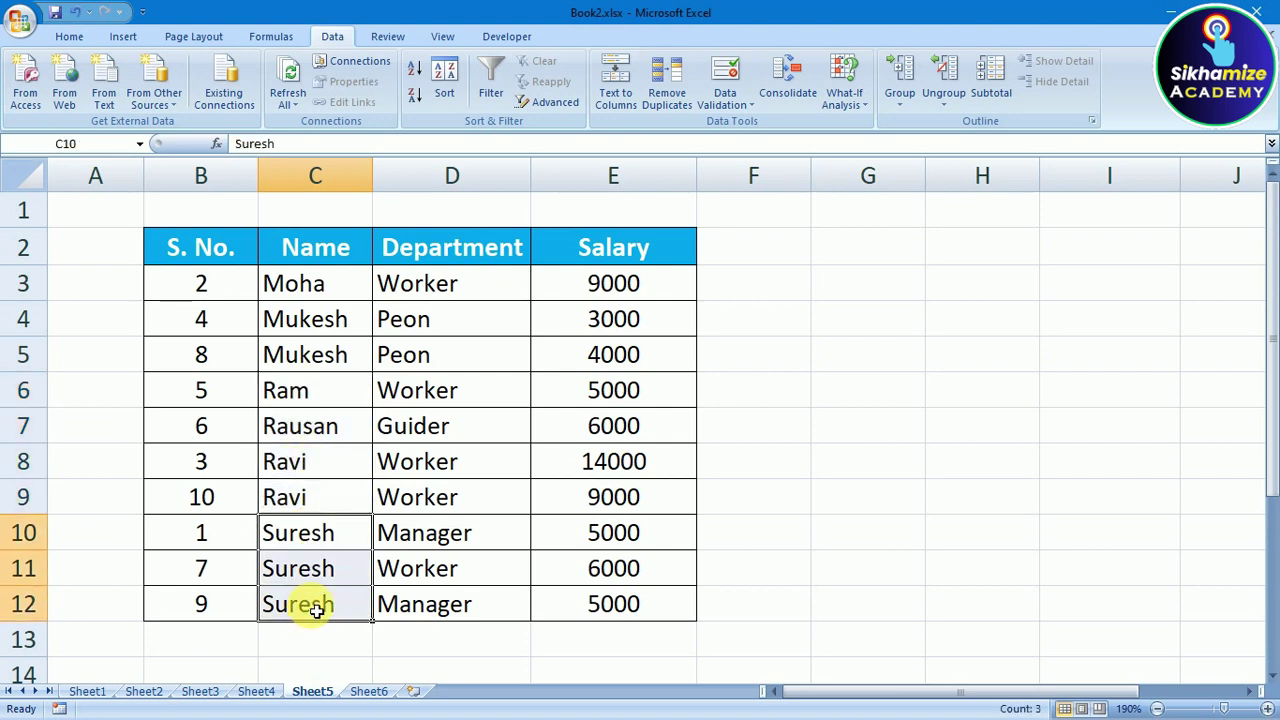
click(354, 472)
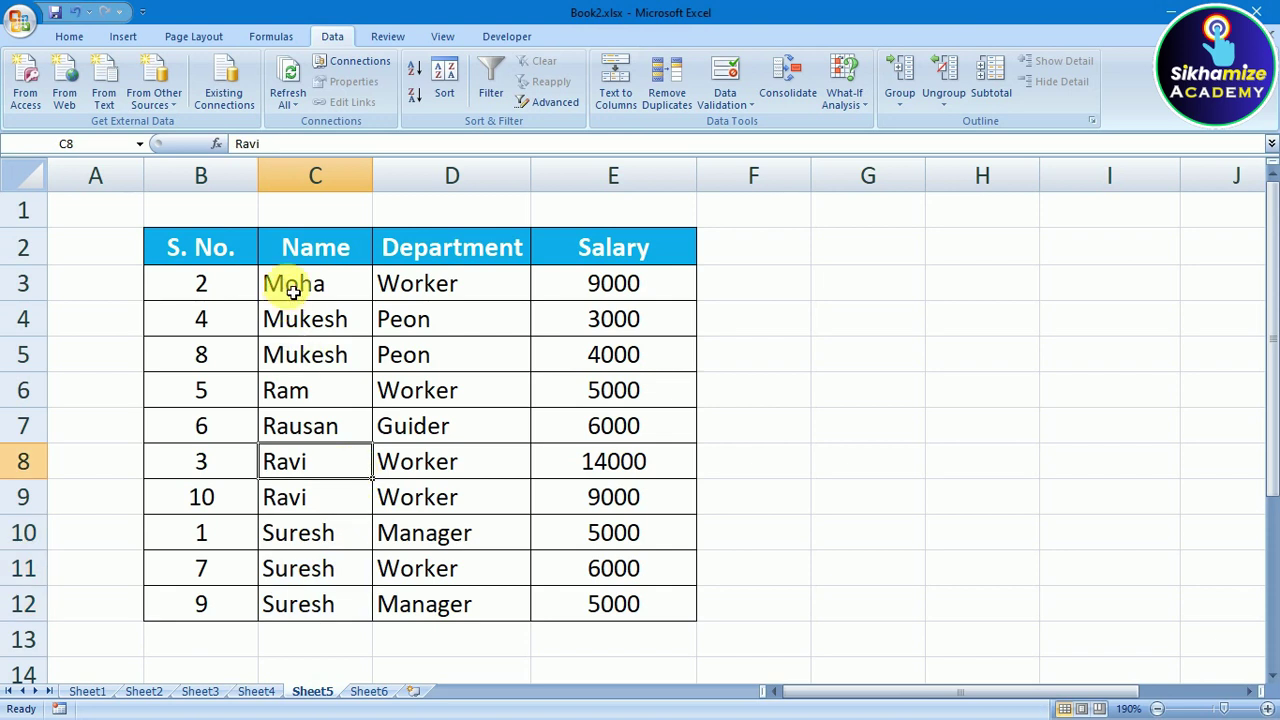
drag(289, 280, 290, 605)
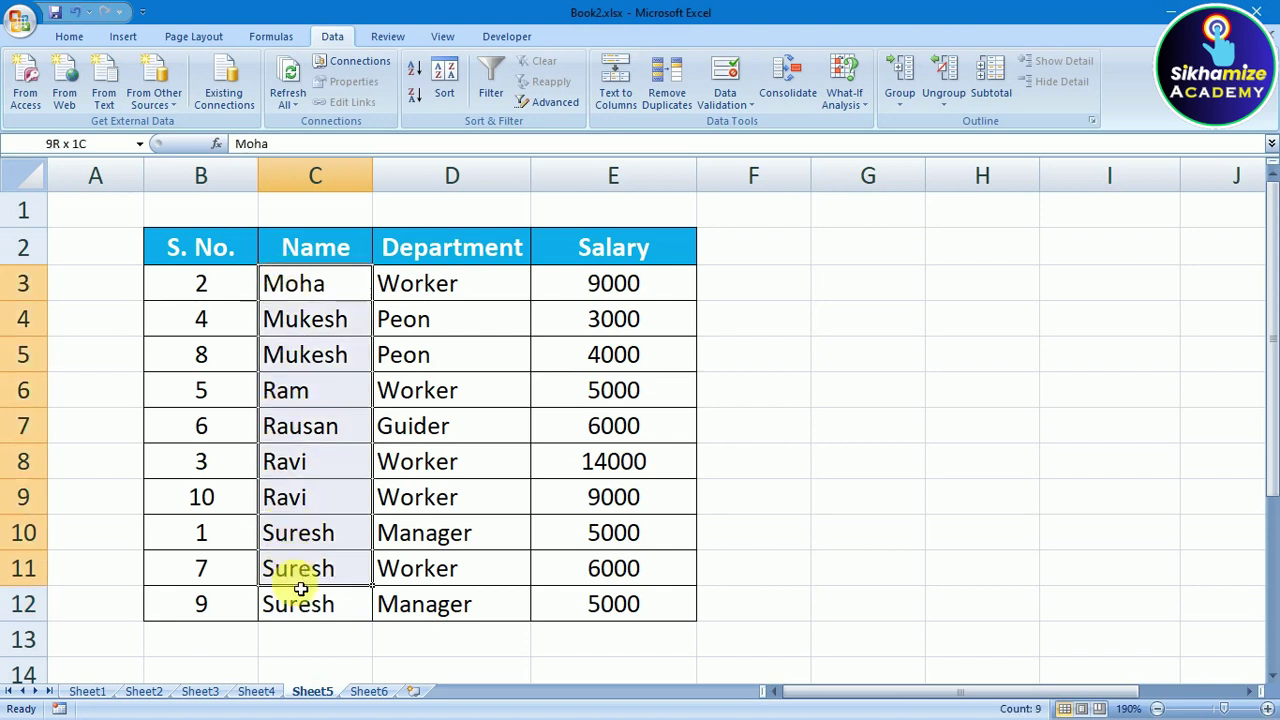
Step: Sort the names Z to A with the selection expanded, then check the Suresh and Ravi groups
click(413, 97)
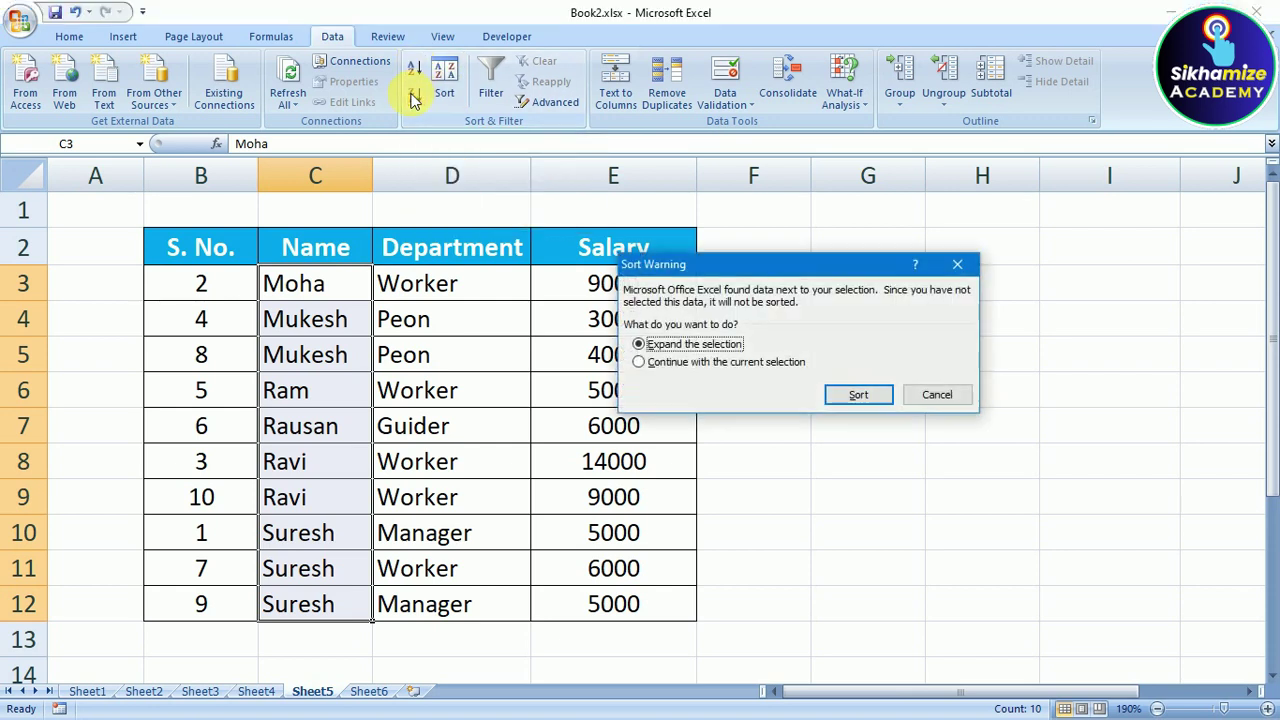
click(857, 396)
click(384, 322)
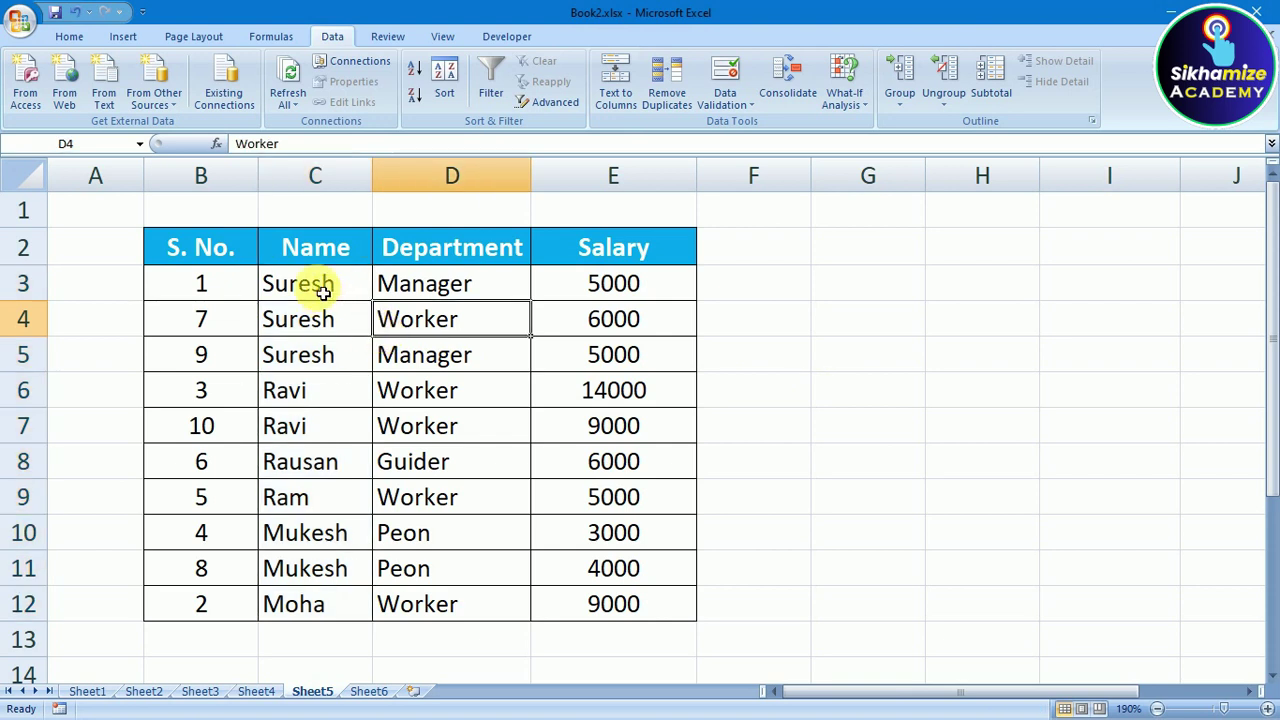
drag(313, 296, 305, 430)
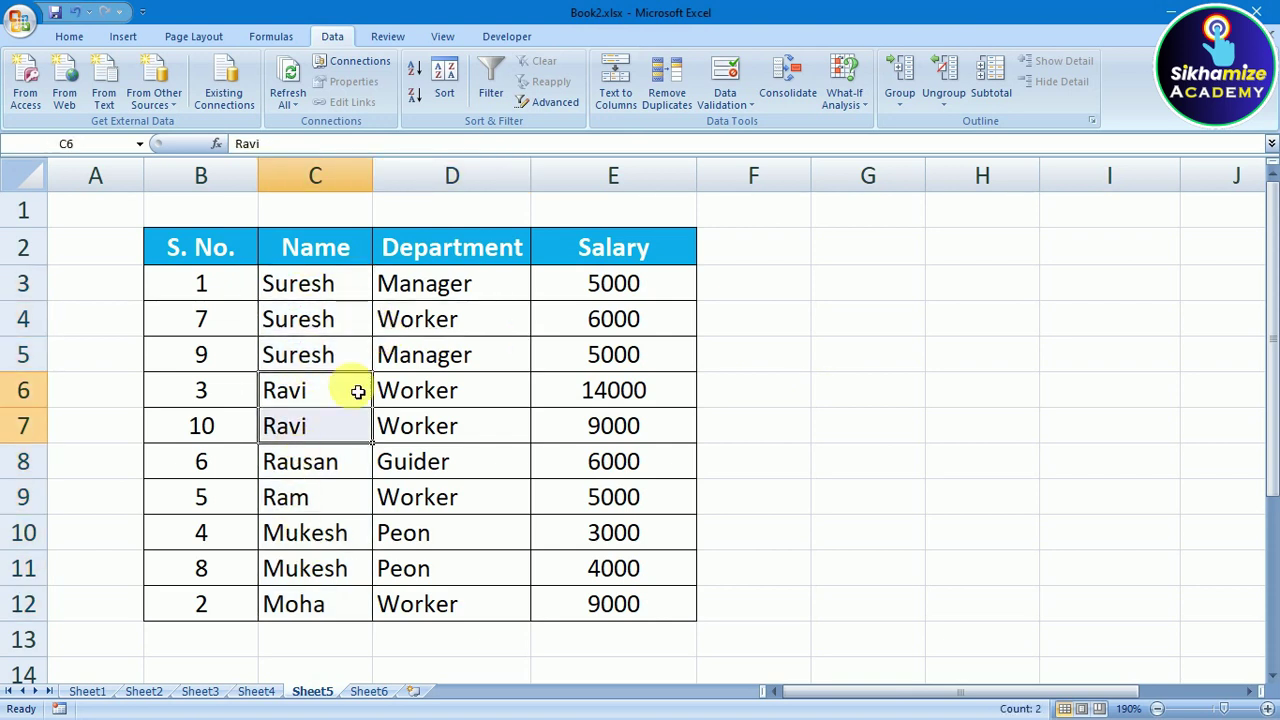
click(357, 273)
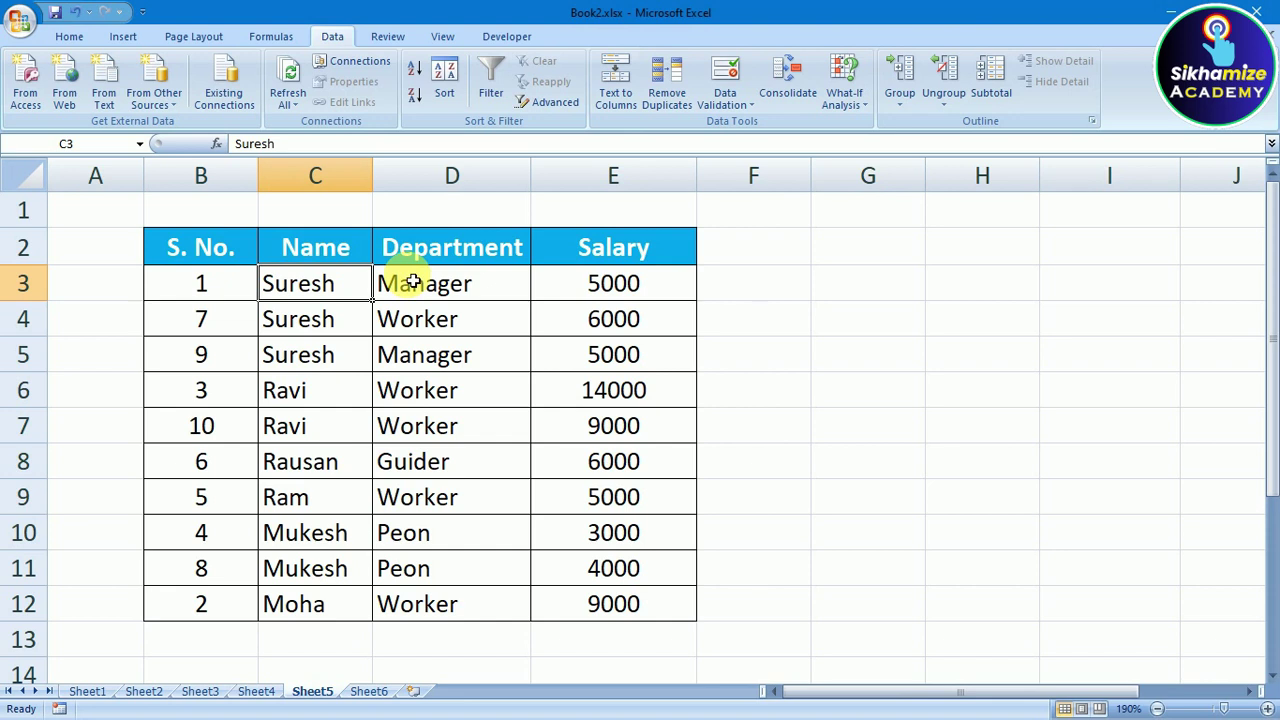
Step: Select a cell in the S. No. column and bring up the custom Sort dialog
click(790, 362)
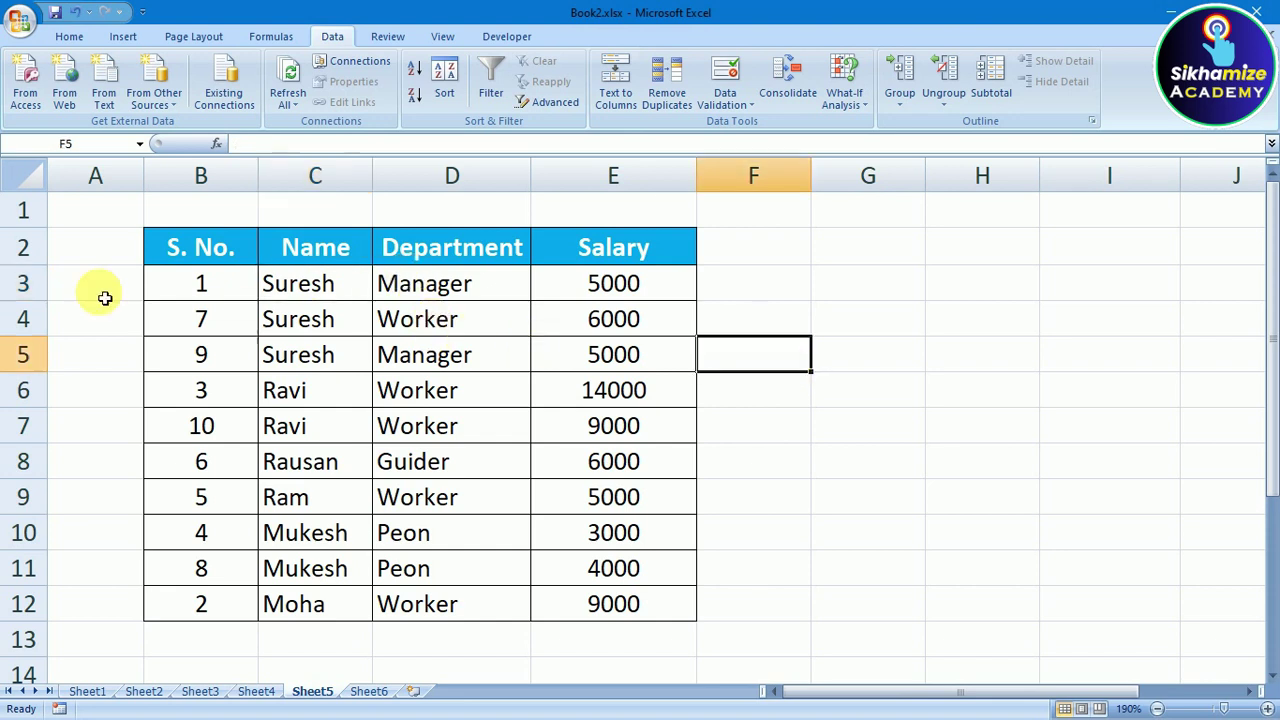
click(203, 259)
click(222, 349)
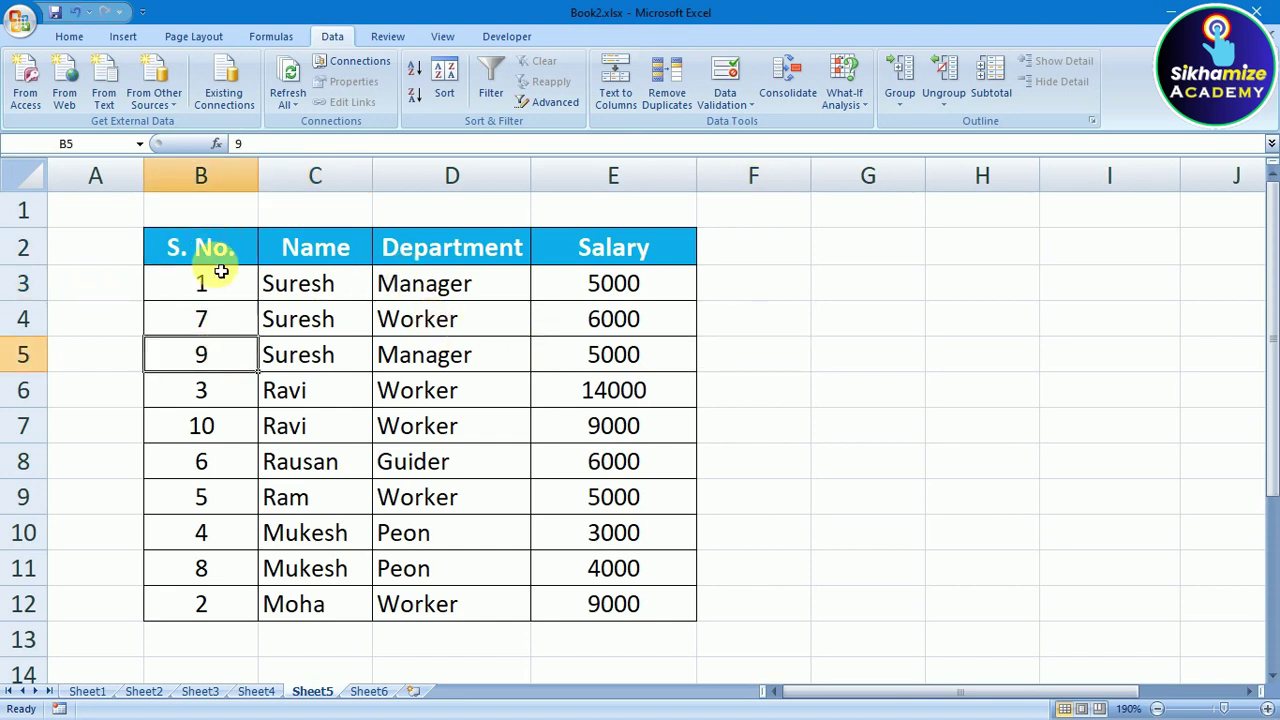
click(447, 82)
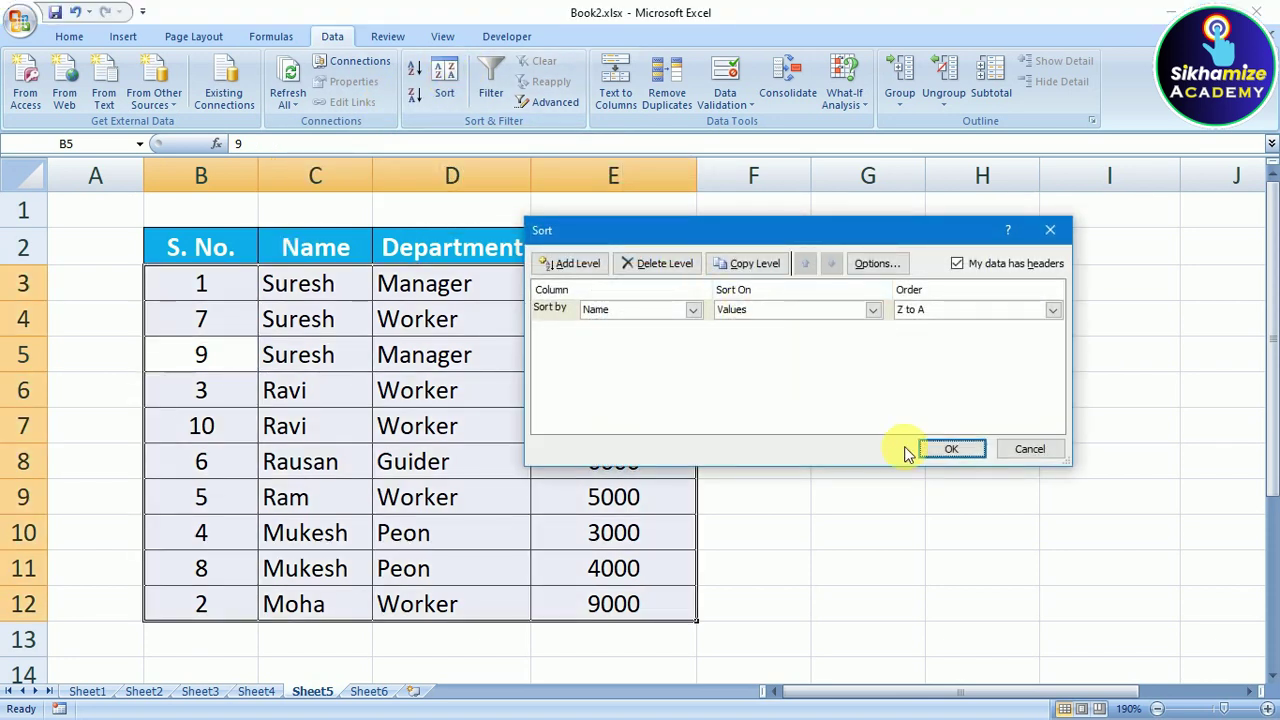
click(1027, 449)
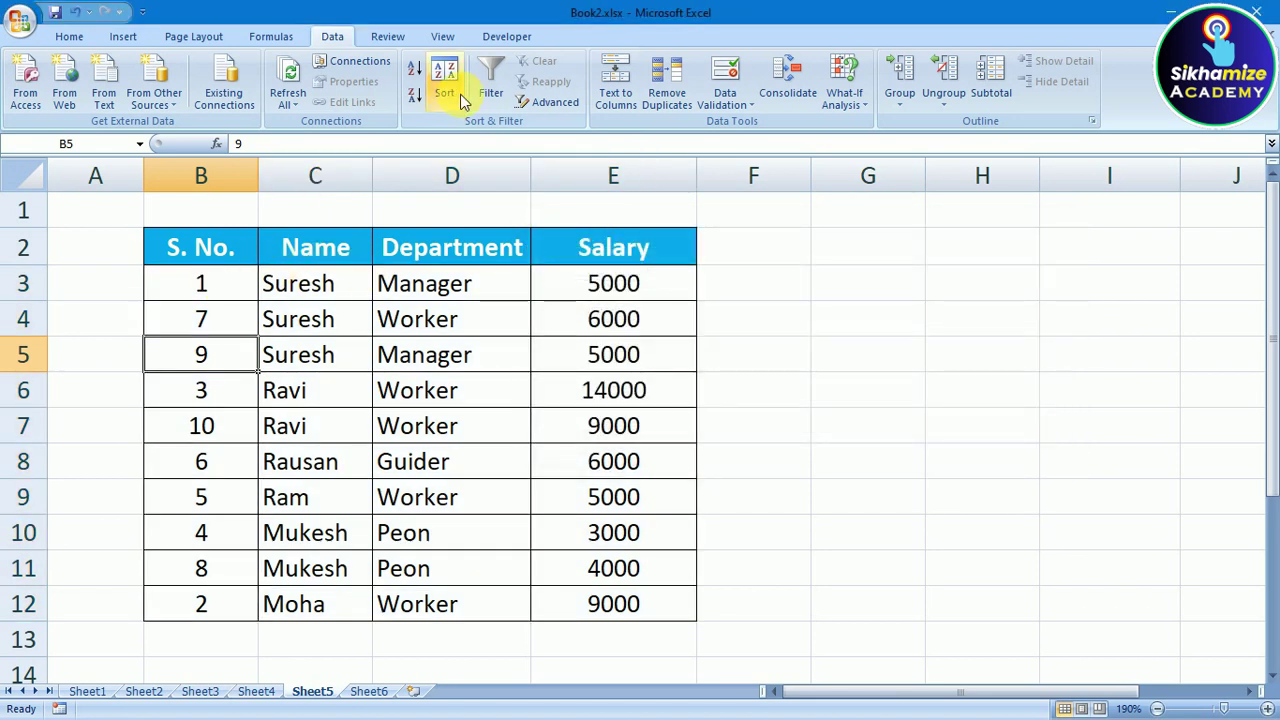
click(440, 84)
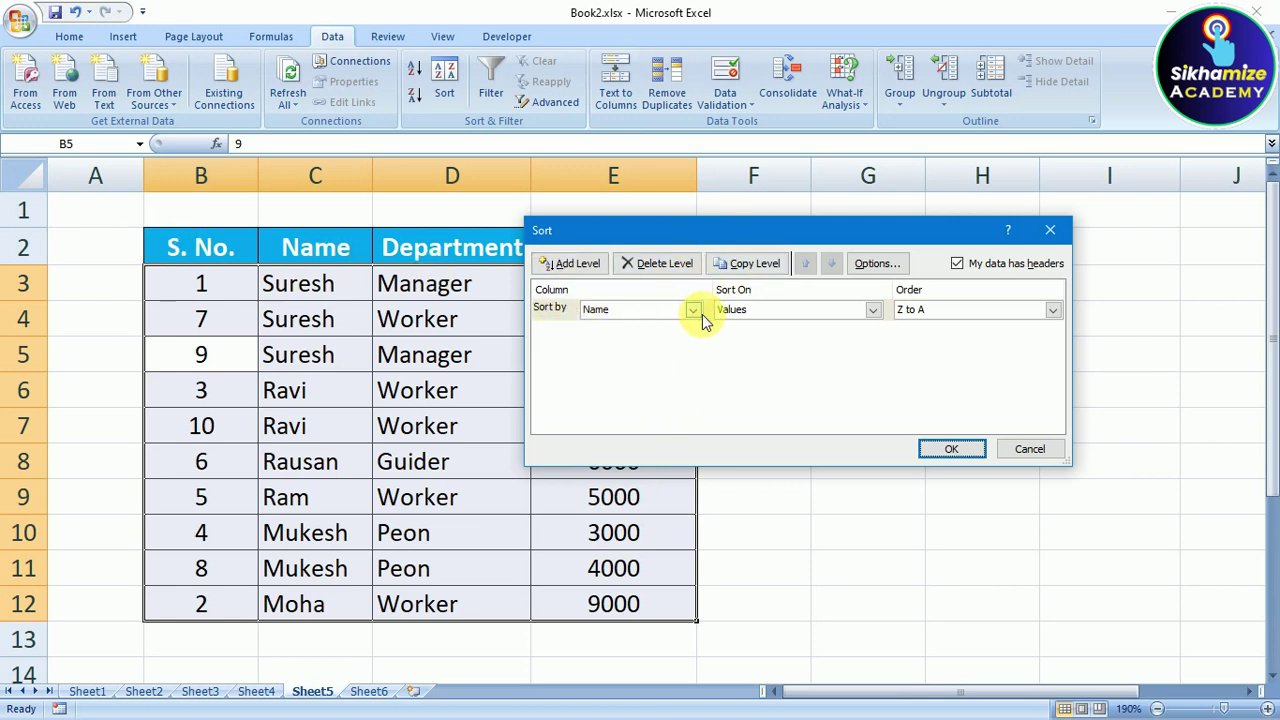
mouse_move(739, 240)
mouse_down()
mouse_move(648, 273)
mouse_move(909, 269)
mouse_up()
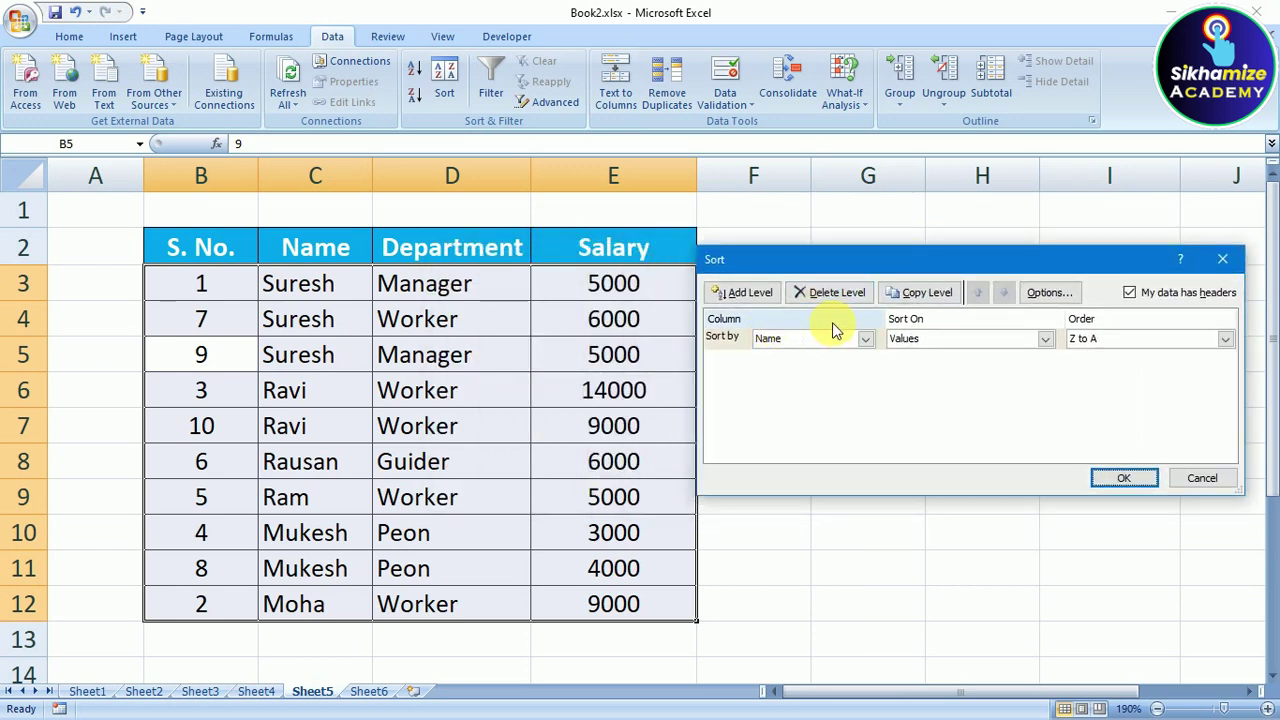
click(1202, 478)
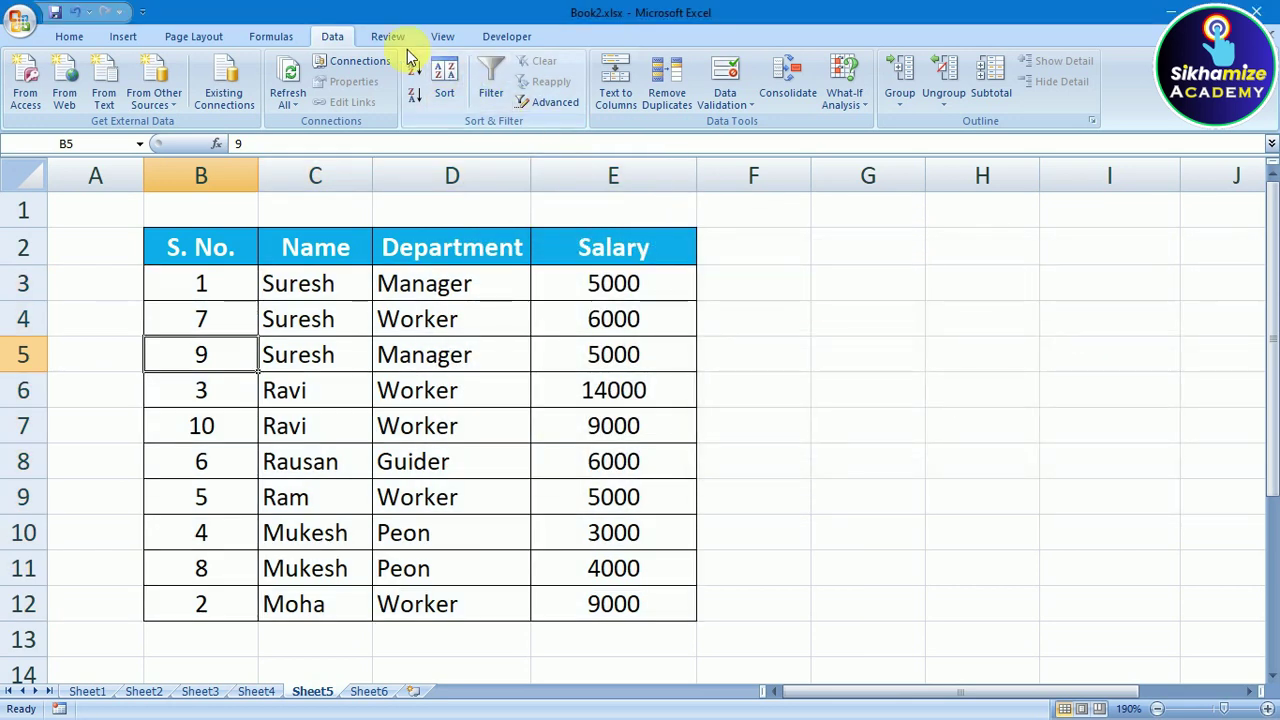
click(443, 92)
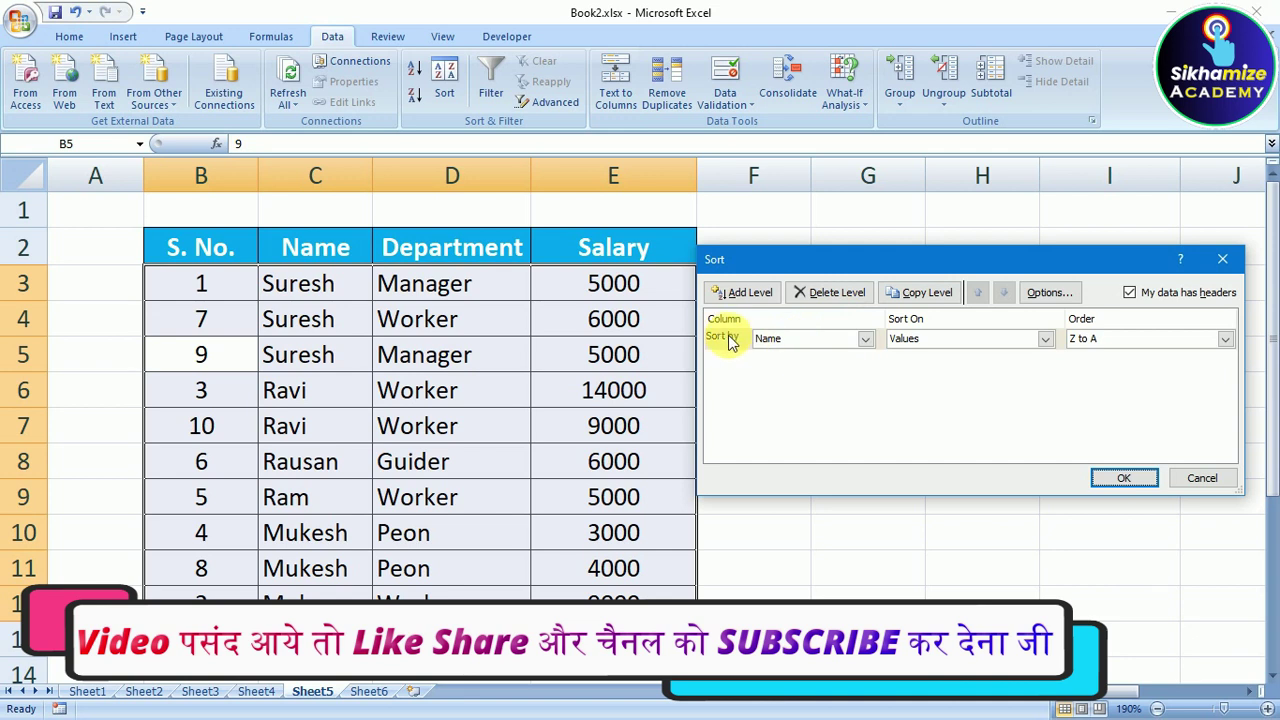
Step: Sort by S. No. on cell values, Smallest to Largest, so rows run 1 to 10 again
click(825, 339)
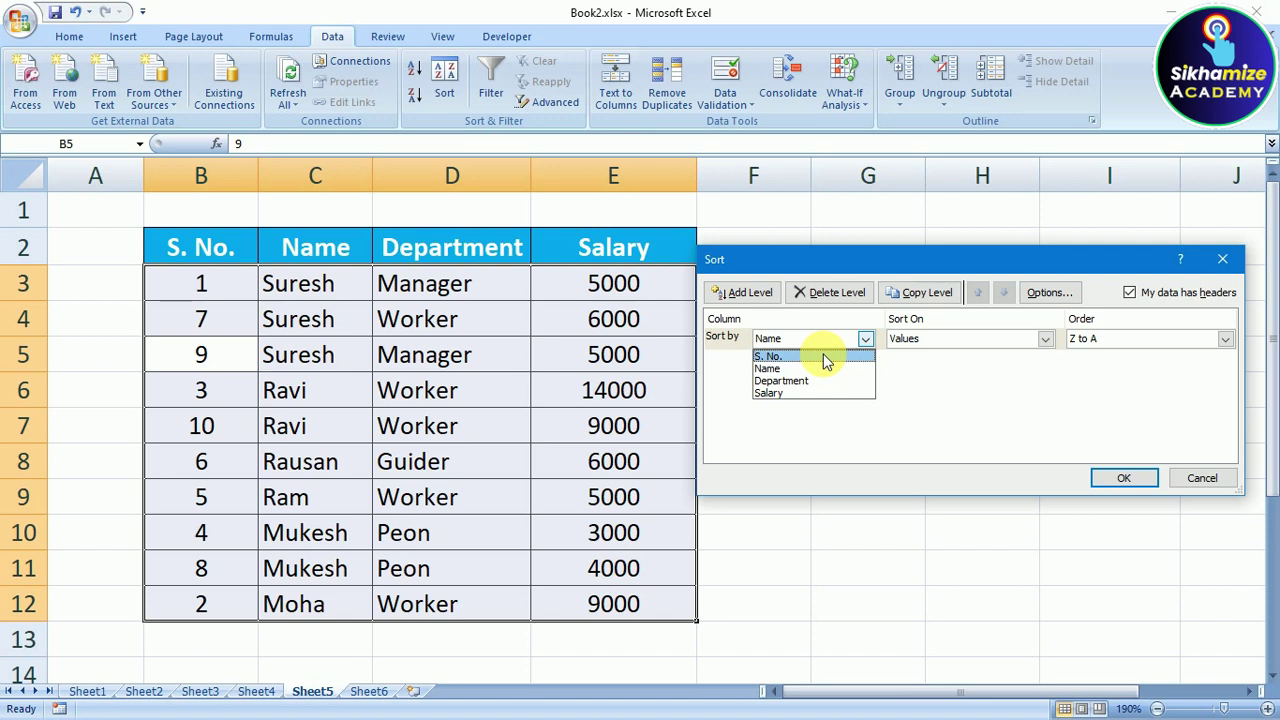
click(815, 357)
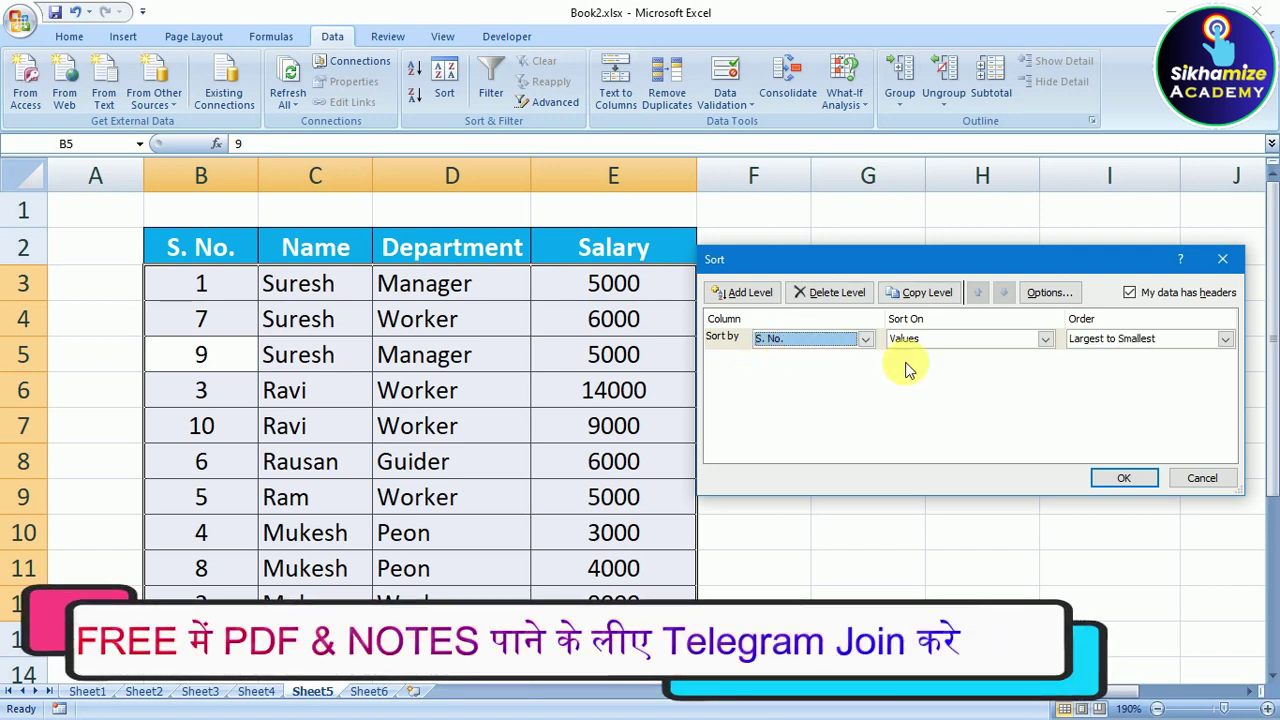
click(930, 340)
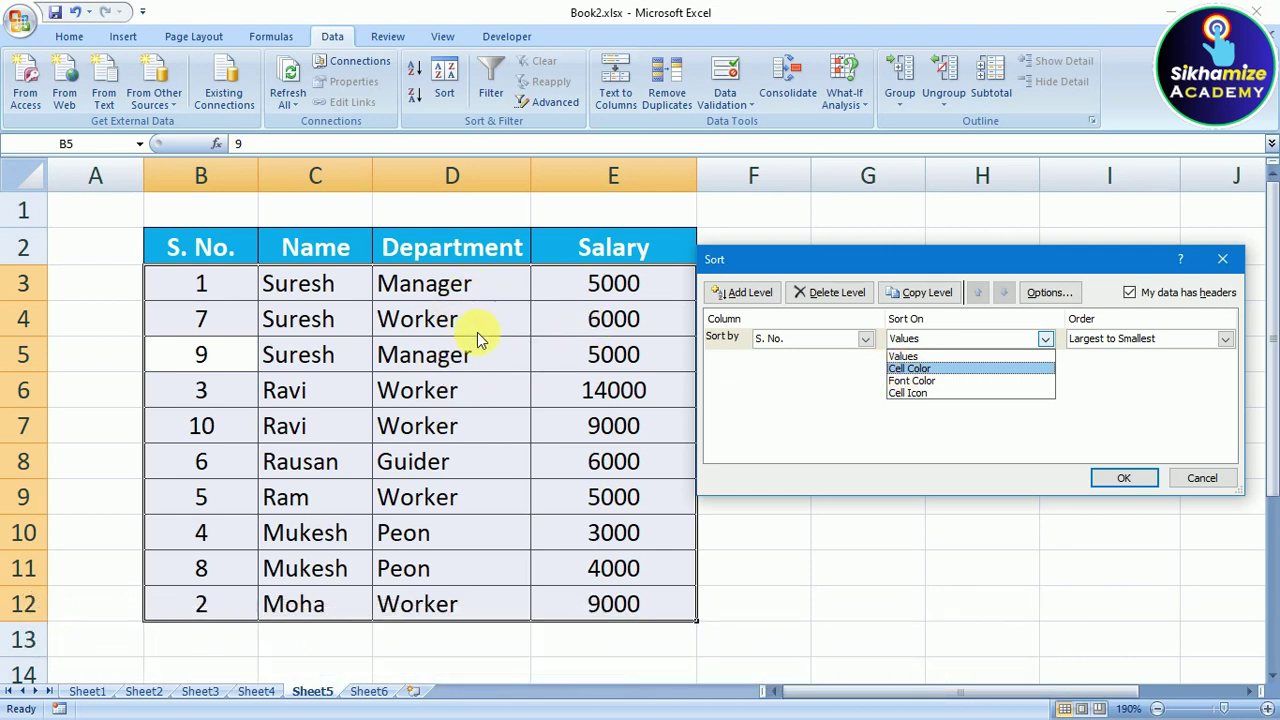
click(904, 357)
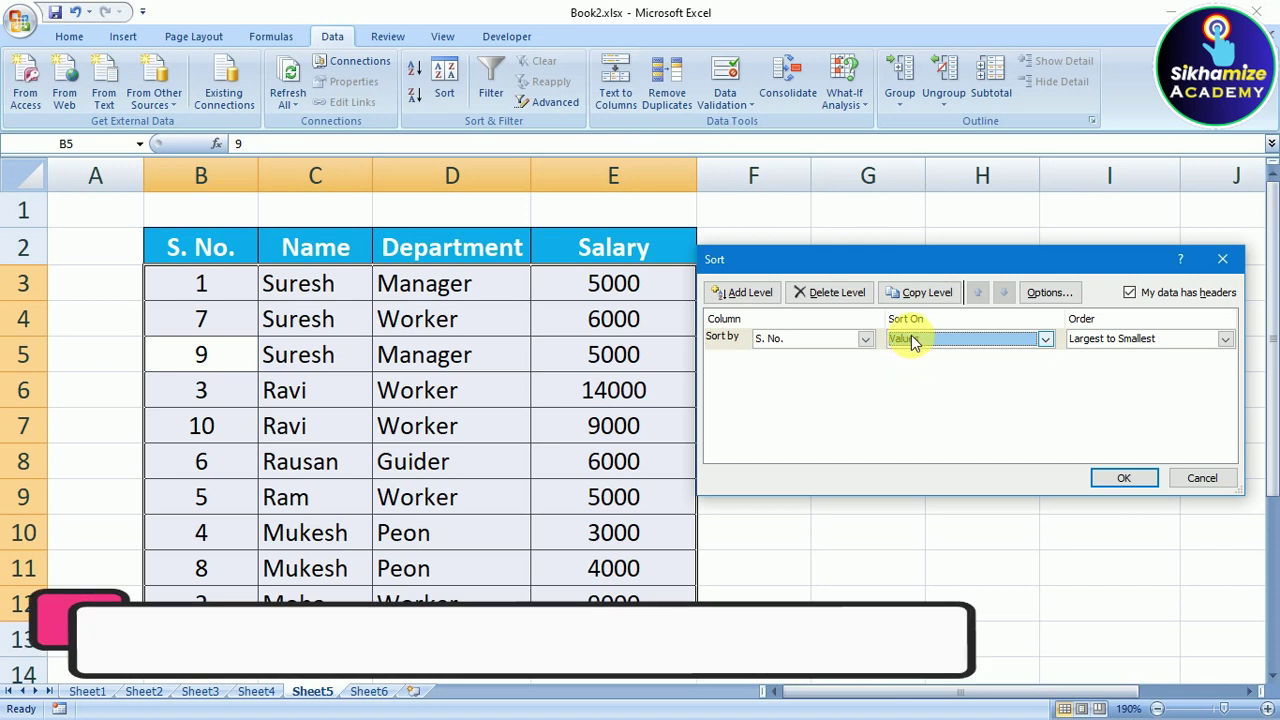
click(1129, 338)
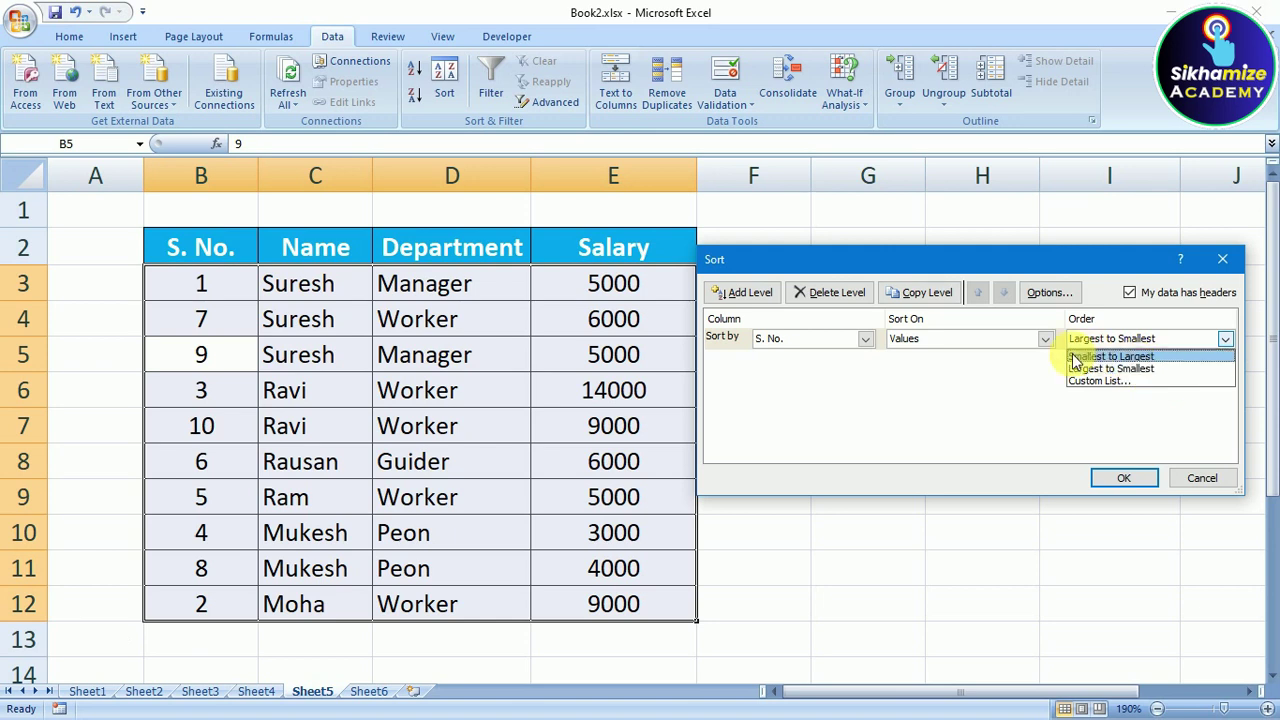
click(1158, 357)
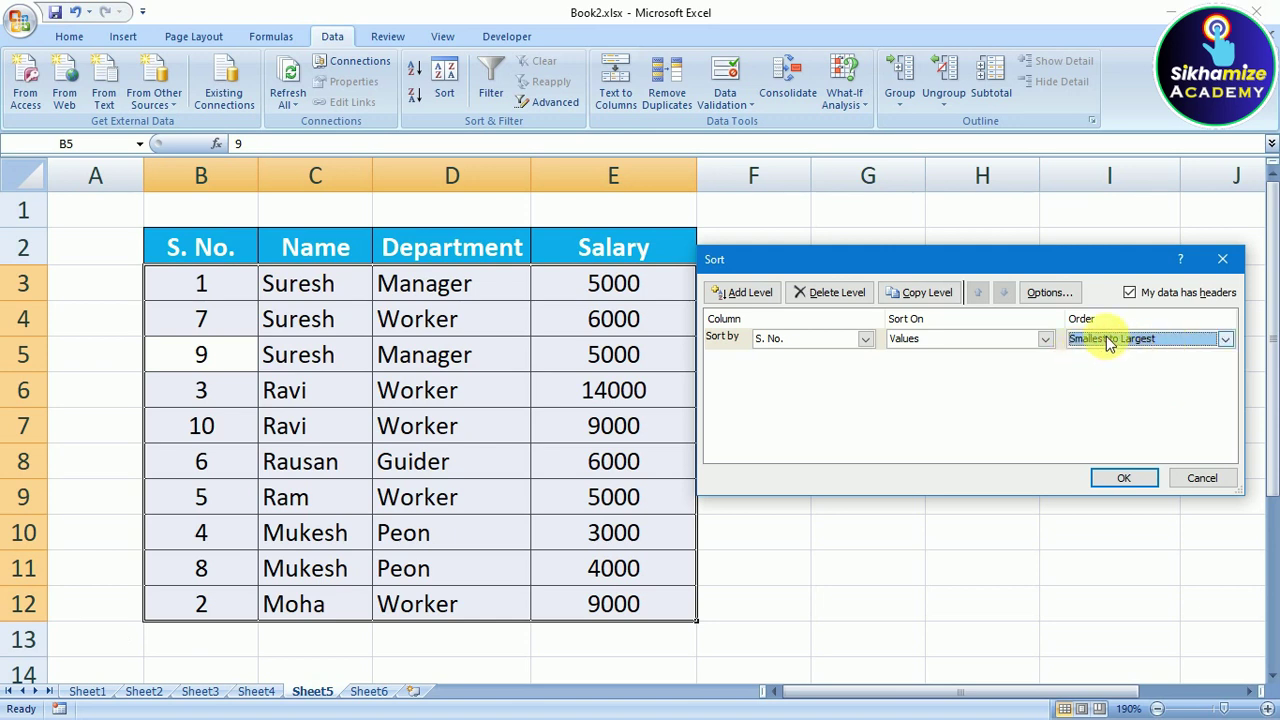
click(1121, 341)
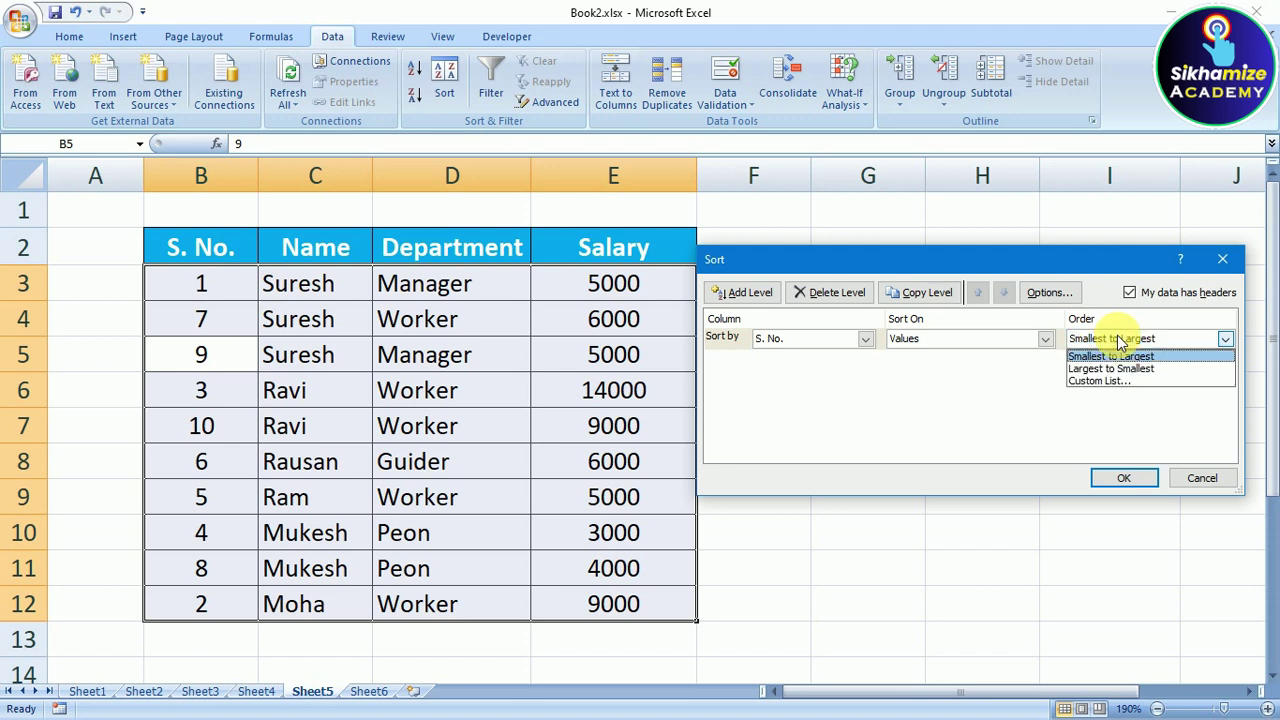
click(1121, 341)
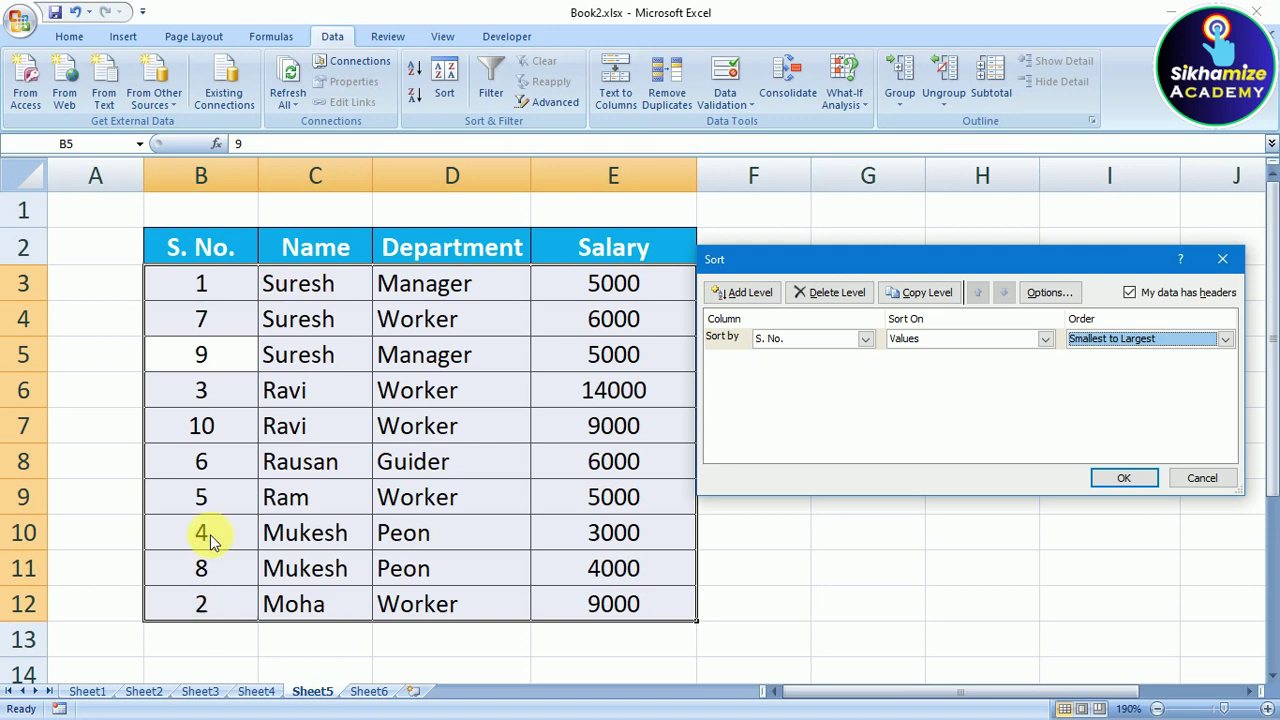
click(1152, 341)
click(1152, 340)
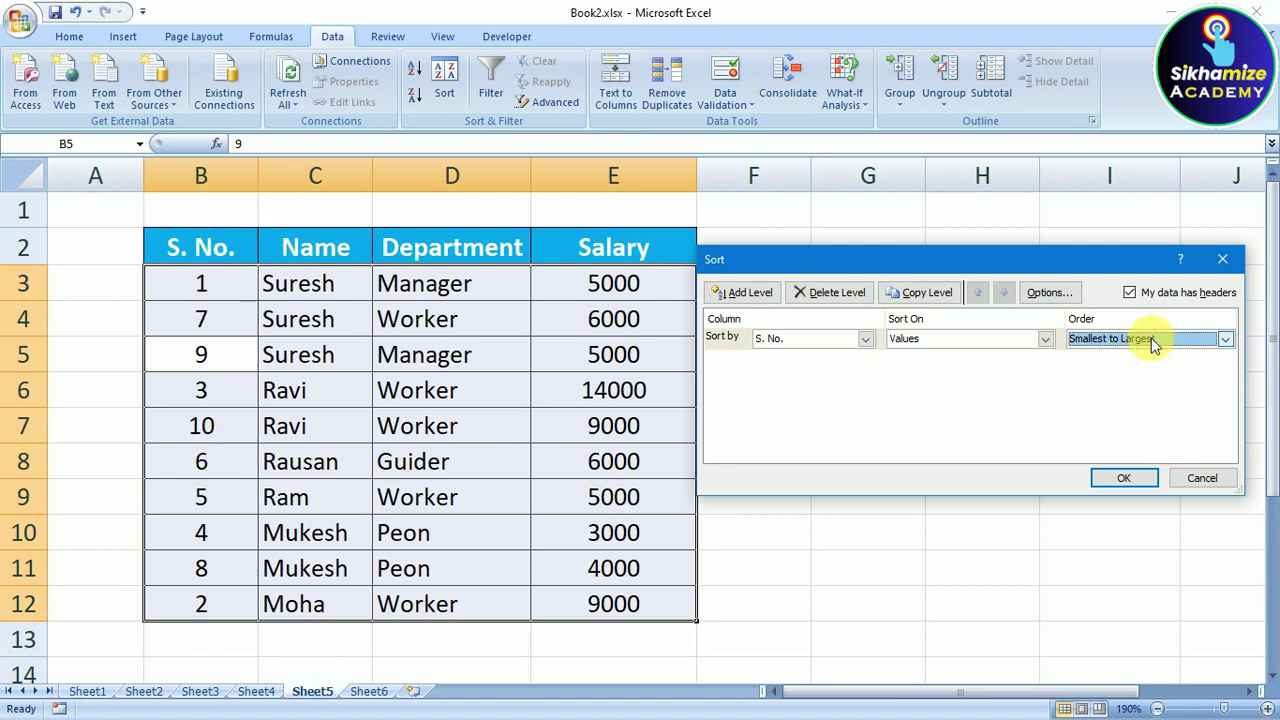
click(1124, 478)
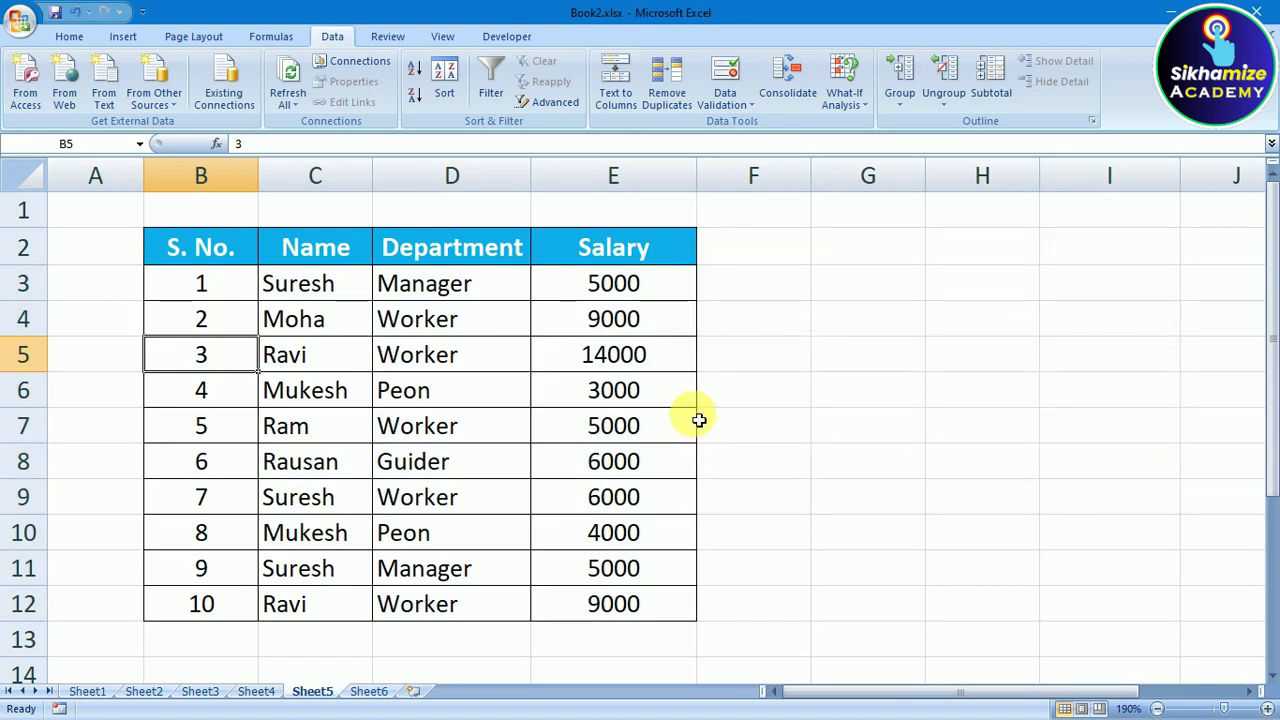
click(220, 260)
Step: Select the S. No. values in column B, then a single cell inside the table
drag(222, 270, 190, 606)
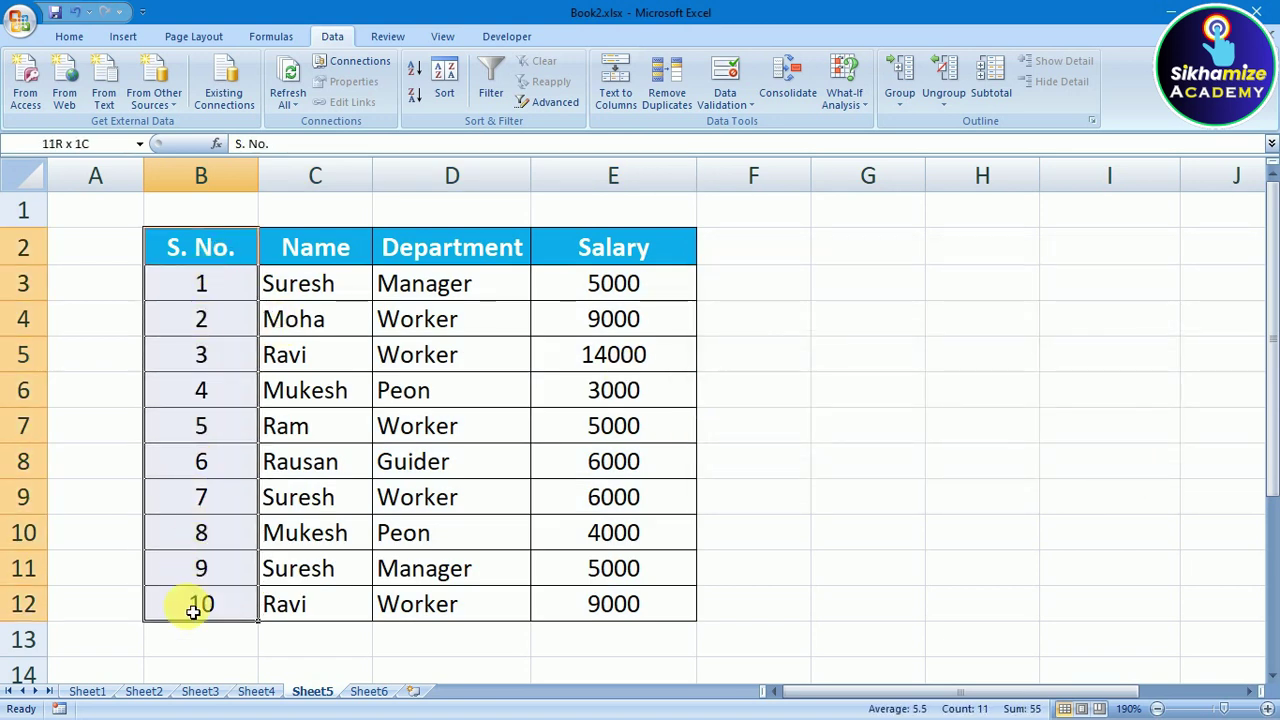
click(900, 370)
click(228, 286)
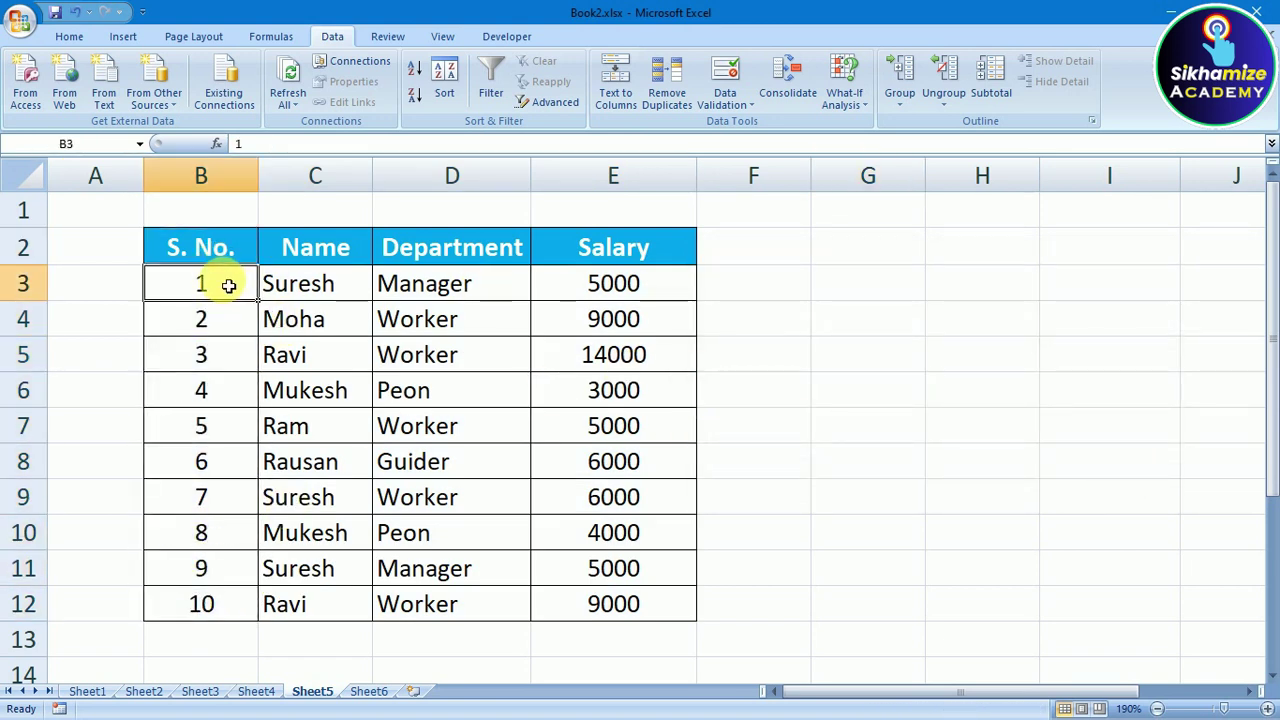
click(203, 318)
click(203, 356)
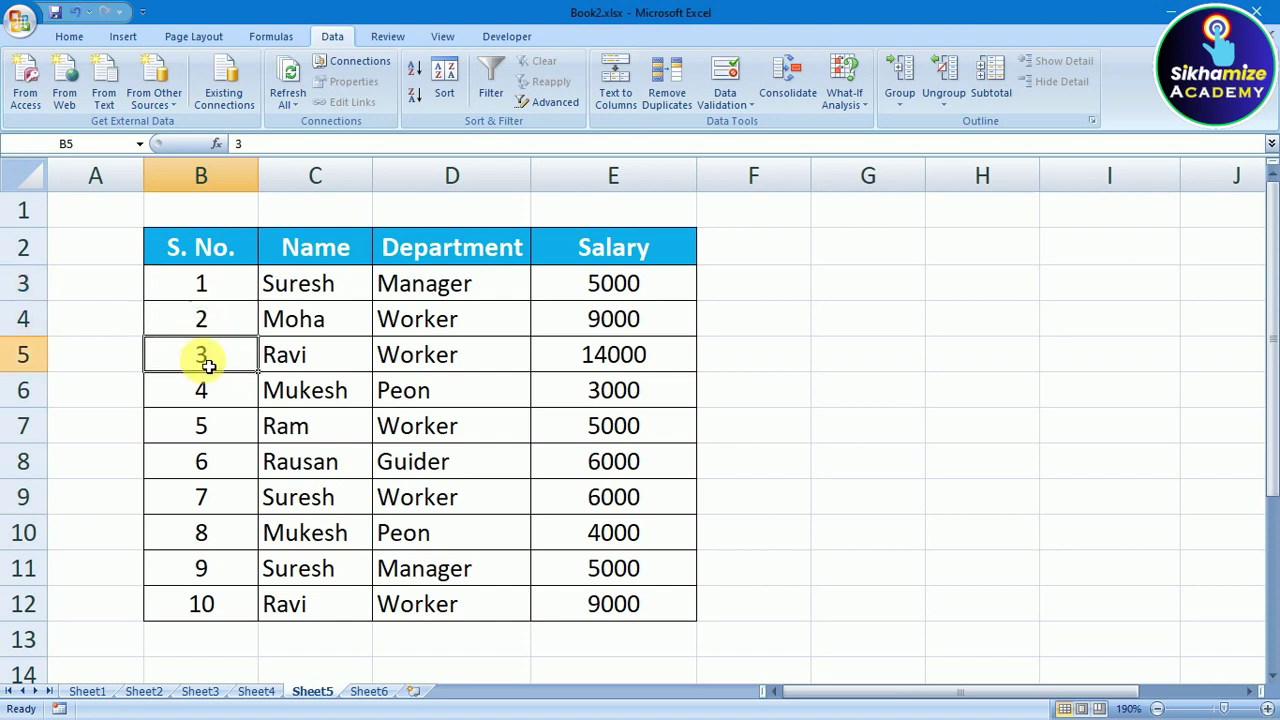
click(203, 384)
click(203, 283)
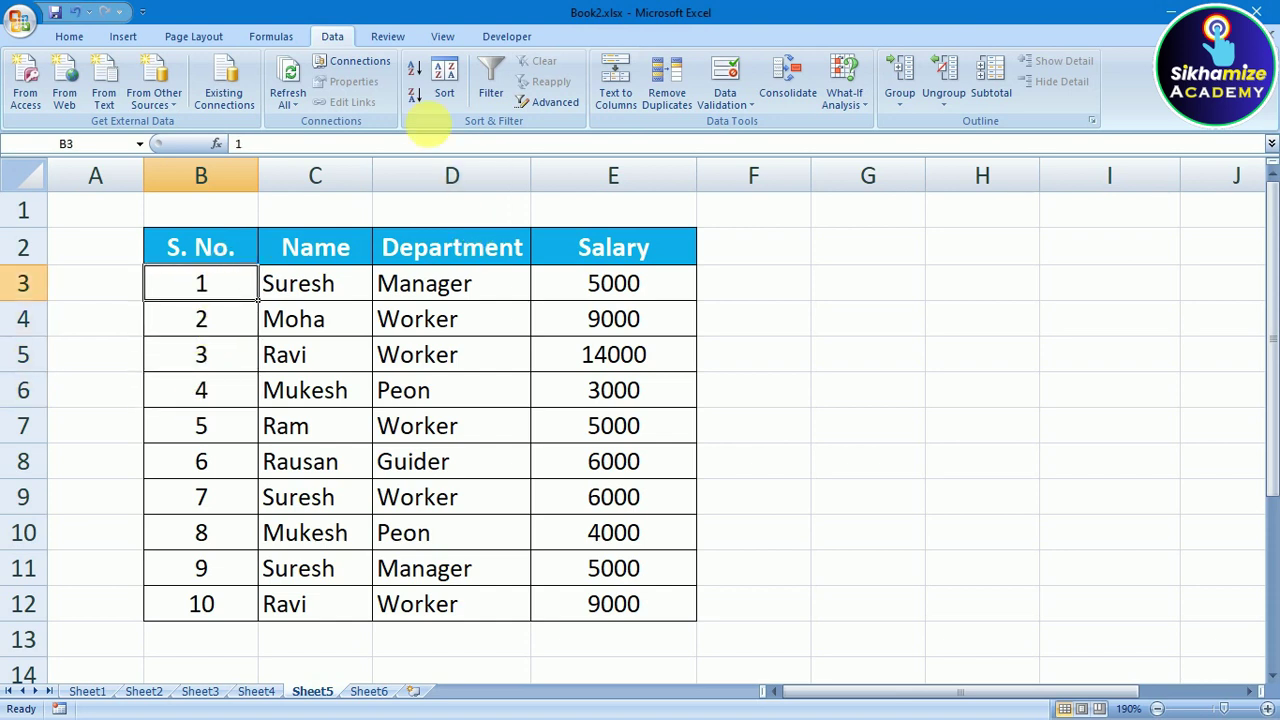
Step: In the Sort dialog, sort by Name on cell values, A to Z, and apply
click(440, 100)
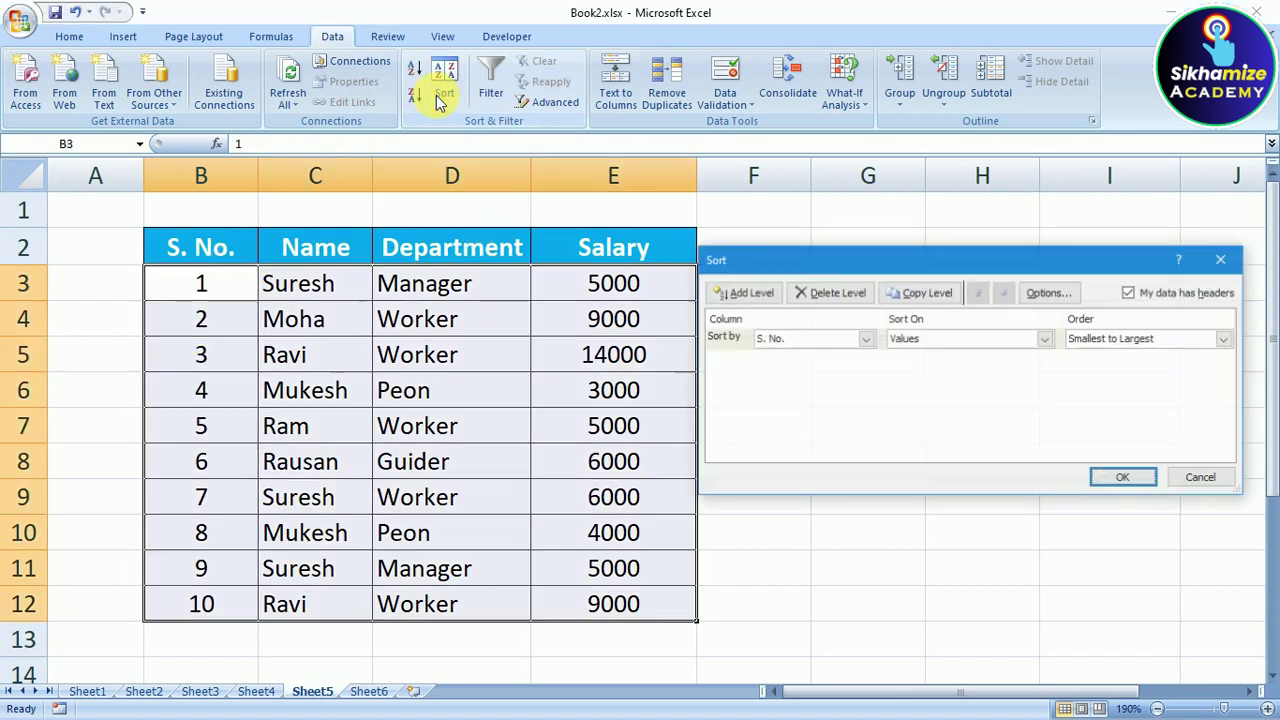
click(865, 340)
click(814, 369)
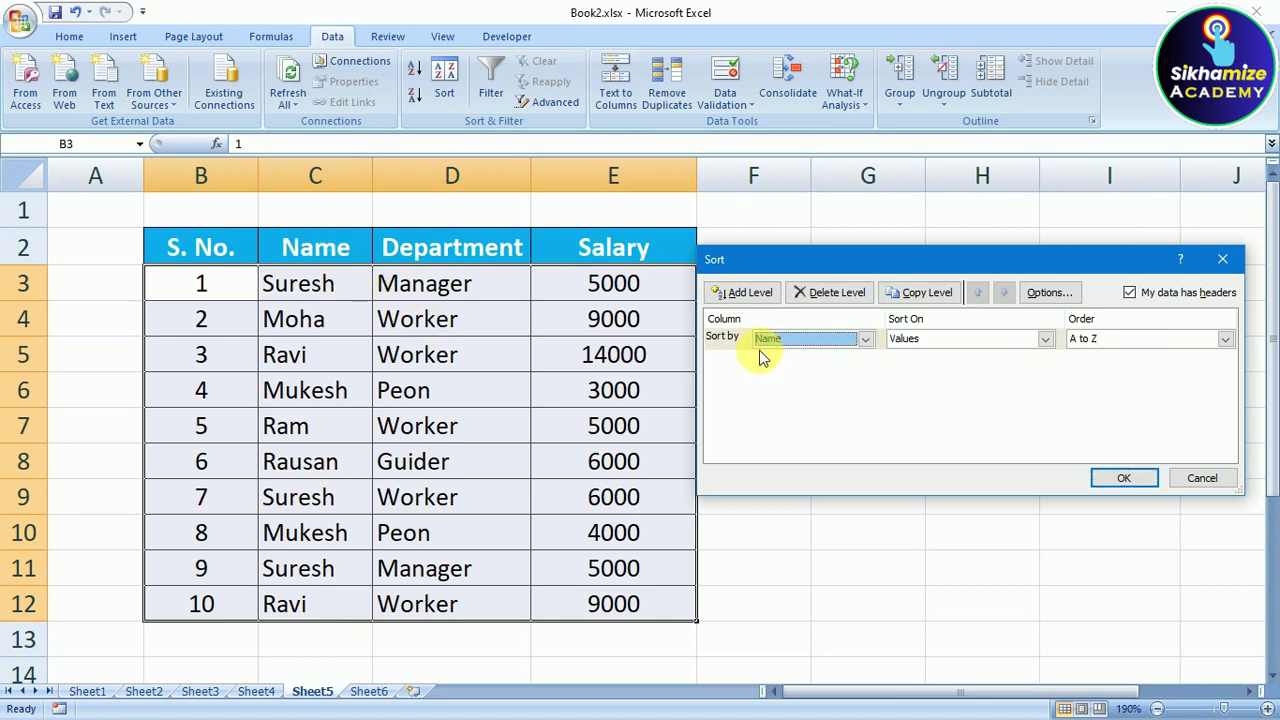
click(940, 338)
click(941, 357)
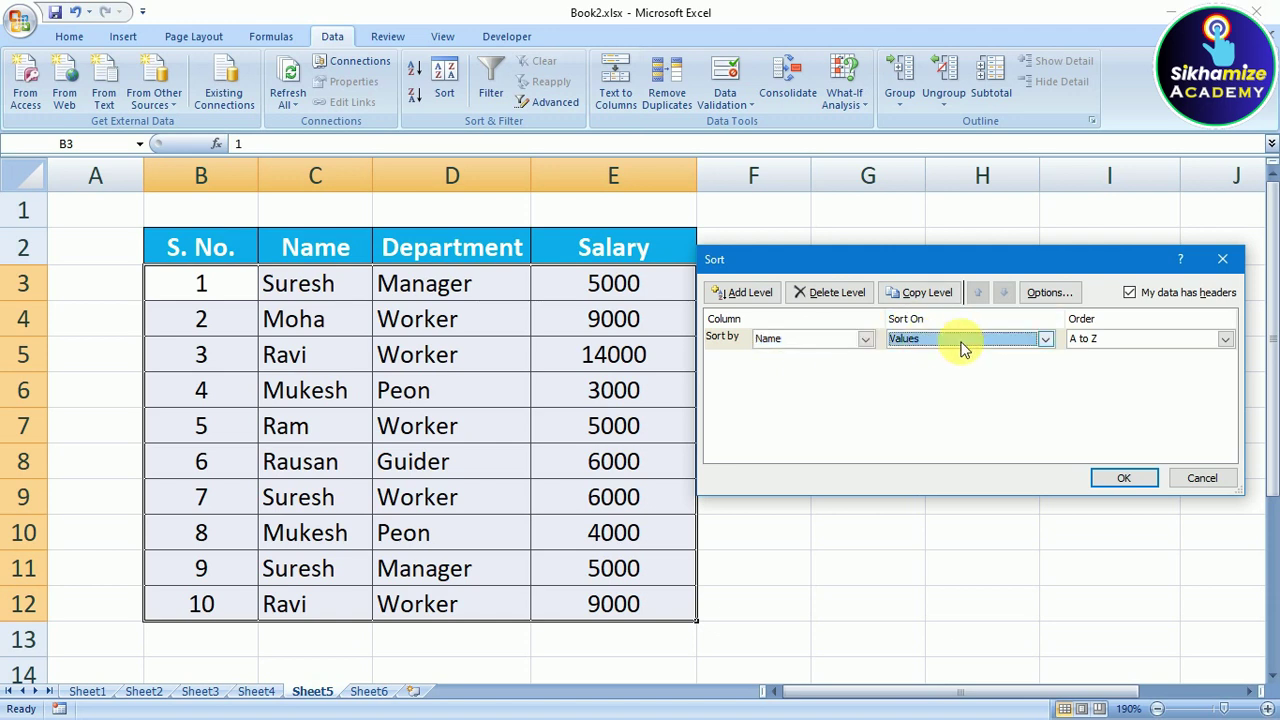
click(1095, 340)
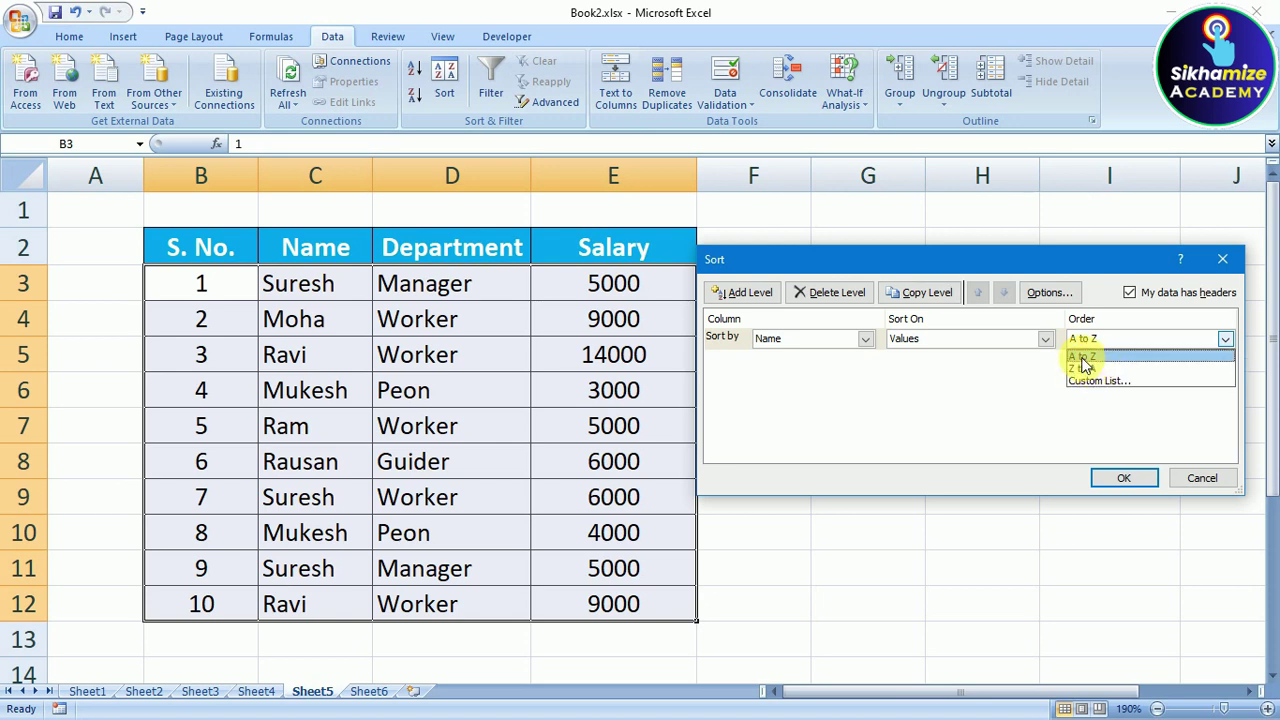
click(1083, 360)
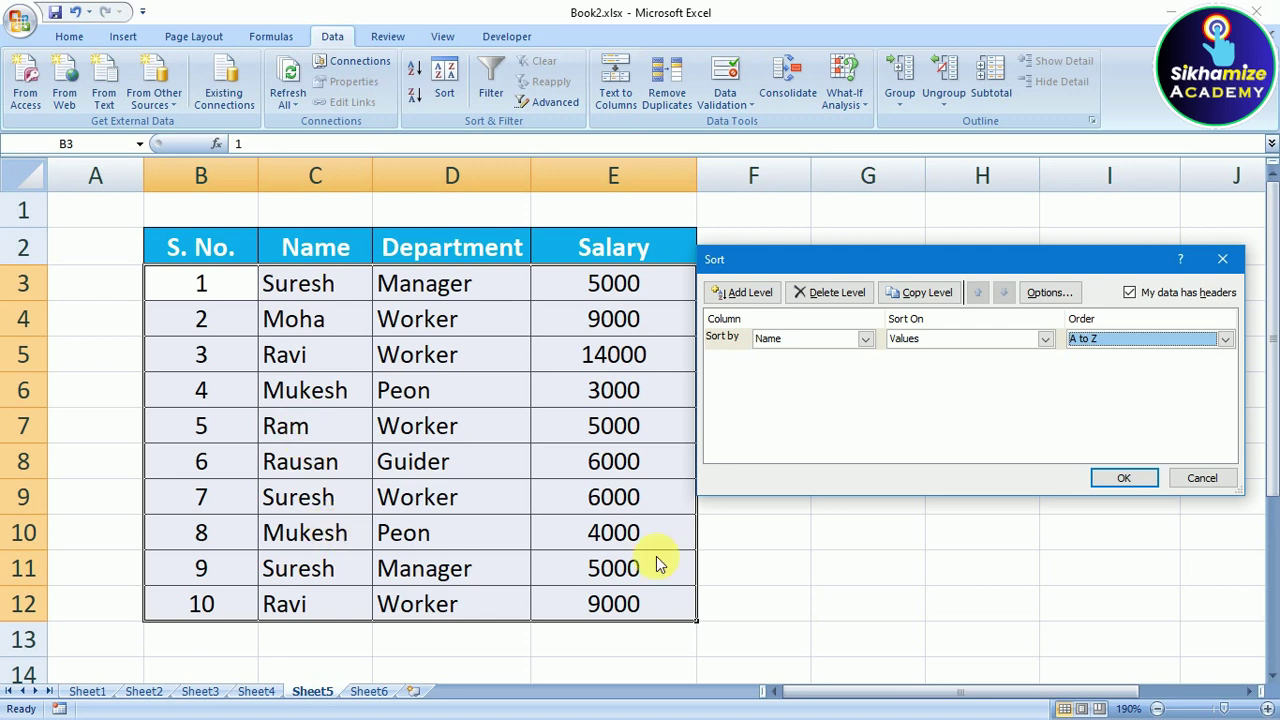
click(1110, 480)
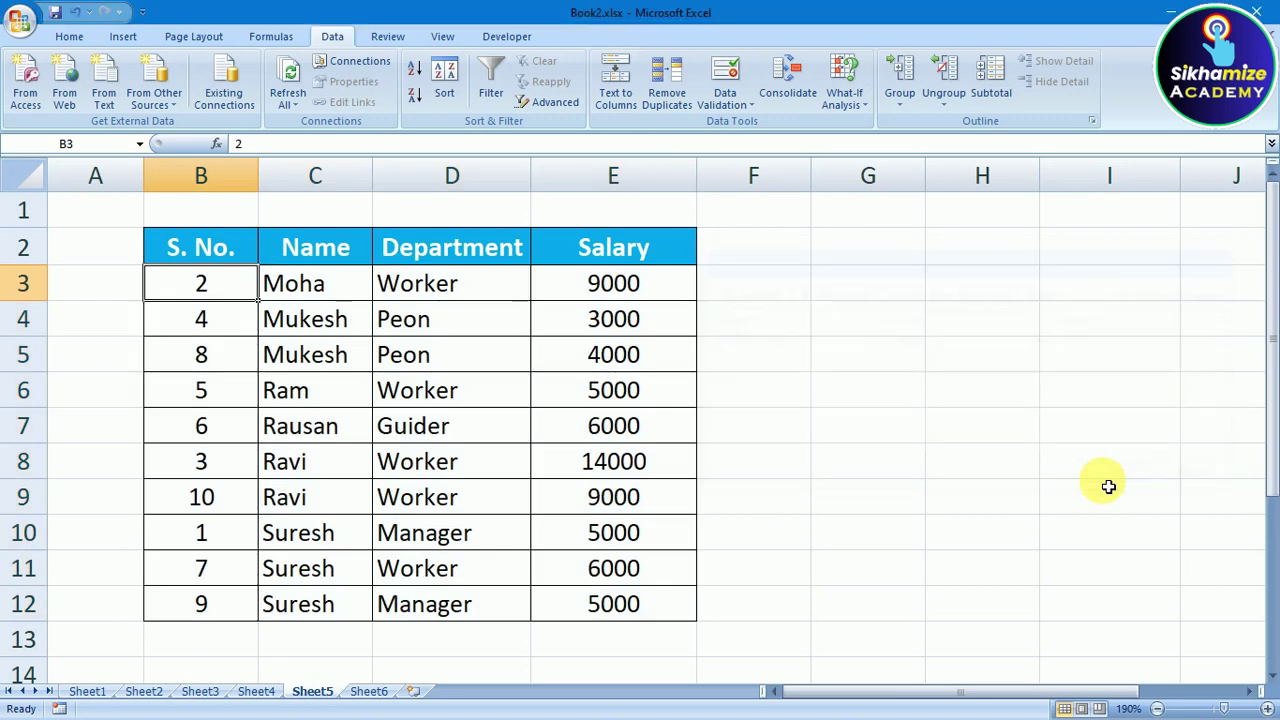
drag(337, 287, 323, 590)
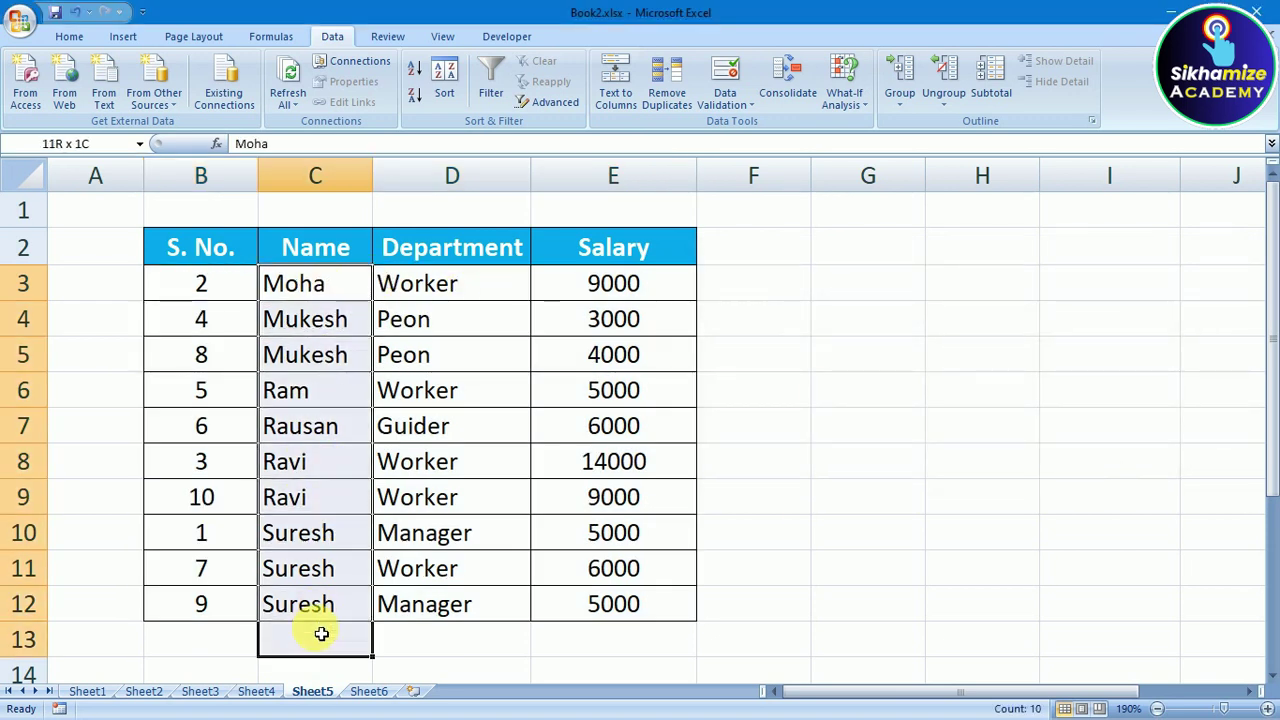
click(907, 330)
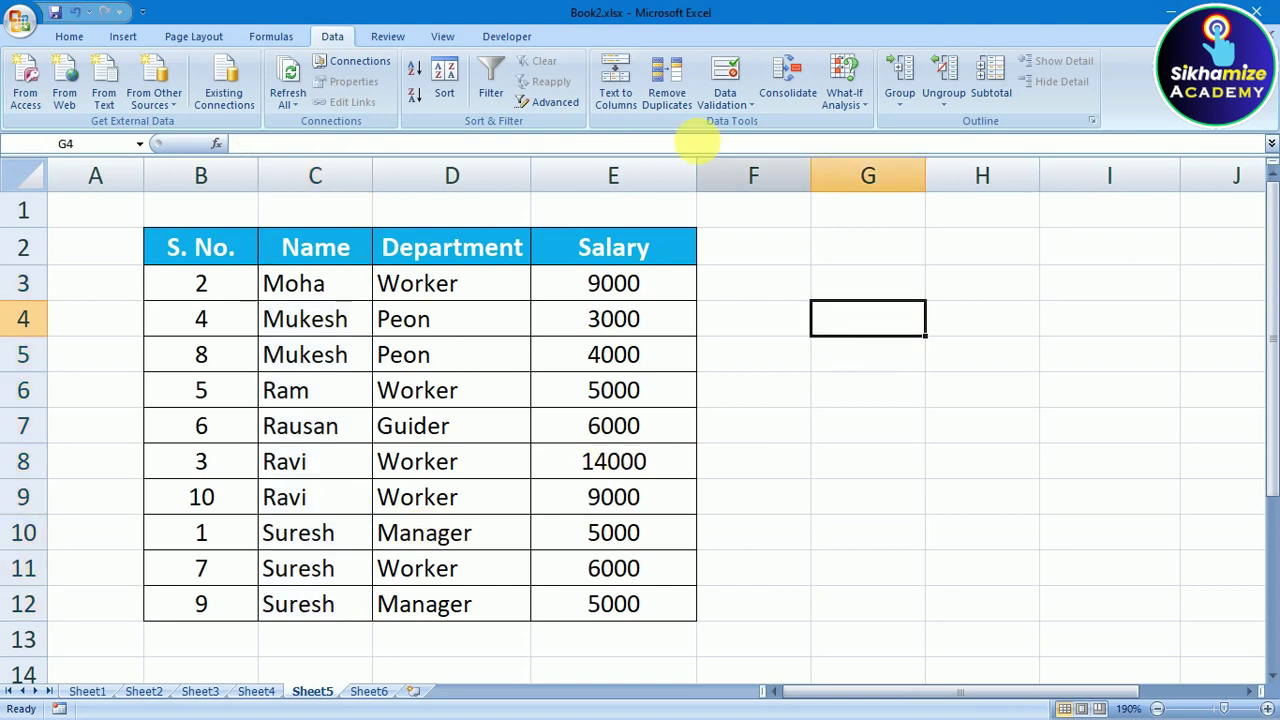
click(467, 100)
click(642, 418)
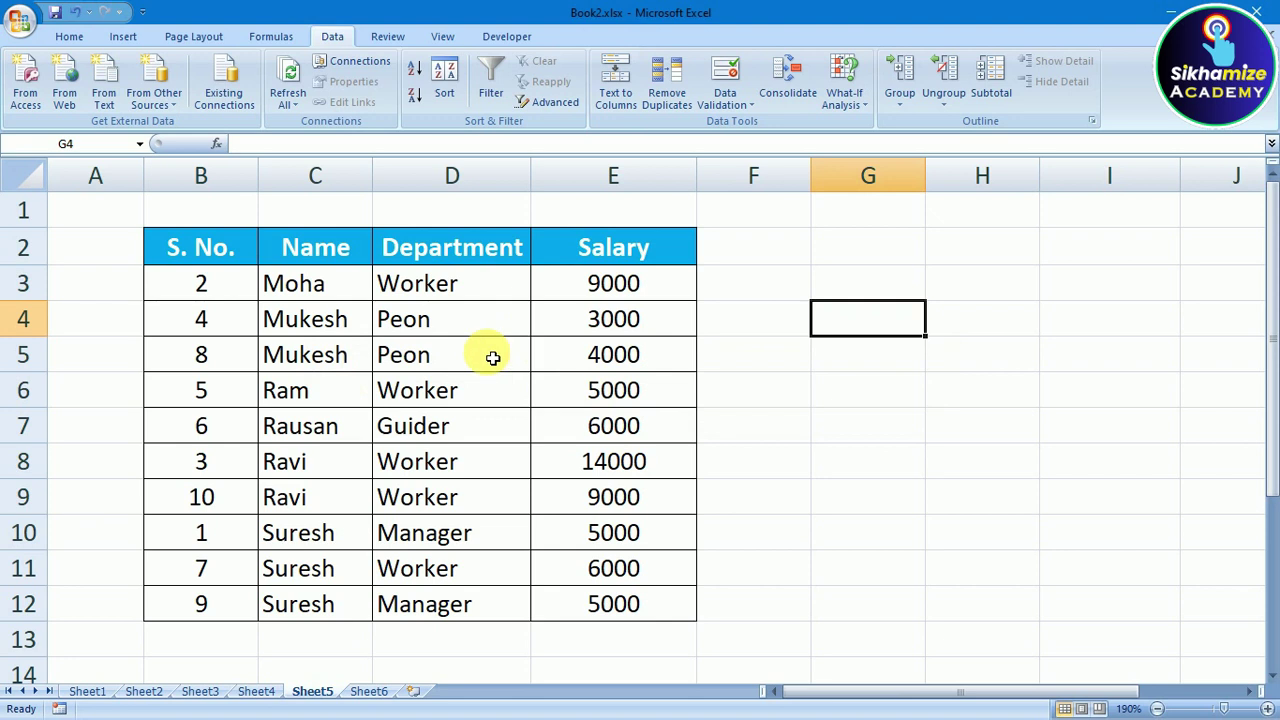
click(490, 356)
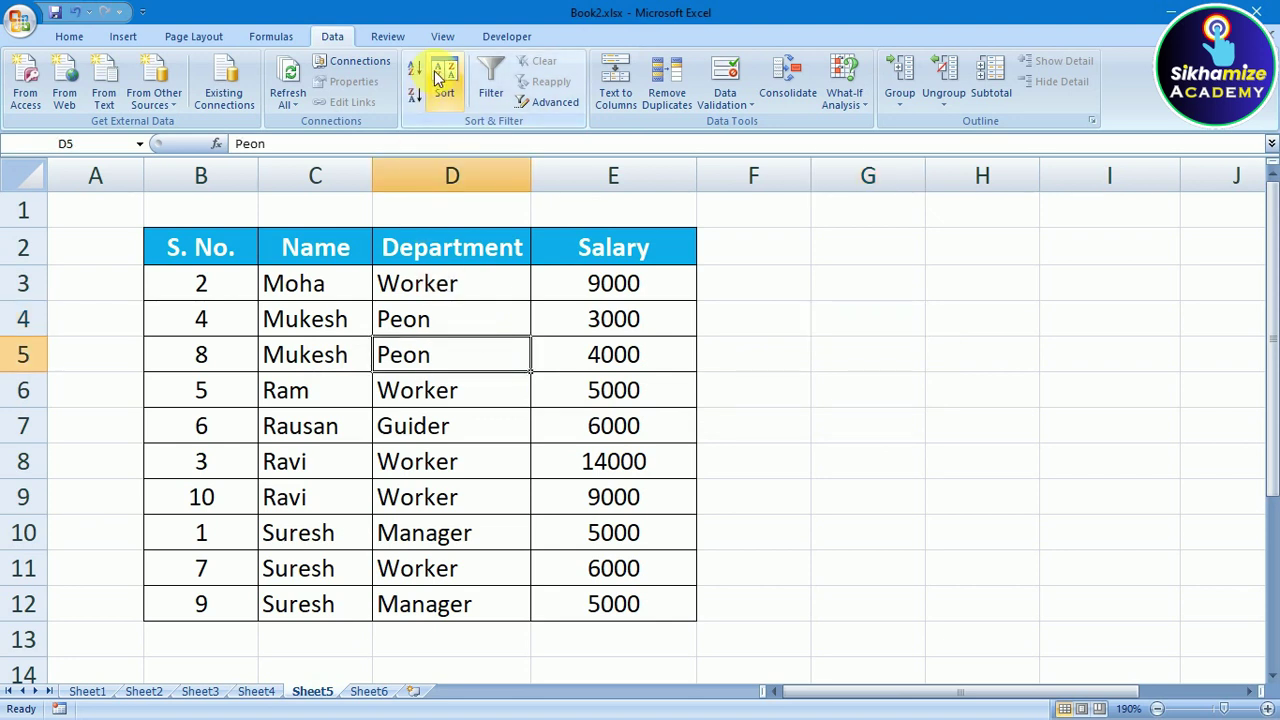
click(440, 82)
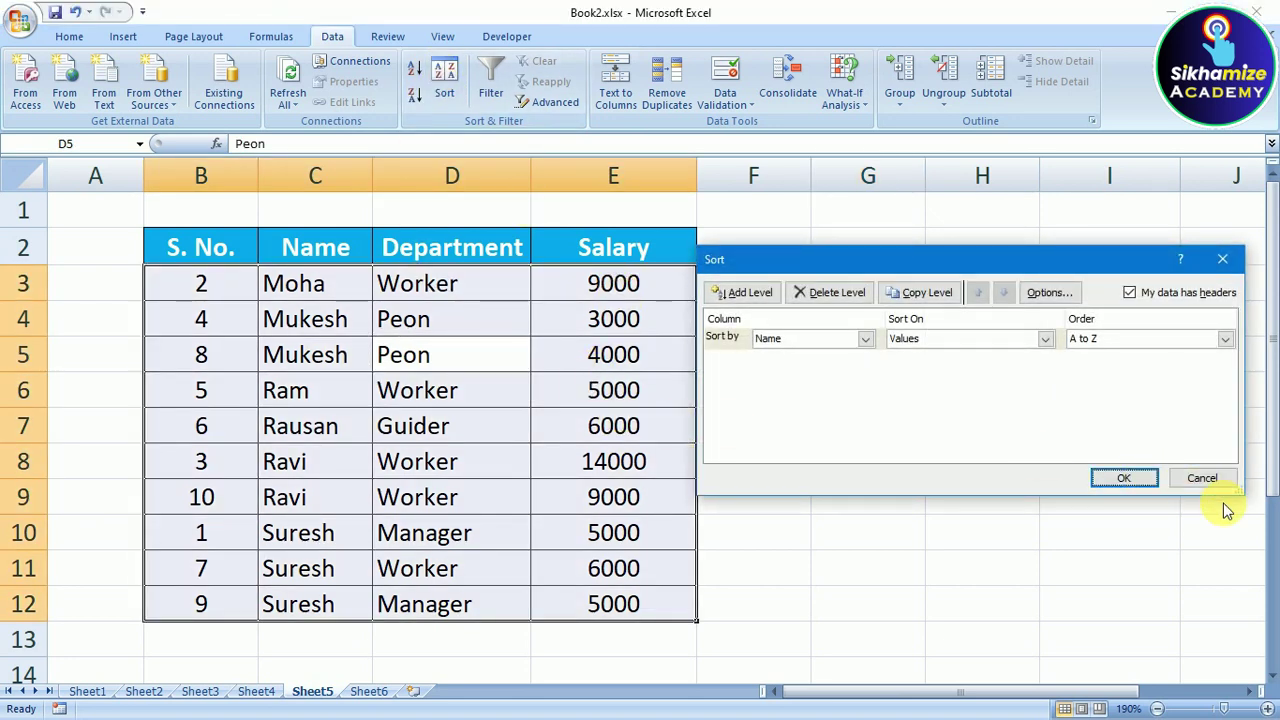
click(1200, 478)
click(808, 358)
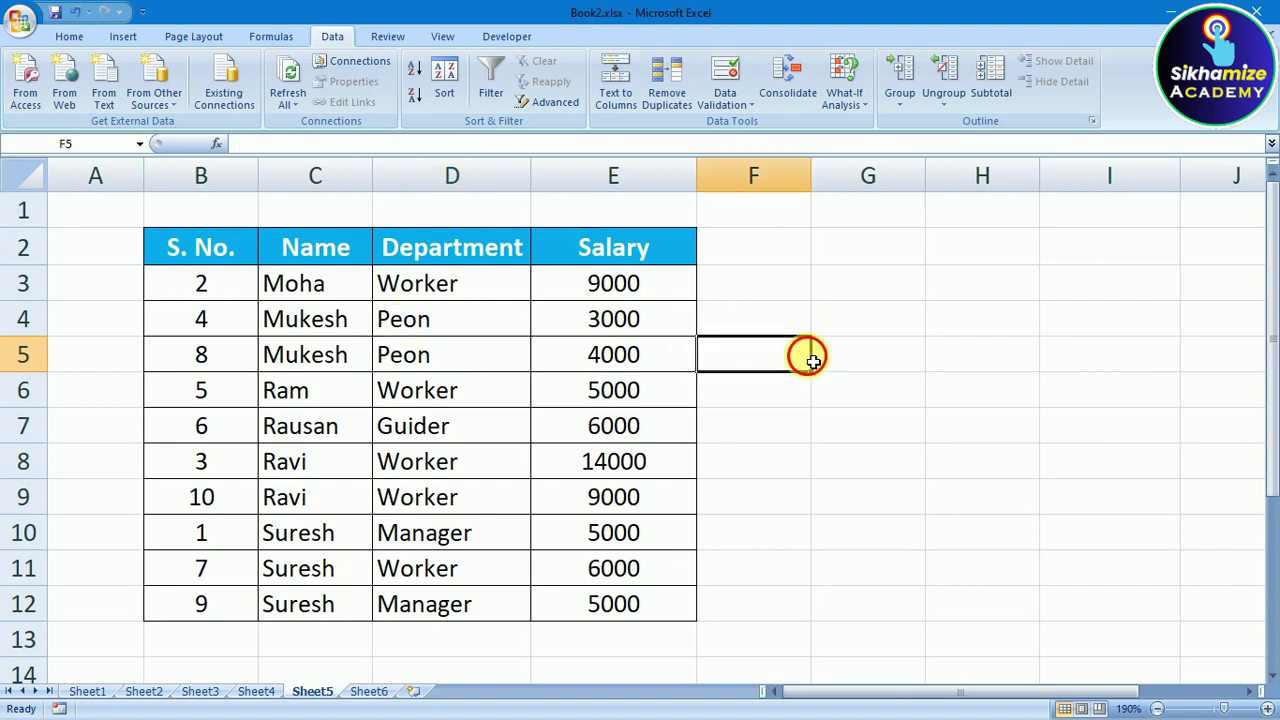
click(891, 362)
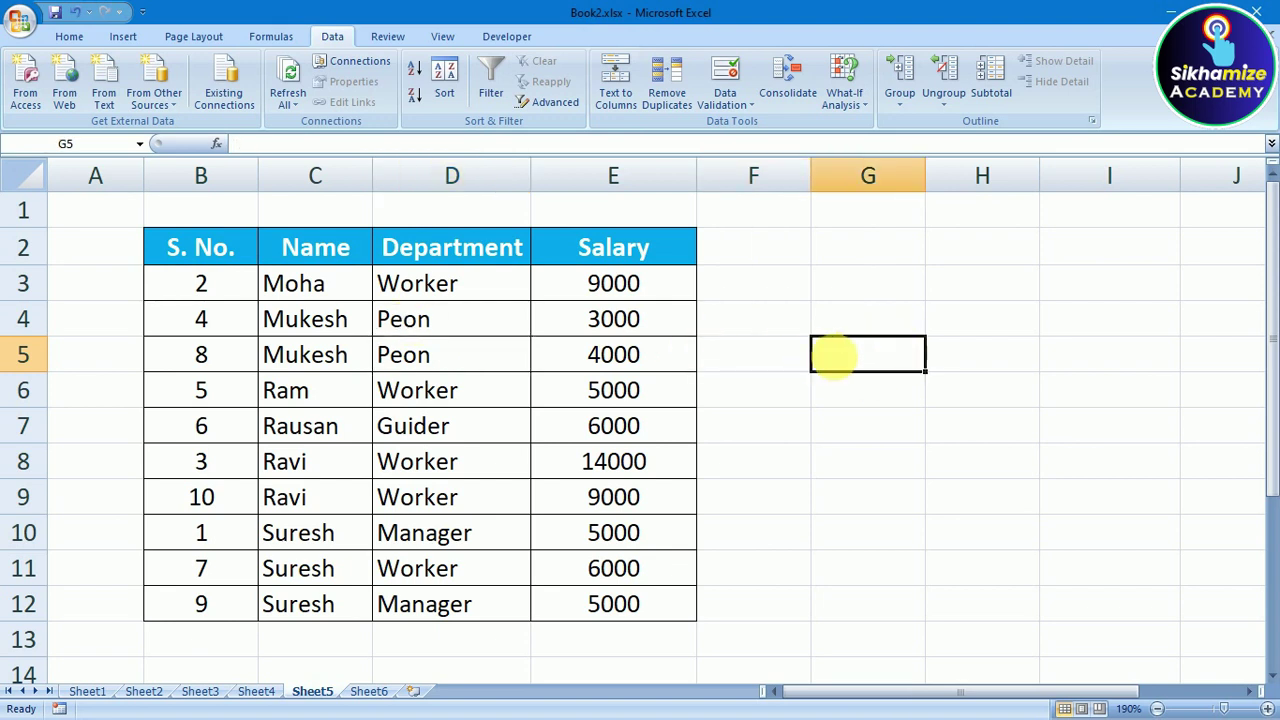
click(462, 78)
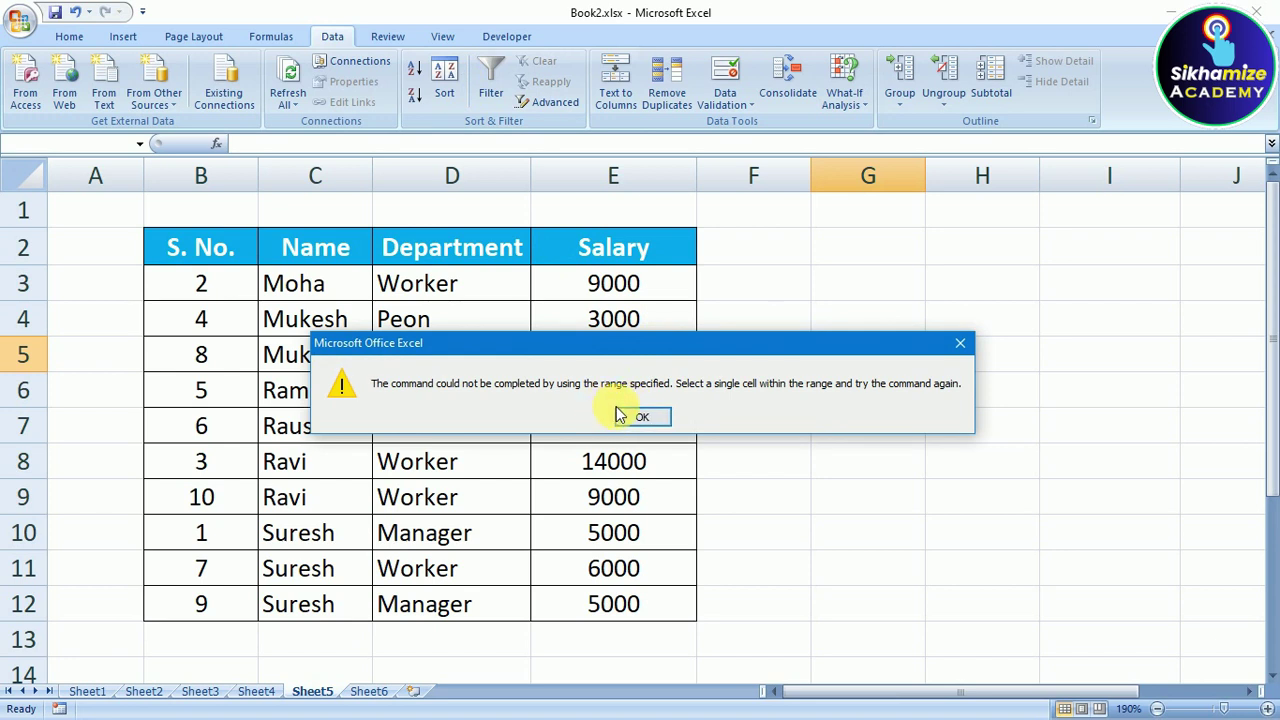
click(640, 416)
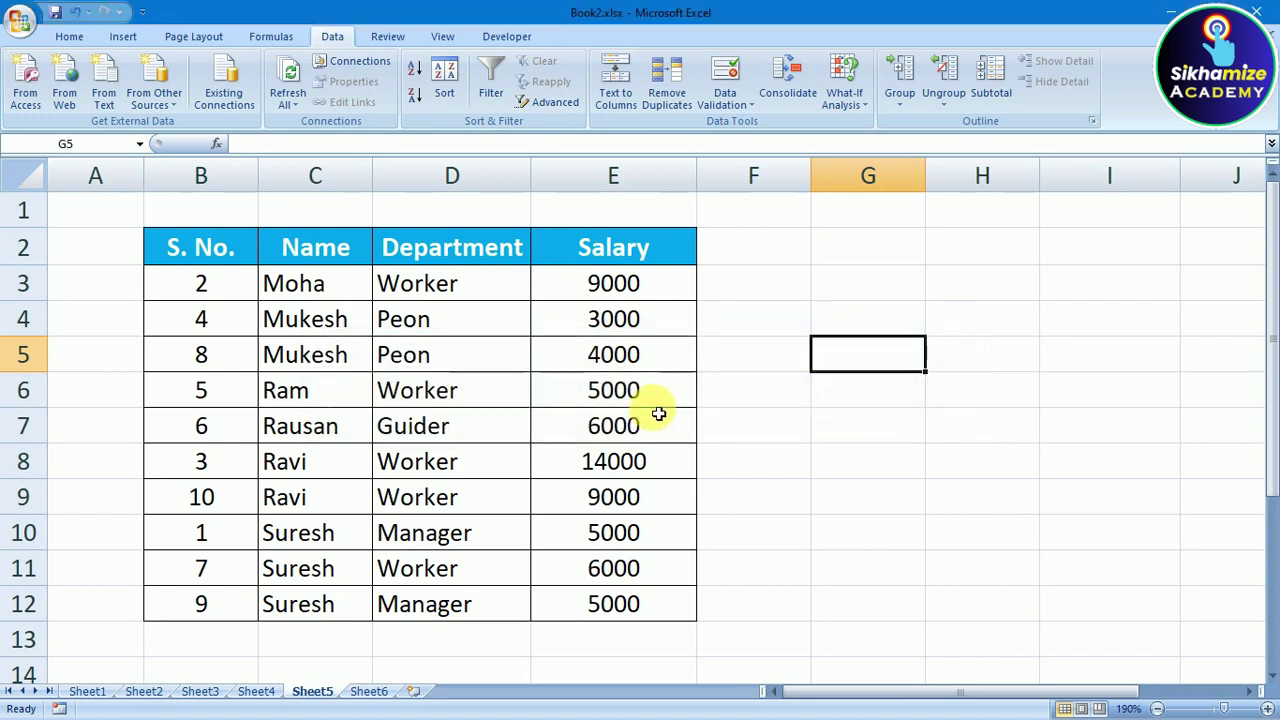
click(450, 368)
click(611, 416)
click(418, 400)
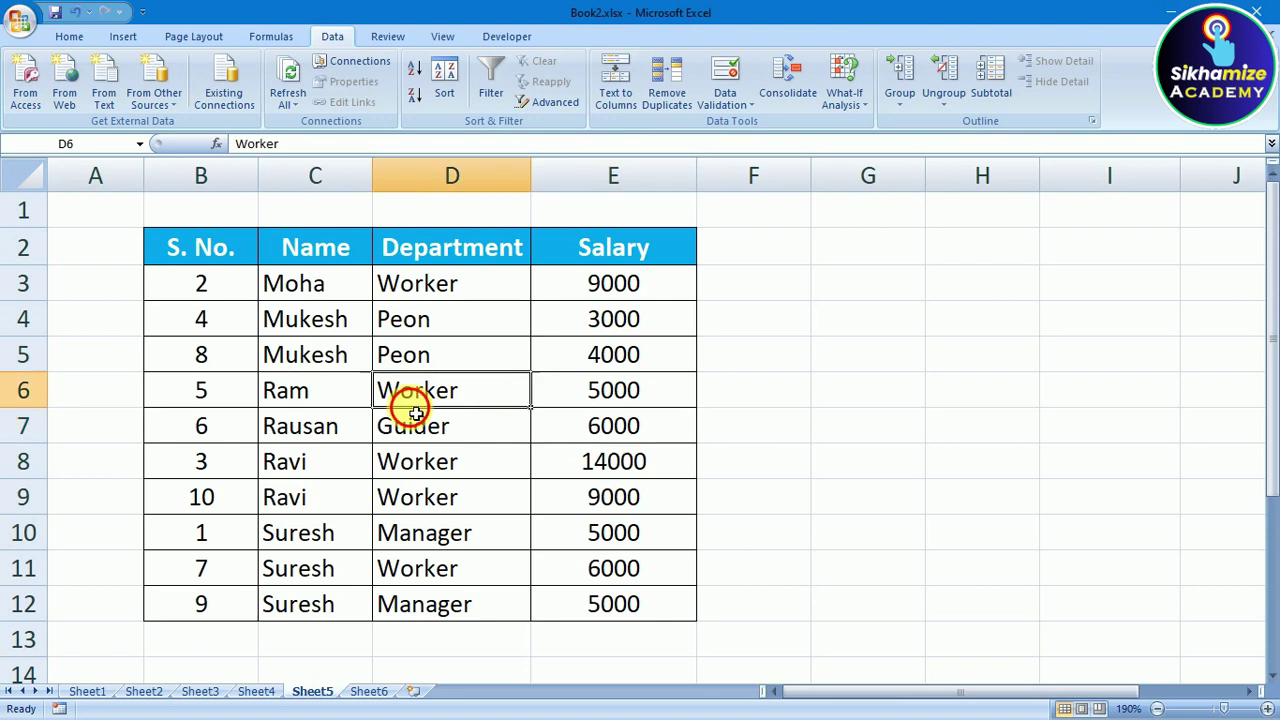
click(346, 403)
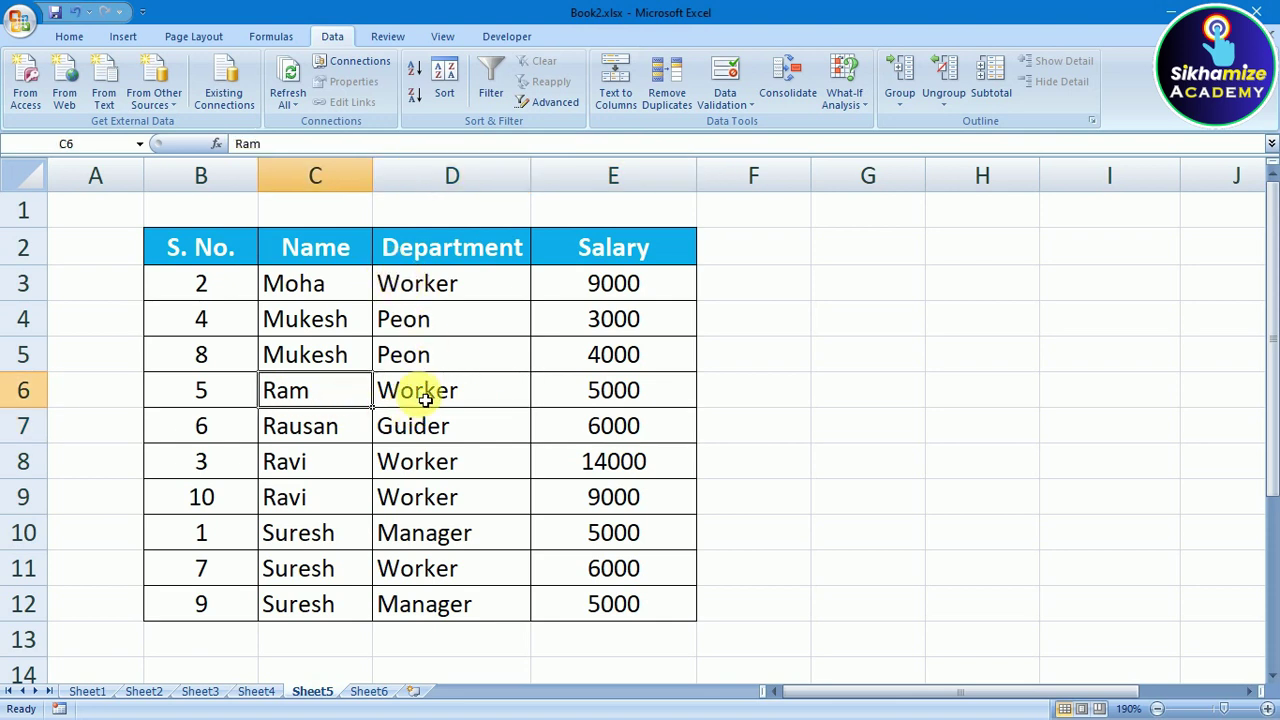
Step: Change the Name sort order to Z to A and apply it
click(444, 95)
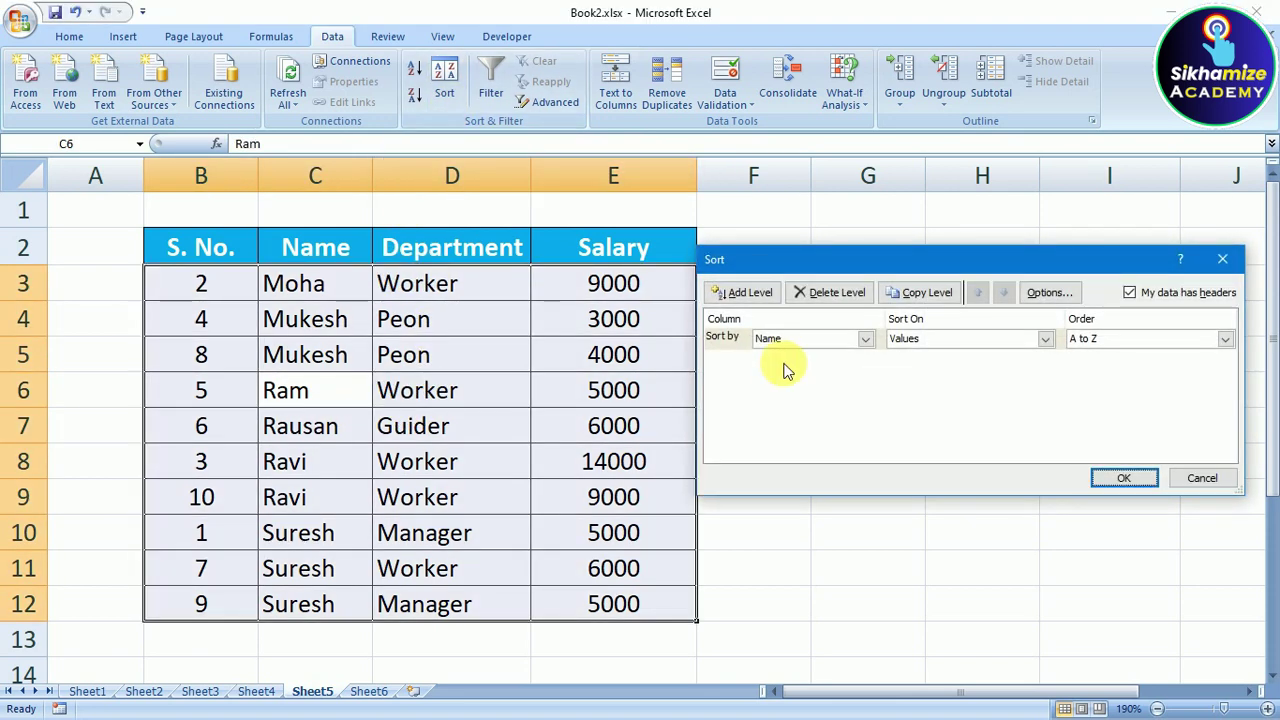
click(1102, 342)
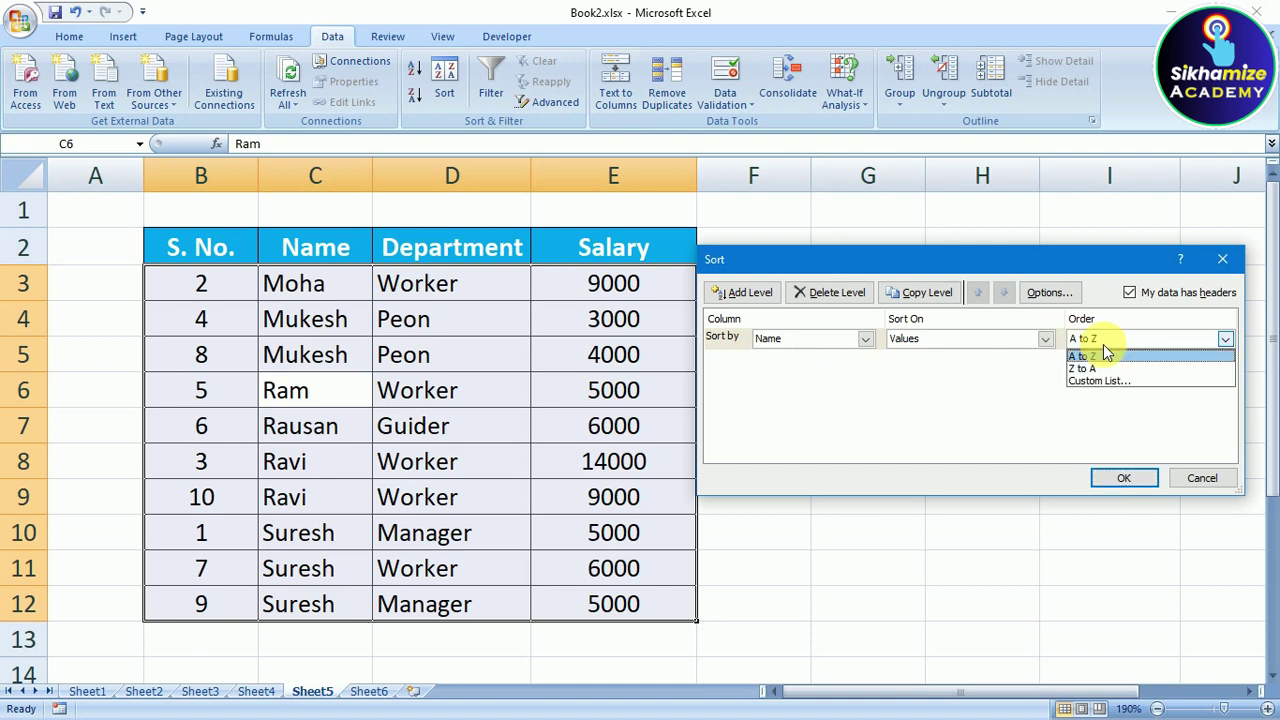
click(1107, 373)
click(1112, 478)
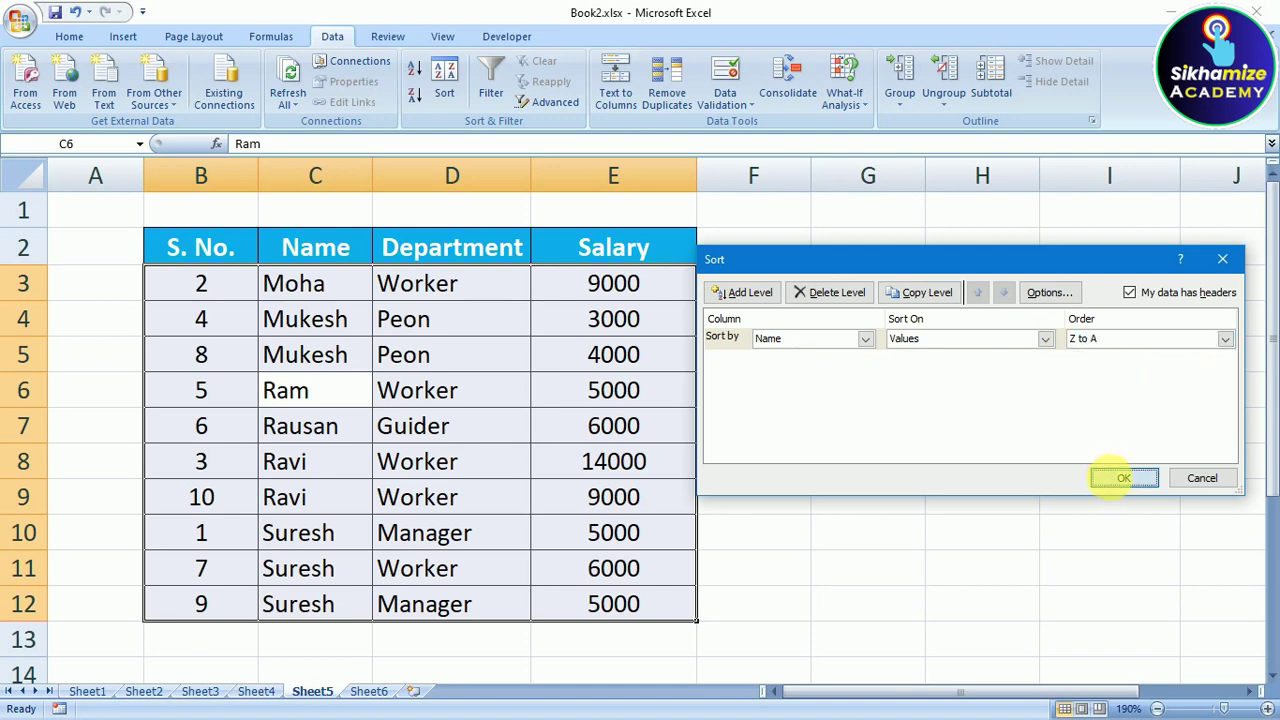
drag(295, 287, 586, 603)
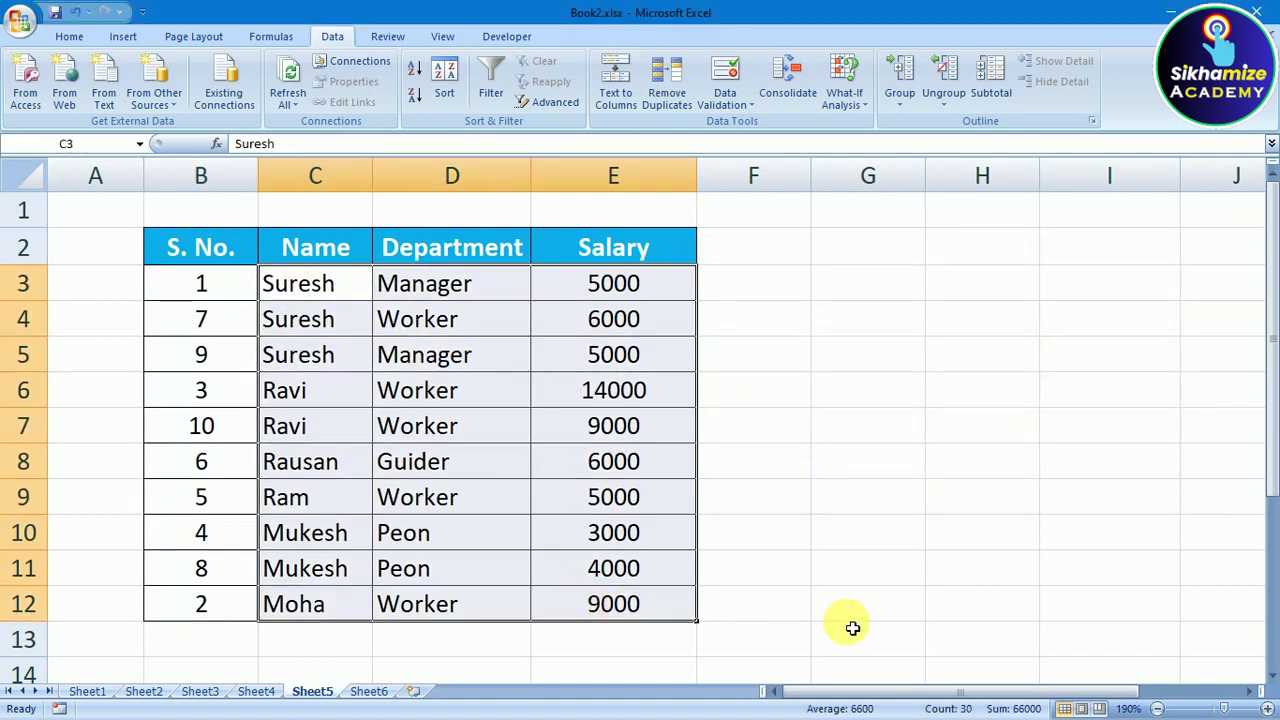
click(848, 626)
click(466, 432)
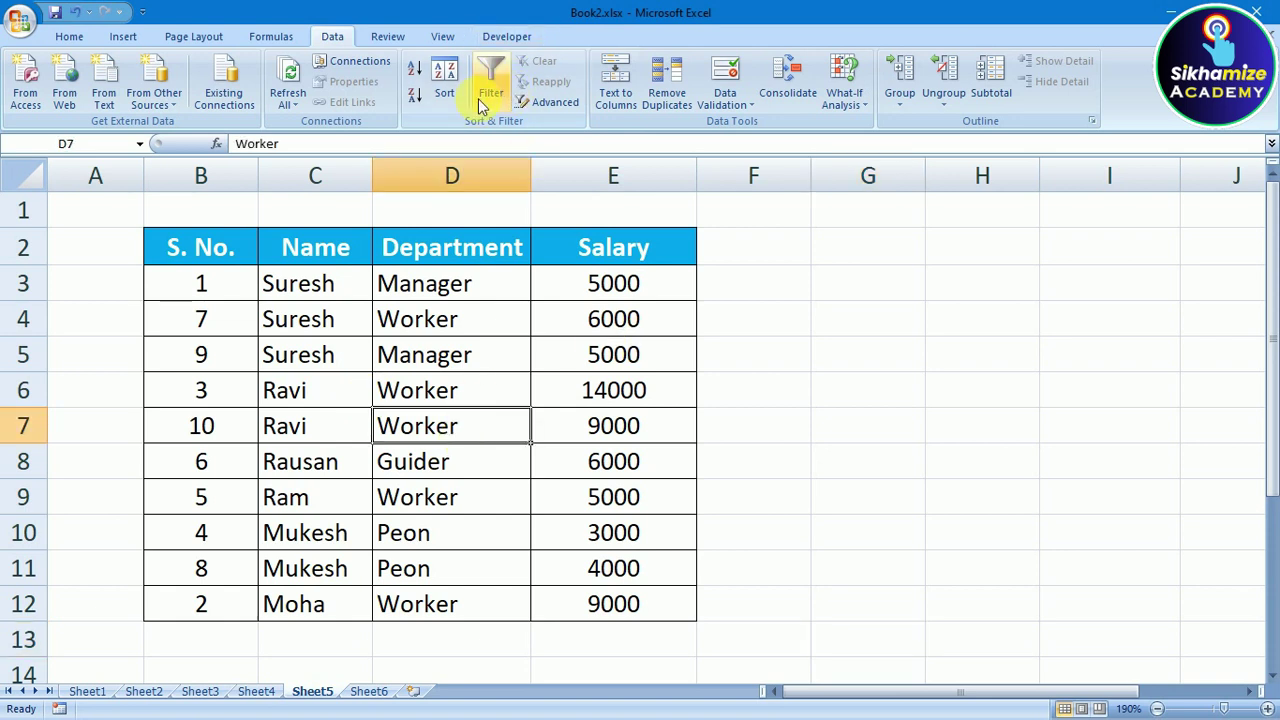
Step: Sort the table by Department A to Z, then point out the Manager rows
click(442, 82)
click(845, 339)
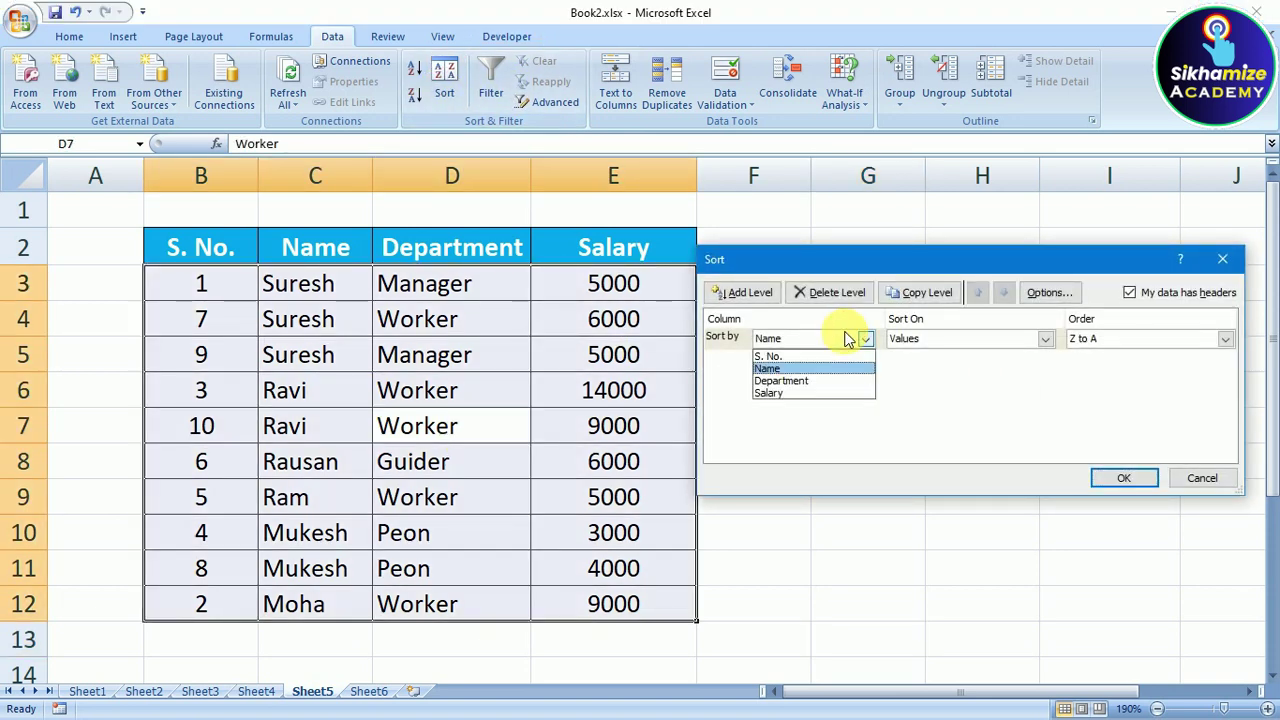
click(799, 389)
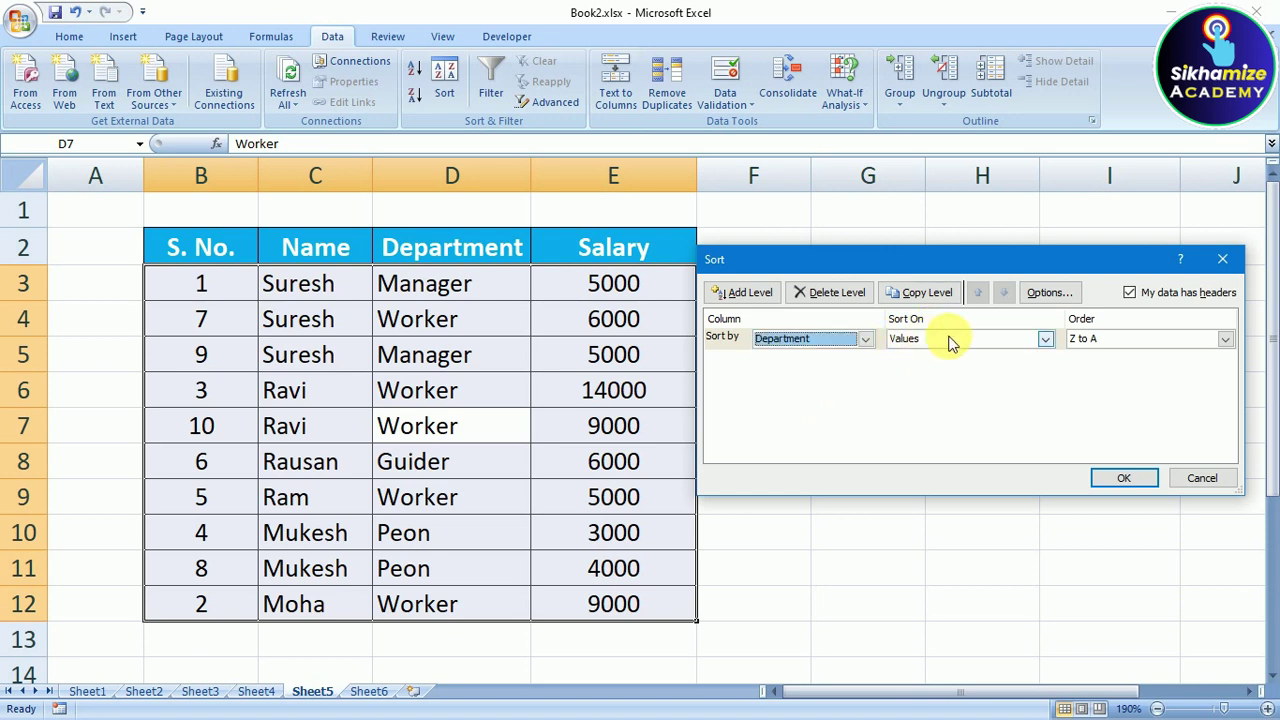
click(1100, 342)
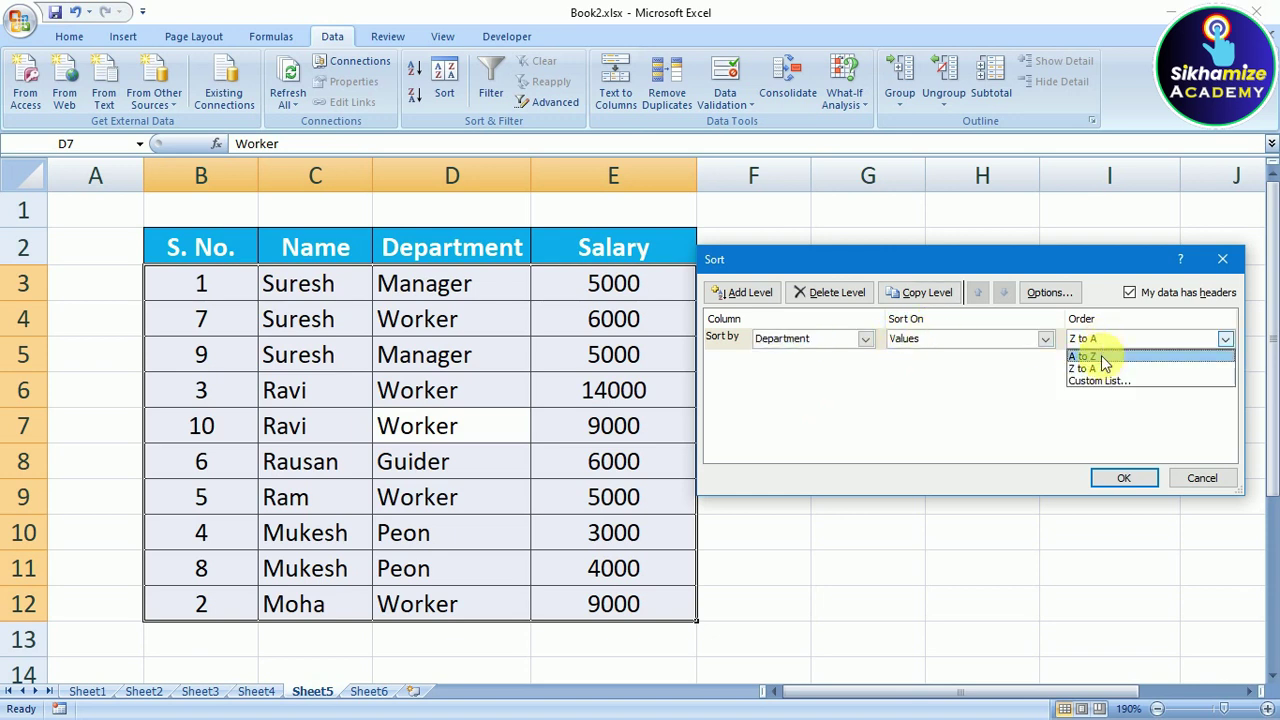
click(1100, 357)
click(1124, 482)
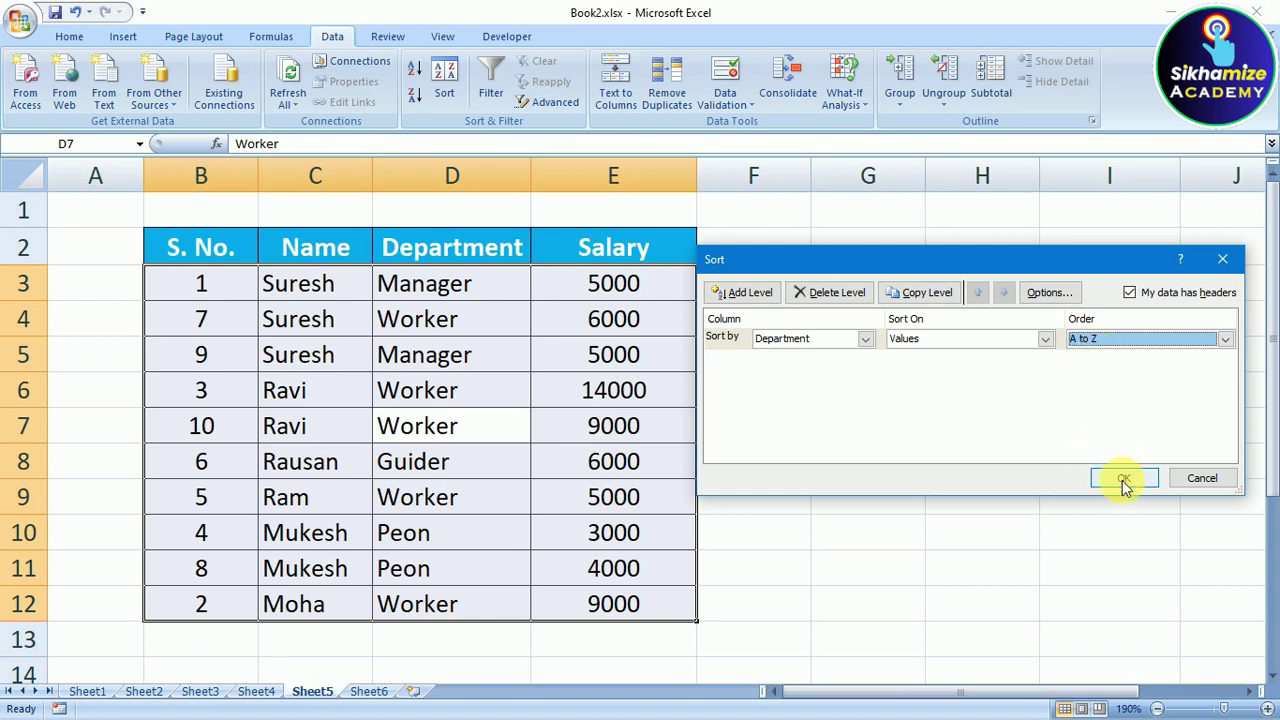
click(415, 285)
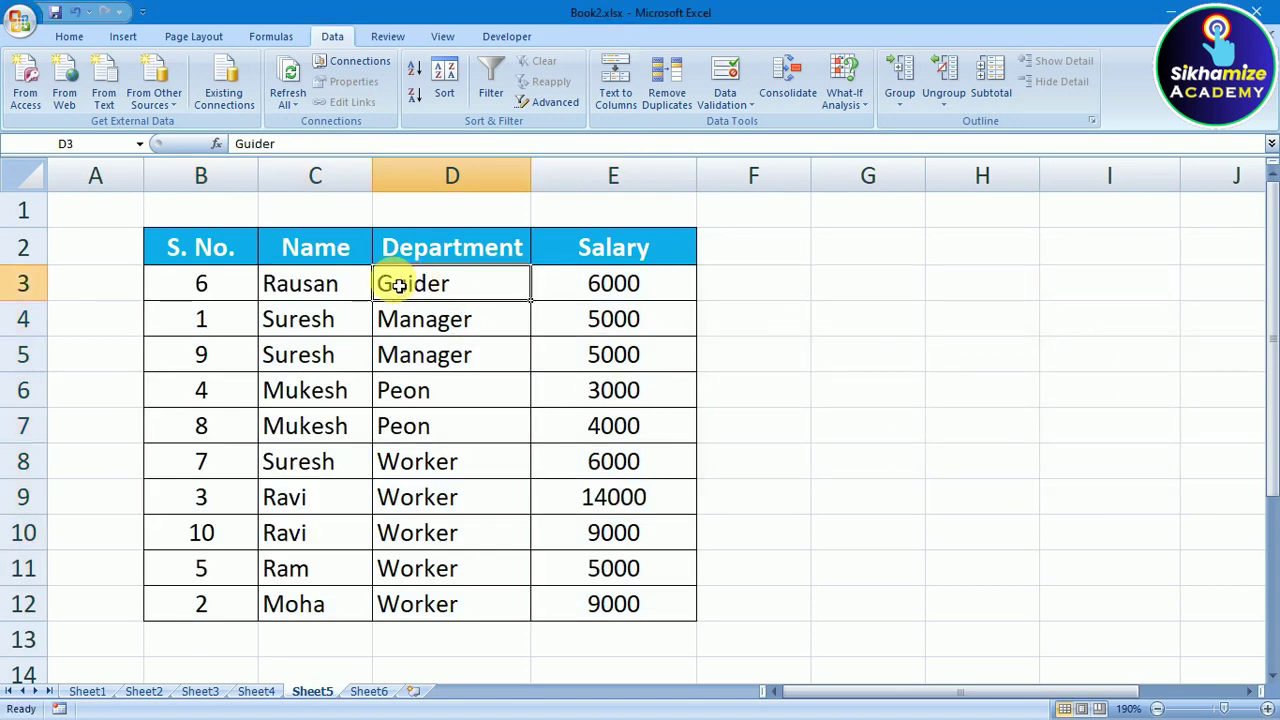
click(448, 325)
click(455, 352)
Step: Sort the table by Salary, Smallest to Largest, so values run from 3000 up to 14000
drag(401, 390, 423, 500)
click(740, 405)
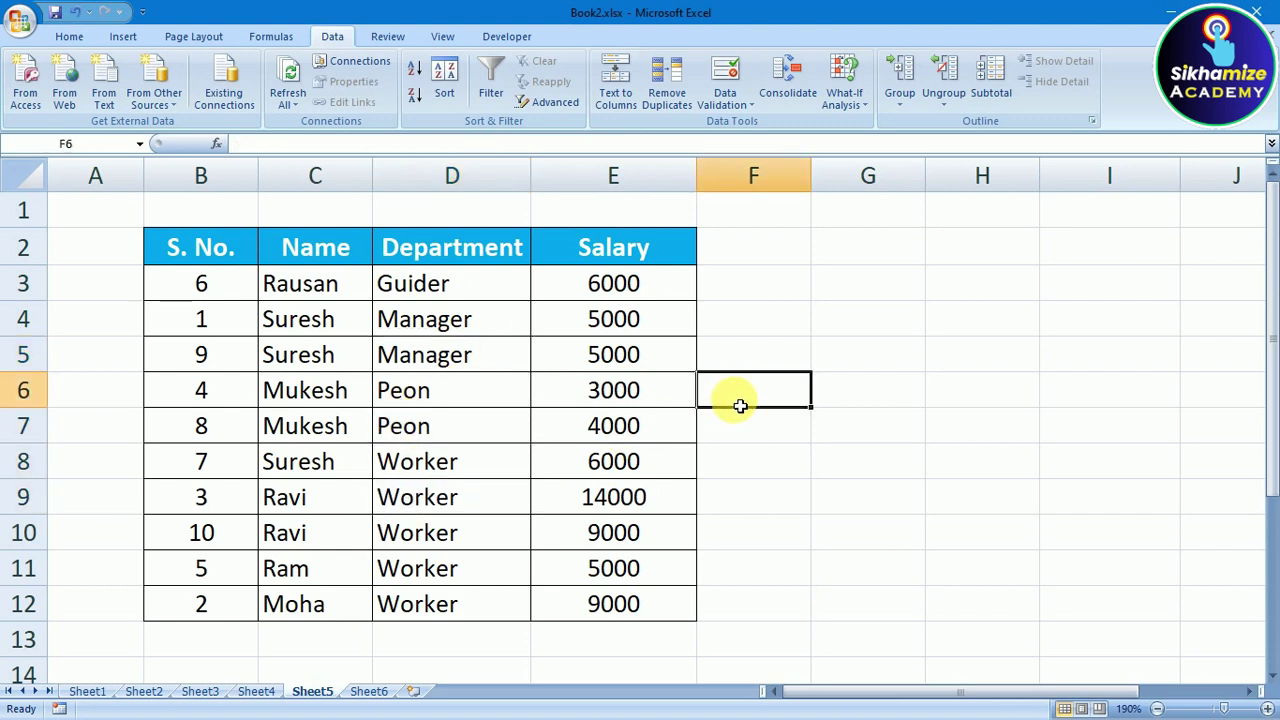
click(445, 92)
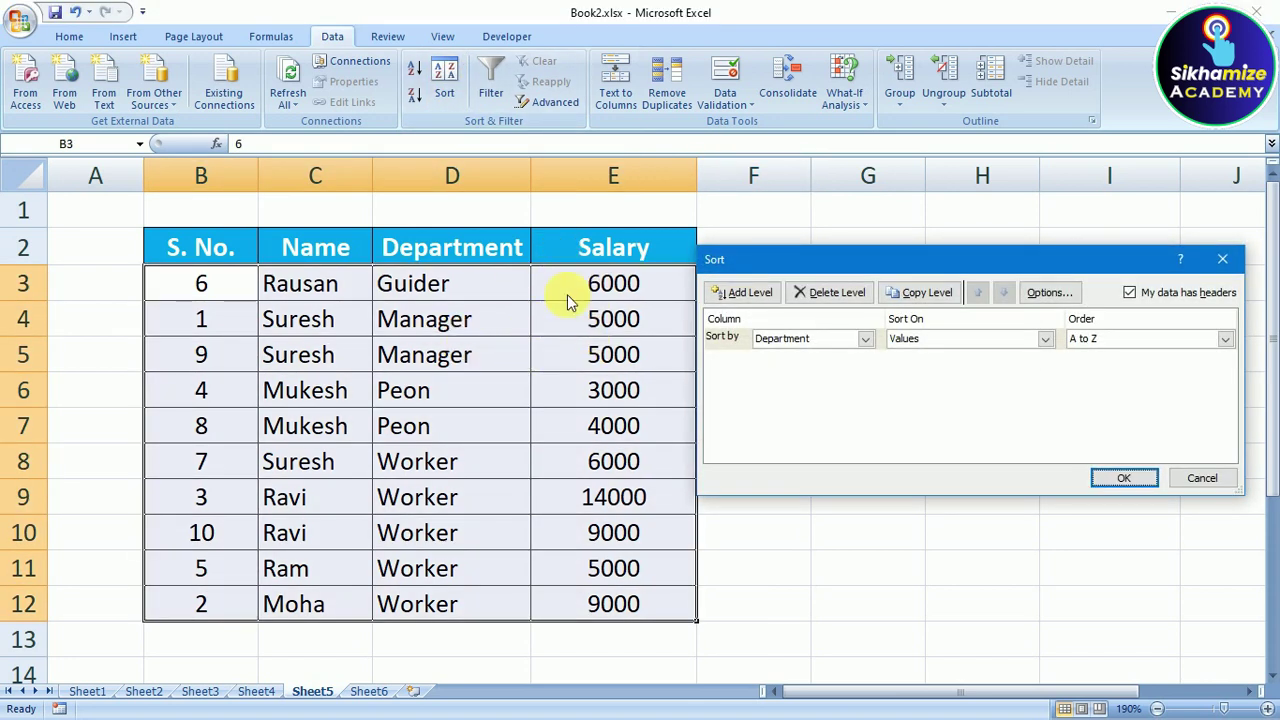
click(858, 340)
click(799, 397)
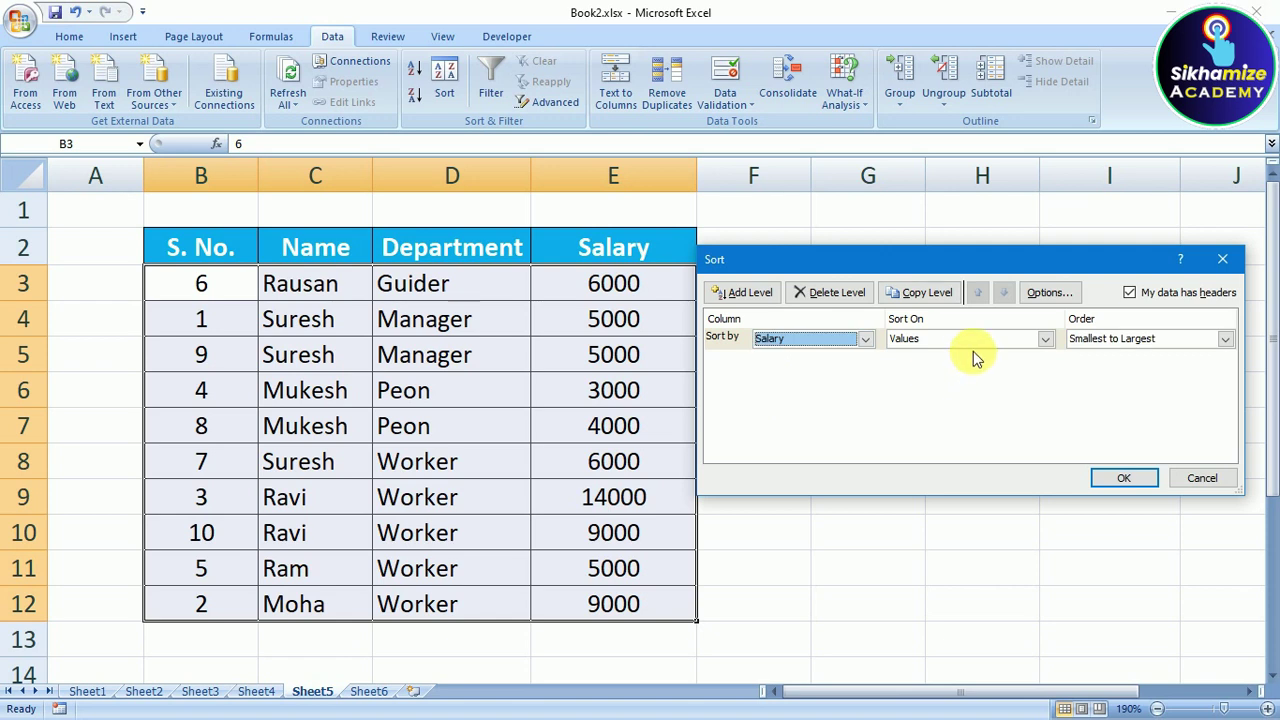
click(1122, 341)
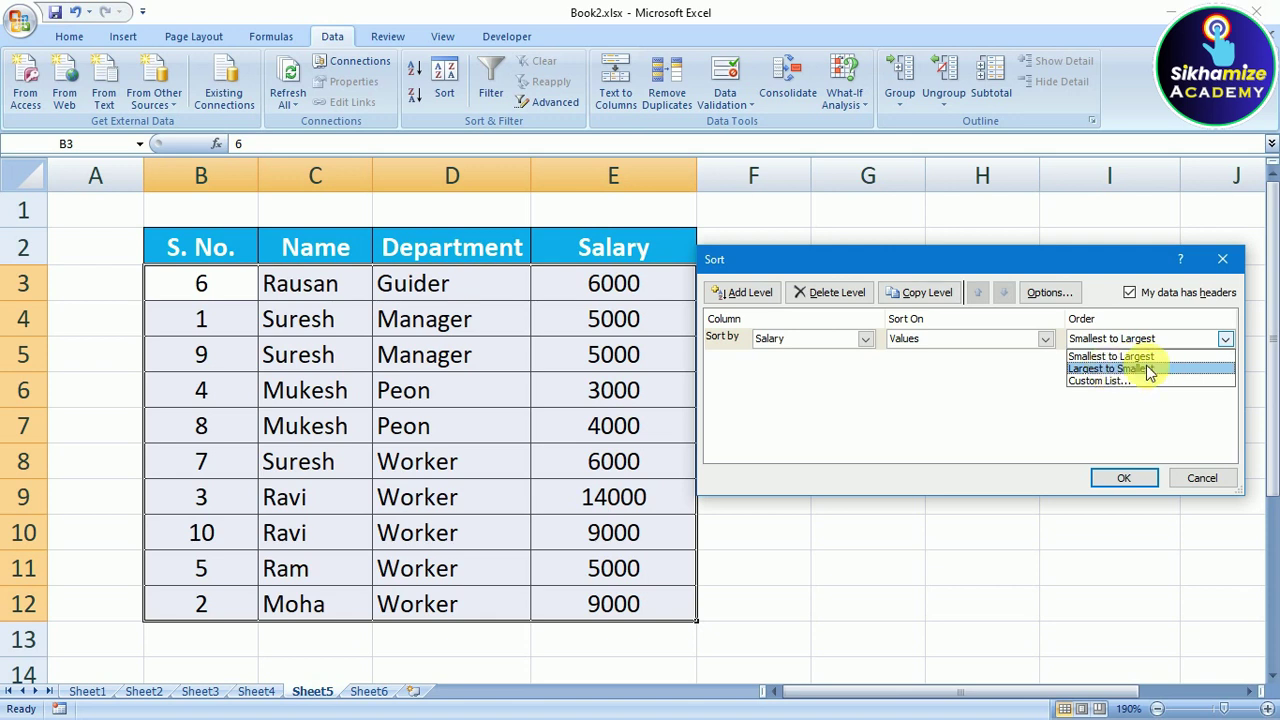
click(1143, 356)
click(1124, 478)
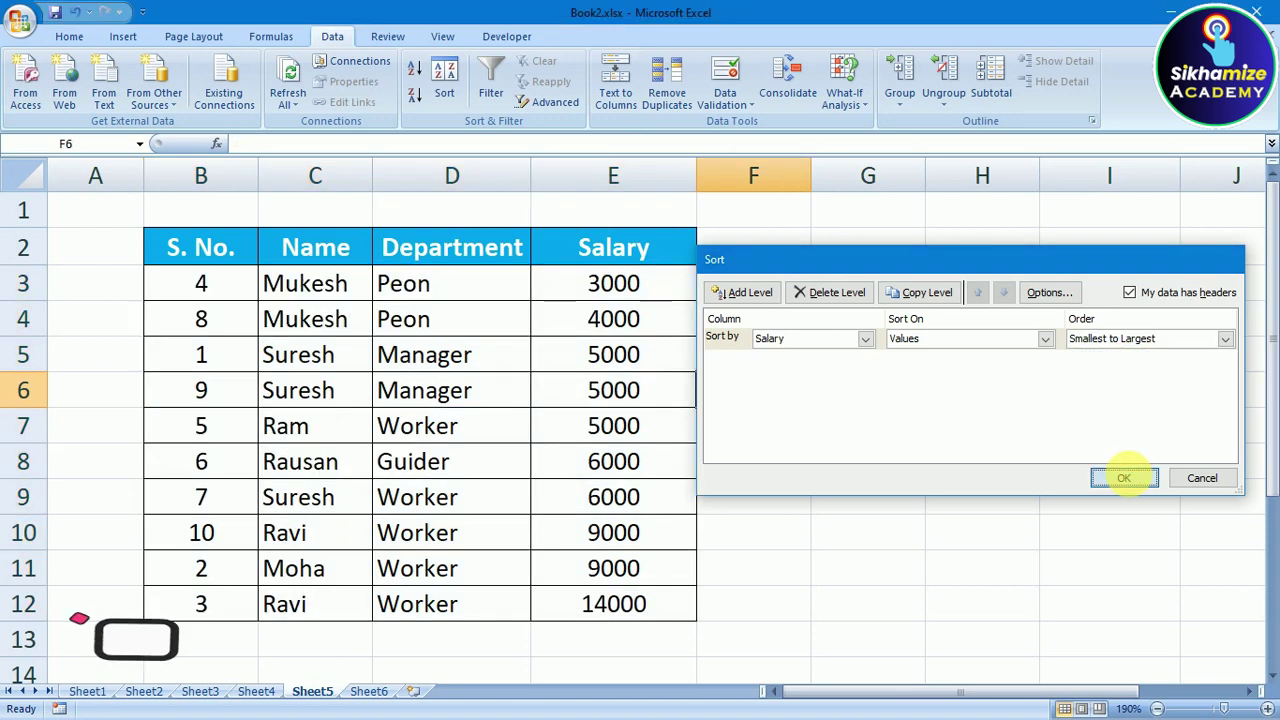
drag(660, 297, 651, 535)
click(780, 460)
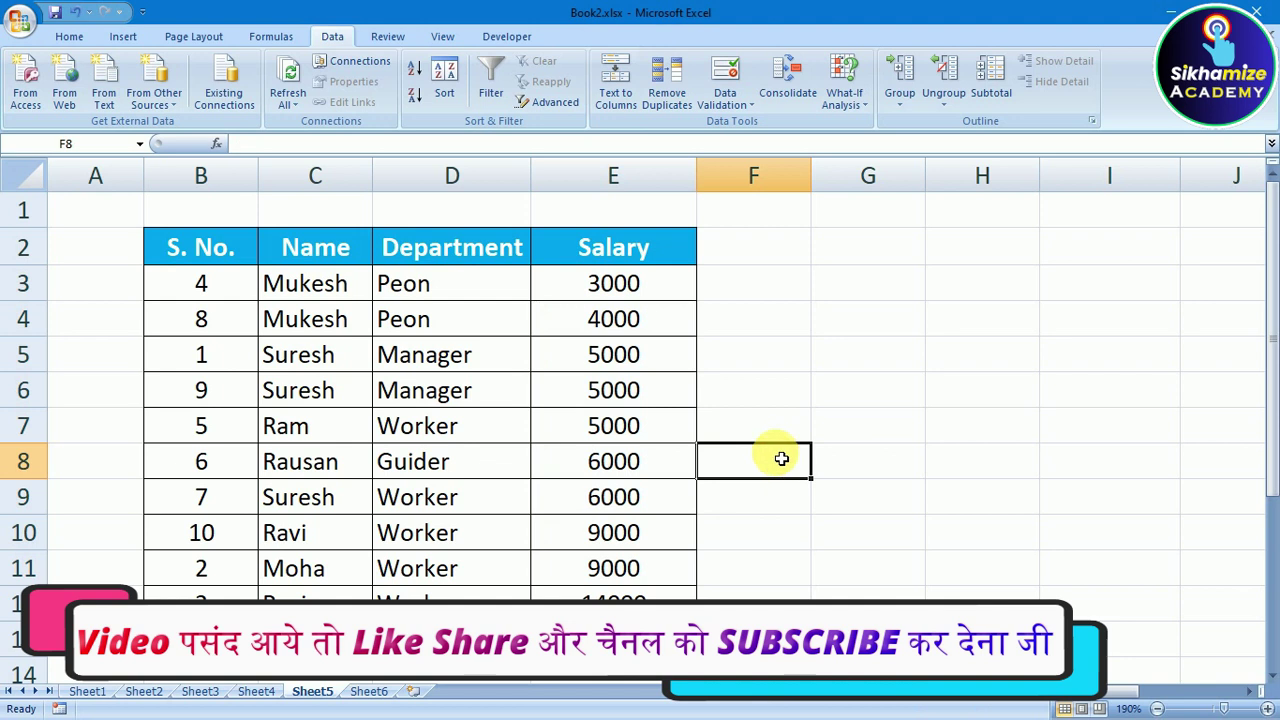
click(294, 290)
click(446, 86)
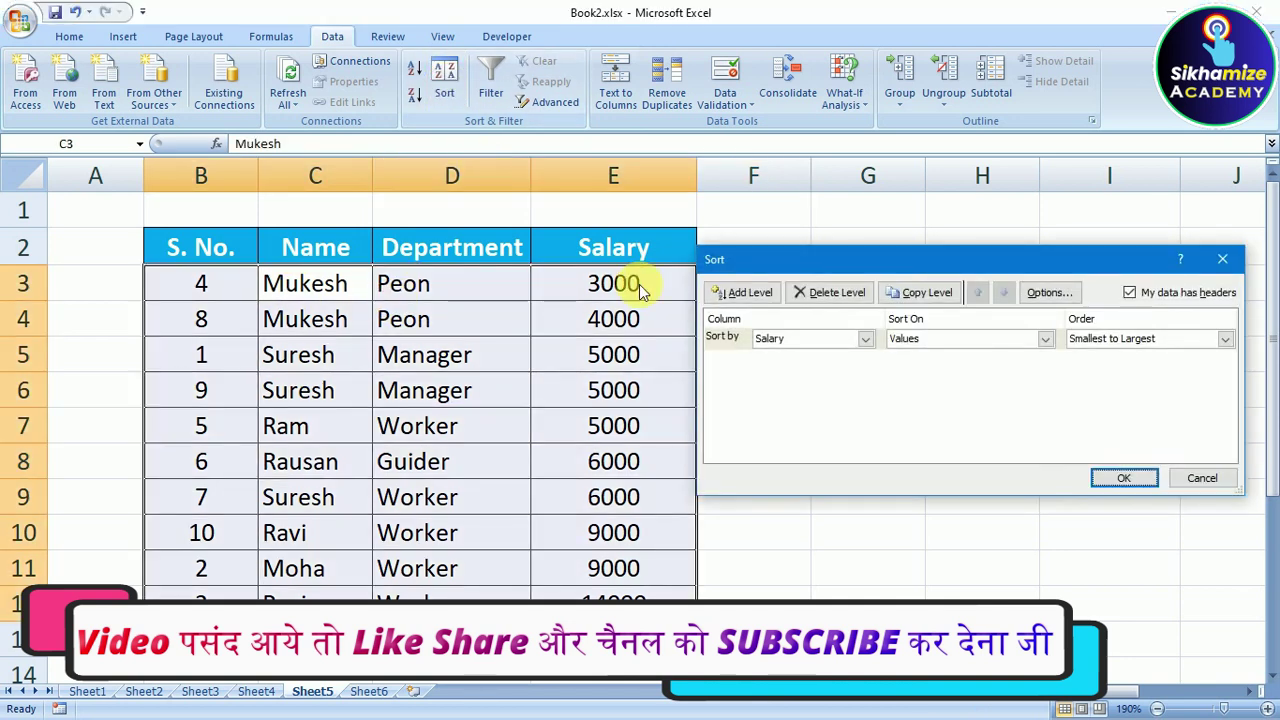
Step: Set Sort by to S. No., Smallest to Largest, and apply, restoring the 1–10 order
click(865, 340)
click(776, 355)
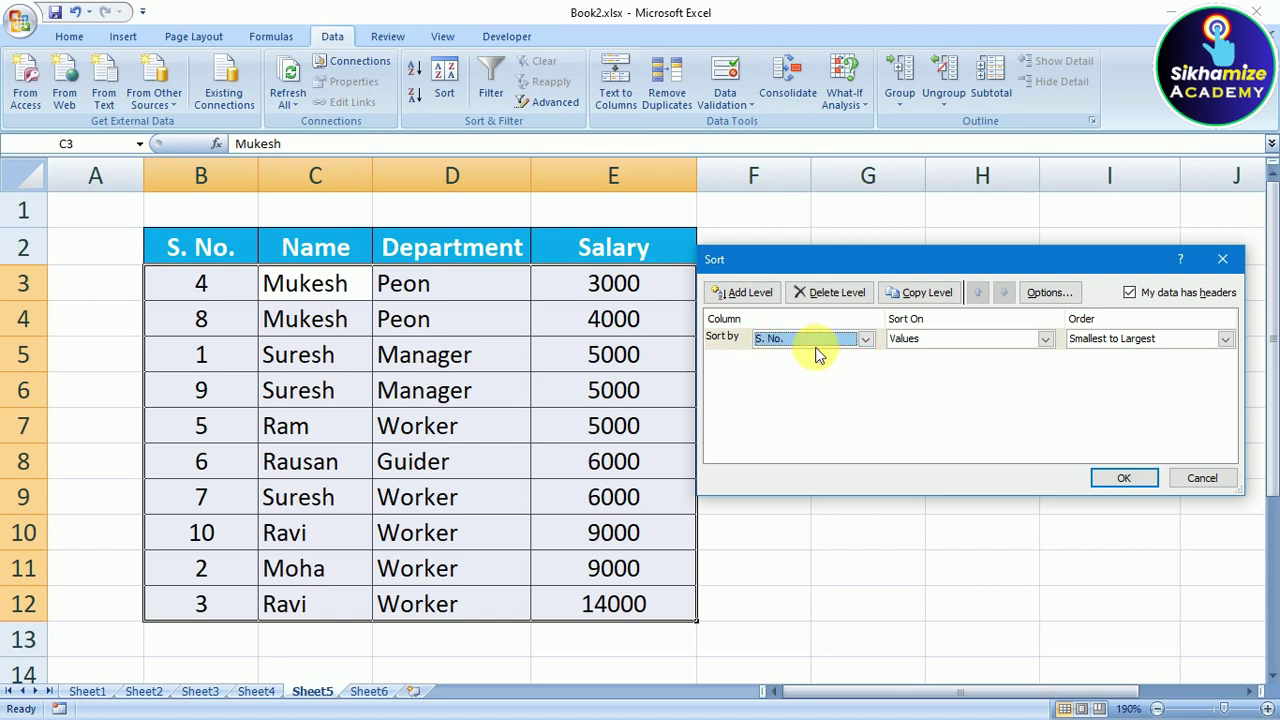
click(1135, 340)
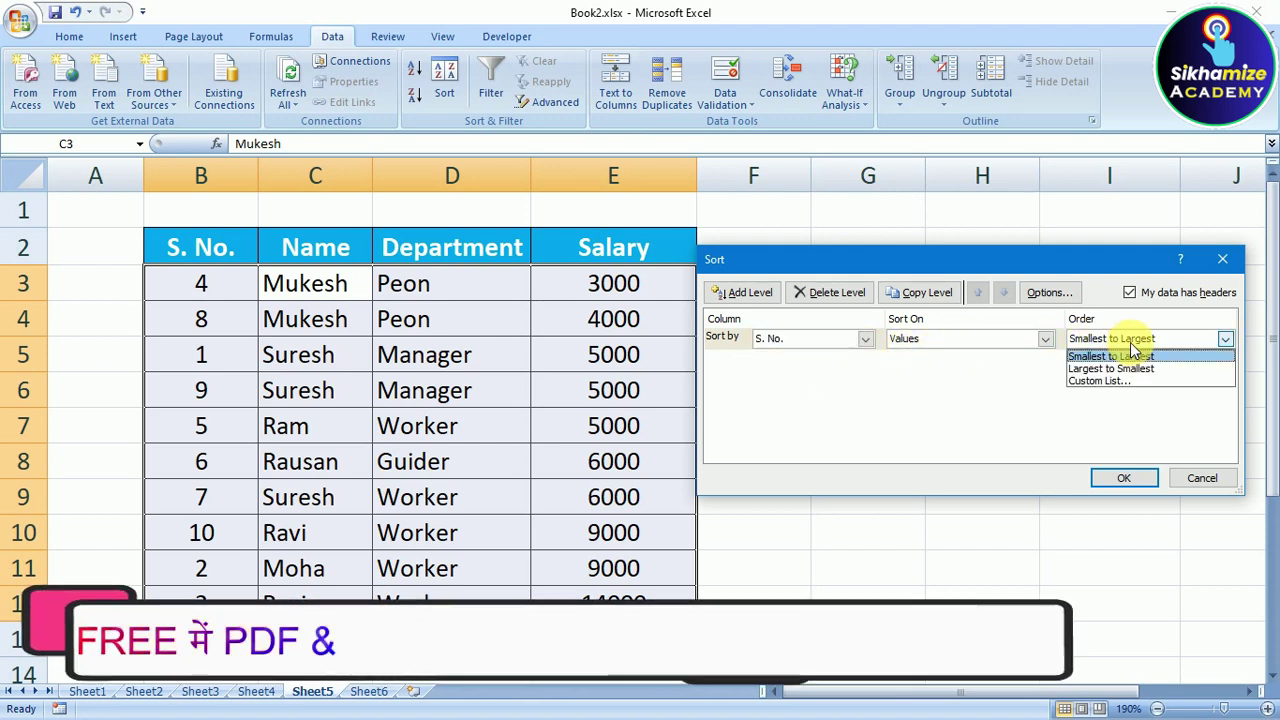
click(1110, 357)
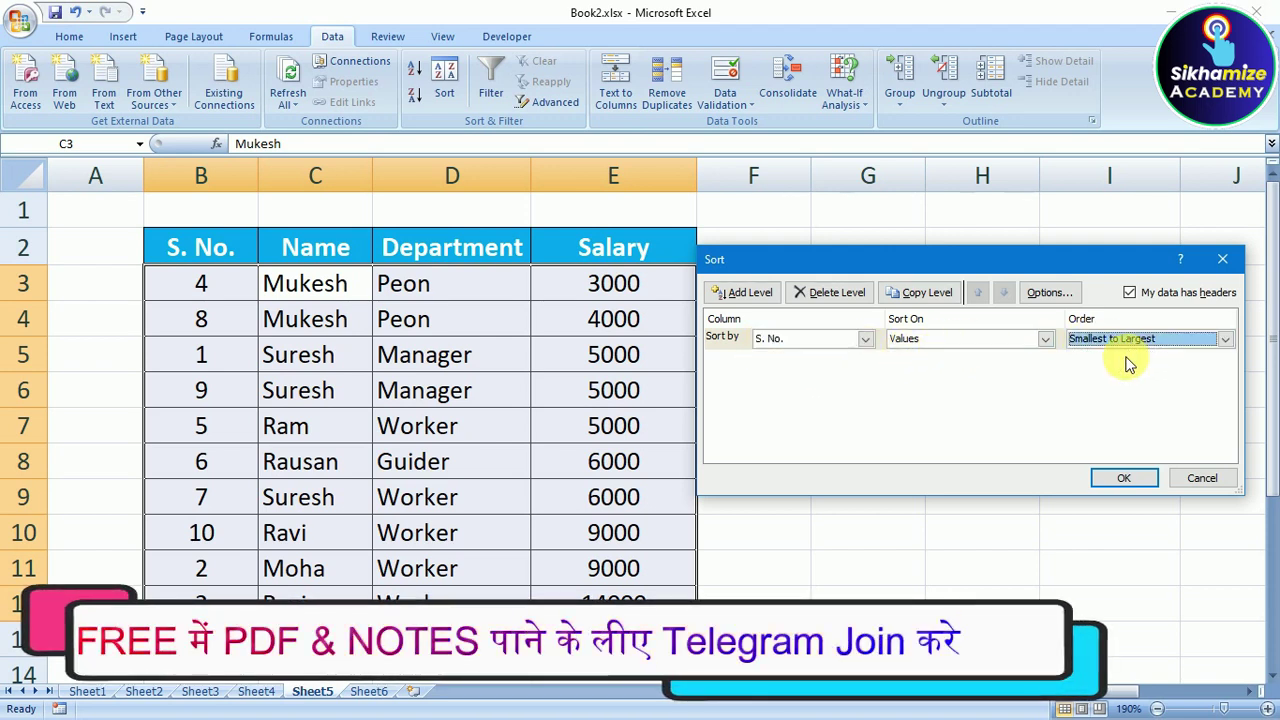
click(1112, 480)
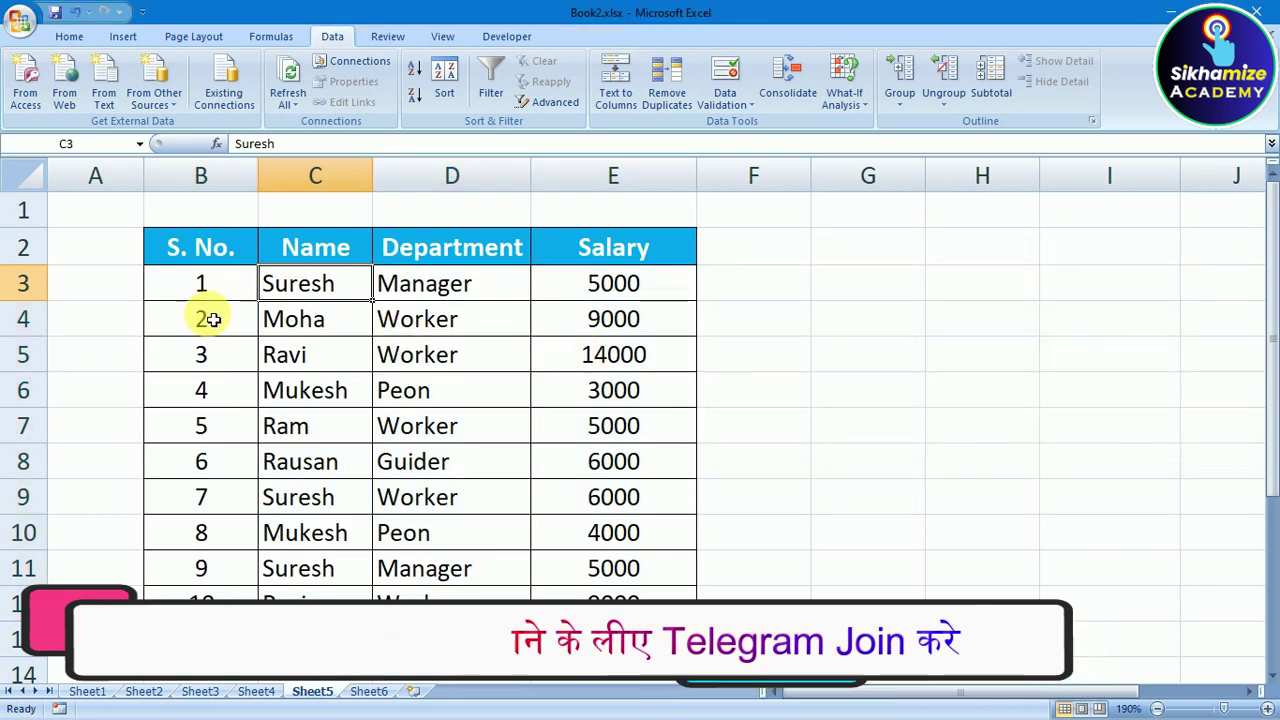
drag(192, 288, 205, 611)
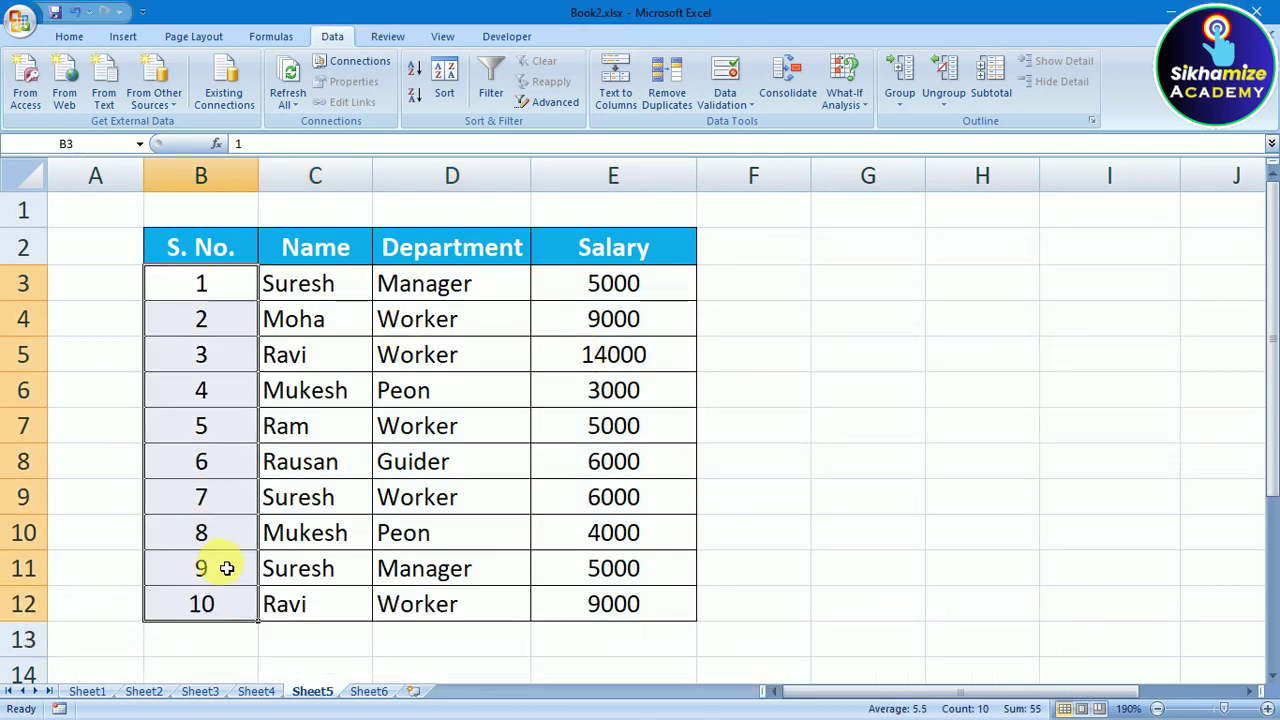
click(772, 422)
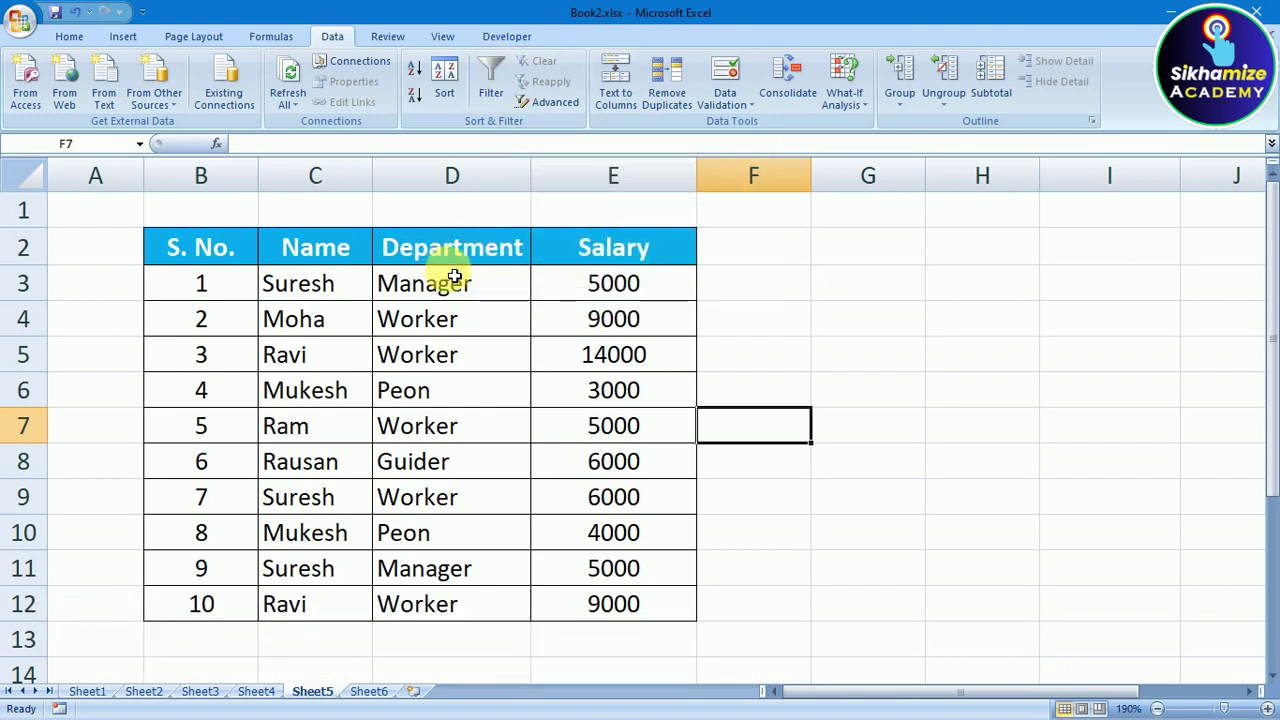
click(391, 318)
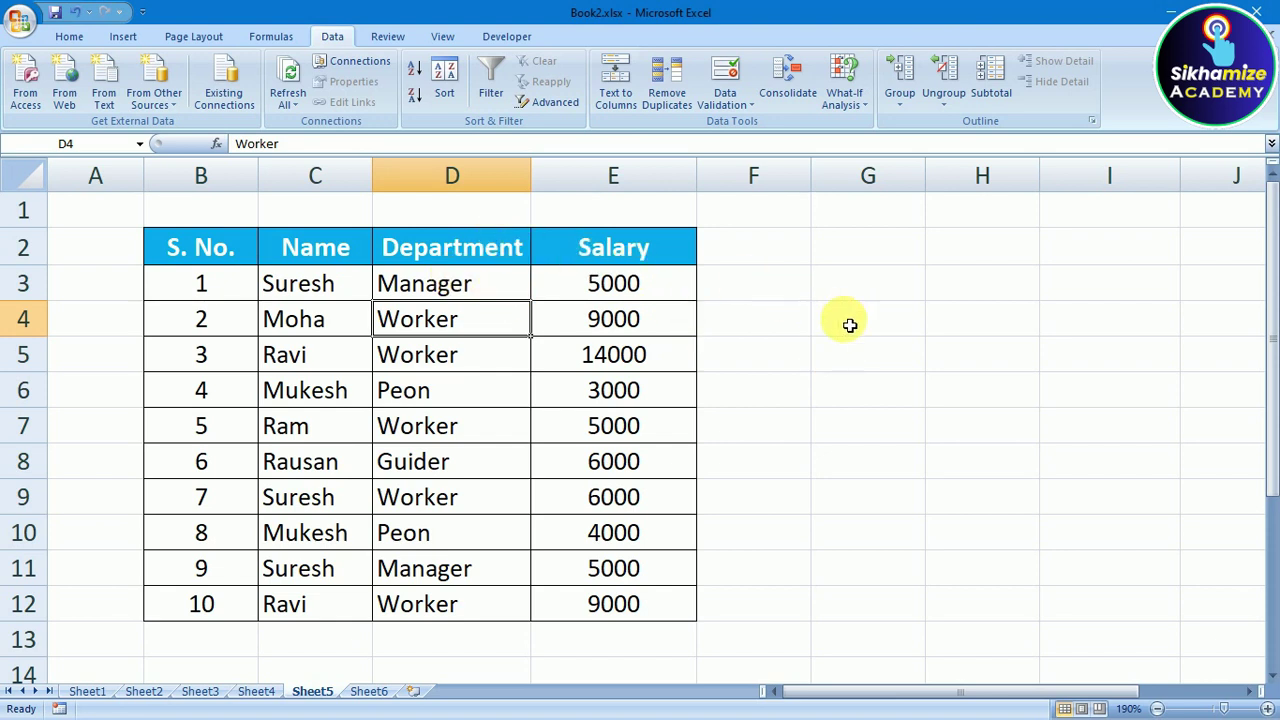
click(884, 317)
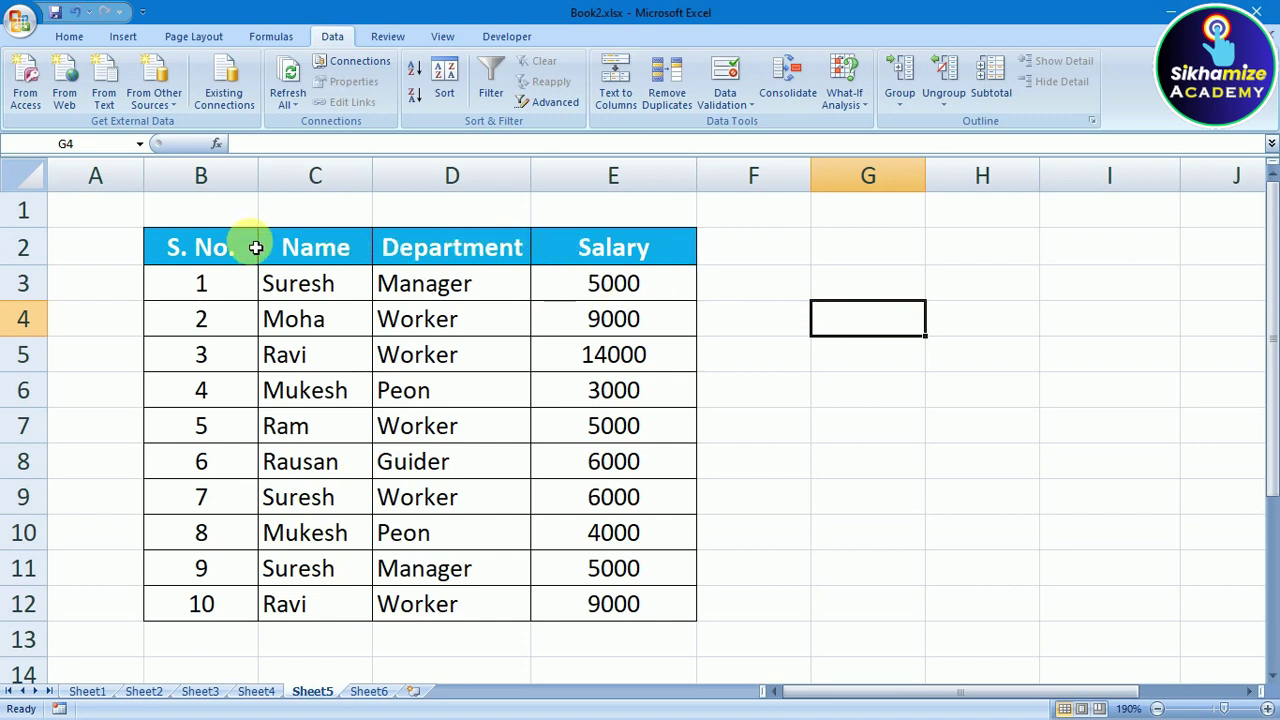
drag(256, 247, 642, 600)
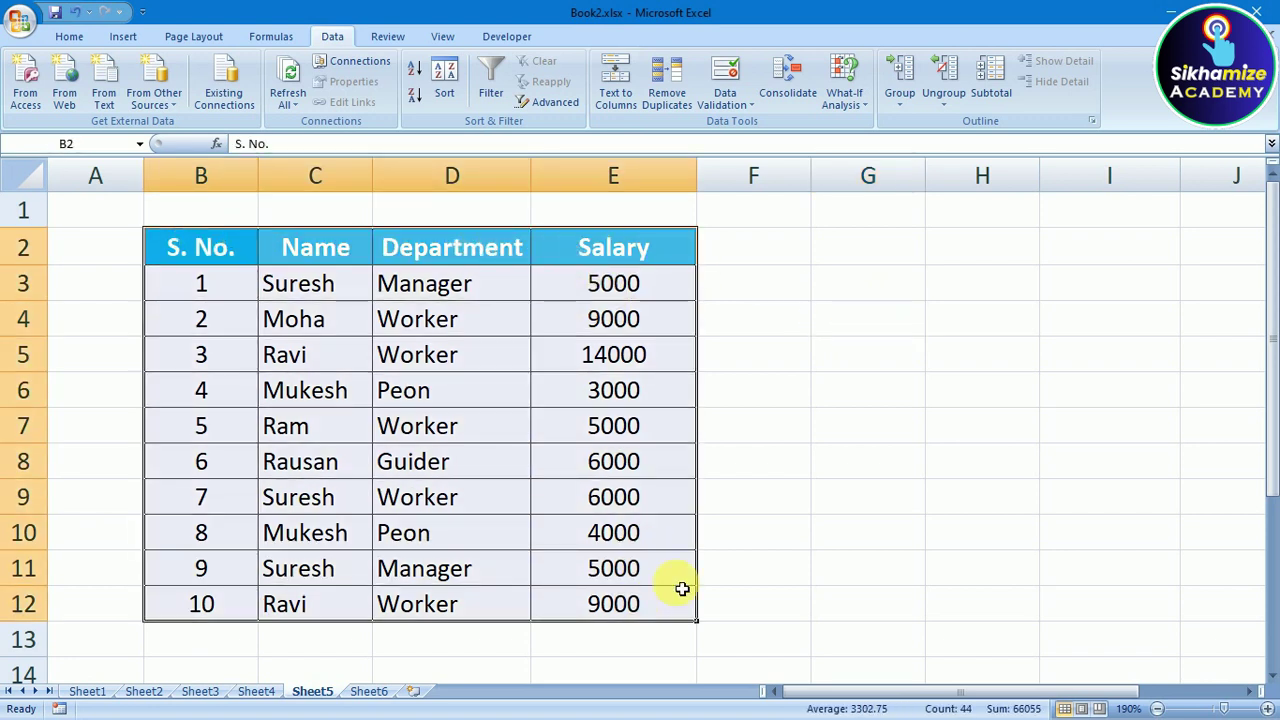
click(845, 518)
click(860, 386)
click(868, 331)
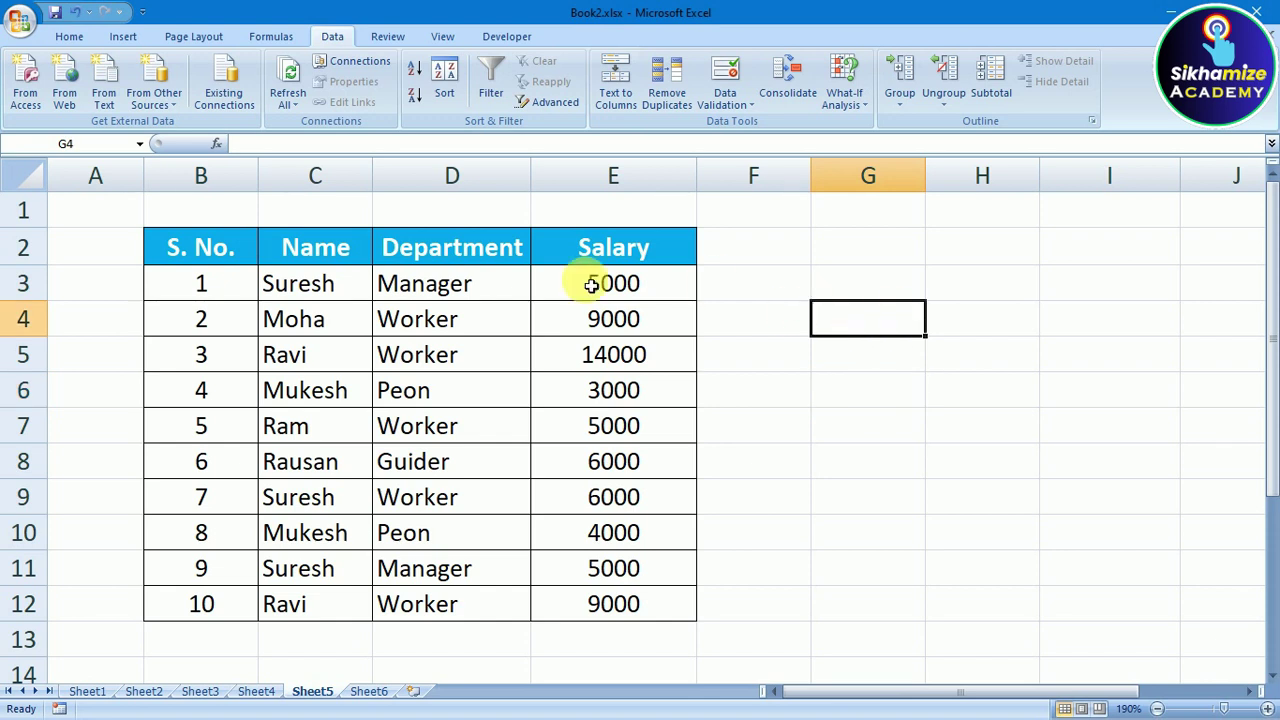
click(501, 333)
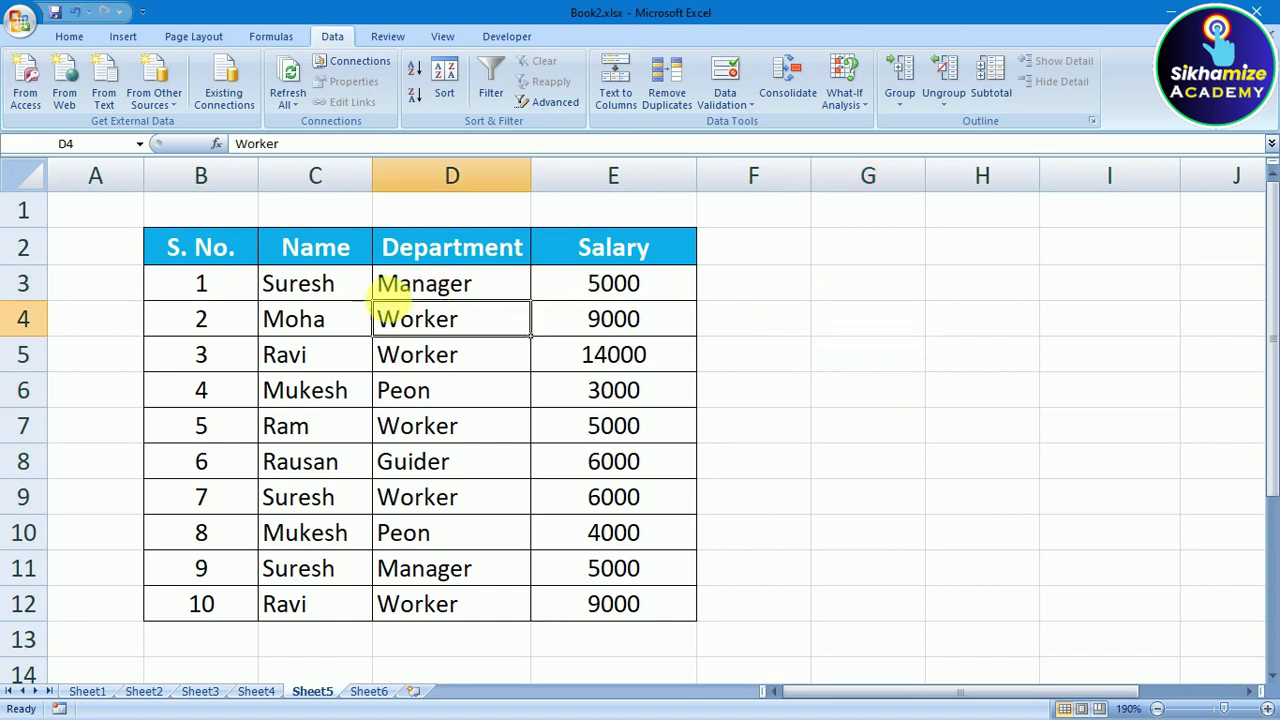
click(456, 250)
click(470, 385)
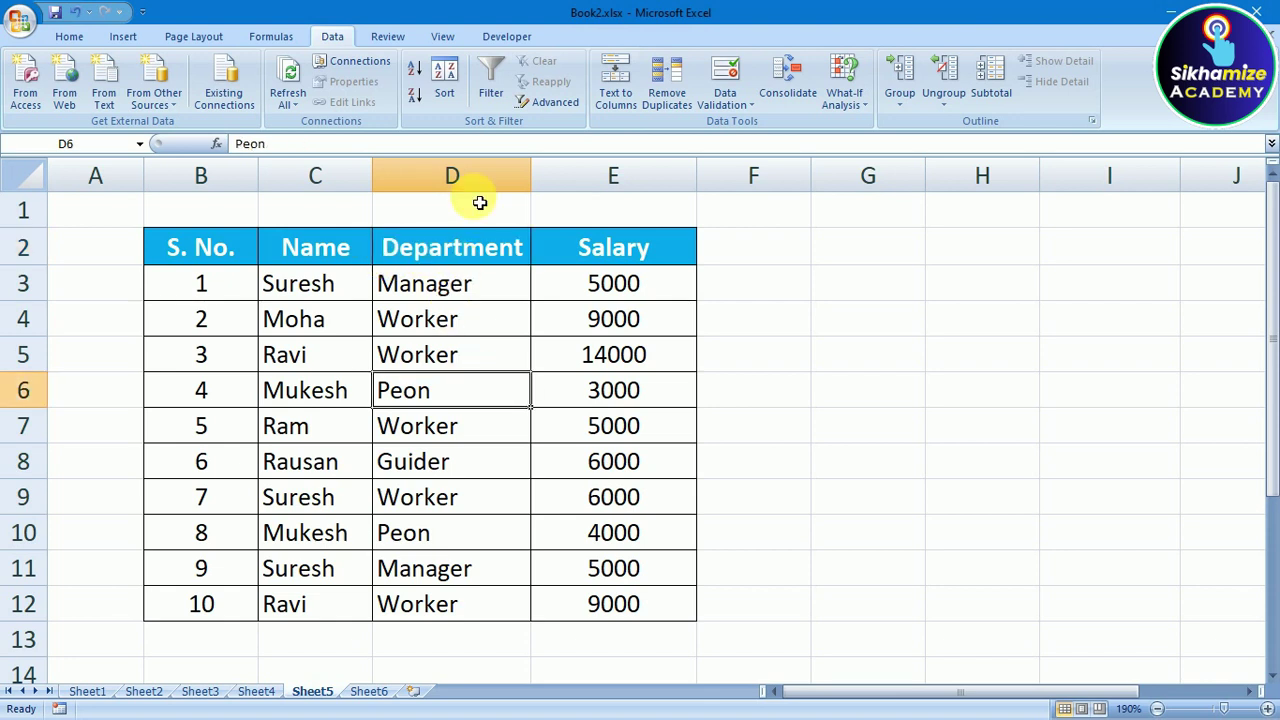
Step: Toggle the Data Filter on and off twice
click(490, 75)
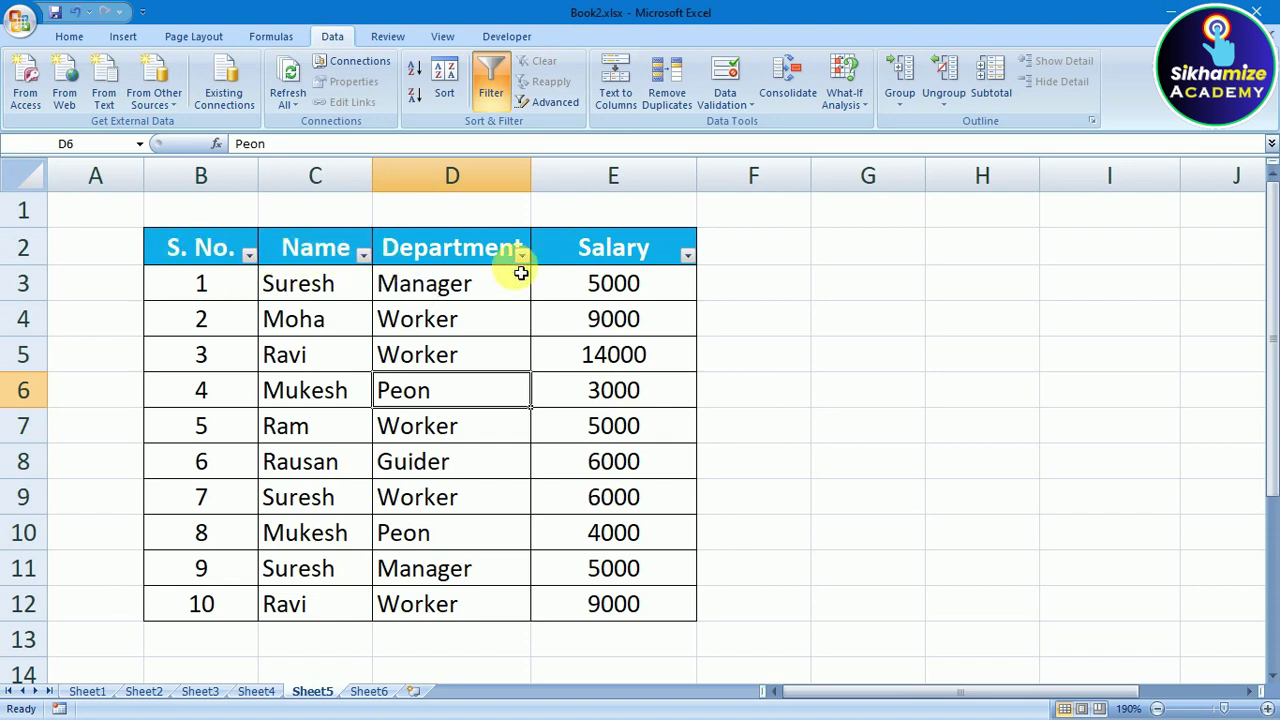
click(490, 80)
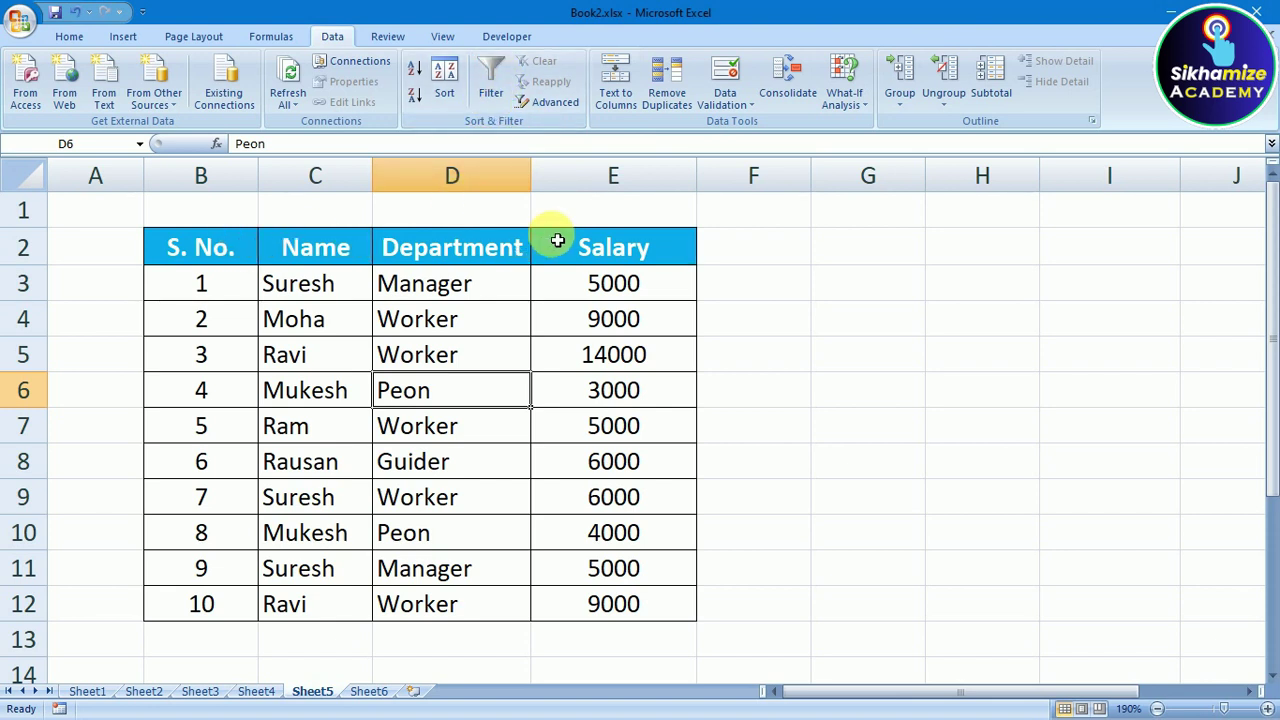
click(503, 73)
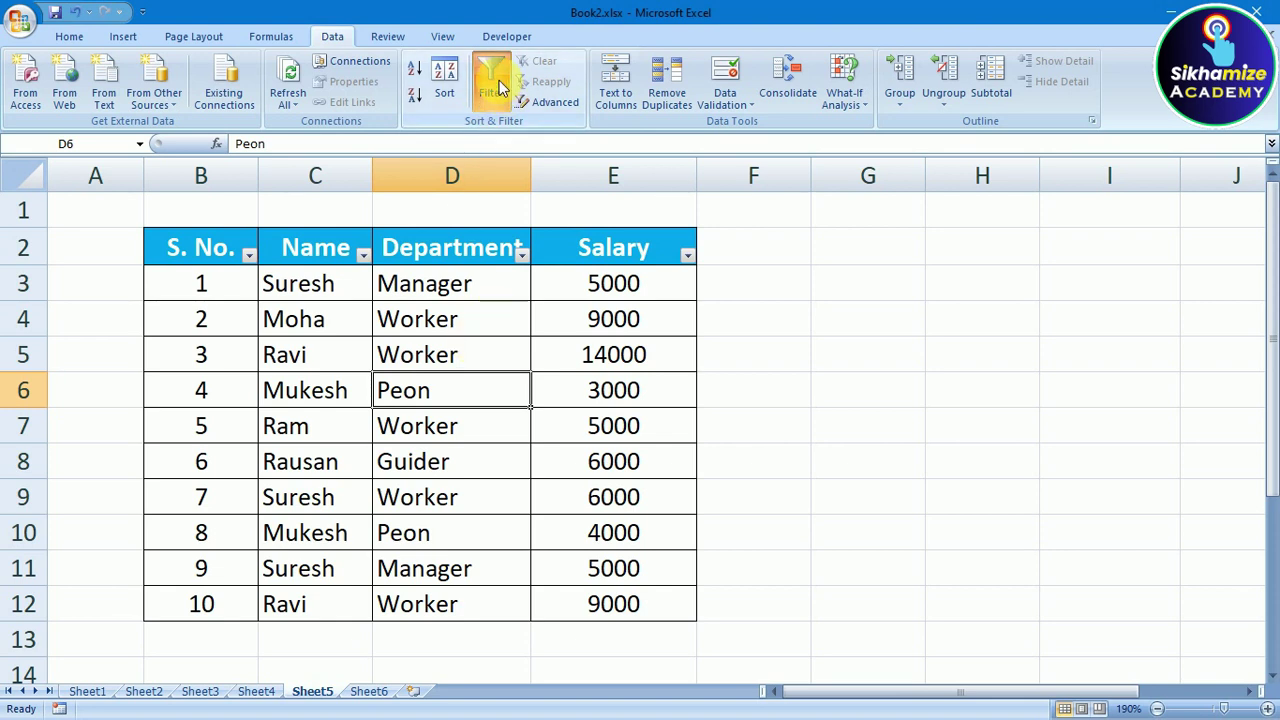
click(503, 88)
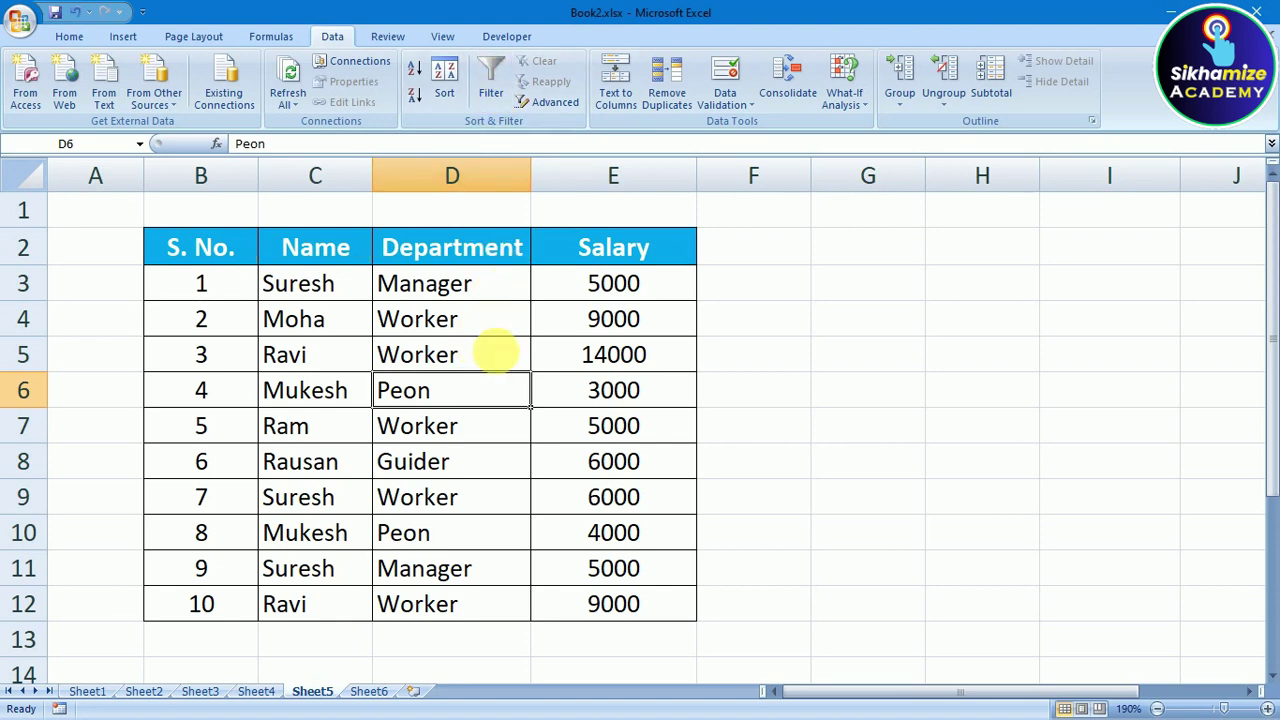
click(486, 278)
Step: Select the header row B2:E2 and toggle filtering on and off again
drag(200, 249, 600, 251)
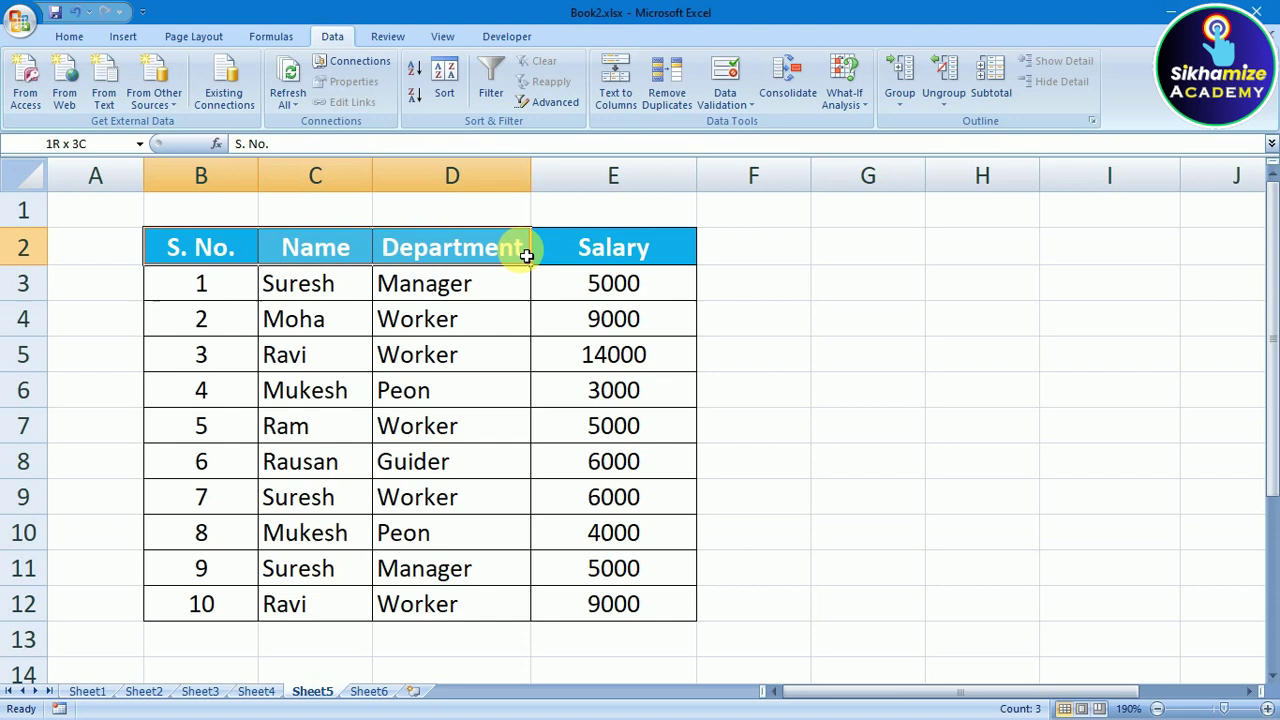
click(445, 257)
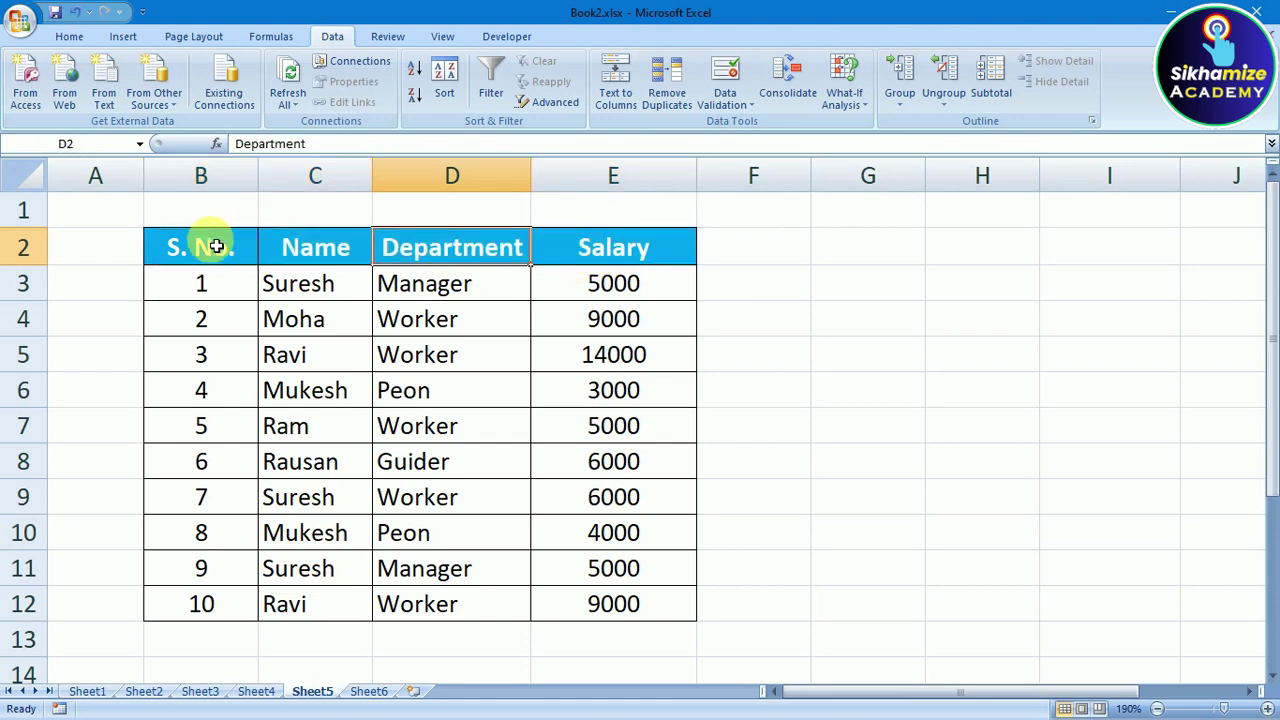
drag(214, 246, 598, 240)
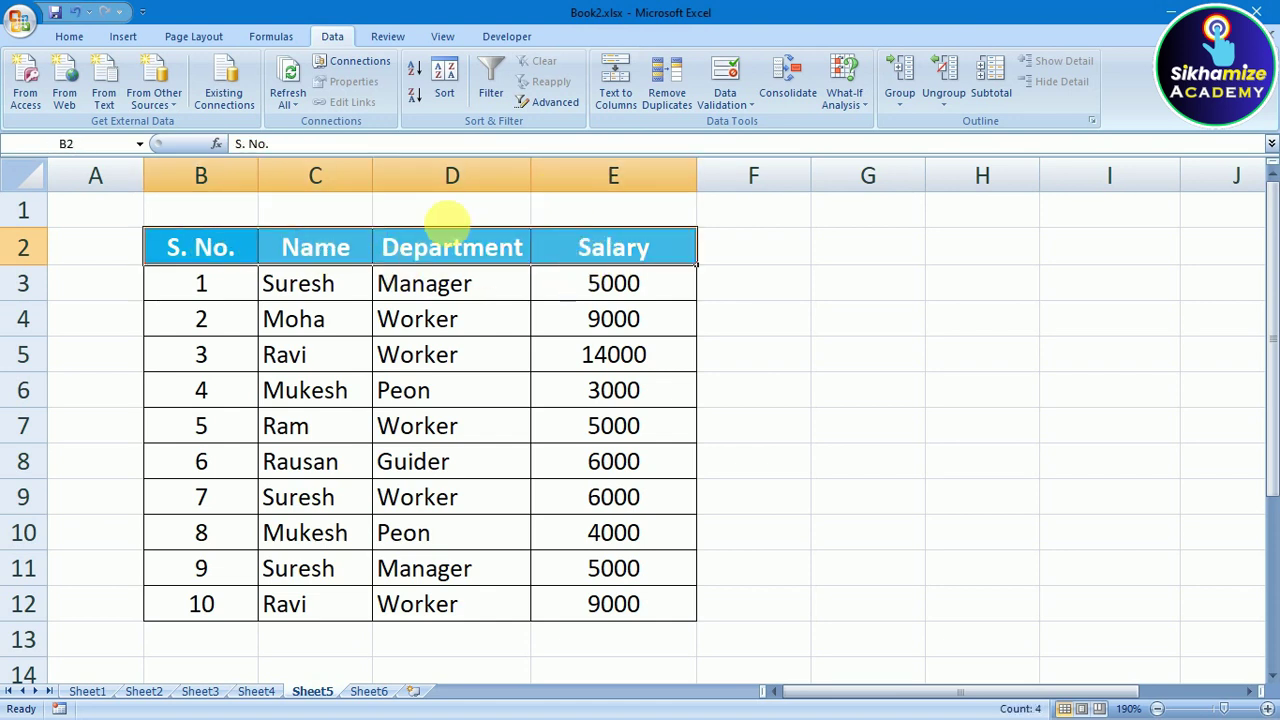
click(523, 420)
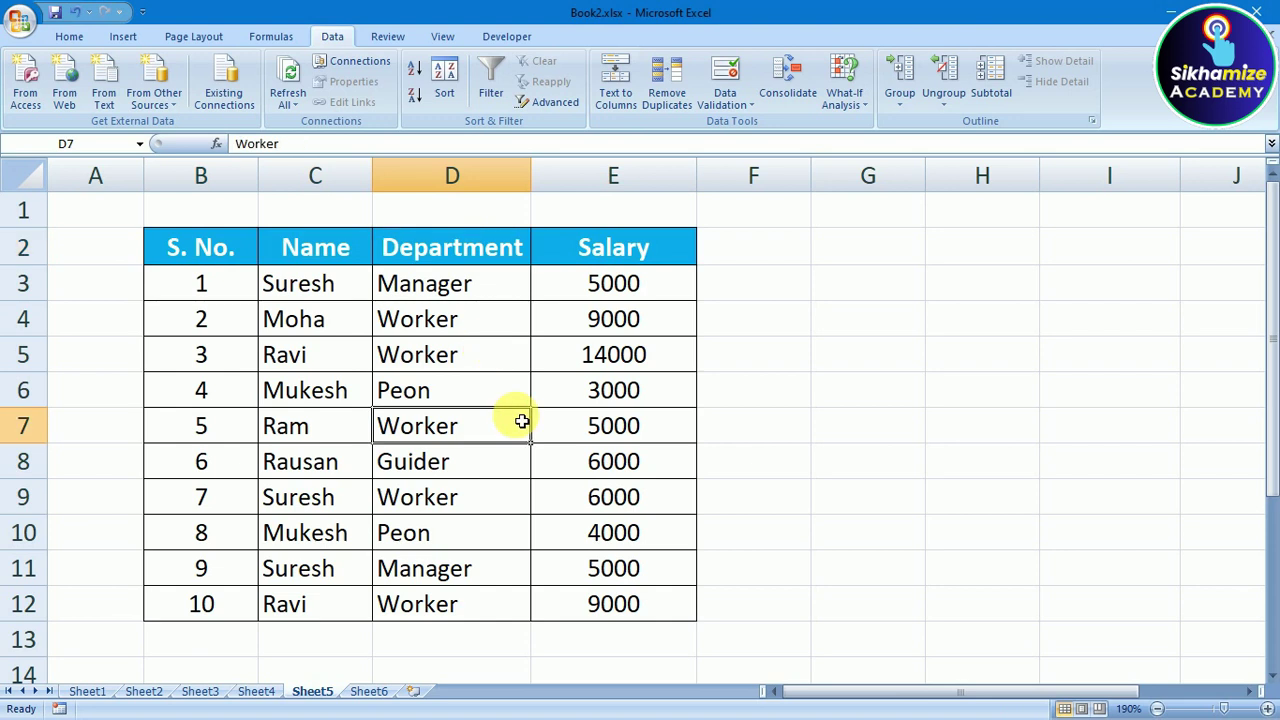
click(640, 423)
click(385, 345)
click(489, 80)
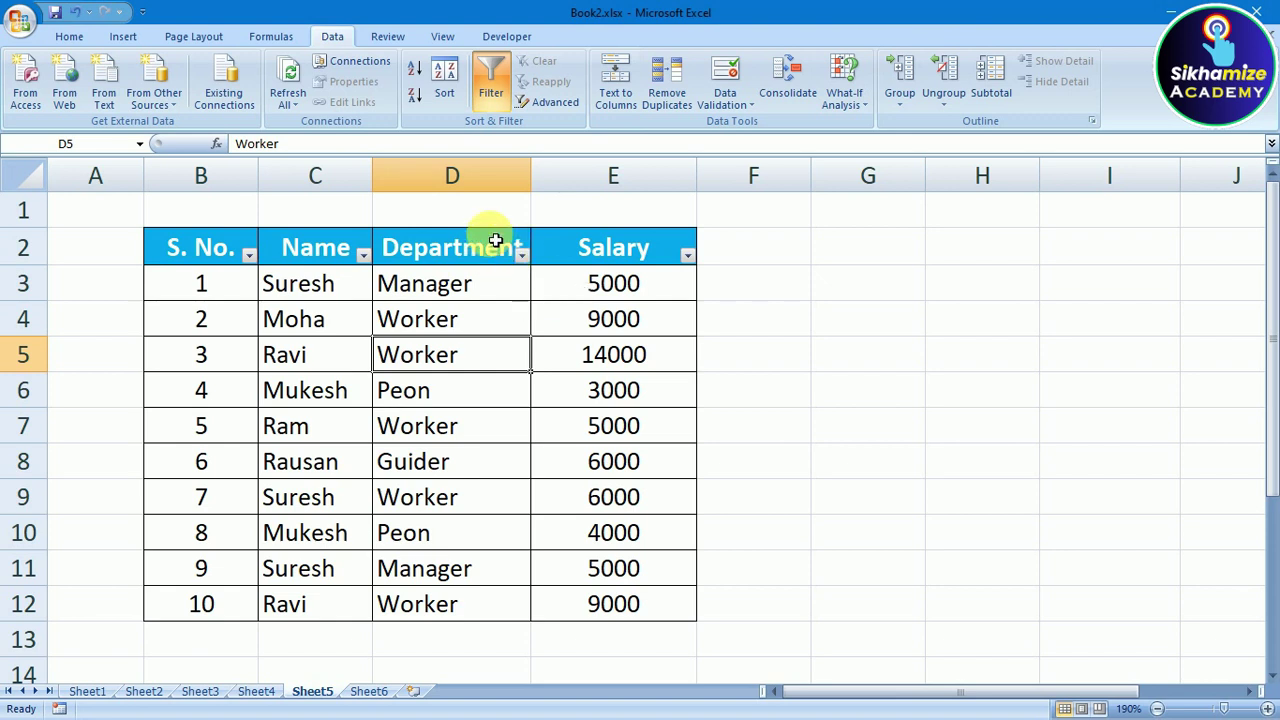
click(490, 82)
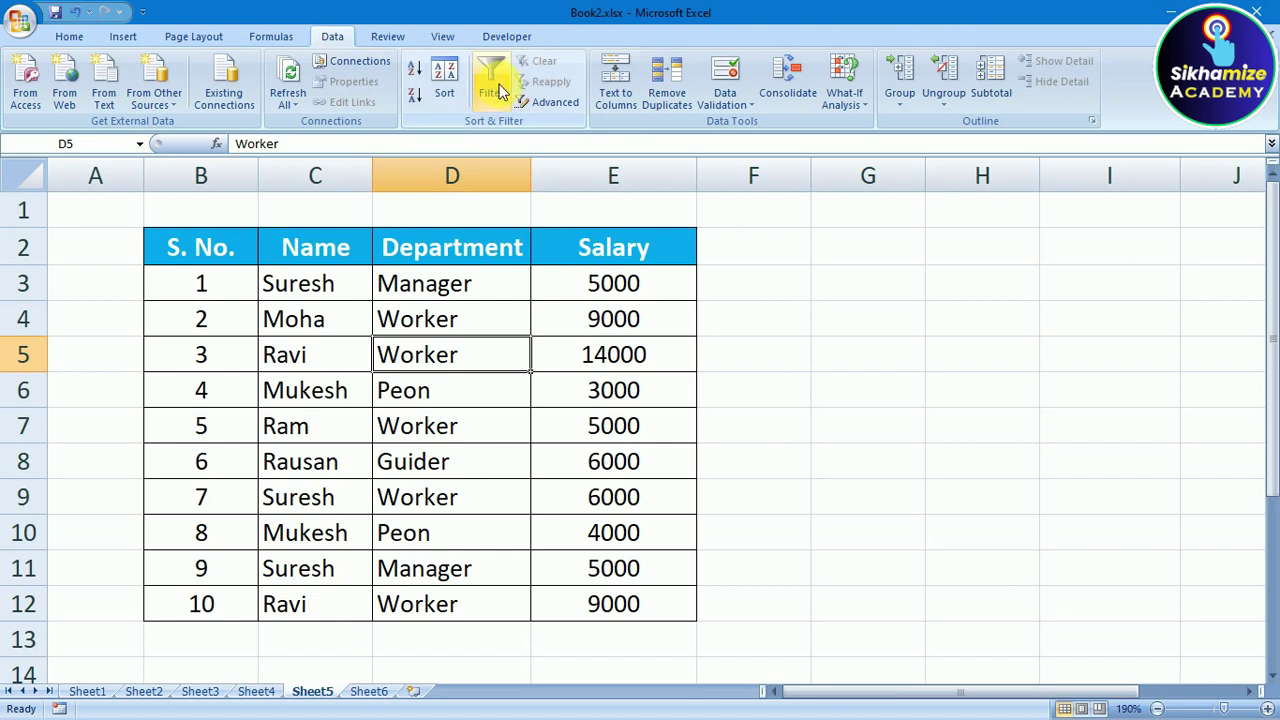
click(500, 84)
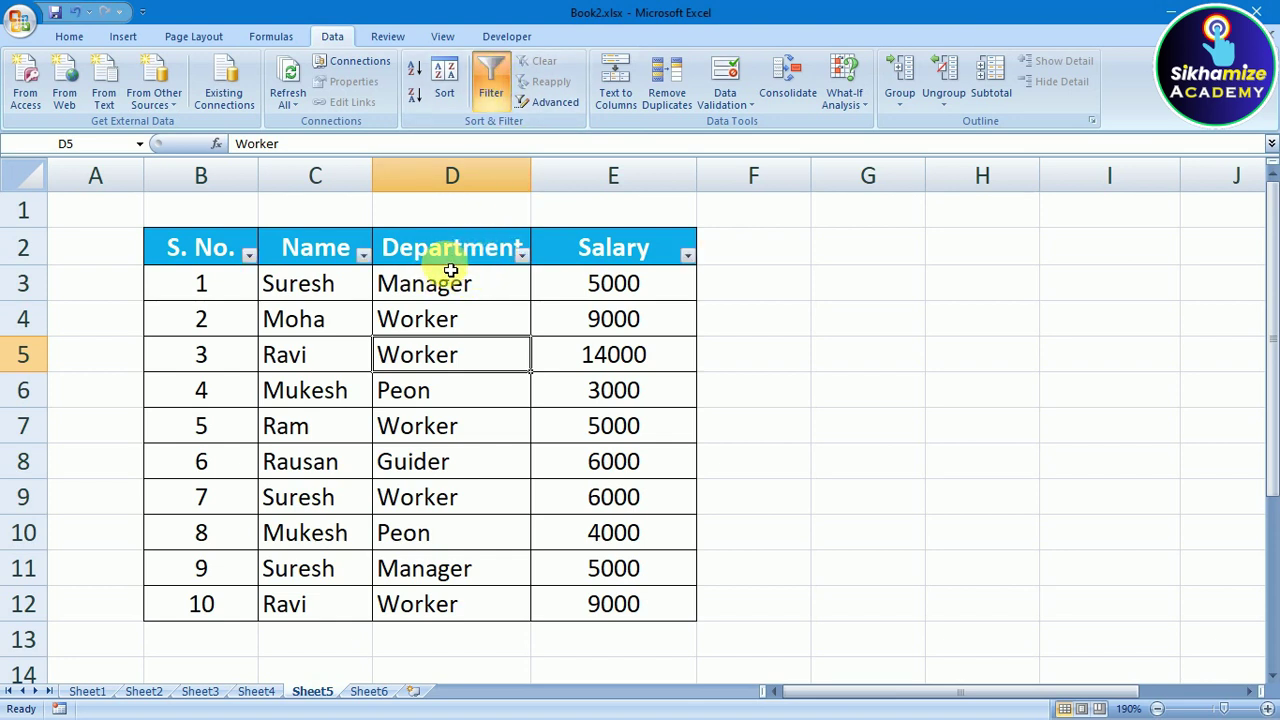
click(250, 256)
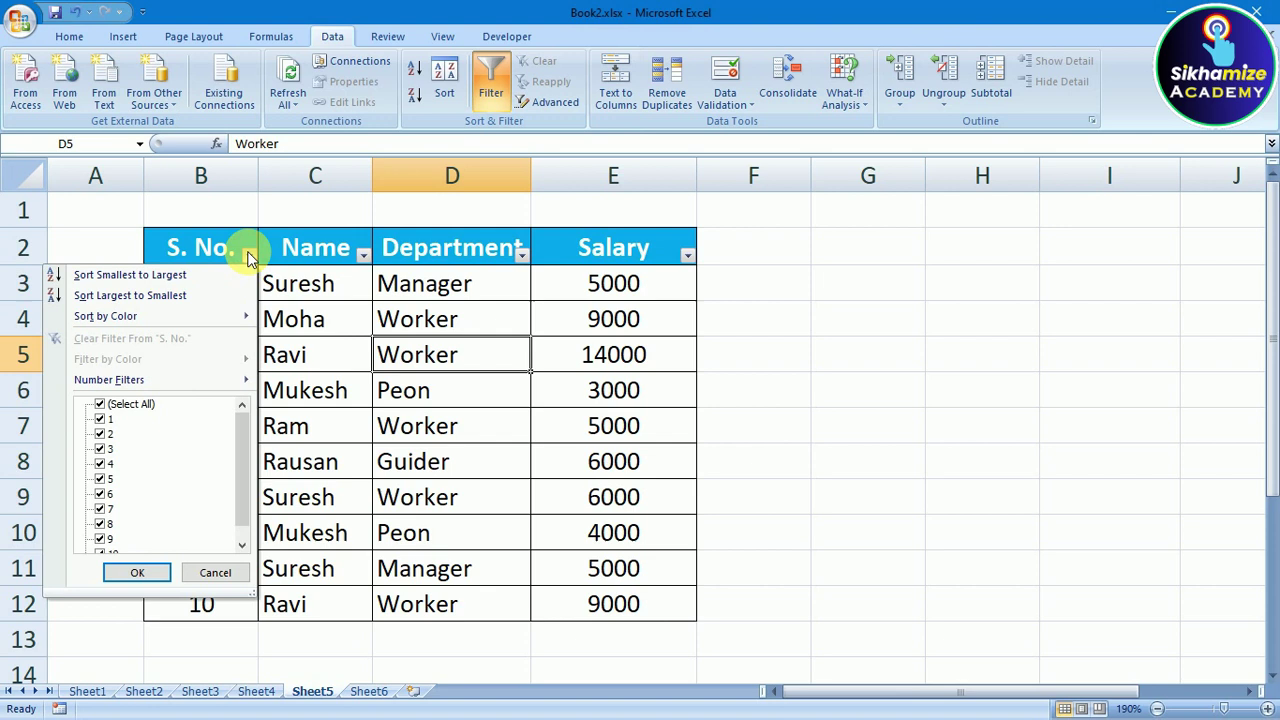
click(255, 257)
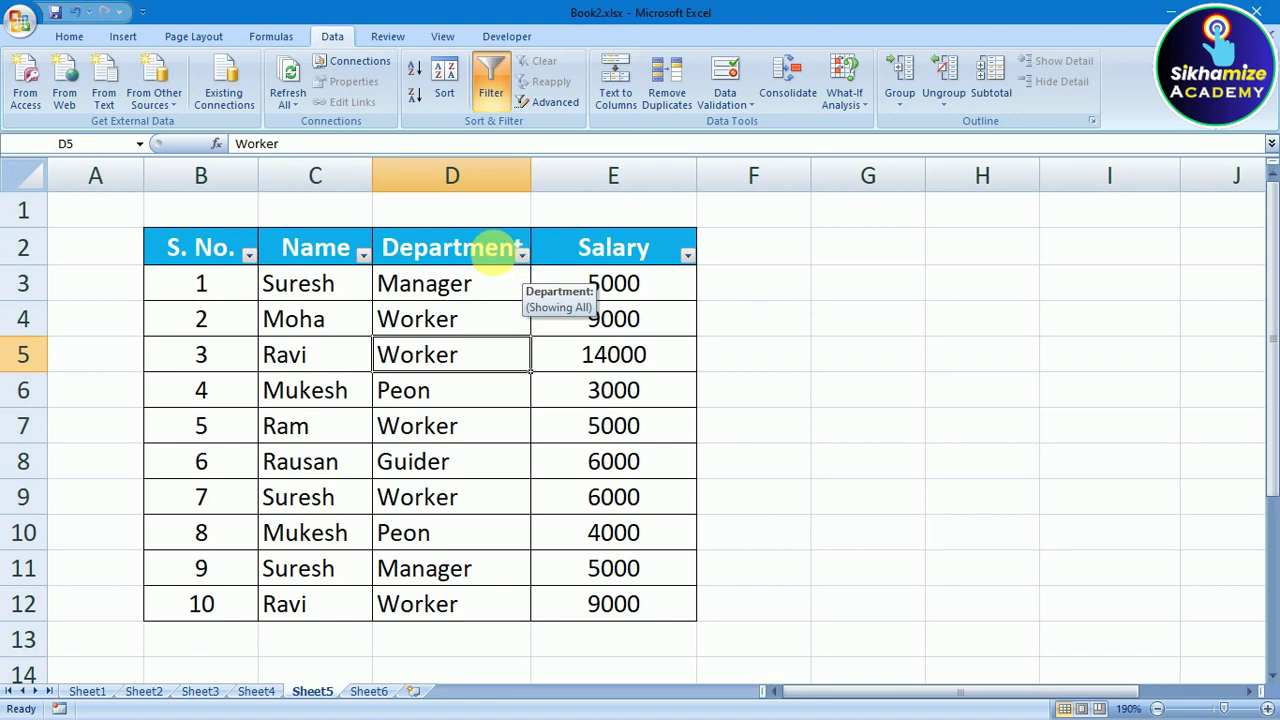
click(362, 255)
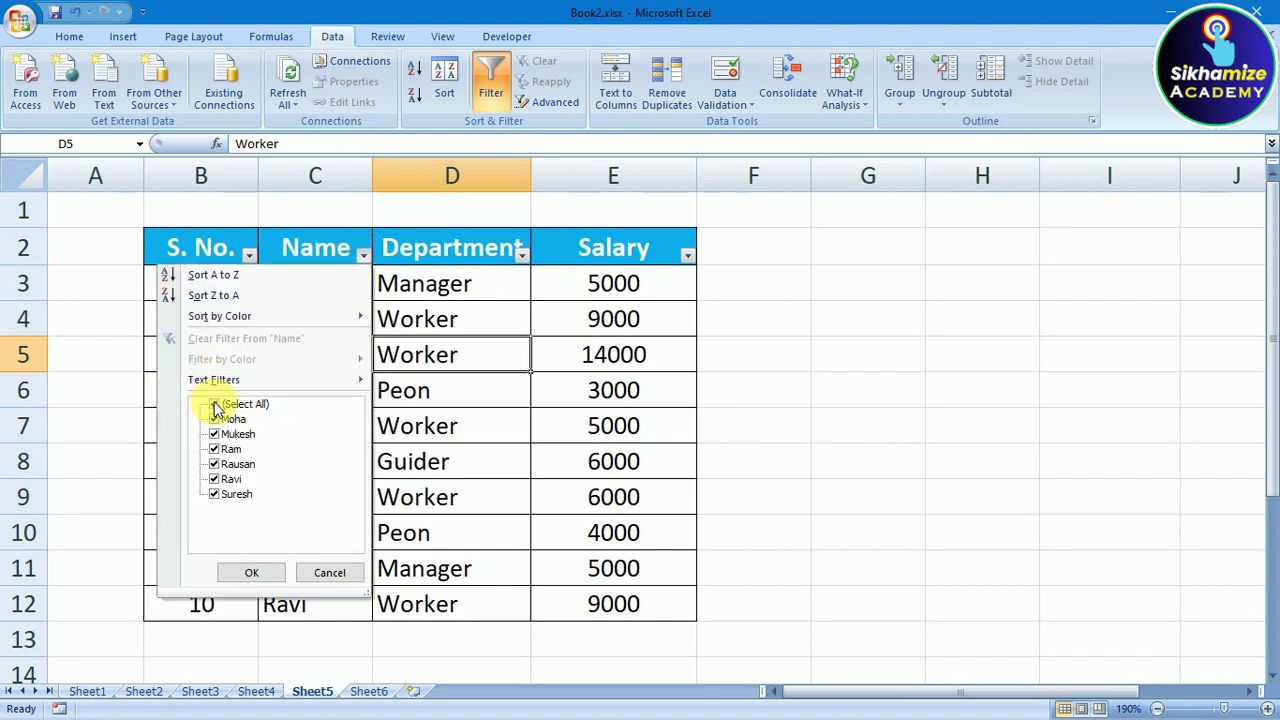
click(327, 573)
click(337, 331)
mouse_move(337, 251)
mouse_down()
mouse_move(640, 511)
mouse_move(623, 603)
mouse_up()
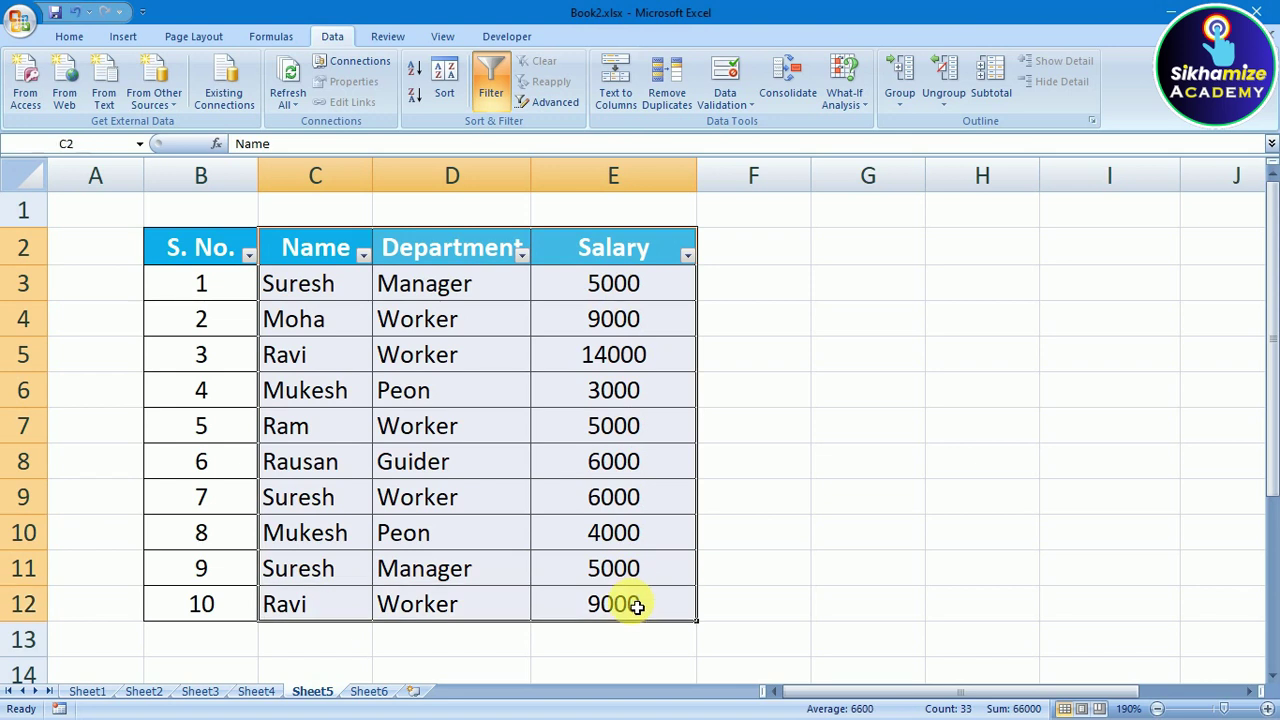
click(806, 573)
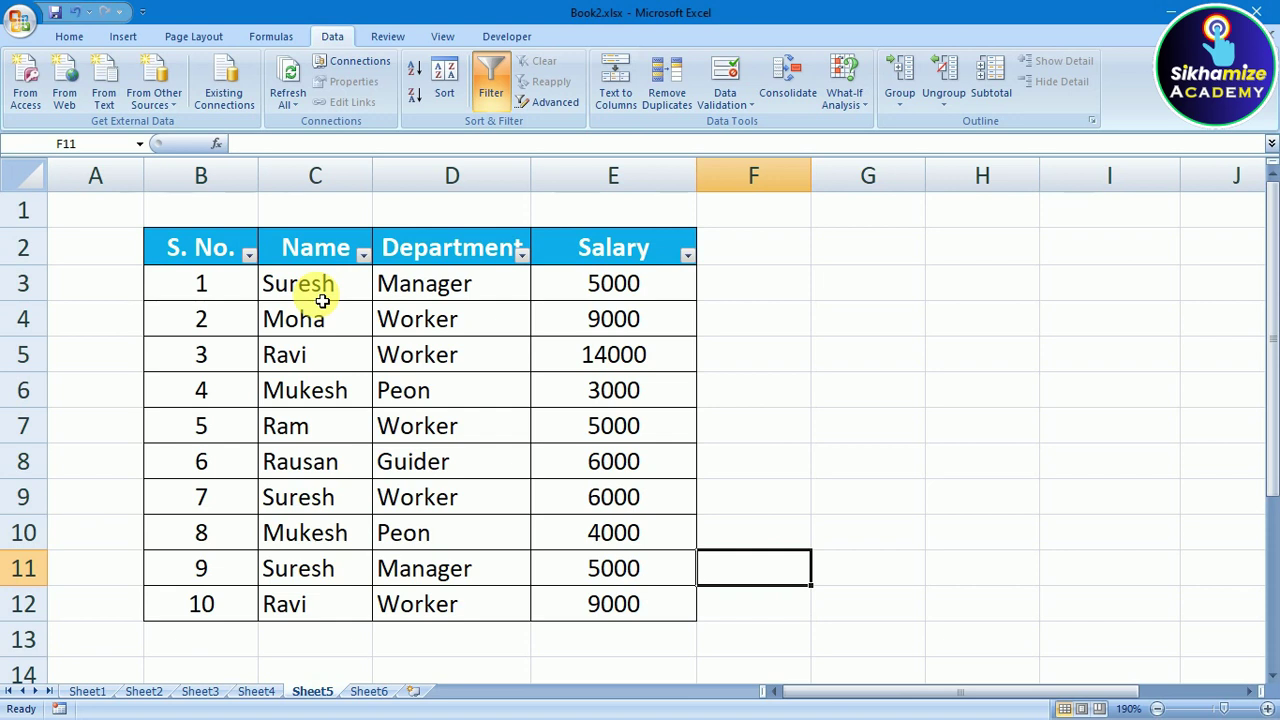
Step: Filter the Name column to show only Suresh, unticking Select All first
click(363, 255)
click(215, 405)
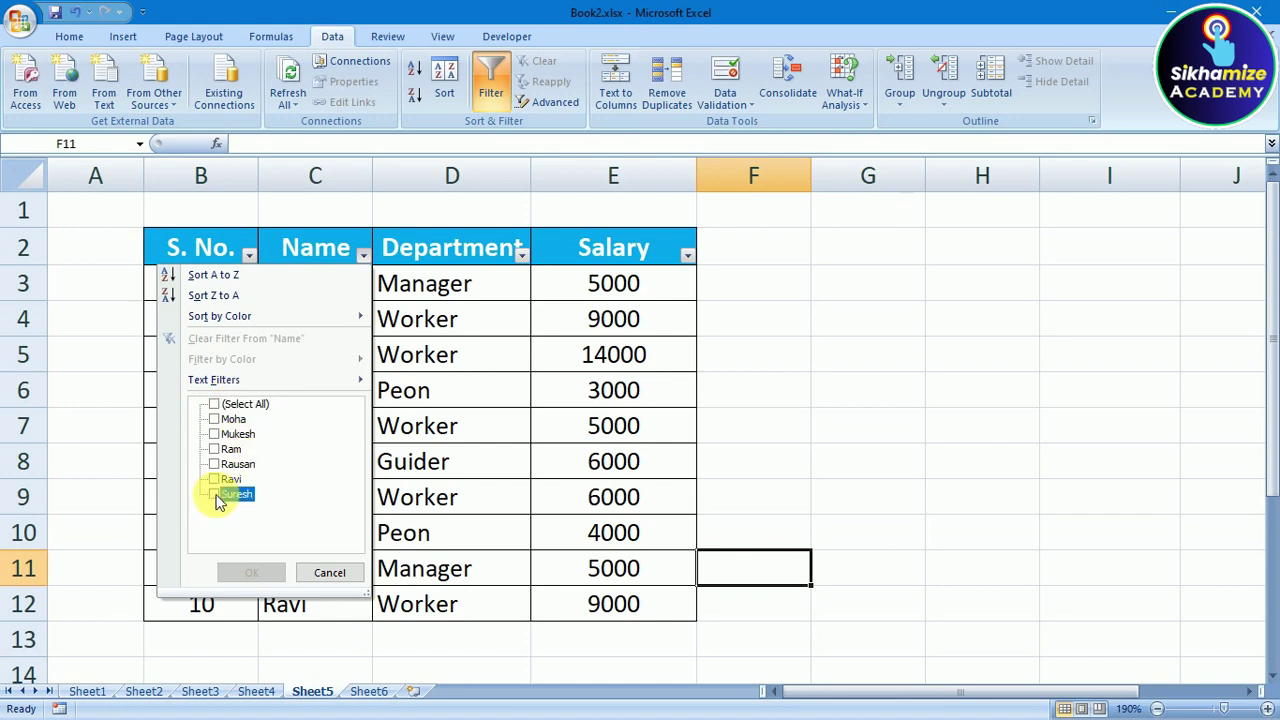
click(214, 495)
click(251, 573)
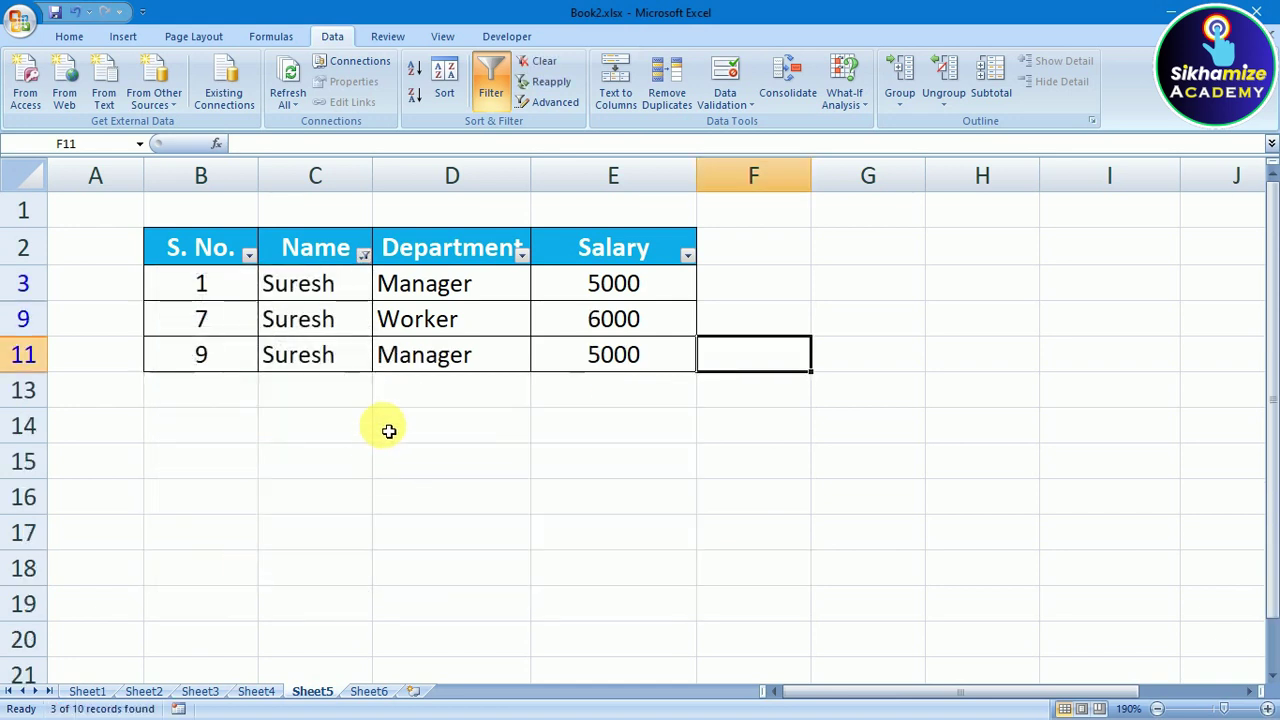
Step: Highlight the filtered Suresh rows and point out their names and departments
click(368, 430)
drag(214, 283, 566, 309)
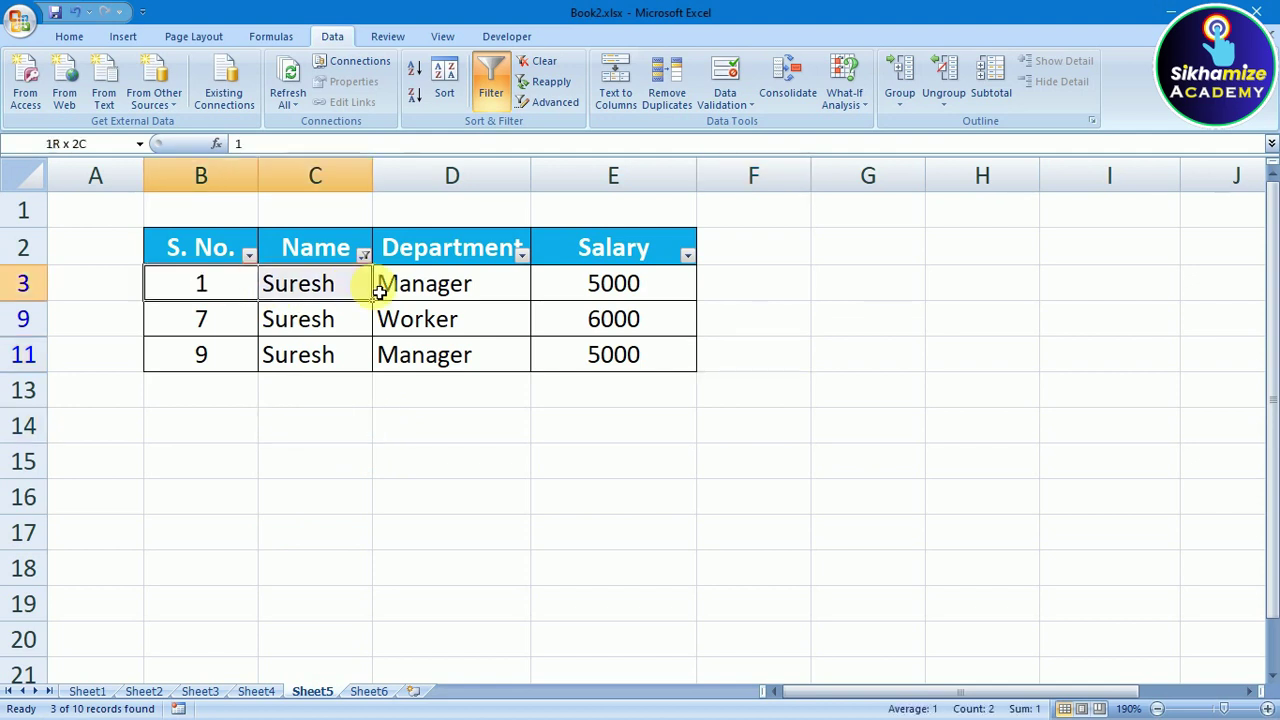
click(566, 309)
mouse_move(325, 285)
mouse_down()
mouse_move(553, 326)
mouse_move(563, 359)
mouse_up()
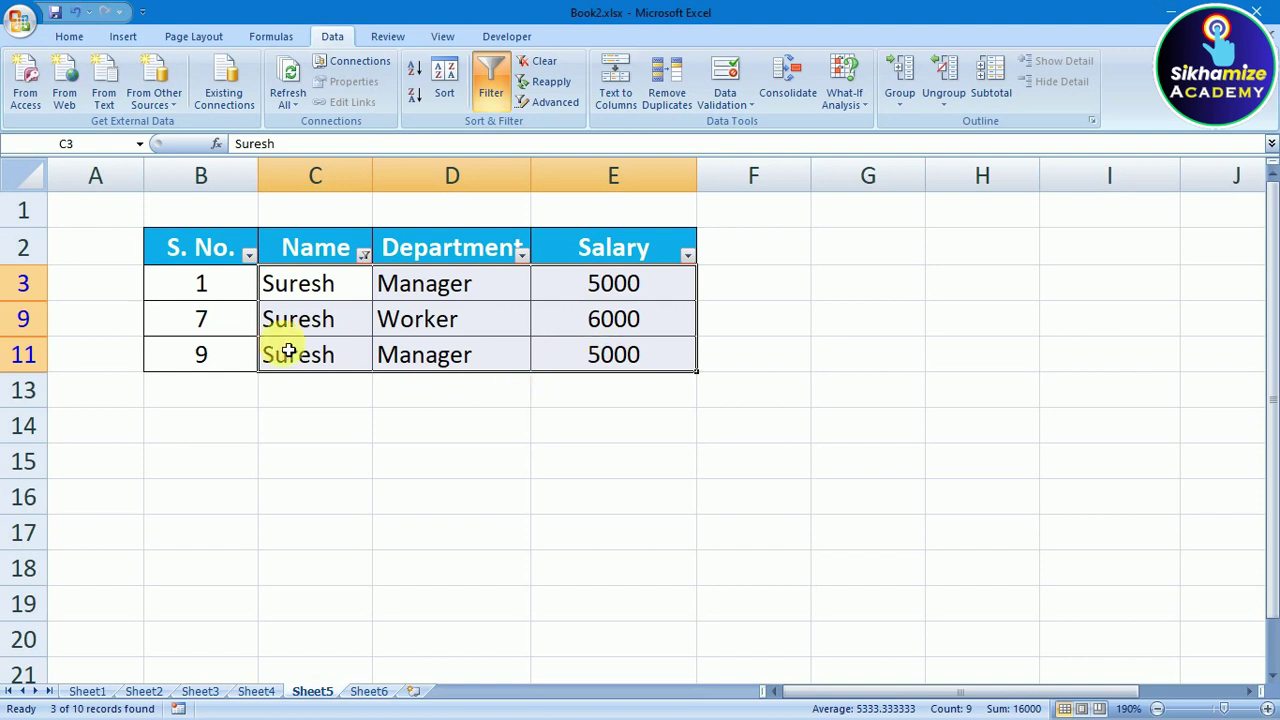
click(318, 292)
click(425, 285)
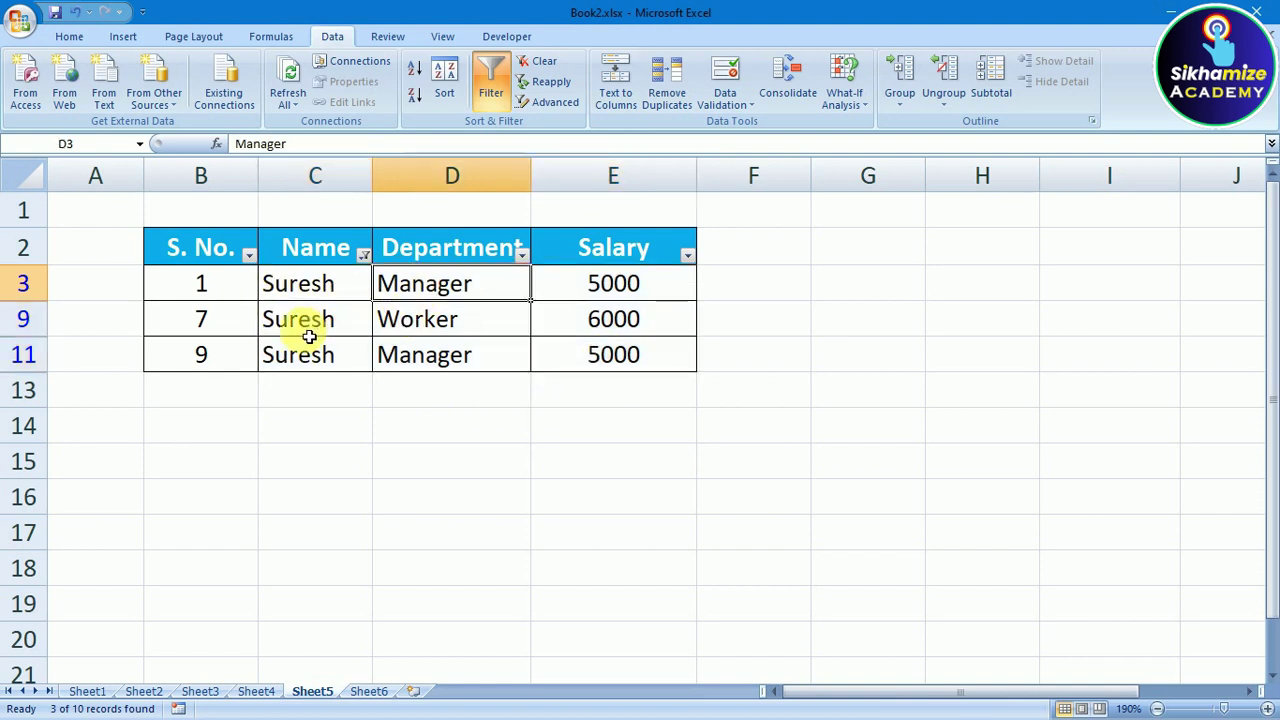
click(303, 323)
click(414, 320)
click(328, 358)
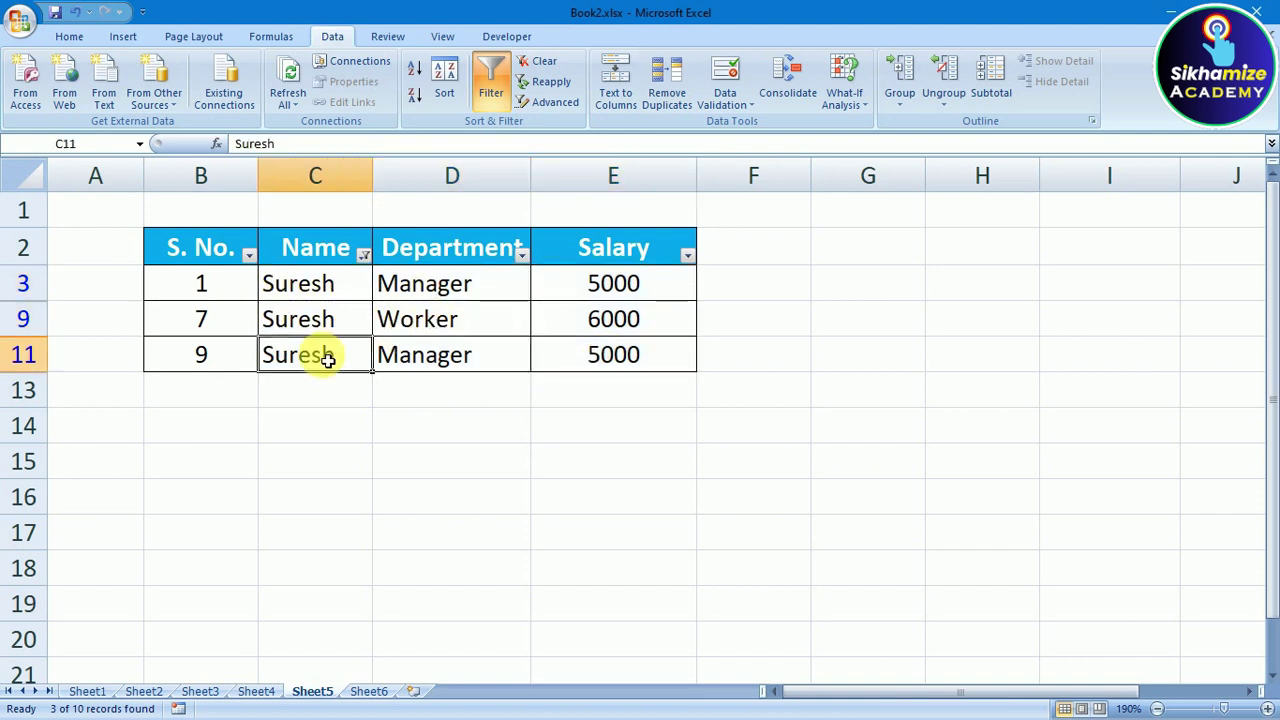
click(430, 360)
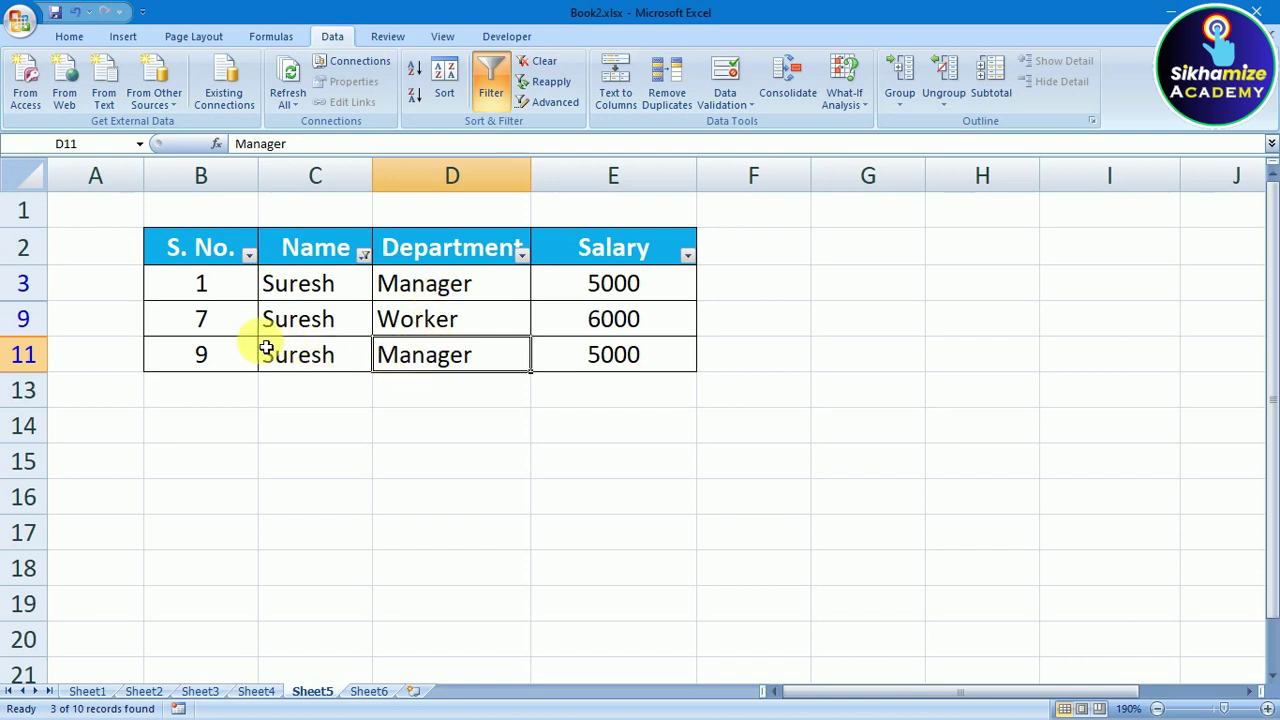
Step: Highlight the S. No., full records and Salary values of the three filtered rows
drag(222, 280, 222, 347)
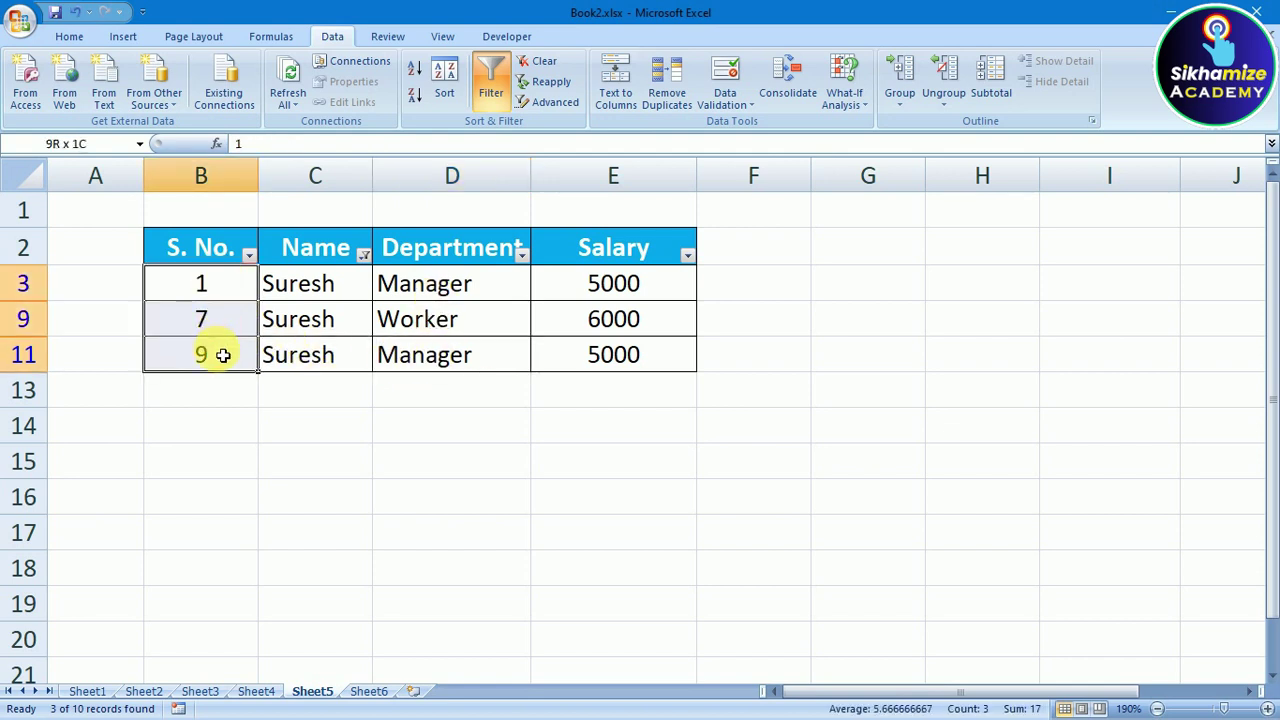
mouse_move(218, 284)
mouse_down()
mouse_move(595, 313)
mouse_move(595, 346)
mouse_up()
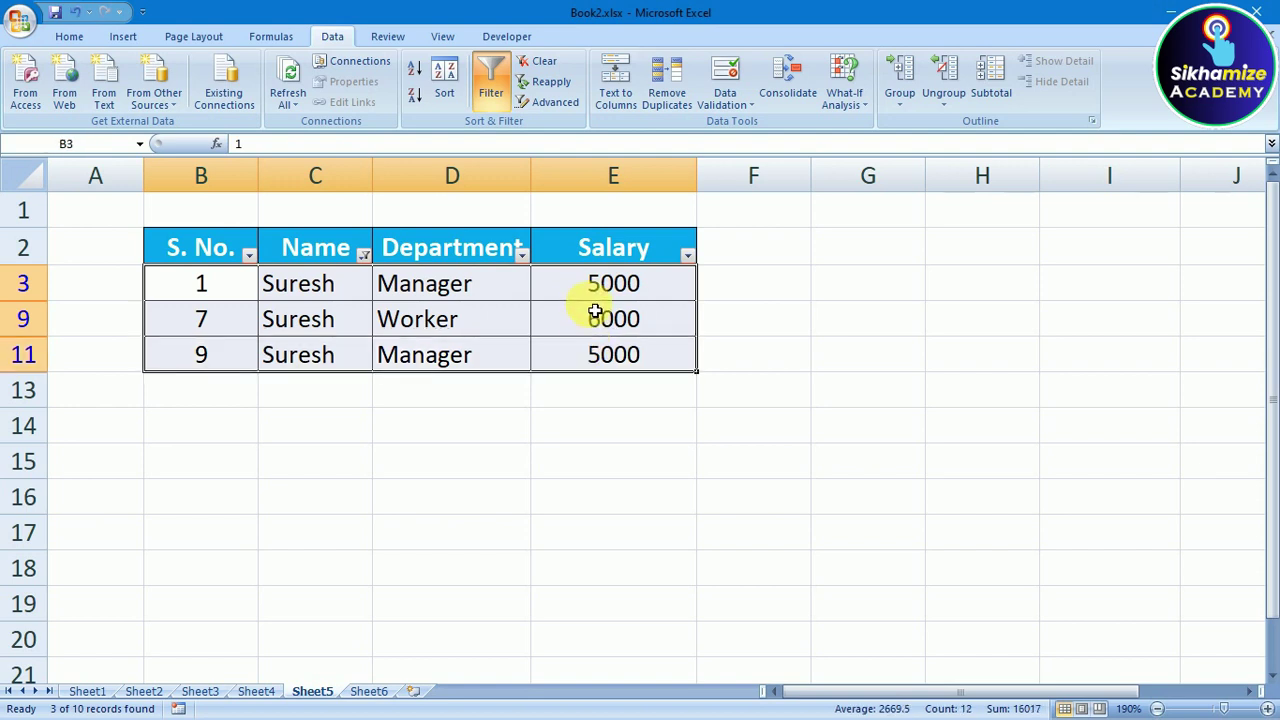
drag(595, 288, 594, 354)
click(565, 428)
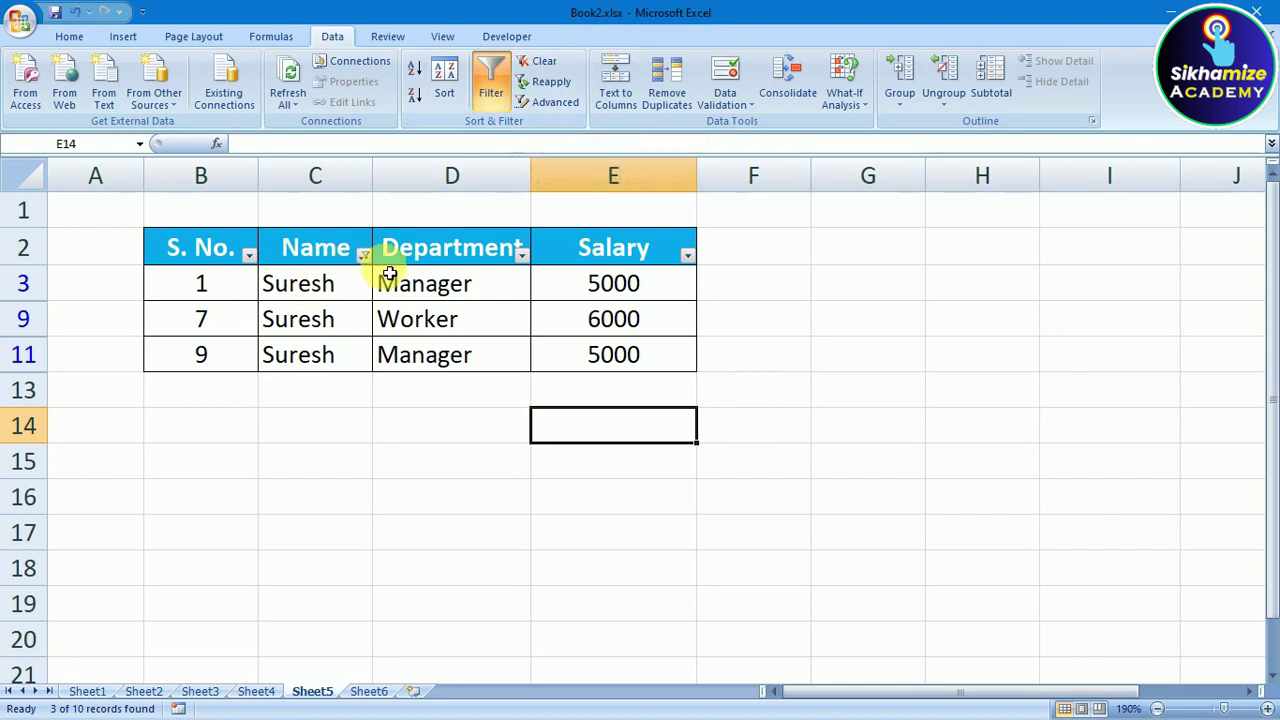
Step: Clear the Suresh name filter and filter Department to Manager only, leaving records 1 and 9
click(541, 64)
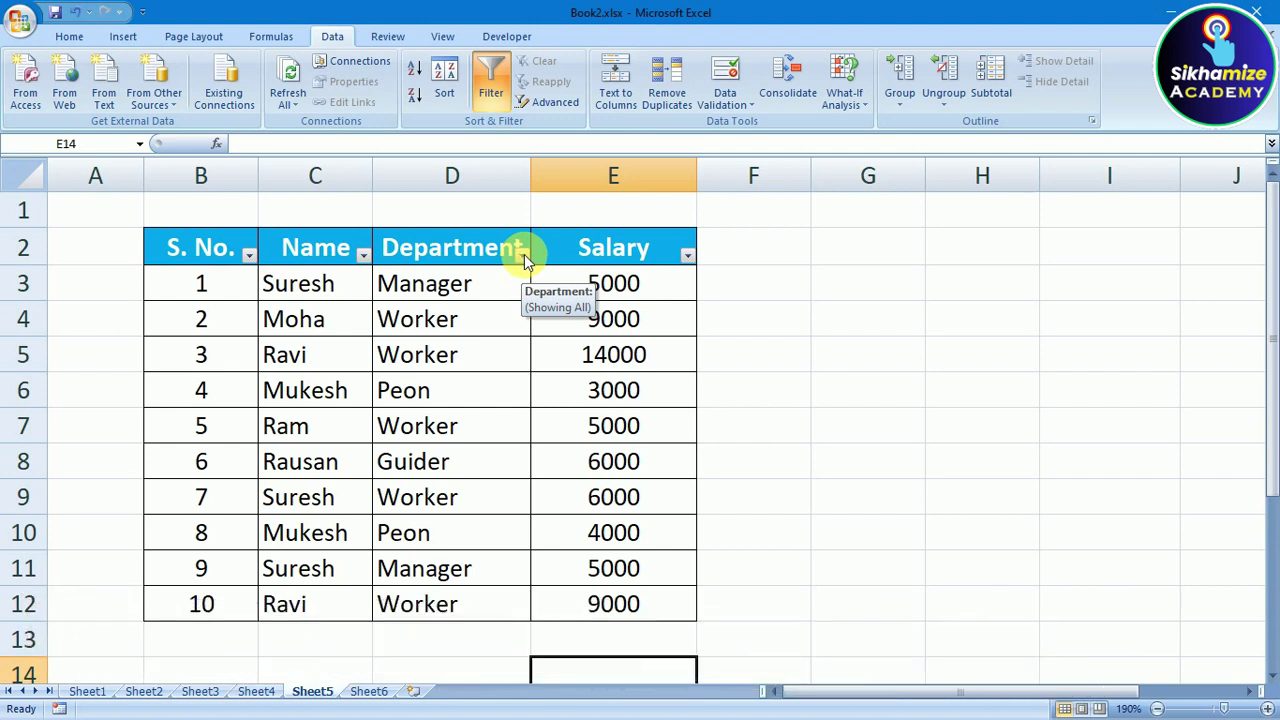
click(520, 254)
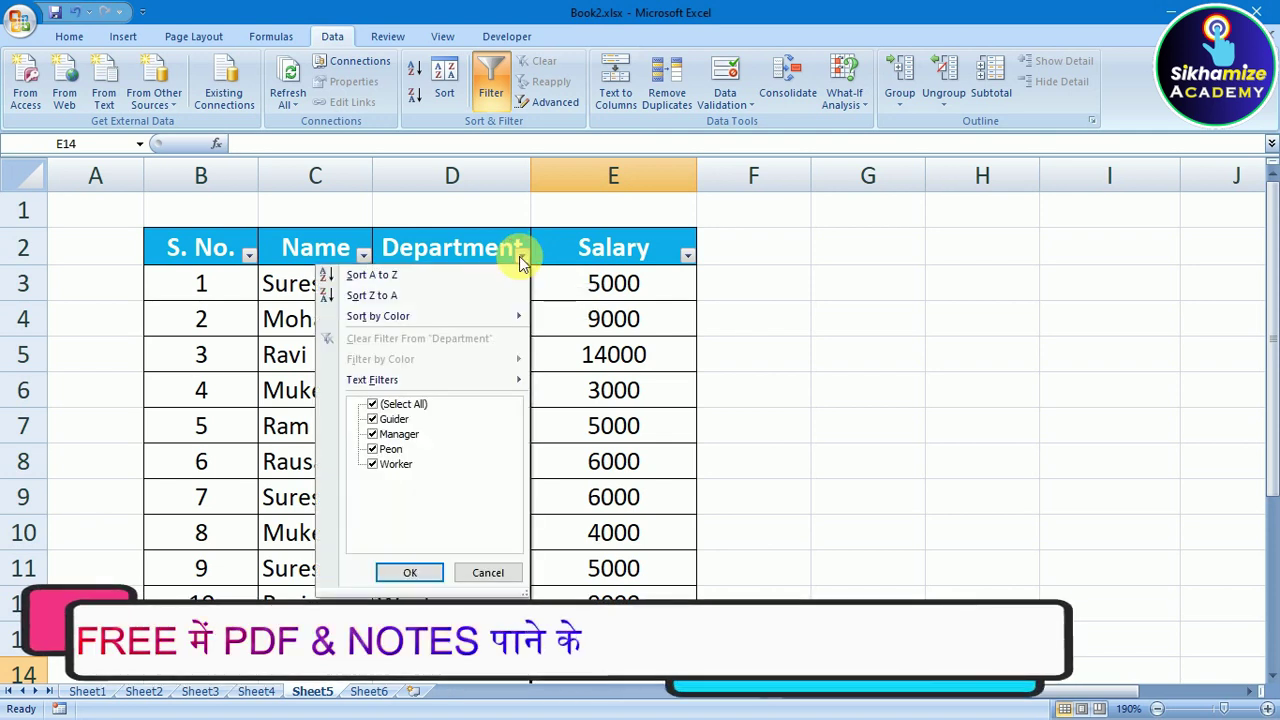
click(373, 405)
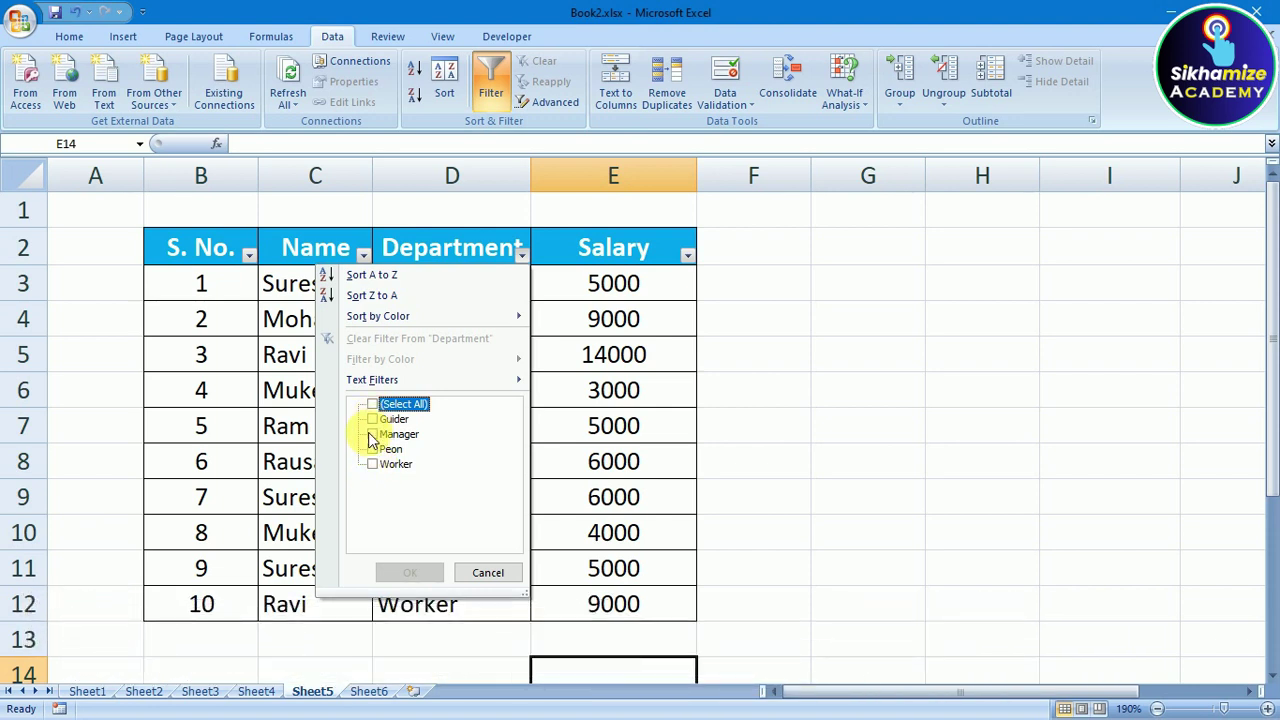
click(373, 435)
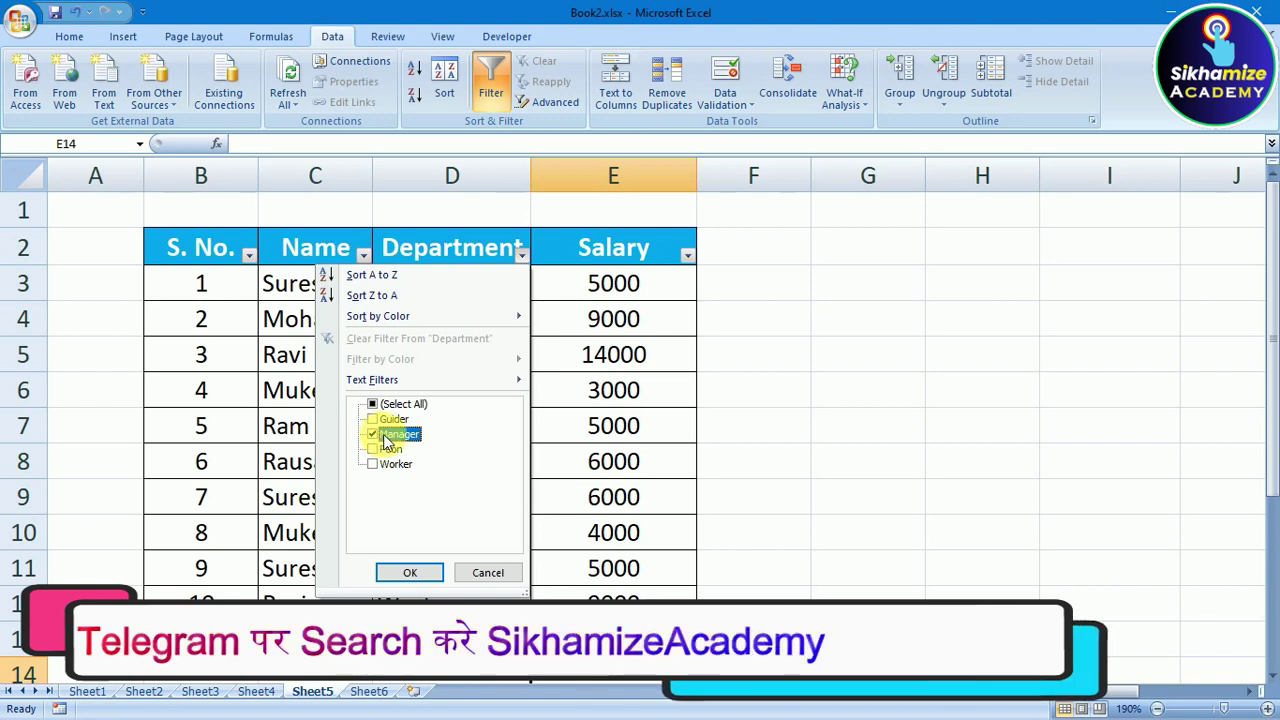
click(409, 573)
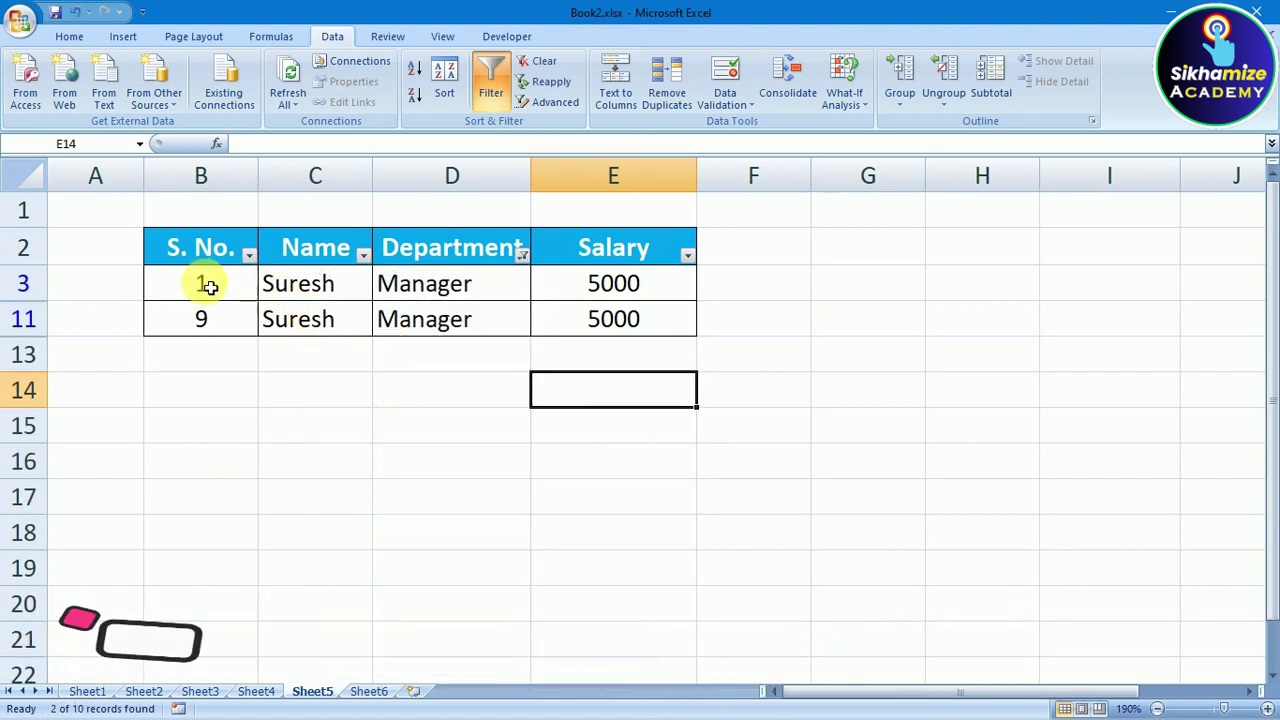
drag(200, 283, 585, 325)
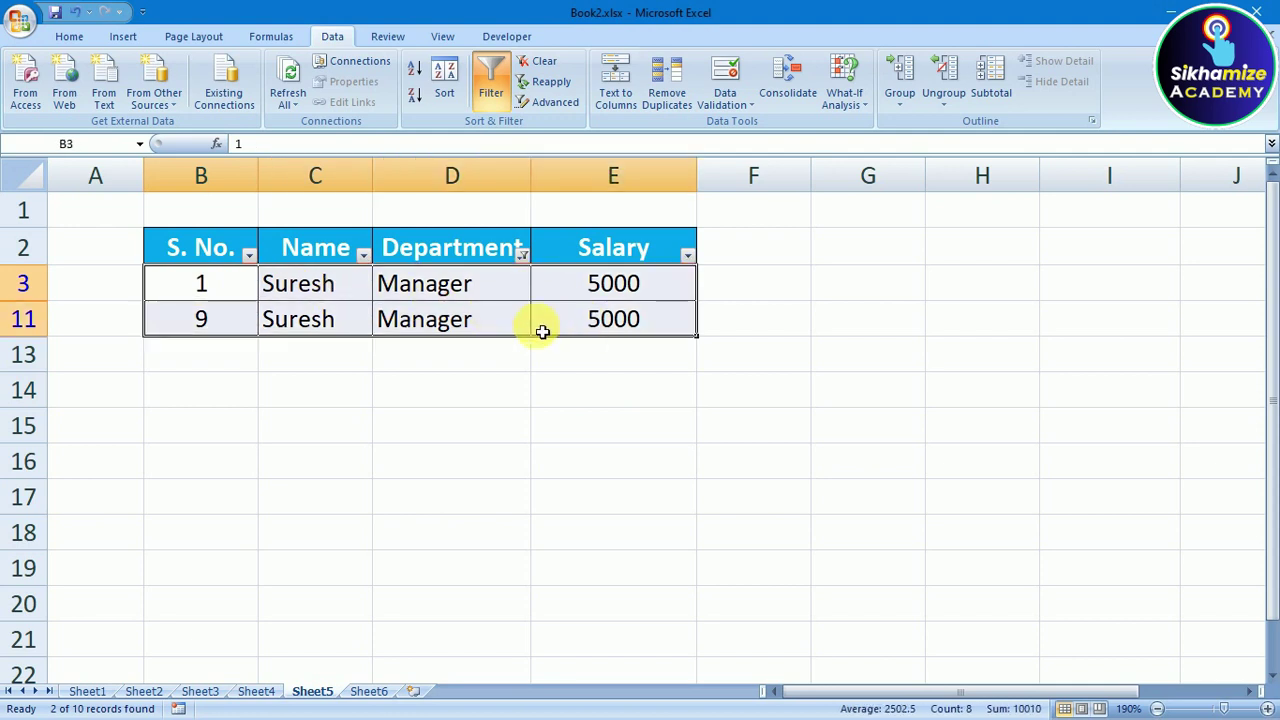
Step: Switch the Department filter from Manager to Worker, showing records 2, 3, 5, 7 and 10
click(465, 356)
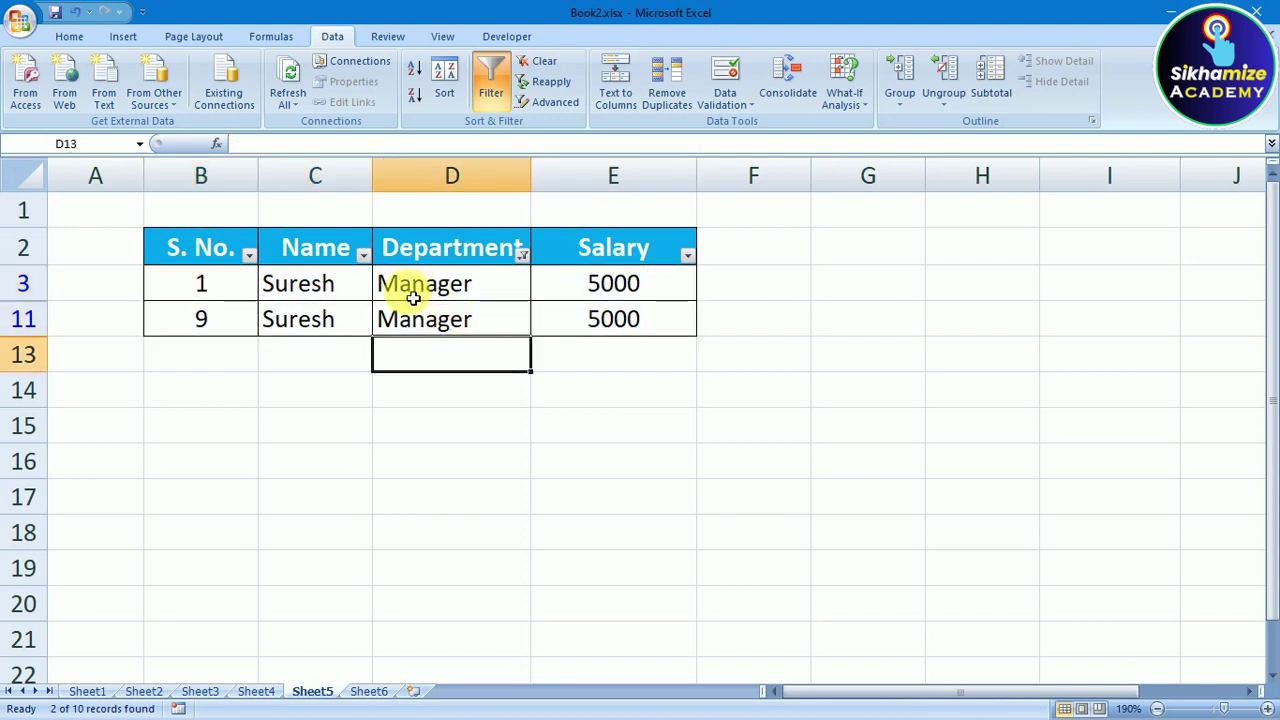
drag(329, 283, 329, 334)
click(445, 283)
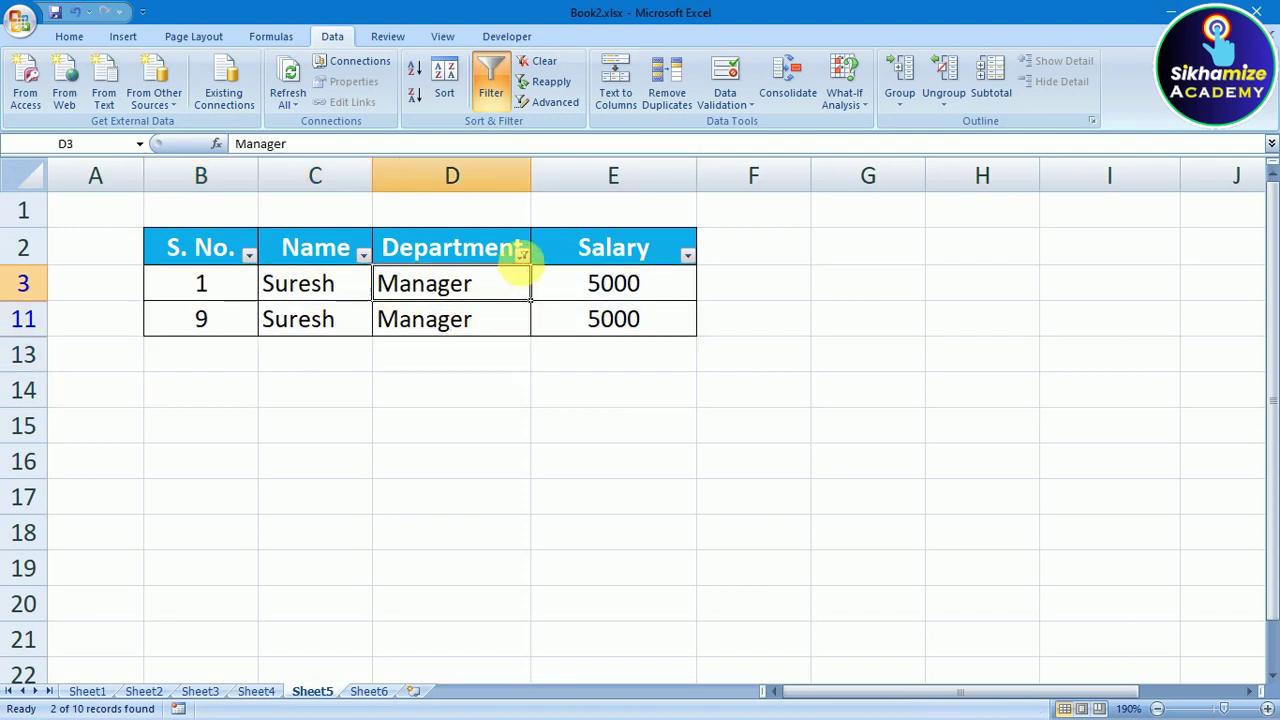
click(522, 255)
click(522, 255)
click(522, 255)
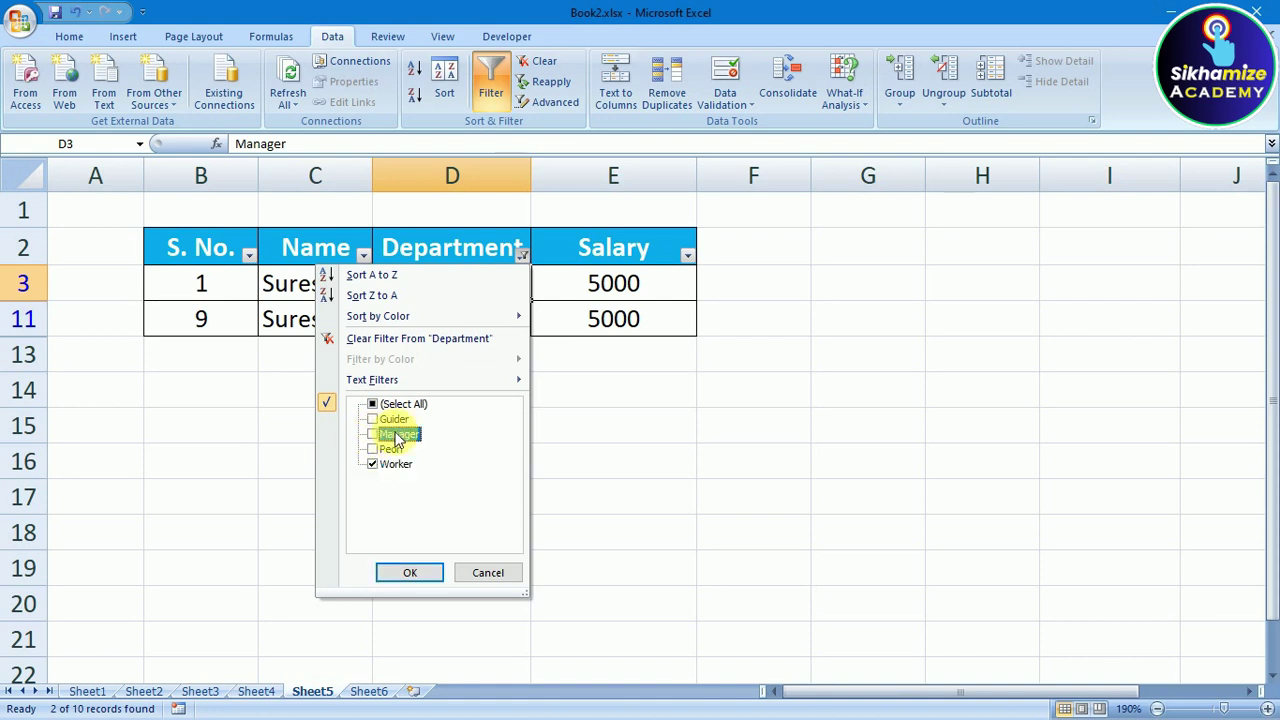
click(429, 572)
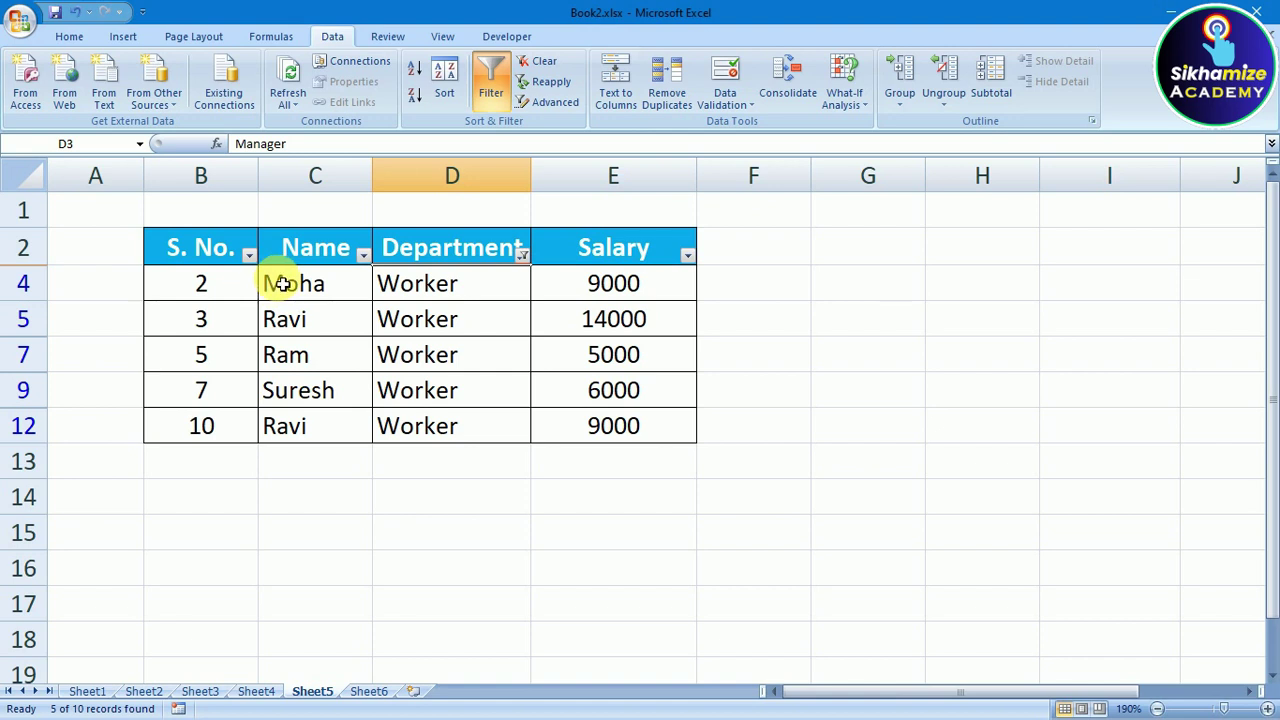
drag(283, 284, 632, 424)
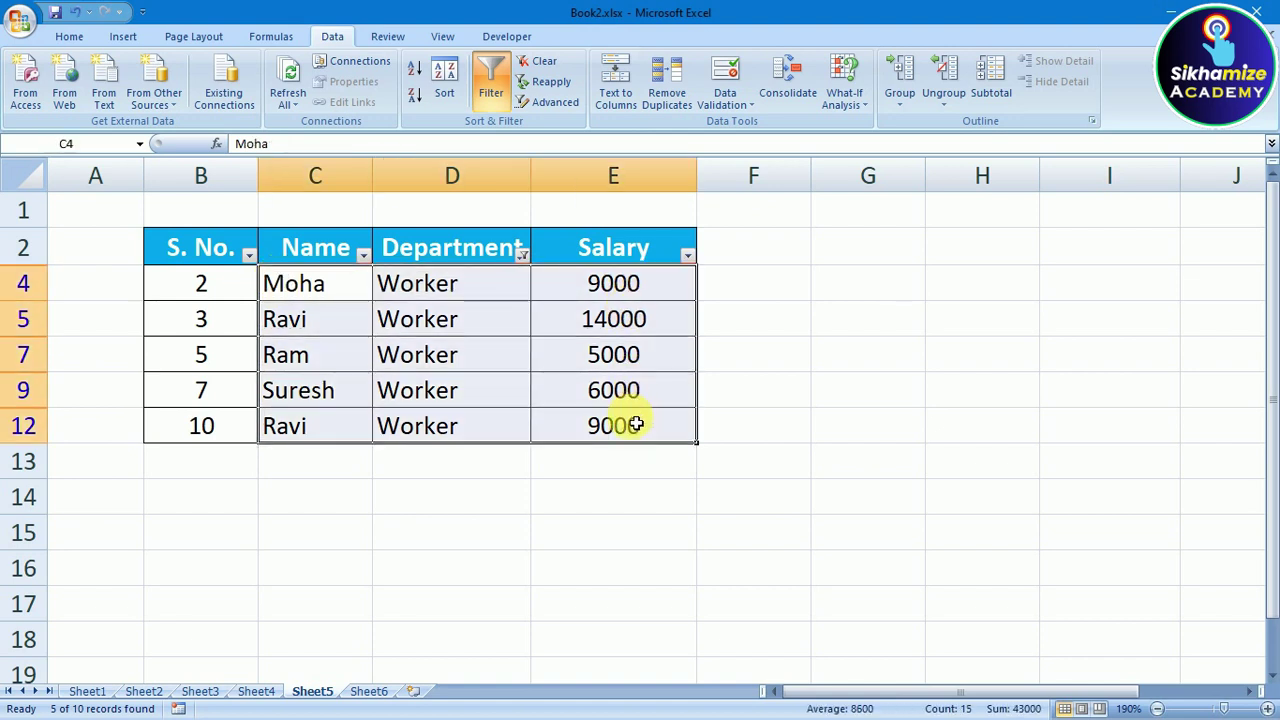
click(775, 438)
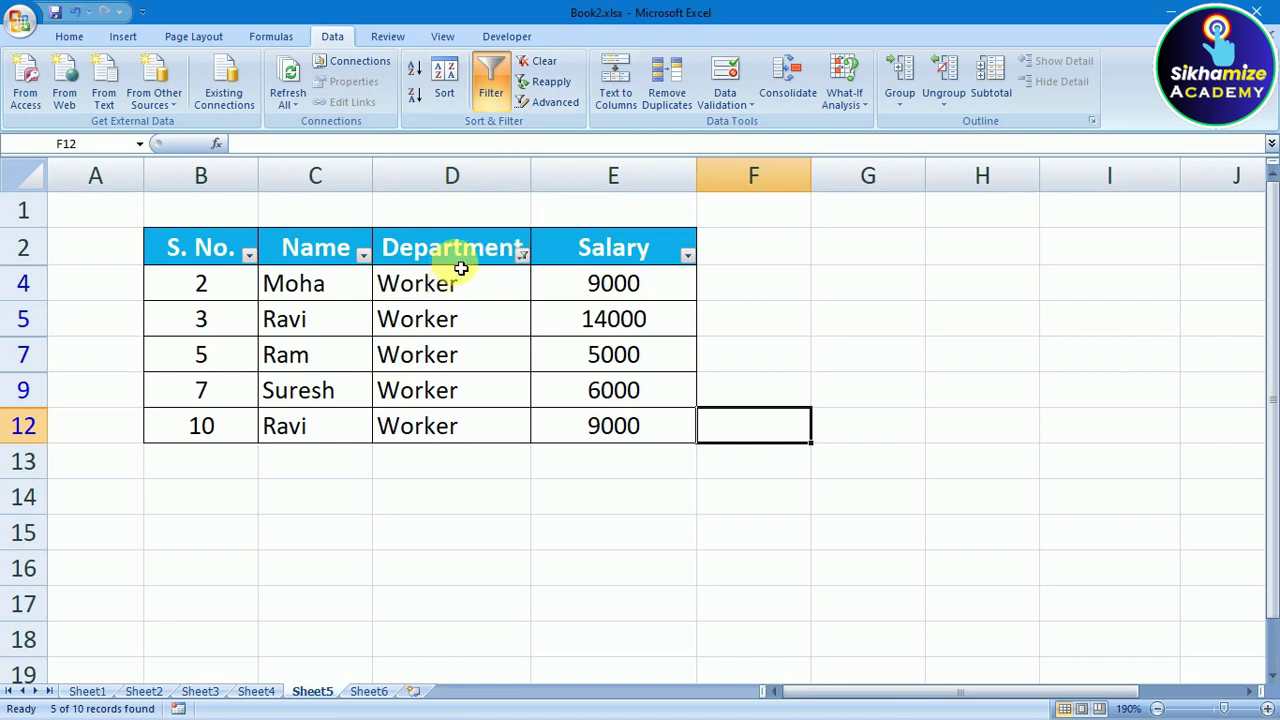
Step: Clear the Department filter and filter the Salary column to 5000 only
click(543, 63)
click(643, 264)
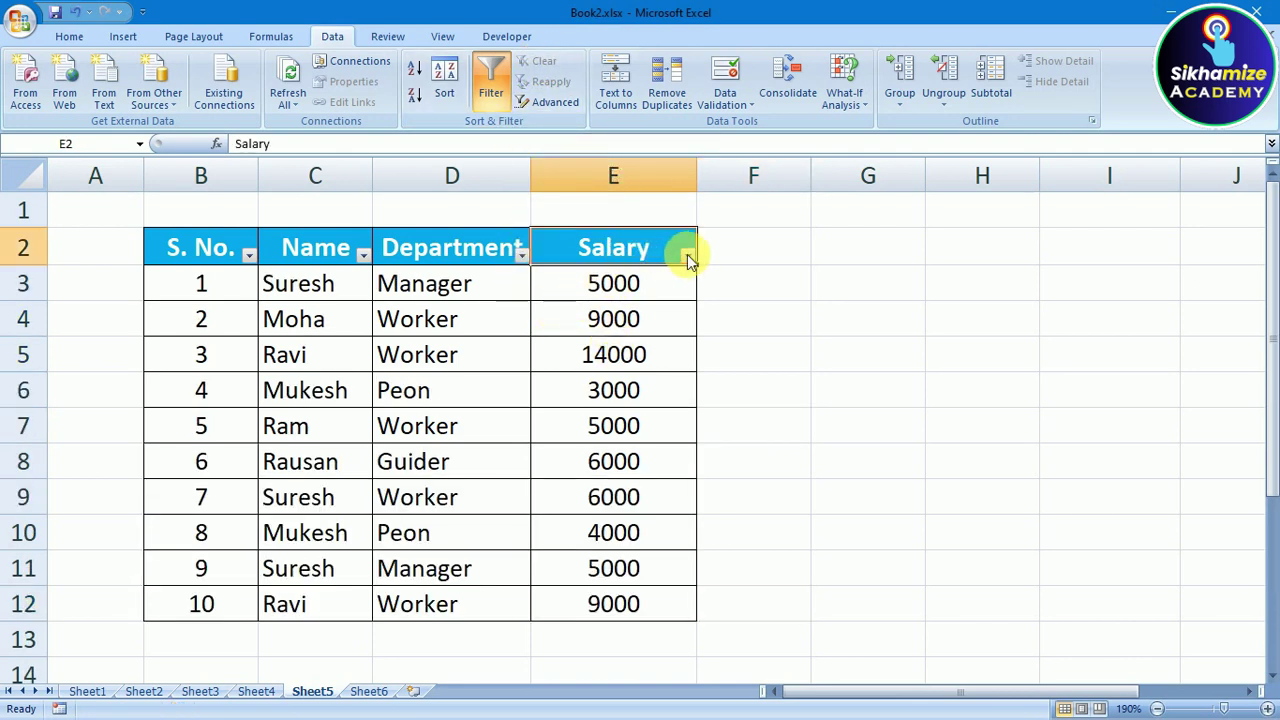
click(687, 254)
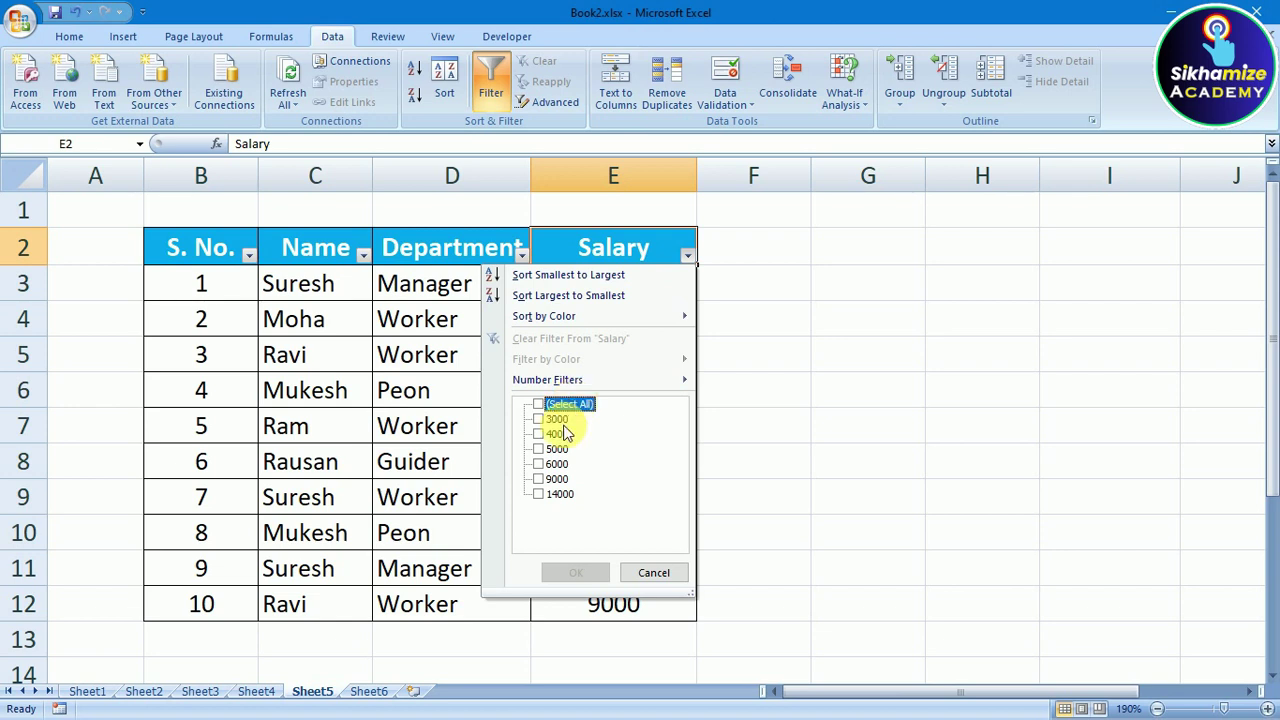
click(539, 450)
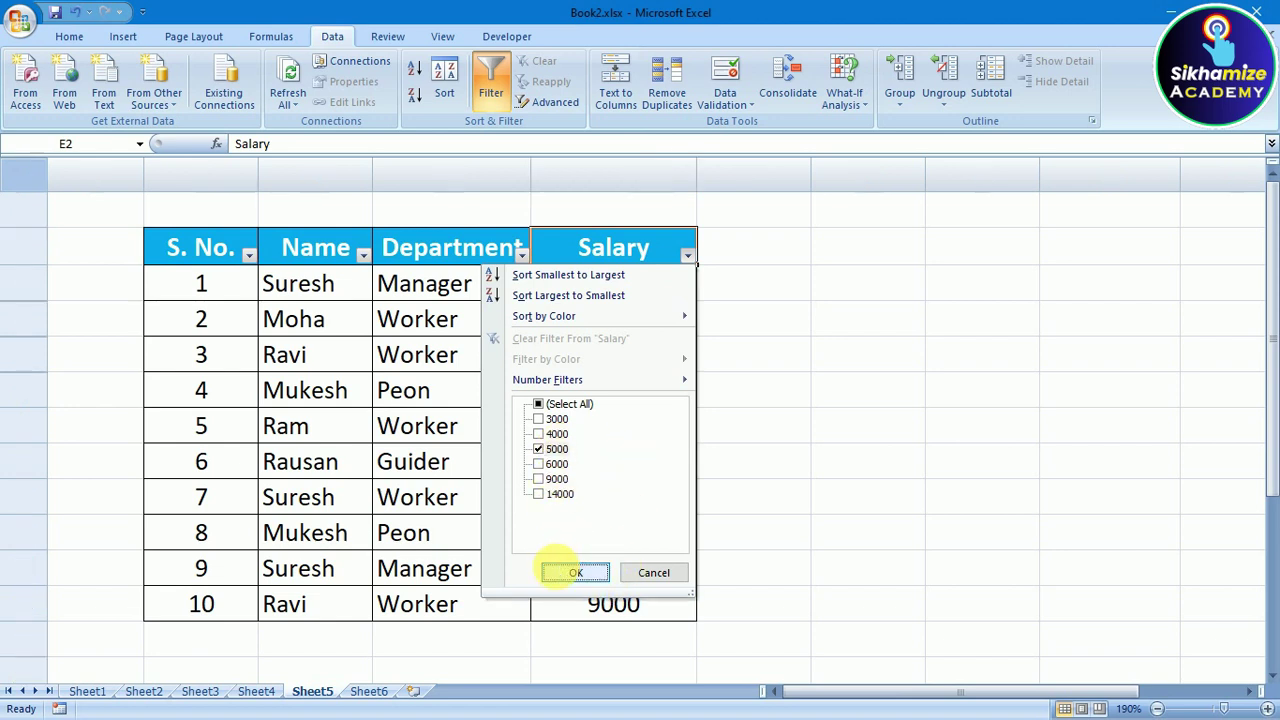
click(562, 571)
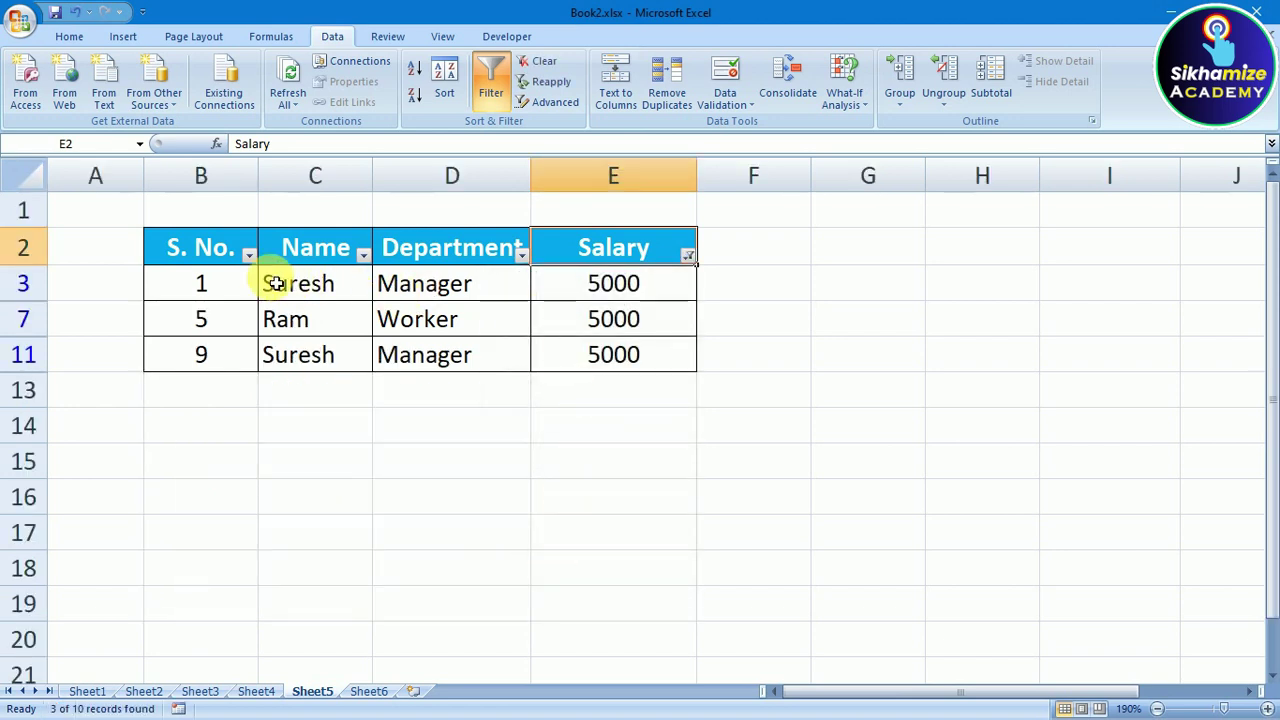
Step: Review the 5000-salary records, then clear the Salary filter so all ten rows show
mouse_move(198, 283)
mouse_down()
mouse_move(596, 314)
mouse_move(608, 360)
mouse_up()
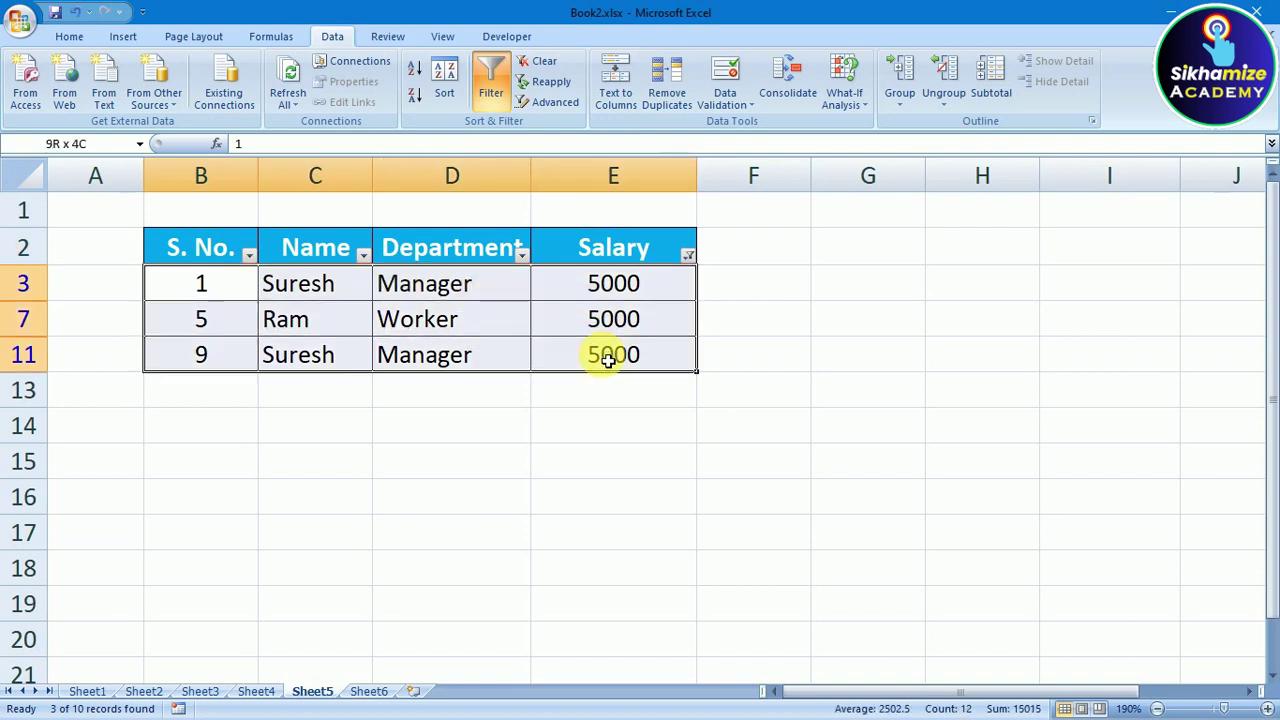
click(326, 284)
click(321, 321)
click(320, 354)
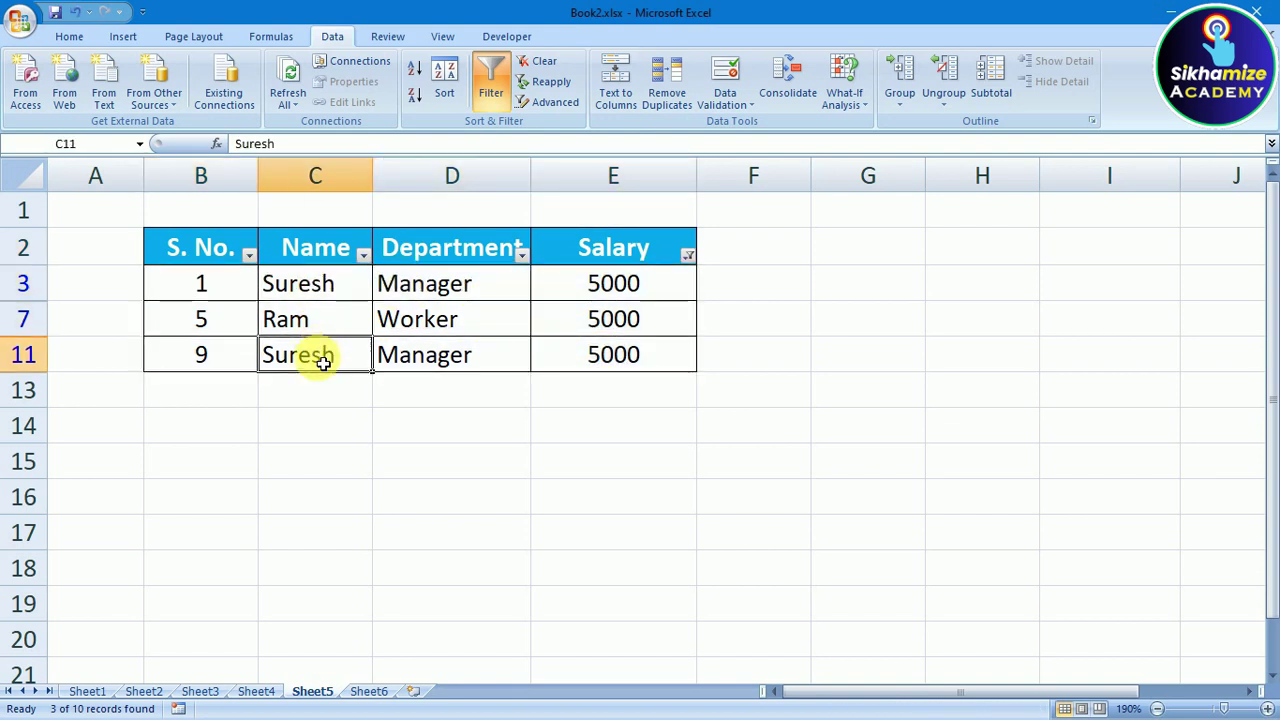
mouse_move(362, 285)
mouse_down()
mouse_move(634, 341)
mouse_move(629, 357)
mouse_up()
click(777, 400)
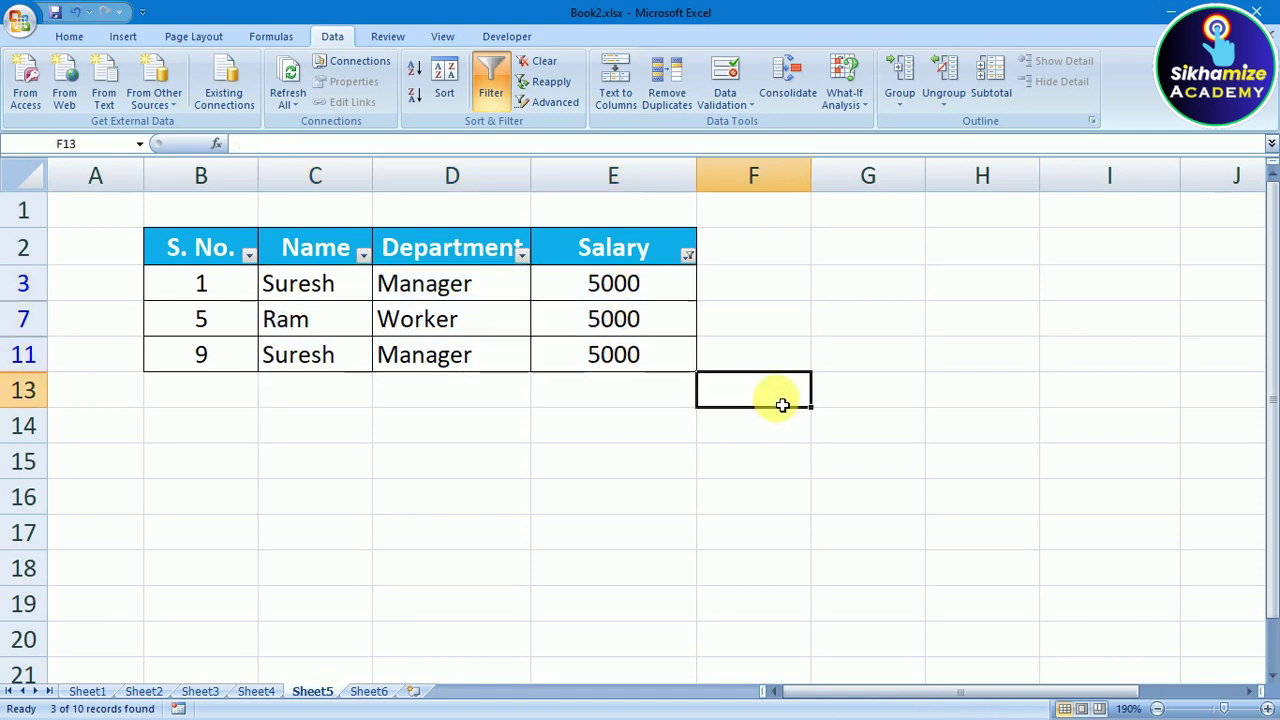
click(538, 61)
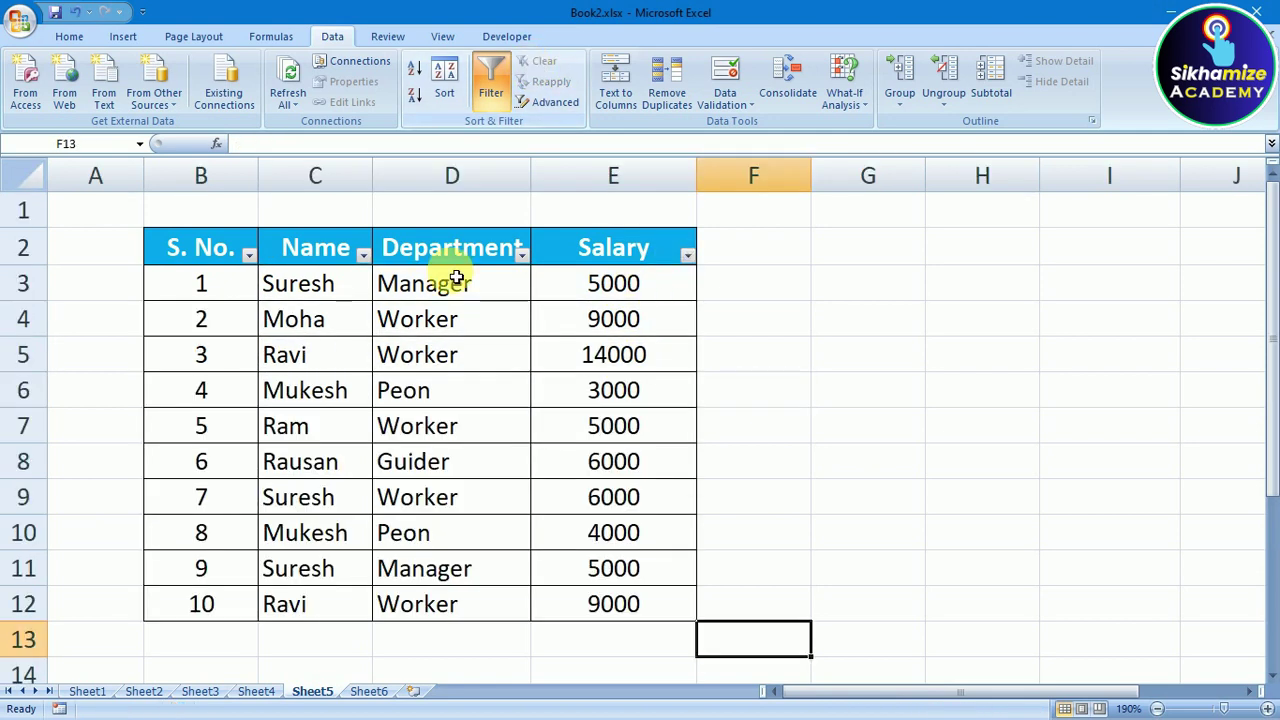
Step: Switch off AutoFilter on the employee table so the header filter arrows disappear
click(522, 255)
click(522, 255)
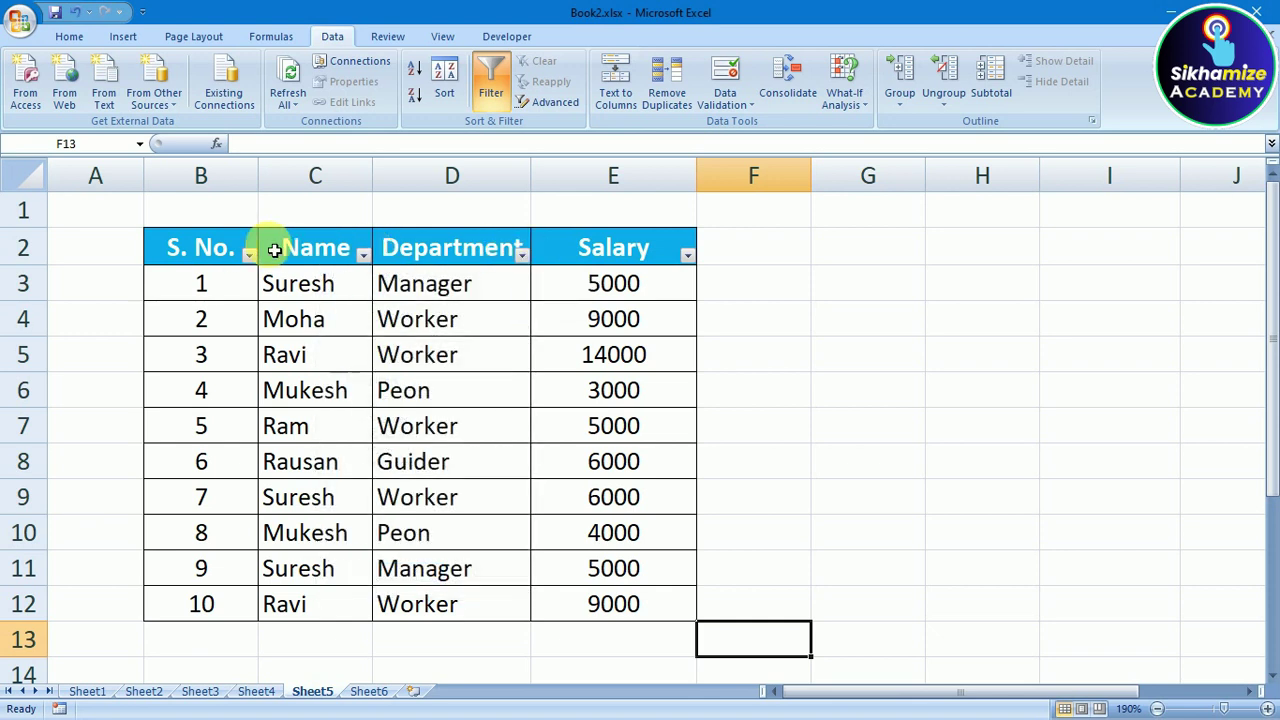
click(492, 88)
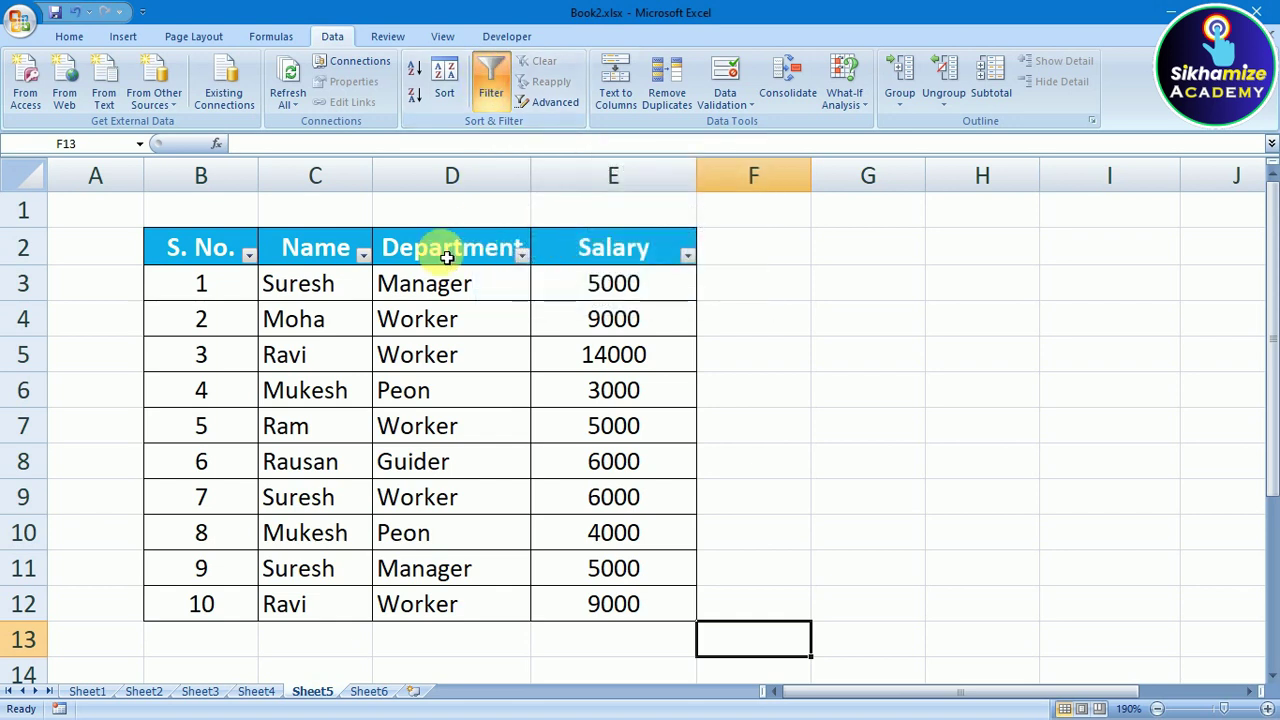
click(363, 283)
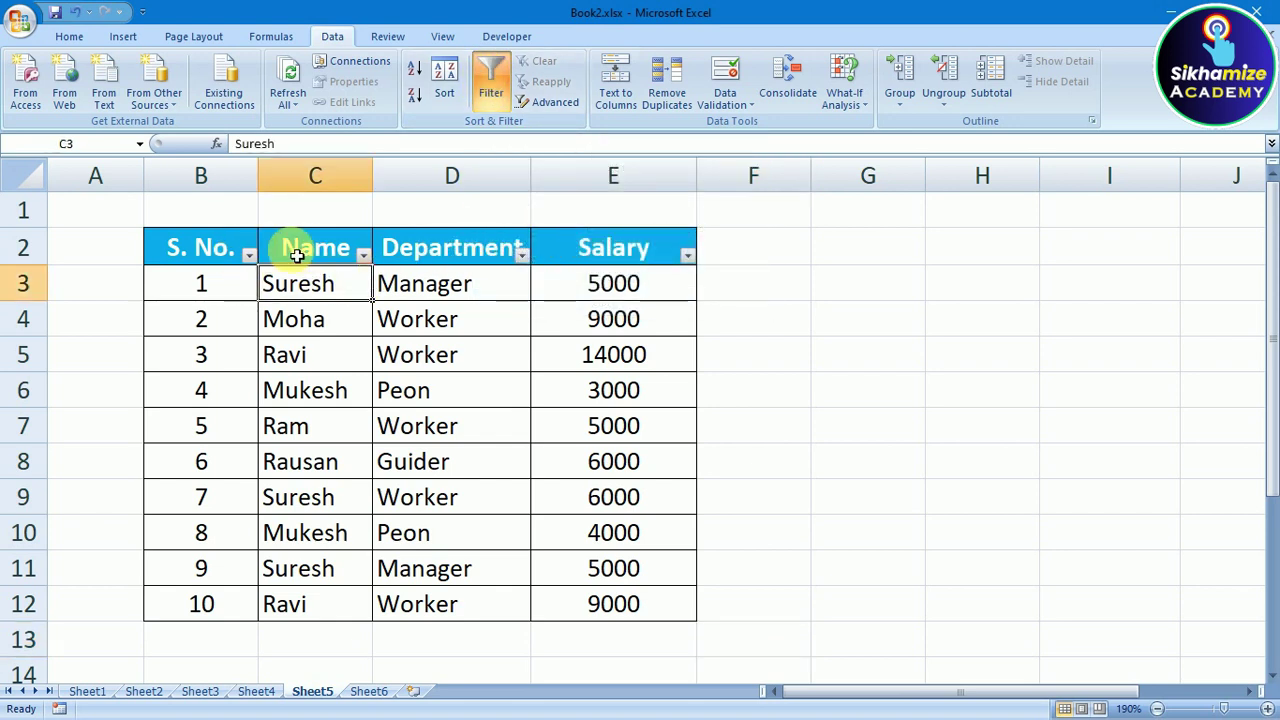
click(494, 85)
click(734, 349)
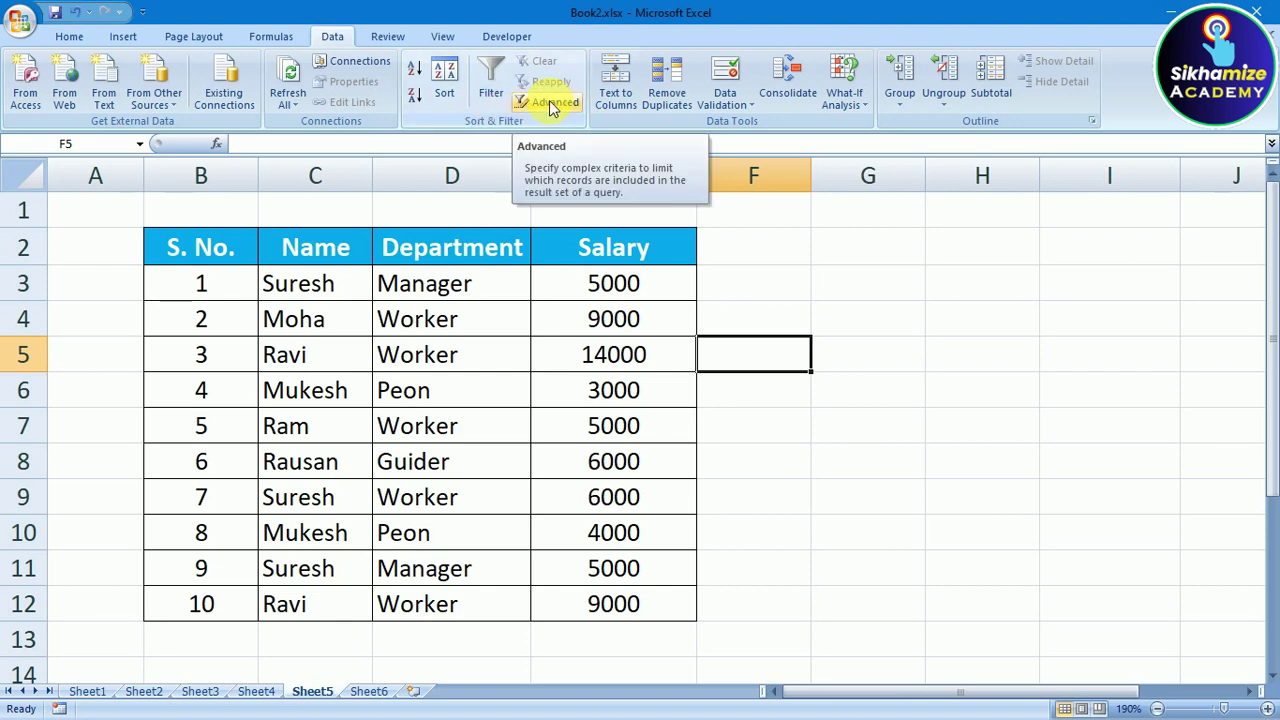
click(545, 106)
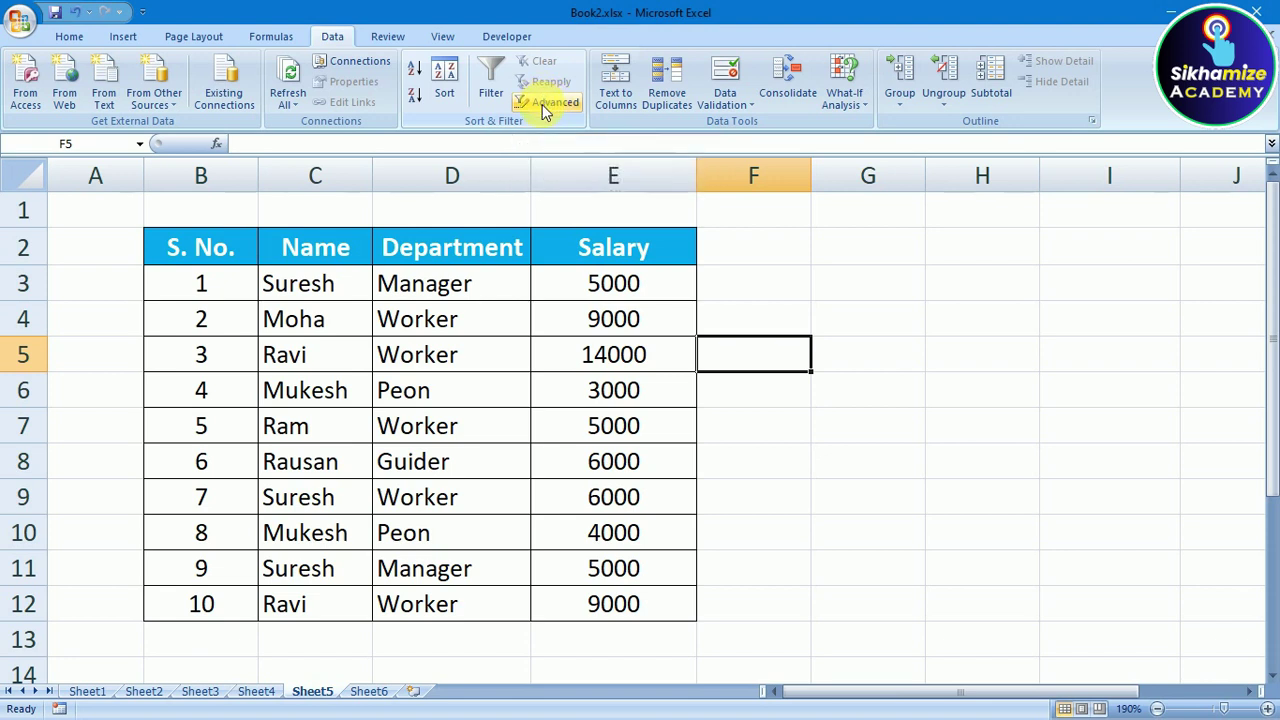
click(545, 106)
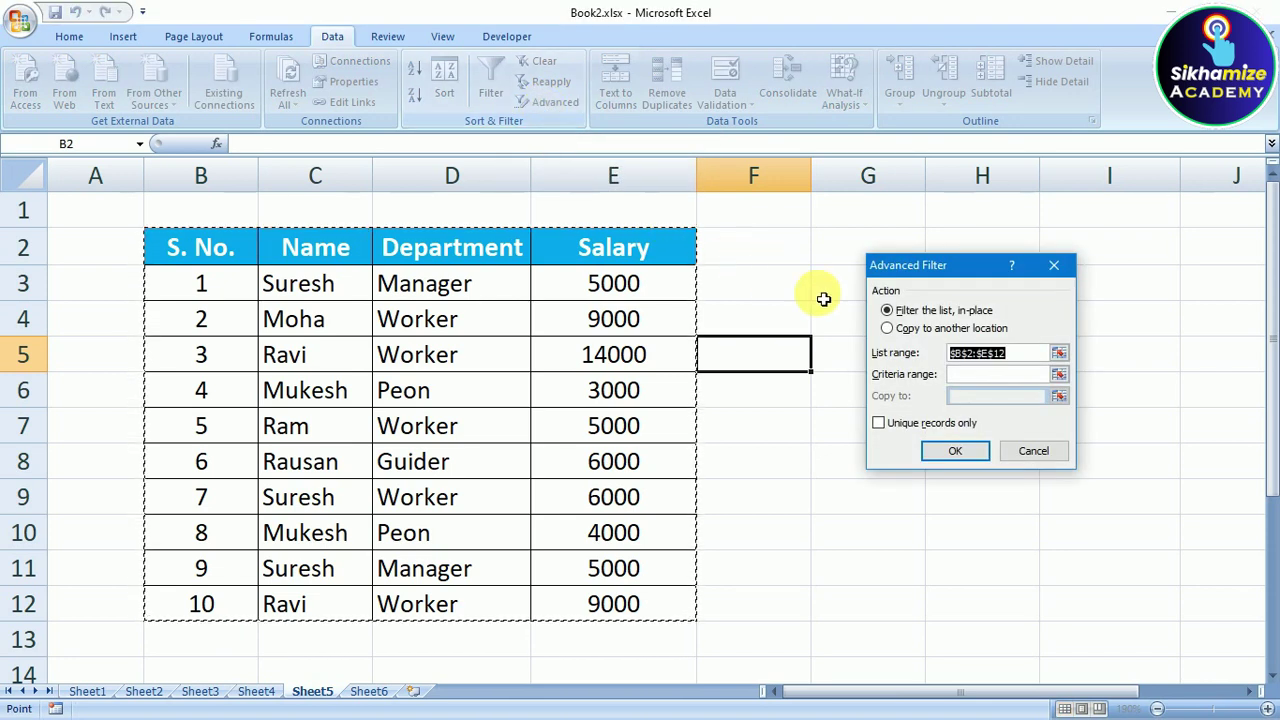
drag(916, 265, 752, 250)
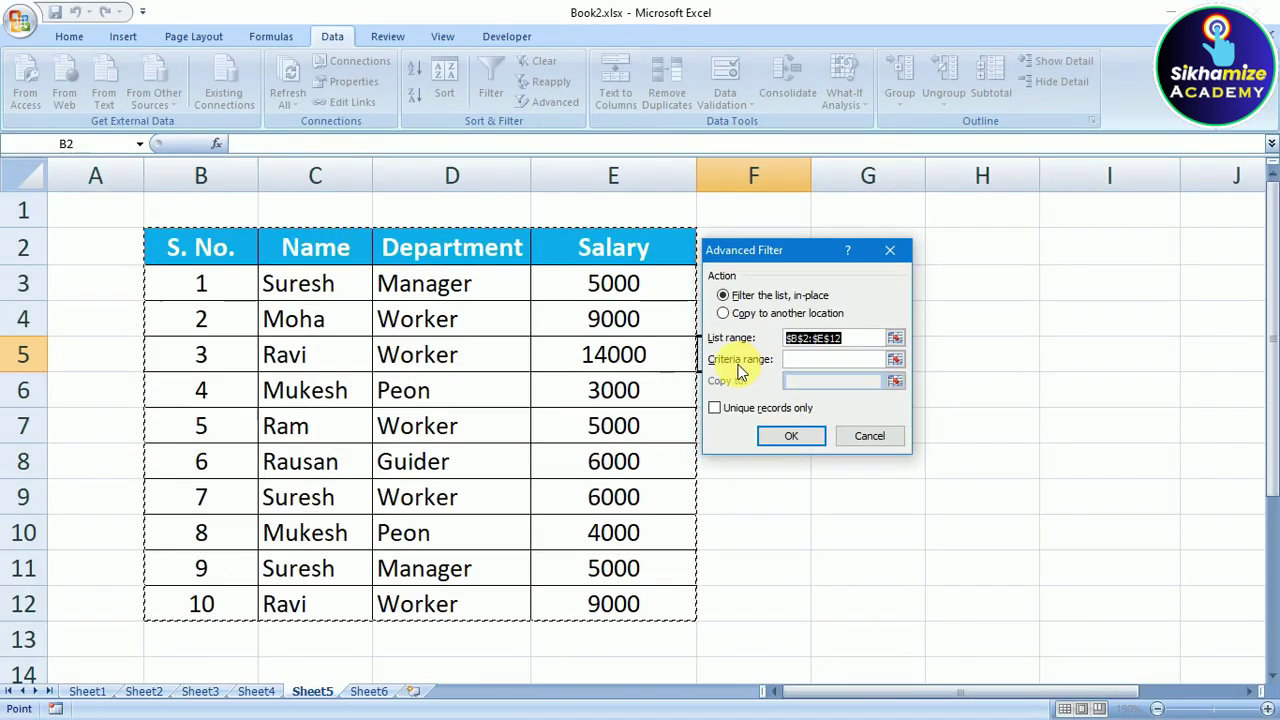
click(866, 435)
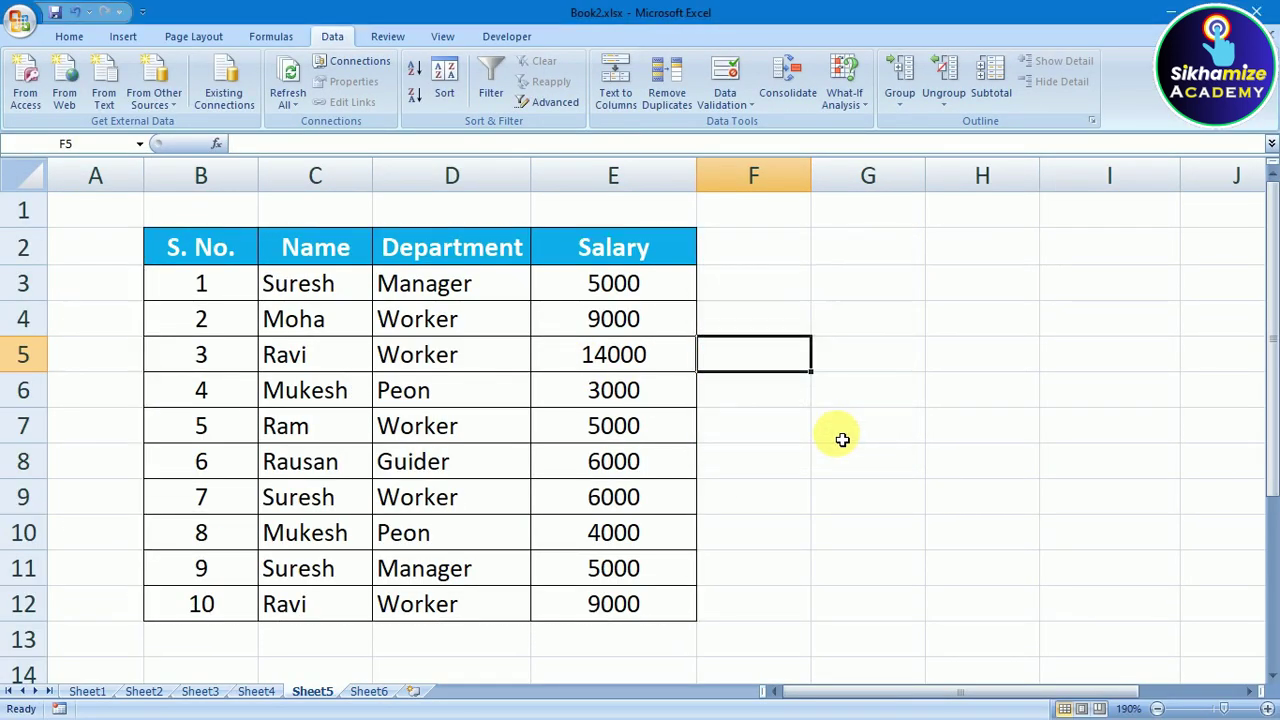
Step: Copy the Name header from C2 into G3
click(309, 256)
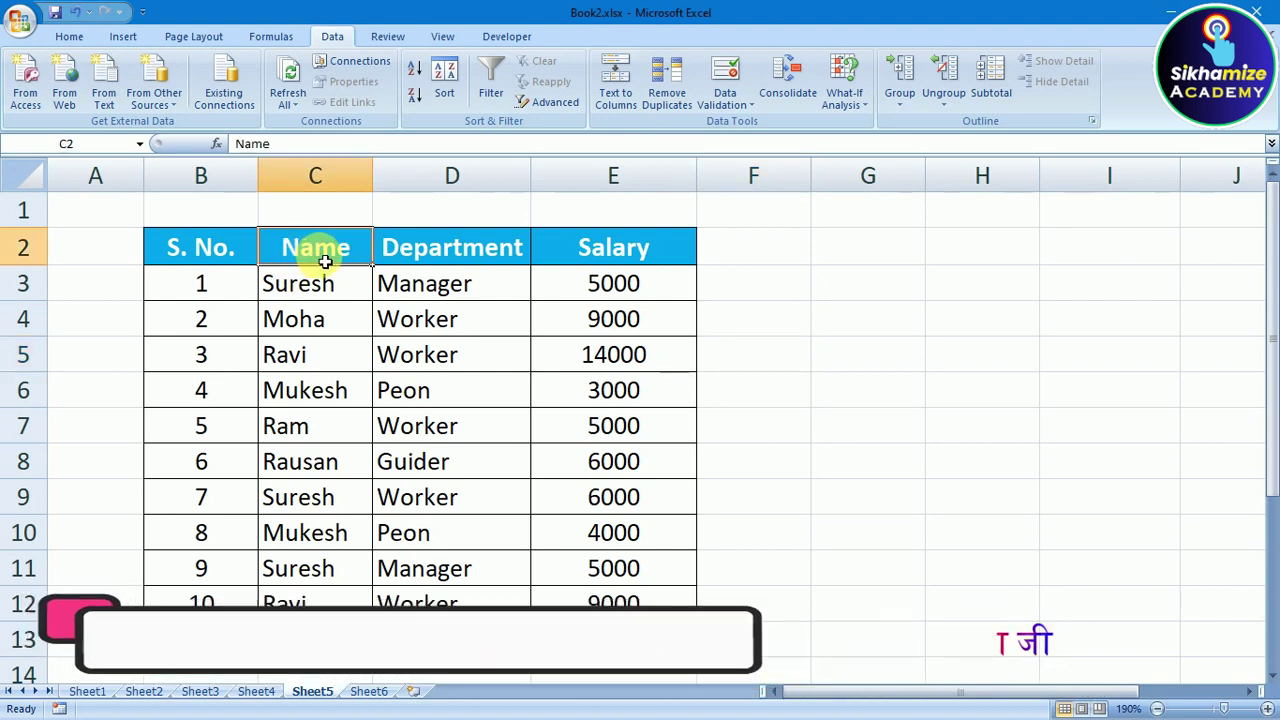
right_click(325, 262)
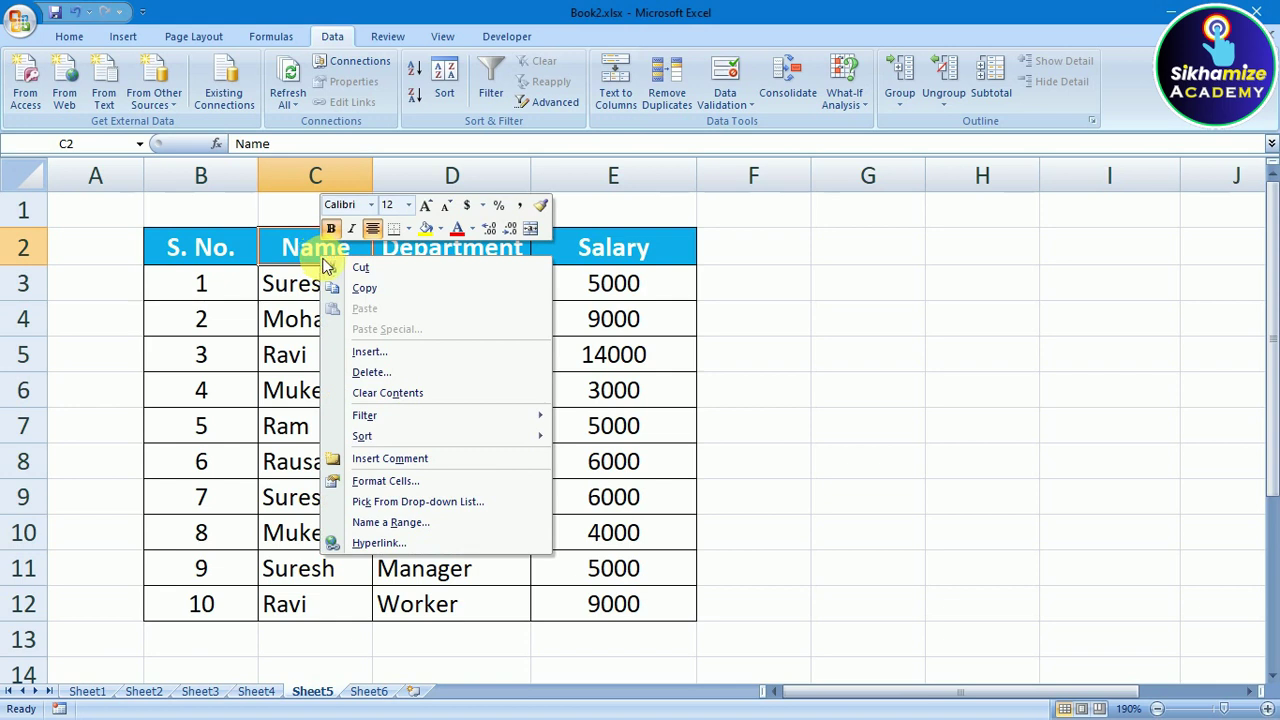
click(360, 286)
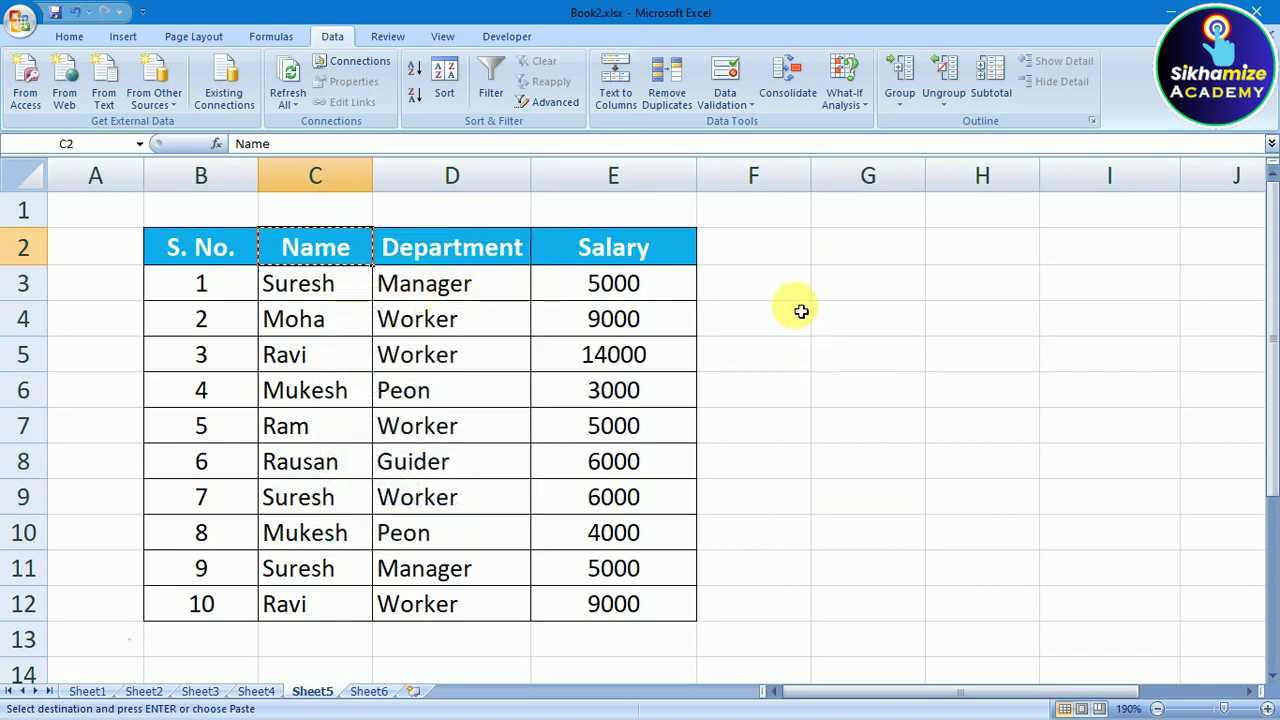
click(839, 286)
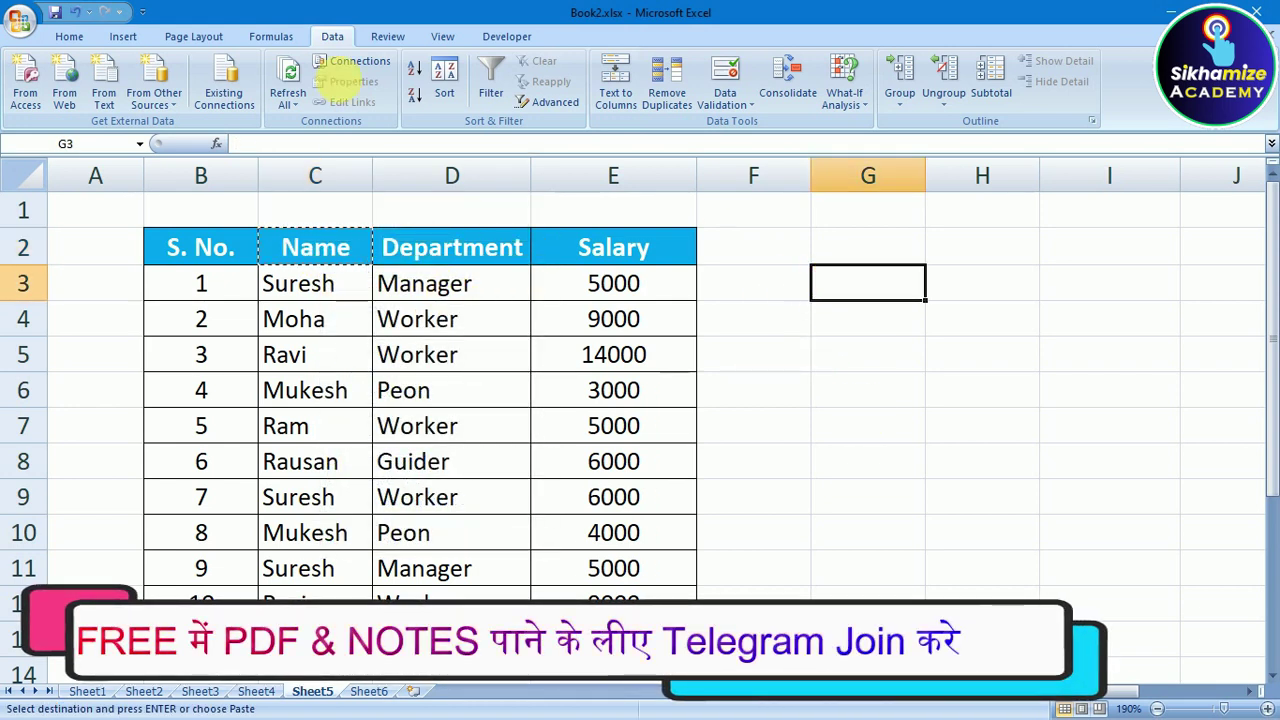
right_click(859, 284)
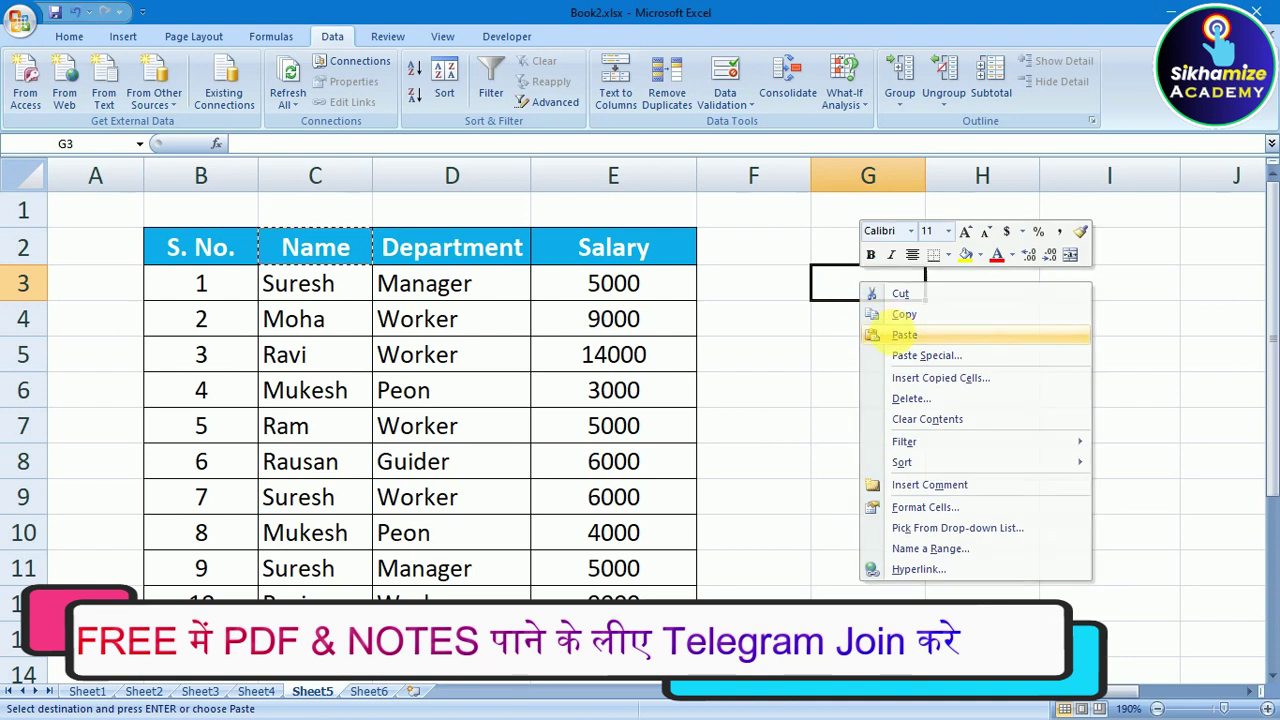
click(895, 334)
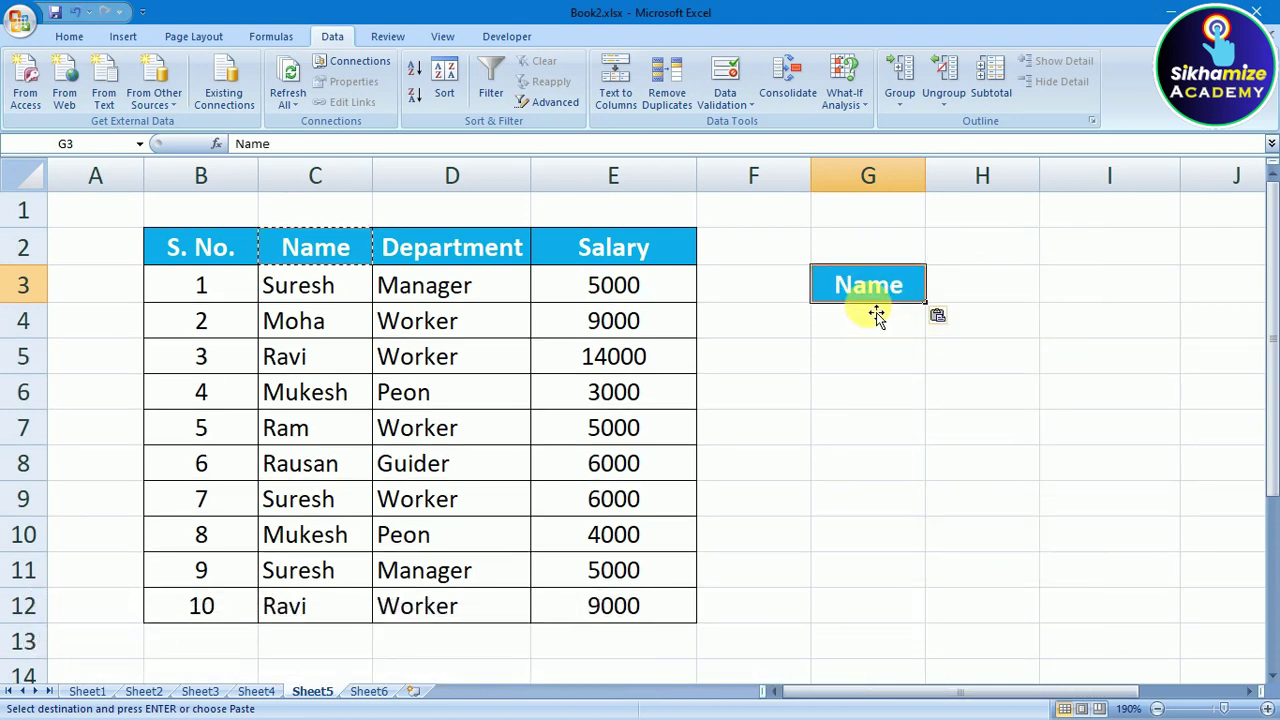
Step: Copy Suresh from C3 into G4 and exit copy mode
click(308, 288)
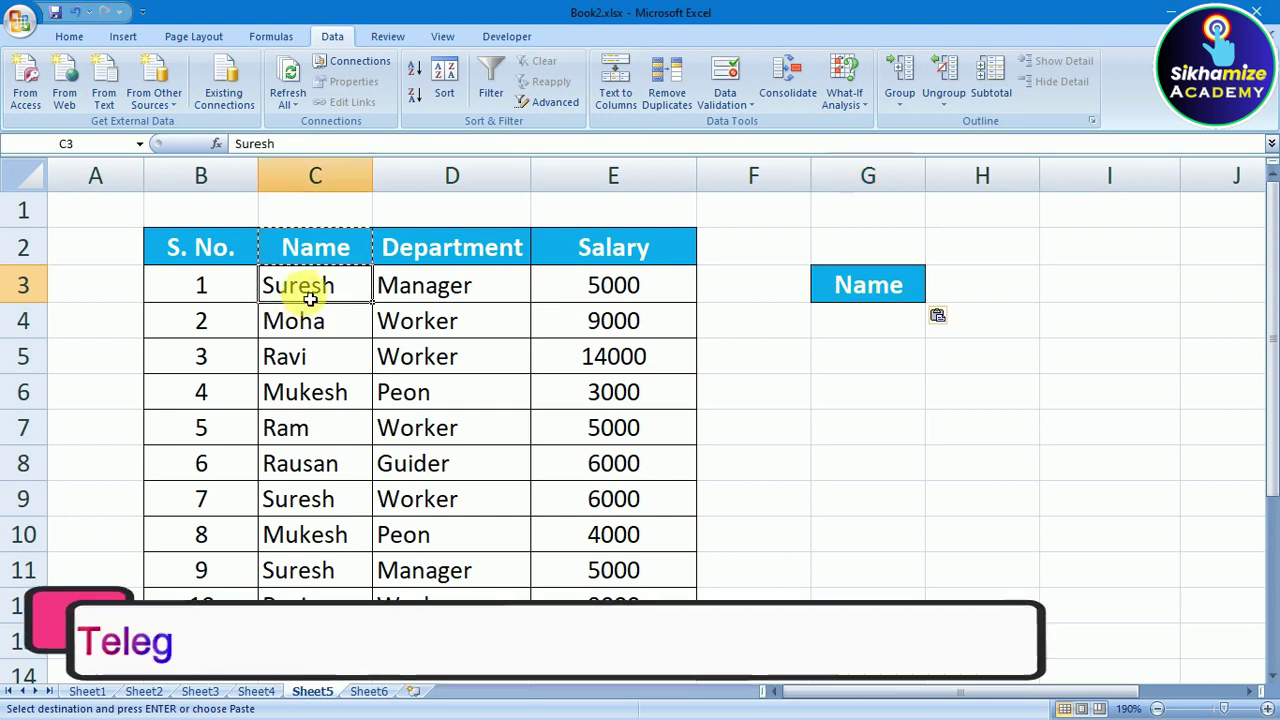
right_click(320, 294)
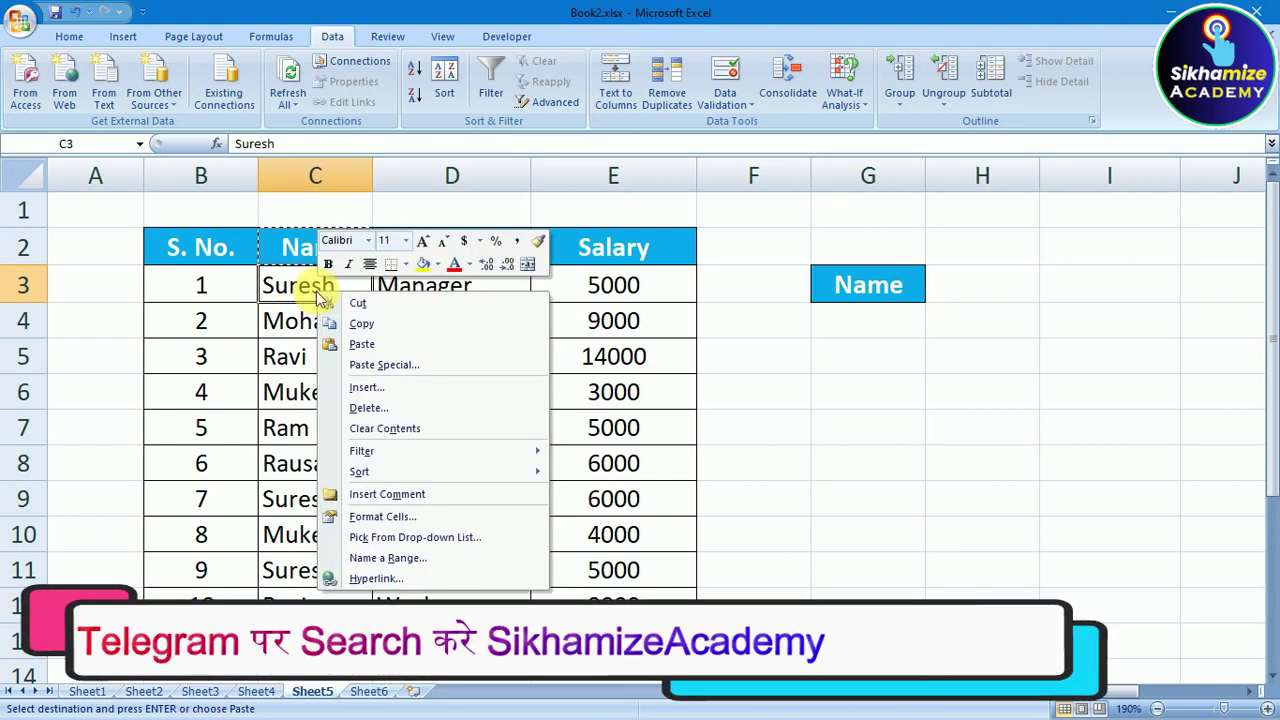
click(362, 325)
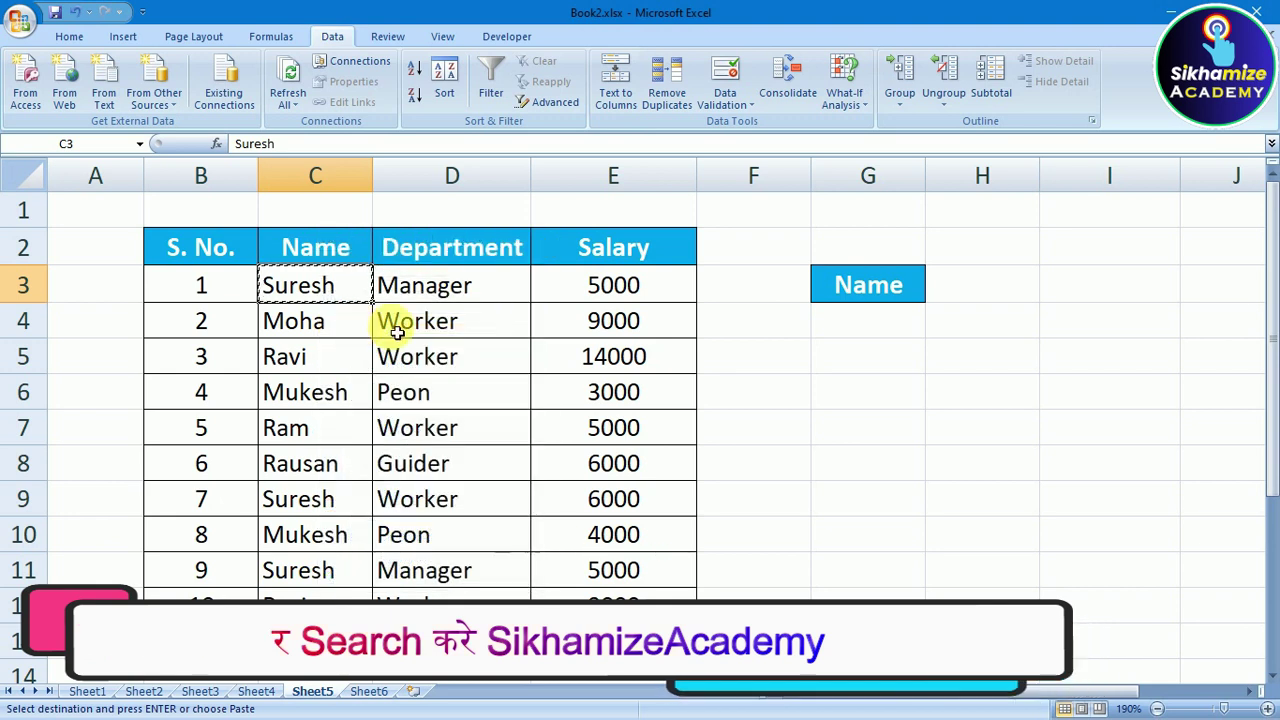
click(851, 322)
right_click(852, 320)
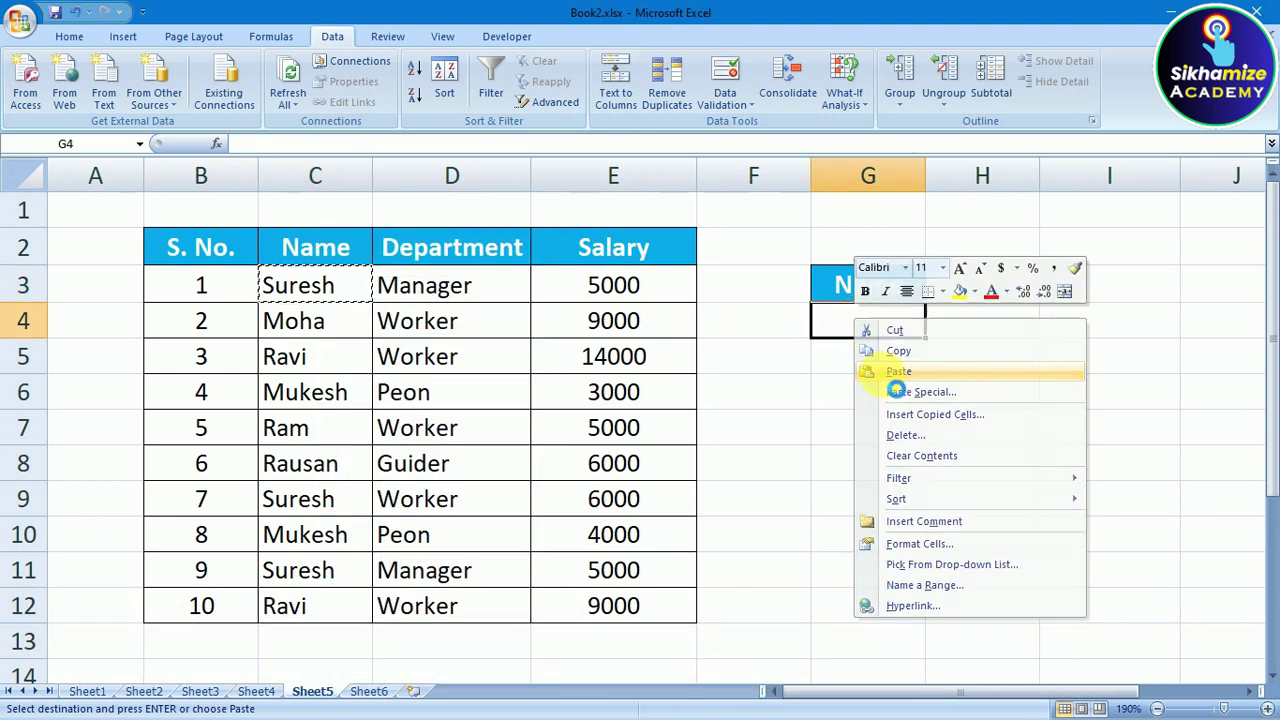
click(893, 371)
click(863, 370)
key(Escape)
click(965, 326)
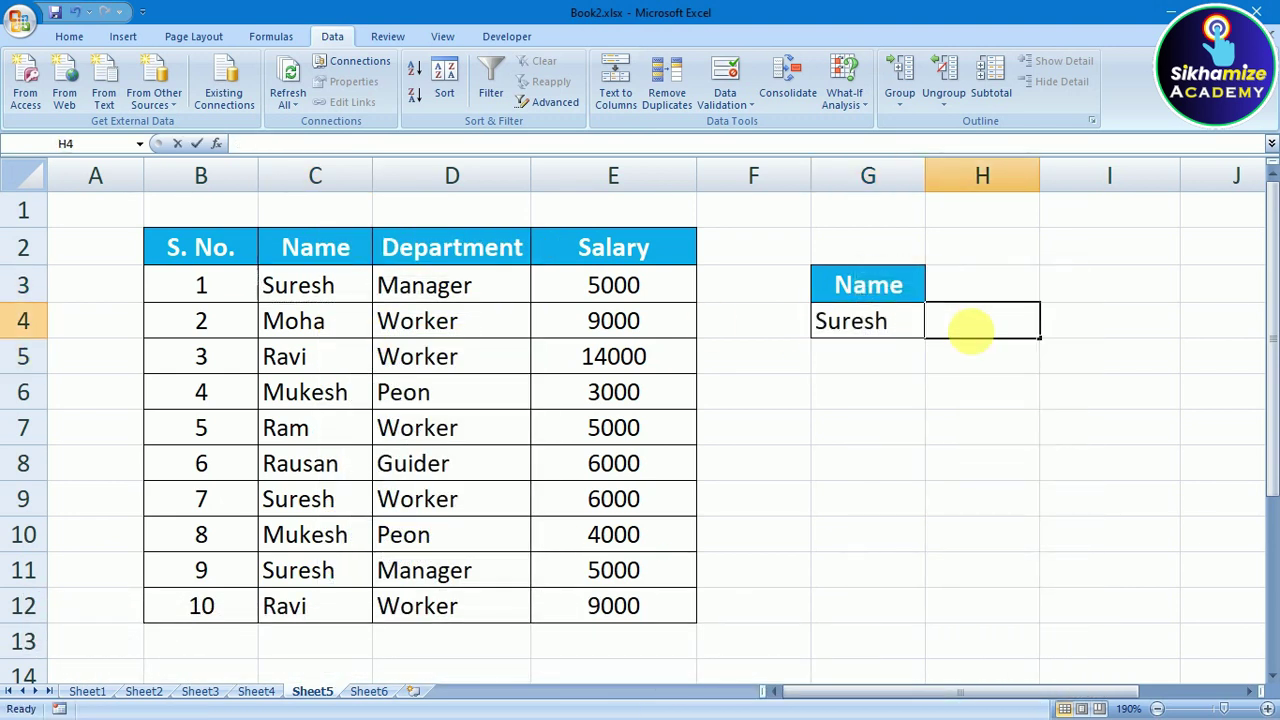
click(965, 398)
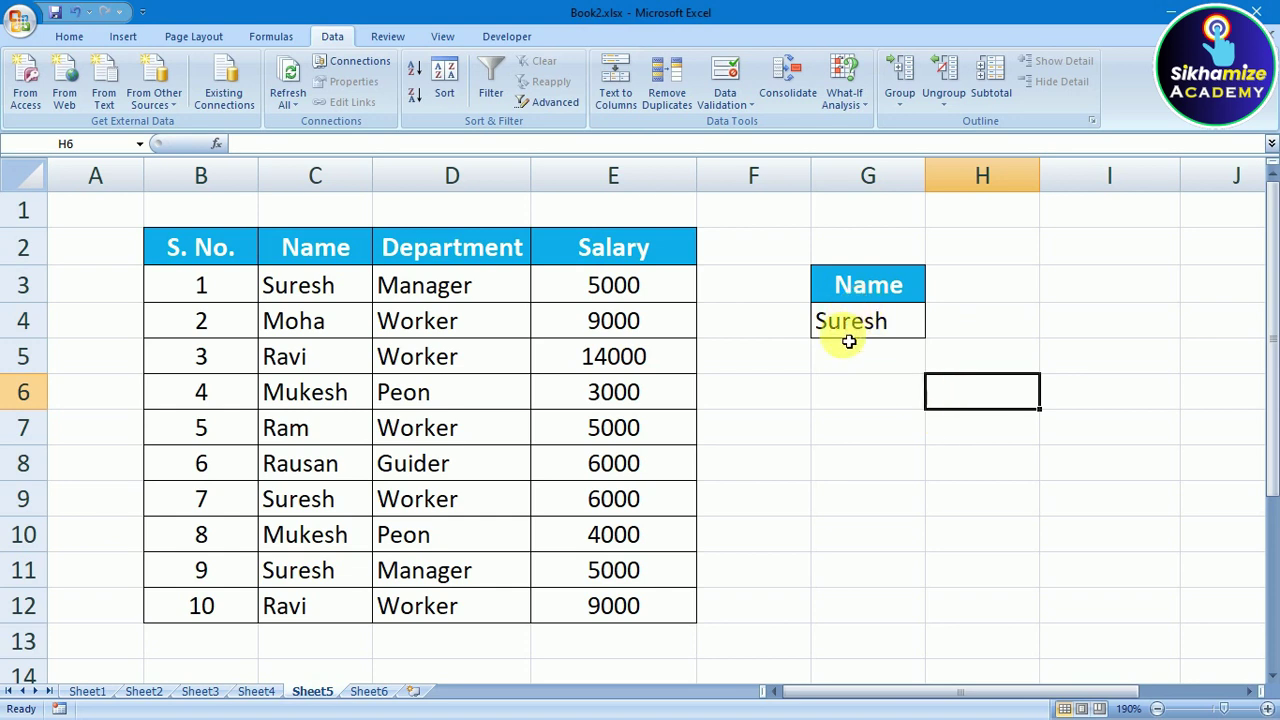
Step: Open the Advanced Filter dialog to view the criteria cells, then close it unapplied
click(546, 110)
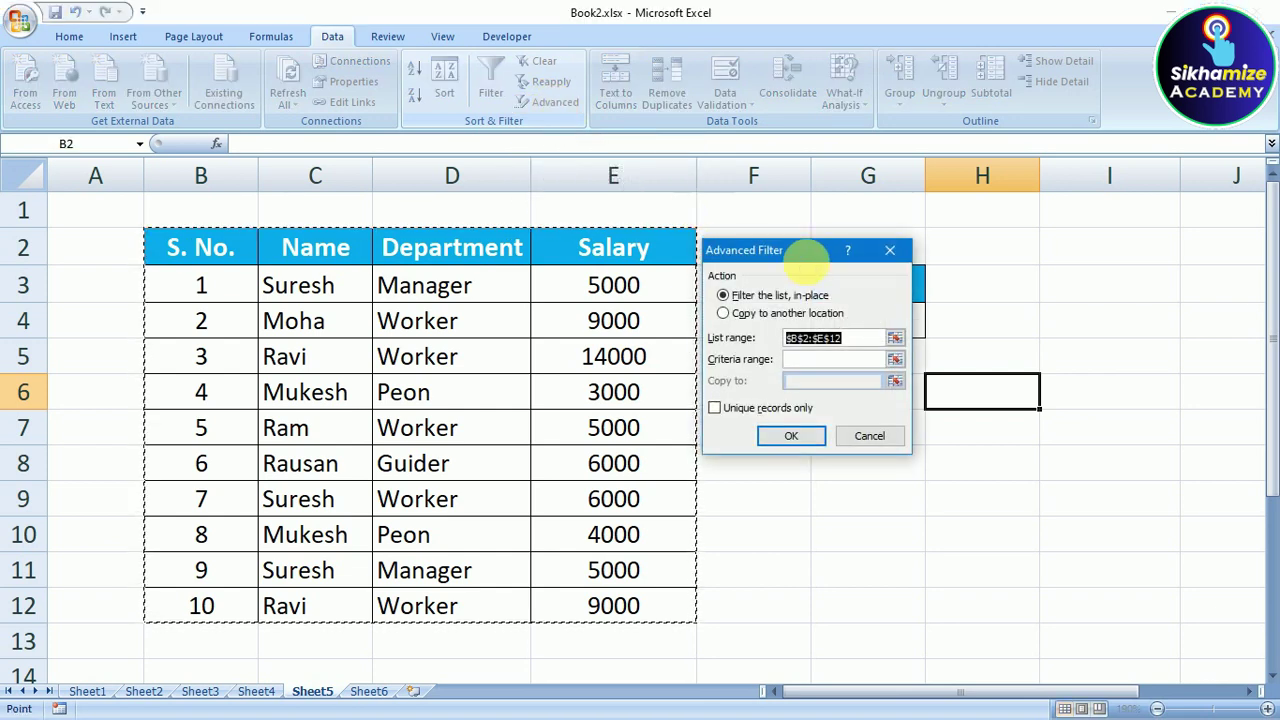
mouse_move(799, 240)
mouse_down()
mouse_move(688, 243)
mouse_move(812, 199)
mouse_up()
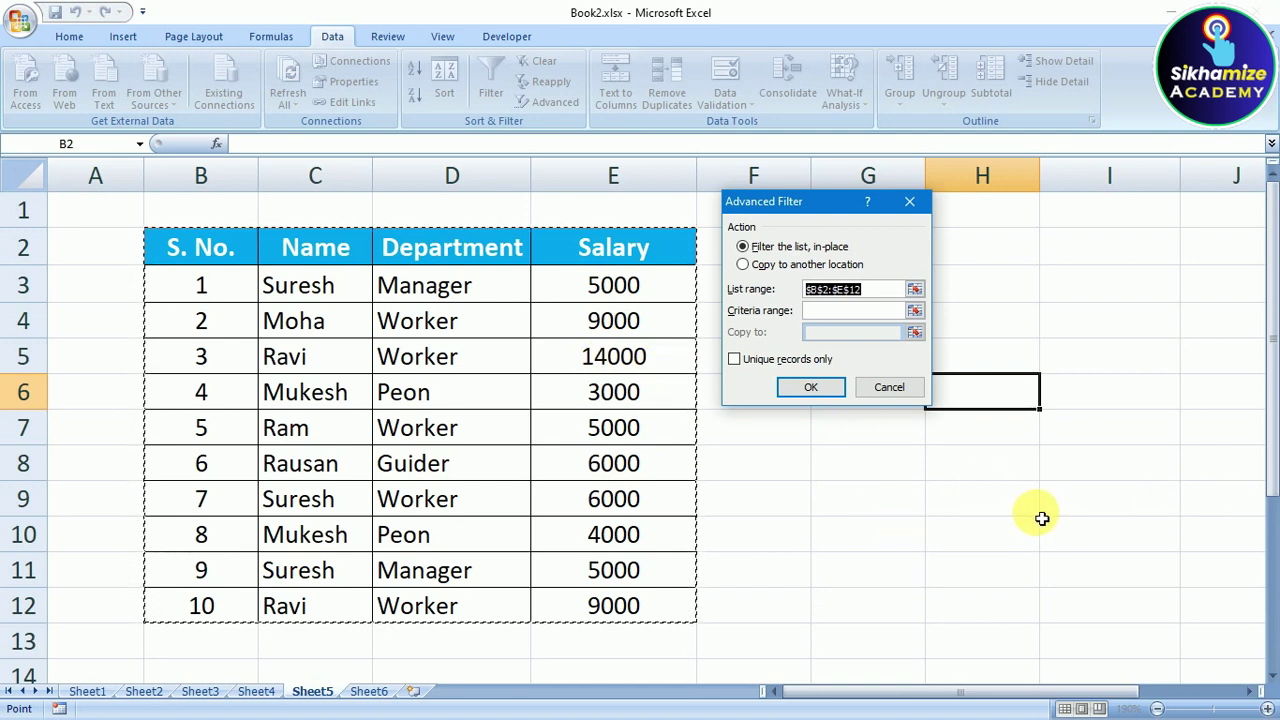
drag(822, 201, 494, 221)
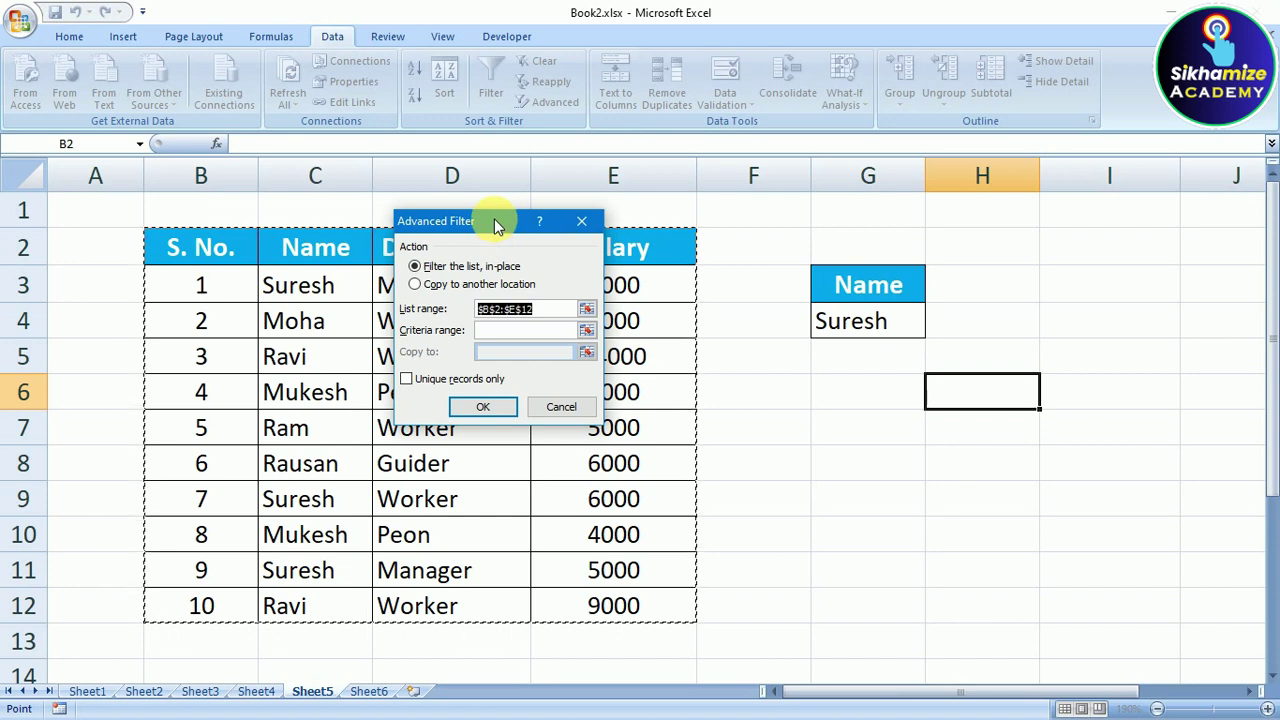
click(561, 406)
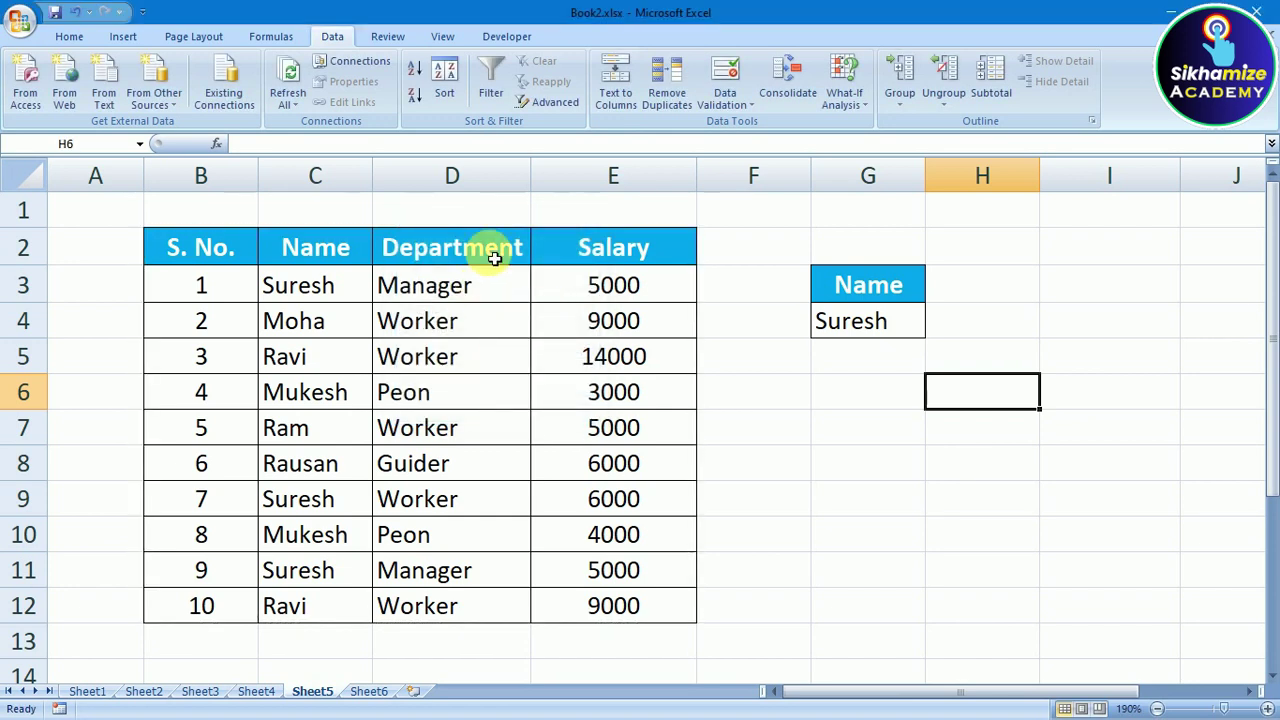
Step: Reopen Advanced Filter and set the list range to B2:E12
click(530, 113)
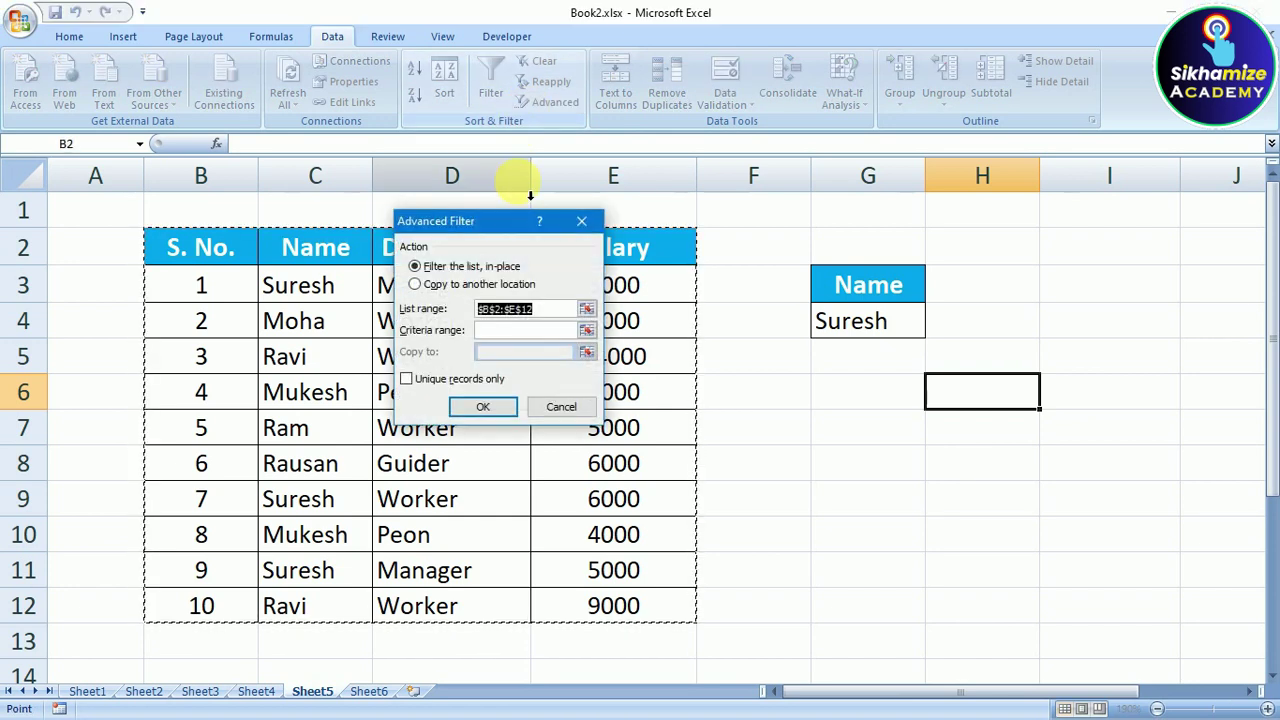
mouse_move(493, 228)
mouse_down()
mouse_move(558, 261)
mouse_move(800, 289)
mouse_up()
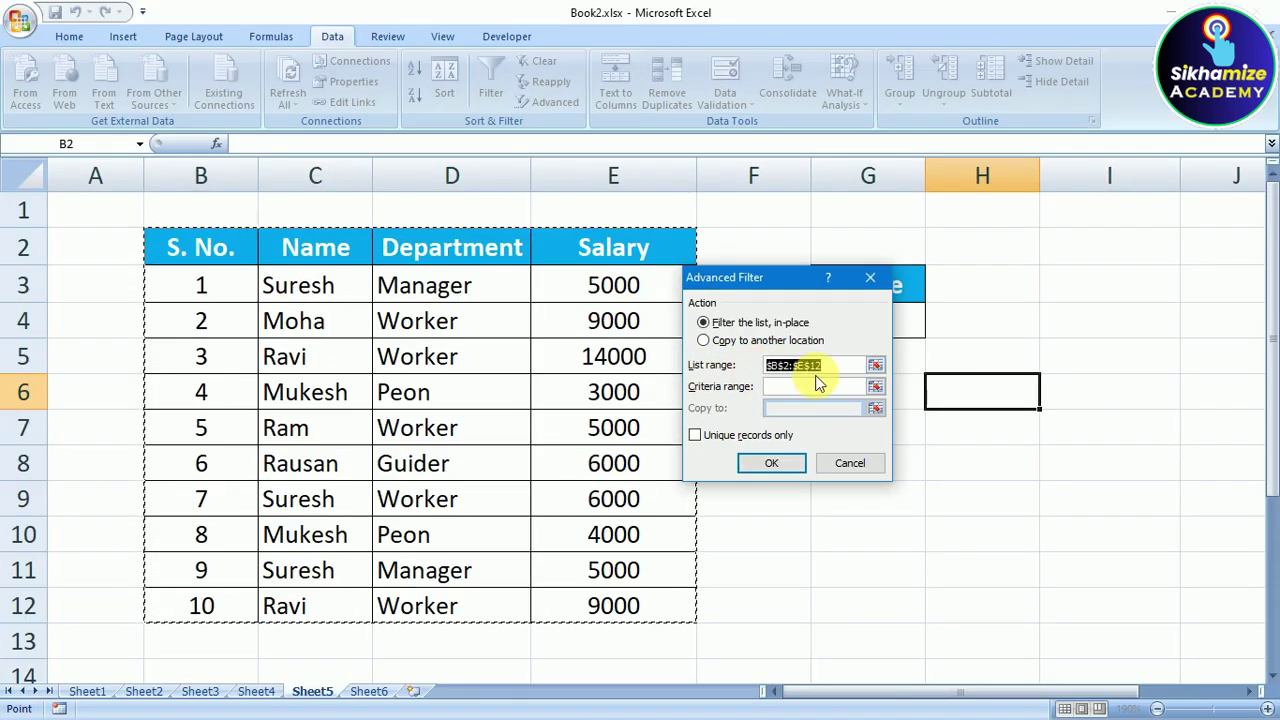
key(BackSpace)
drag(750, 285, 772, 270)
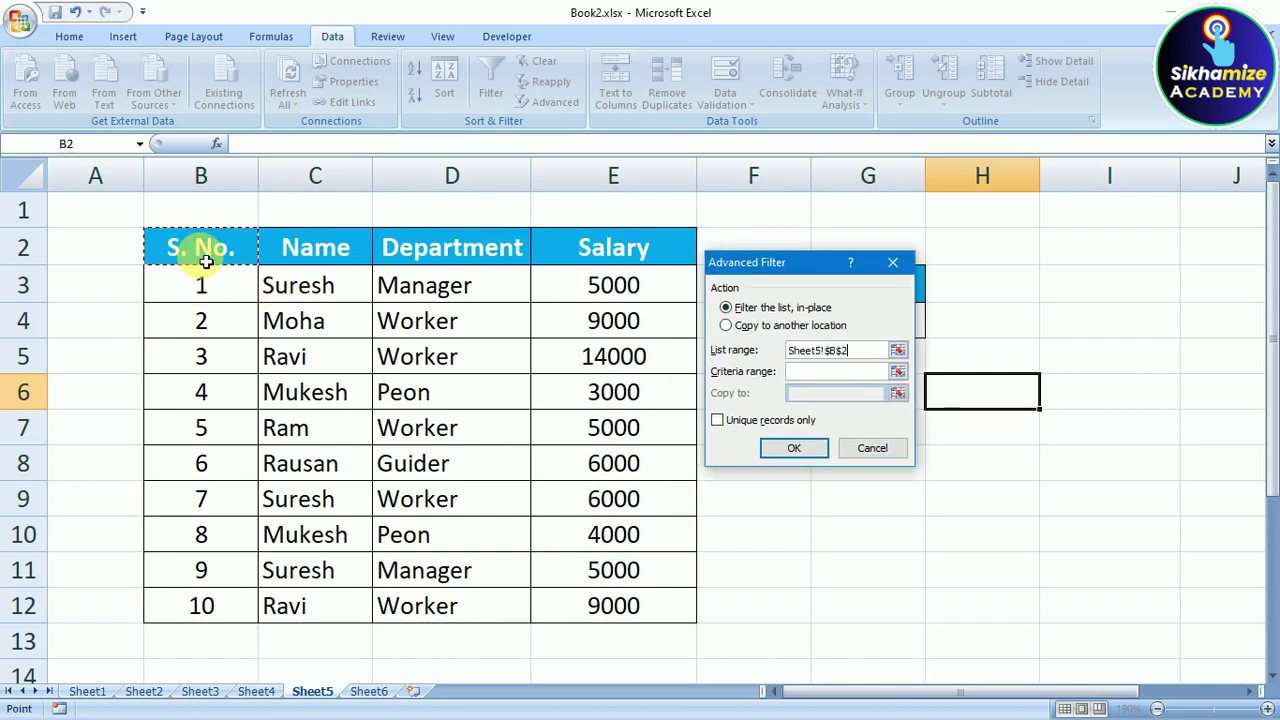
drag(203, 260, 585, 263)
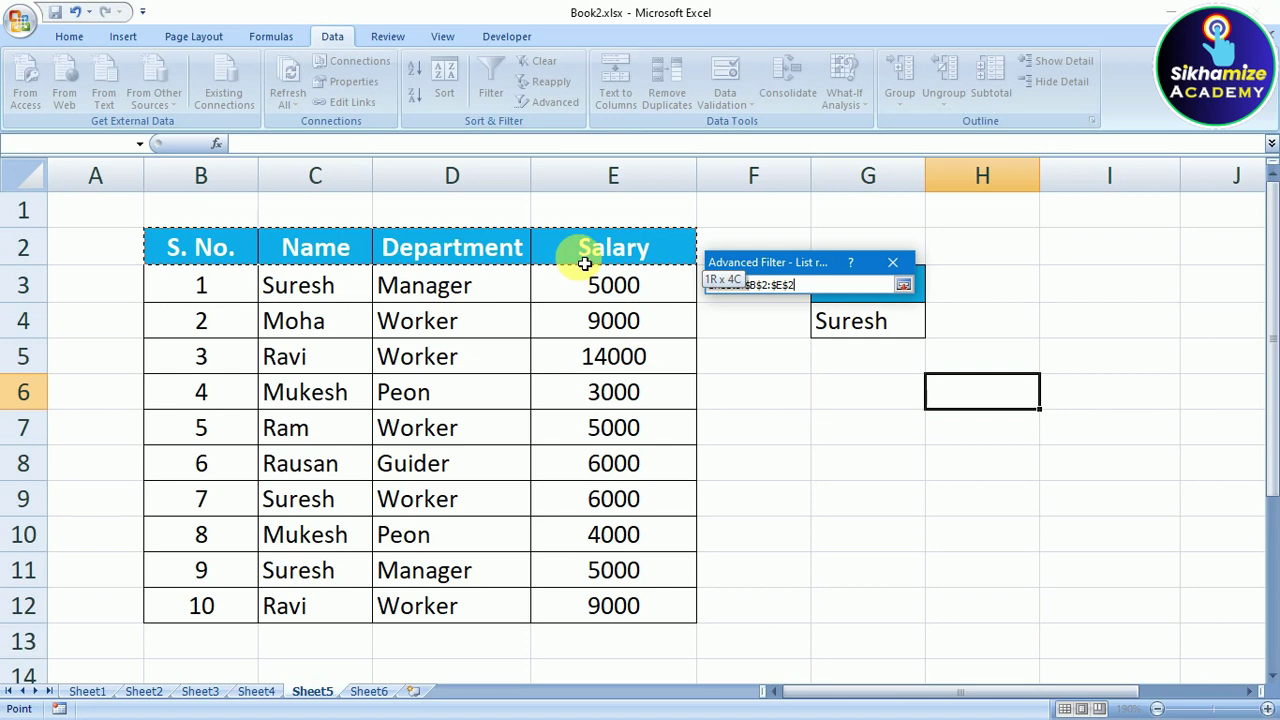
drag(585, 263, 586, 610)
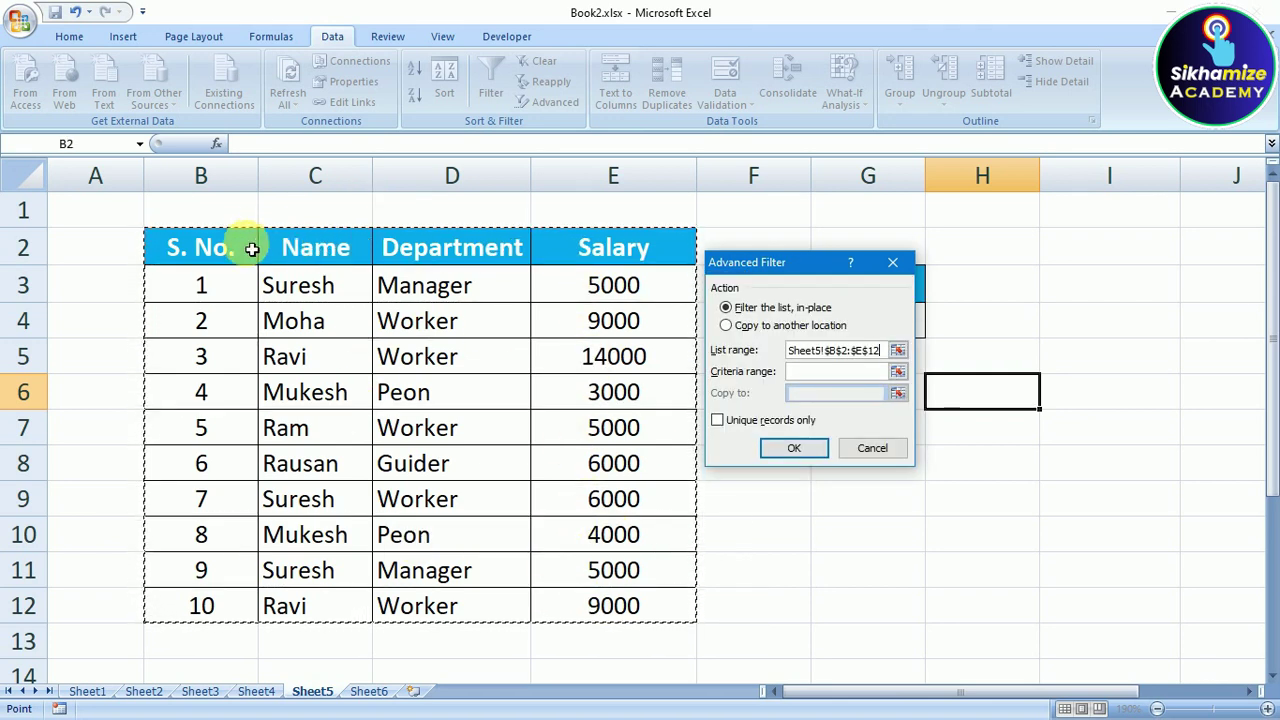
Step: Set the criteria range to G3:G4, apply to show Suresh's records, then clear the filter
click(810, 373)
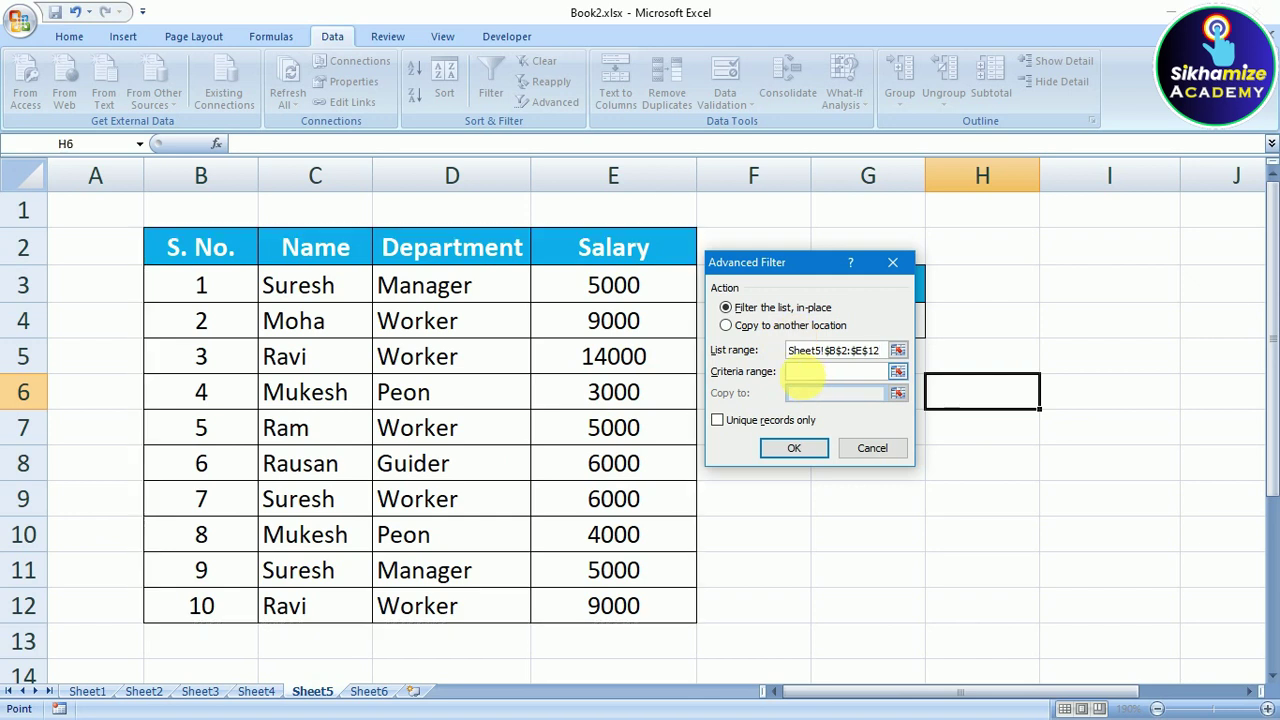
drag(778, 268, 566, 225)
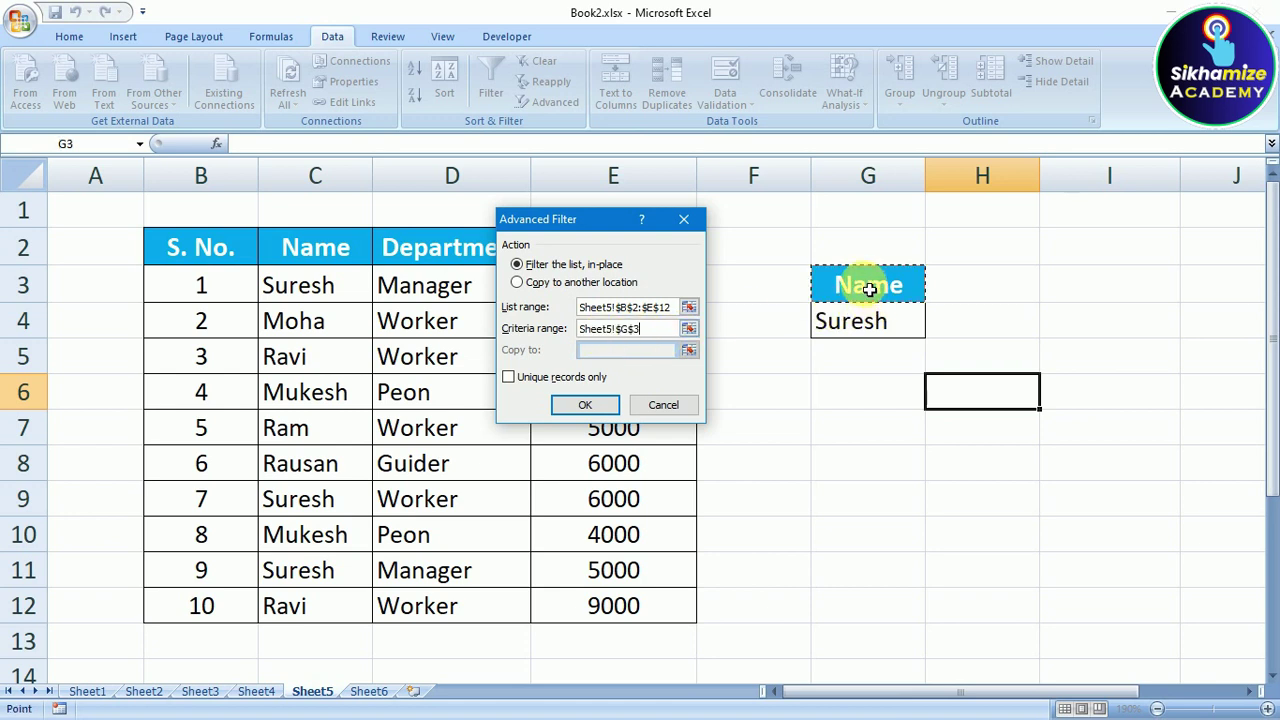
drag(869, 289, 866, 320)
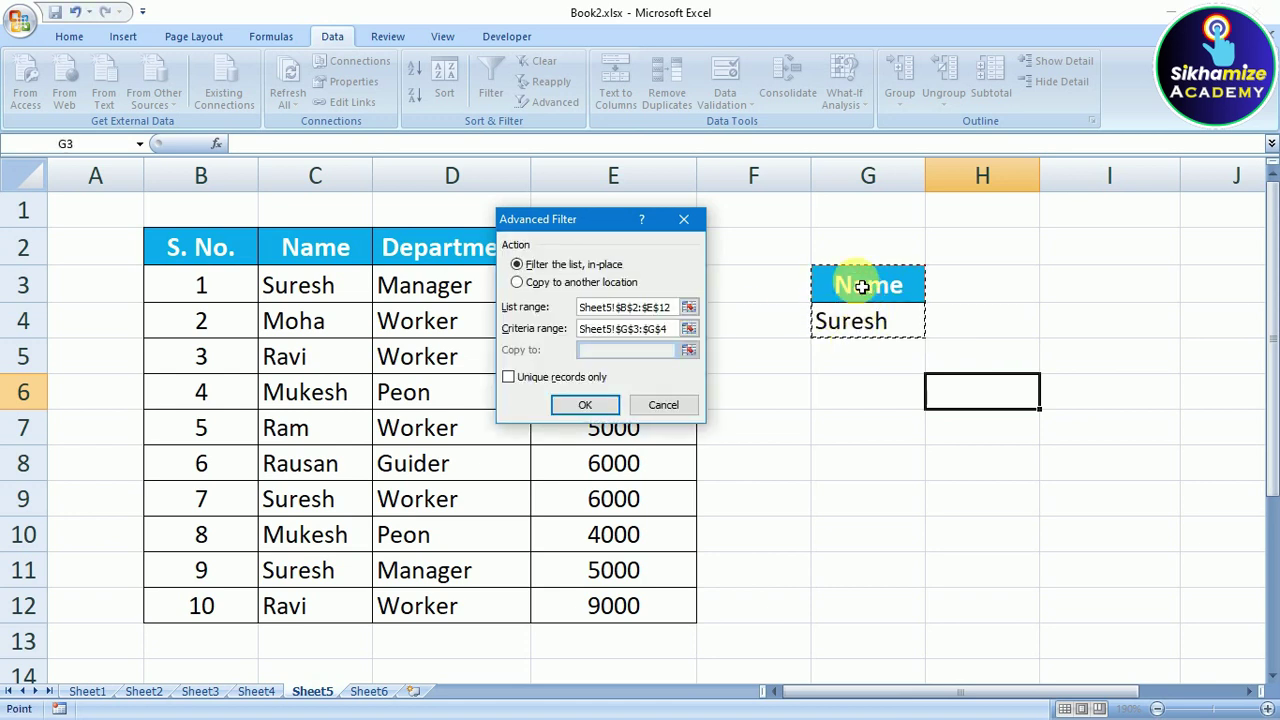
click(603, 406)
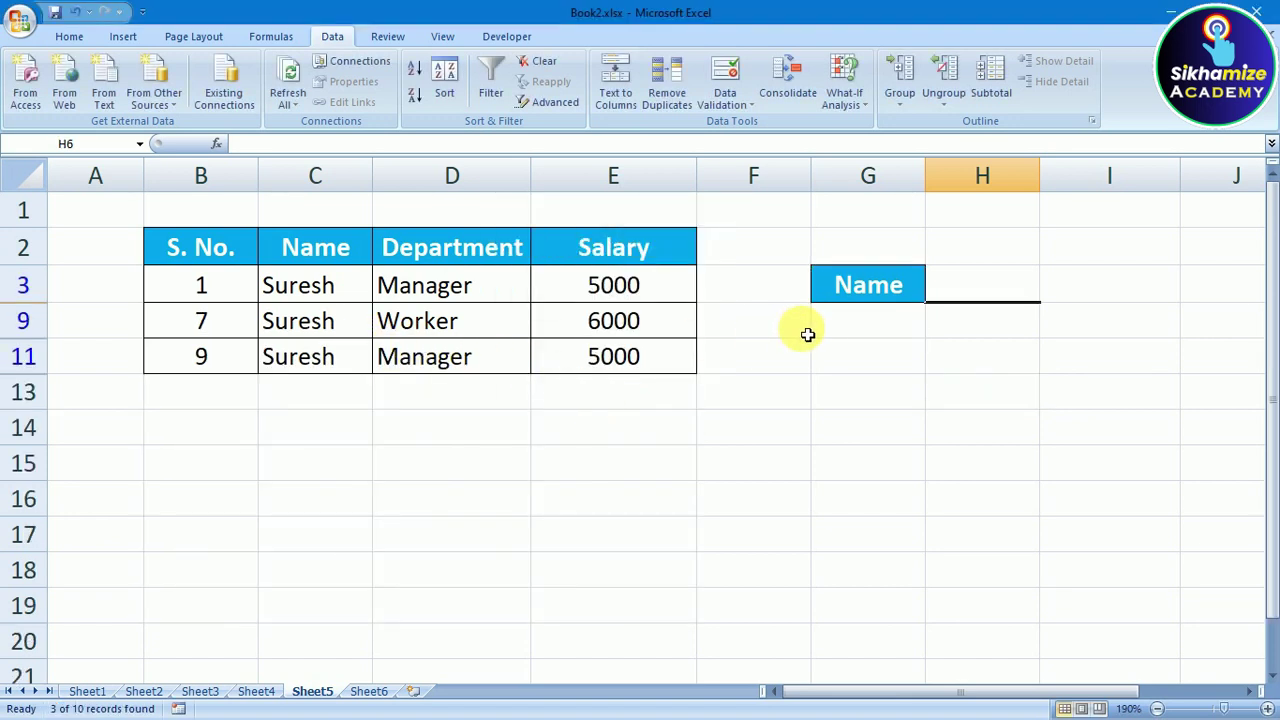
drag(203, 247, 601, 357)
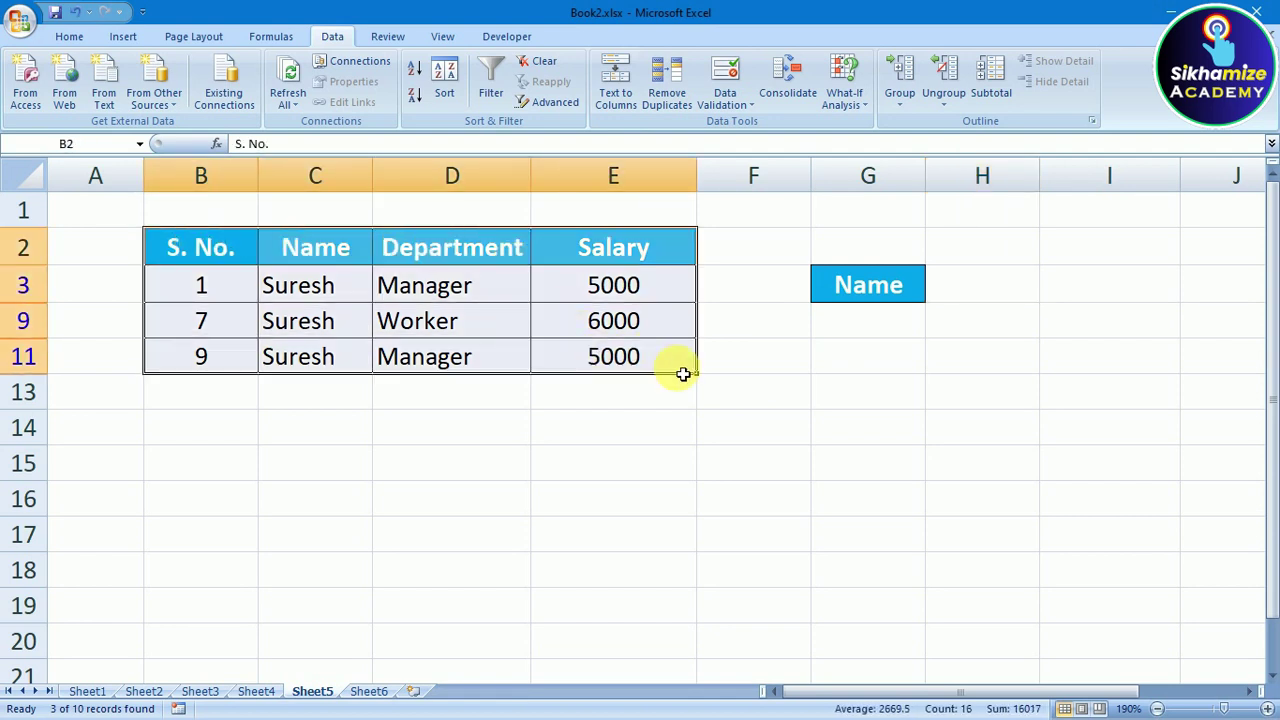
click(544, 61)
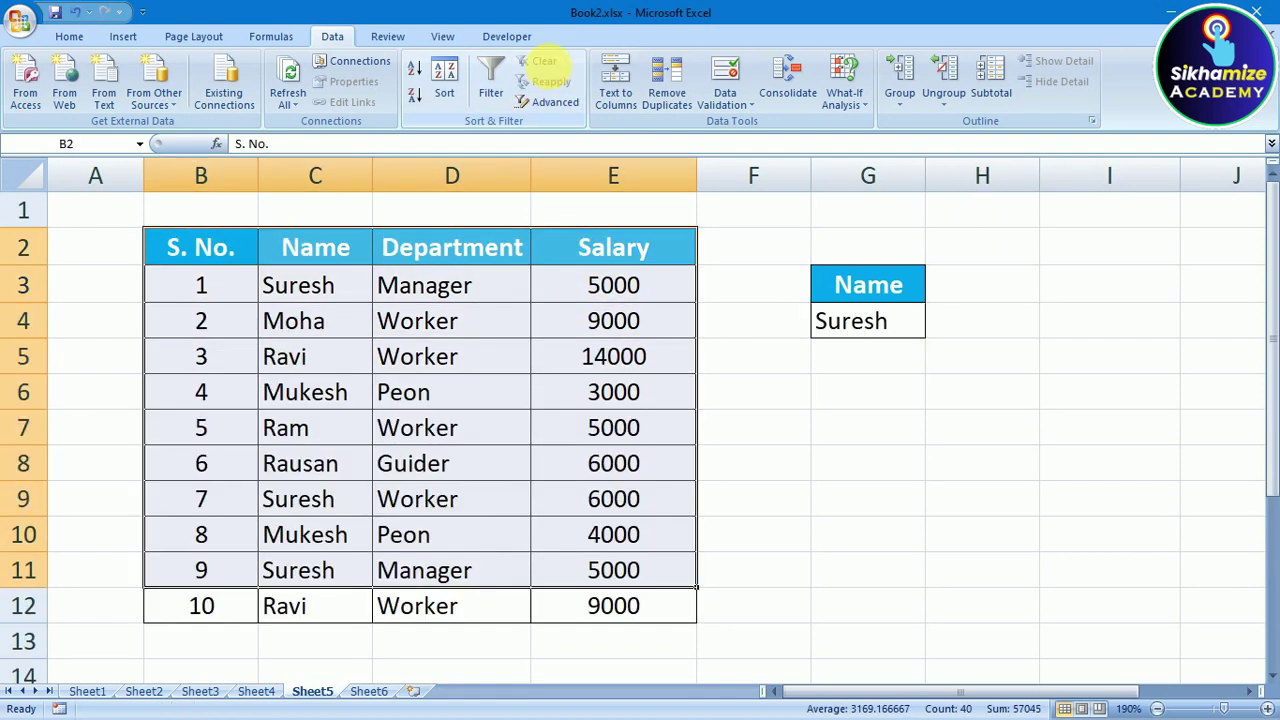
Step: Check the criteria cells G3 (Name) and G4 (Suresh)
click(775, 432)
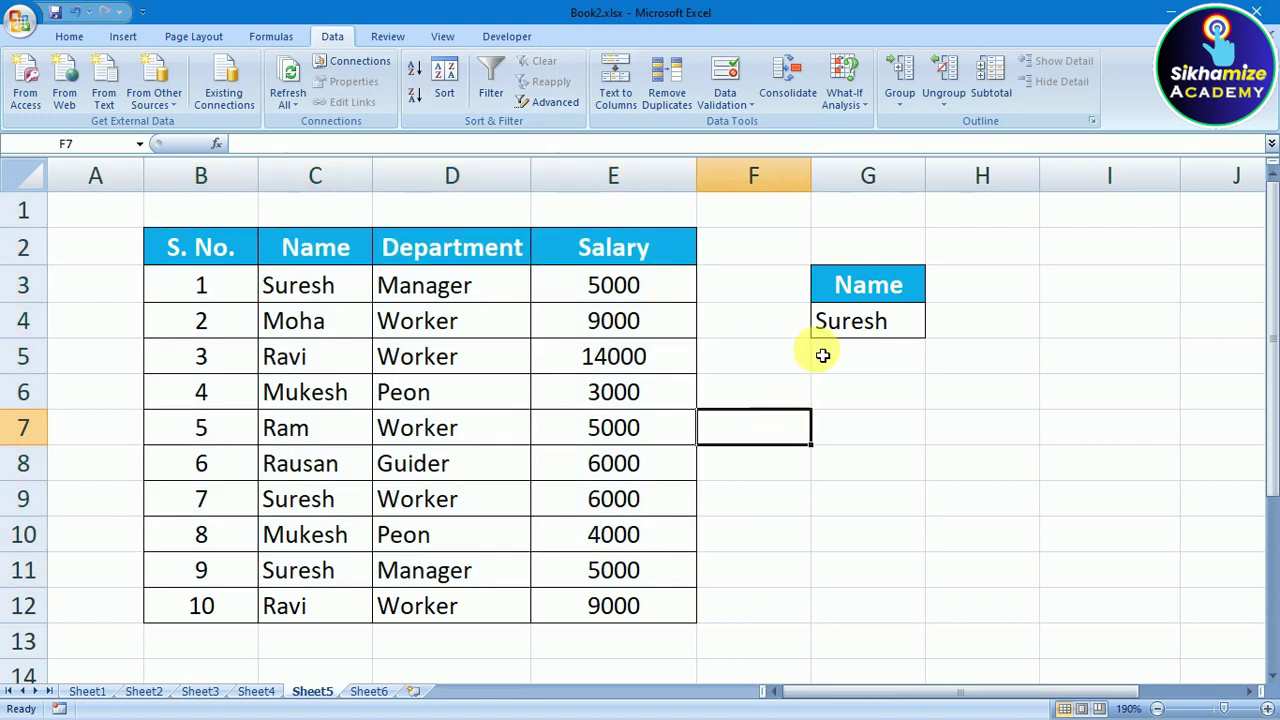
click(859, 295)
click(860, 323)
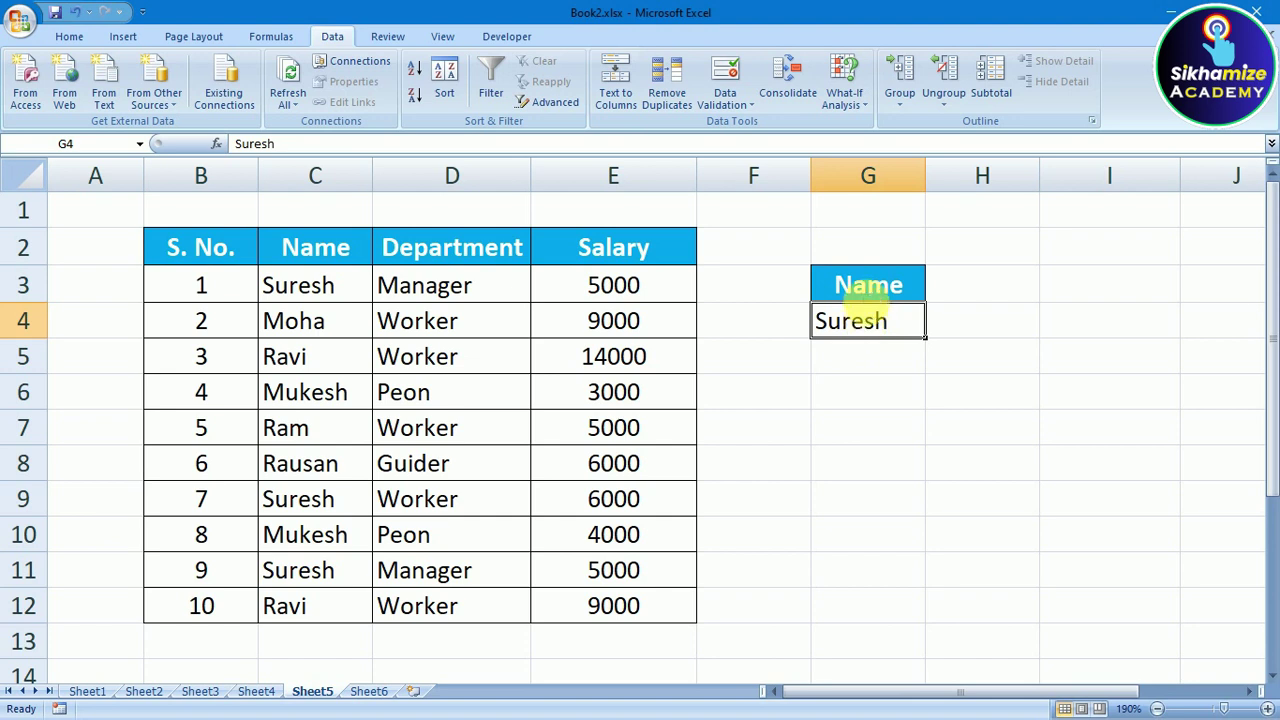
click(866, 294)
click(869, 330)
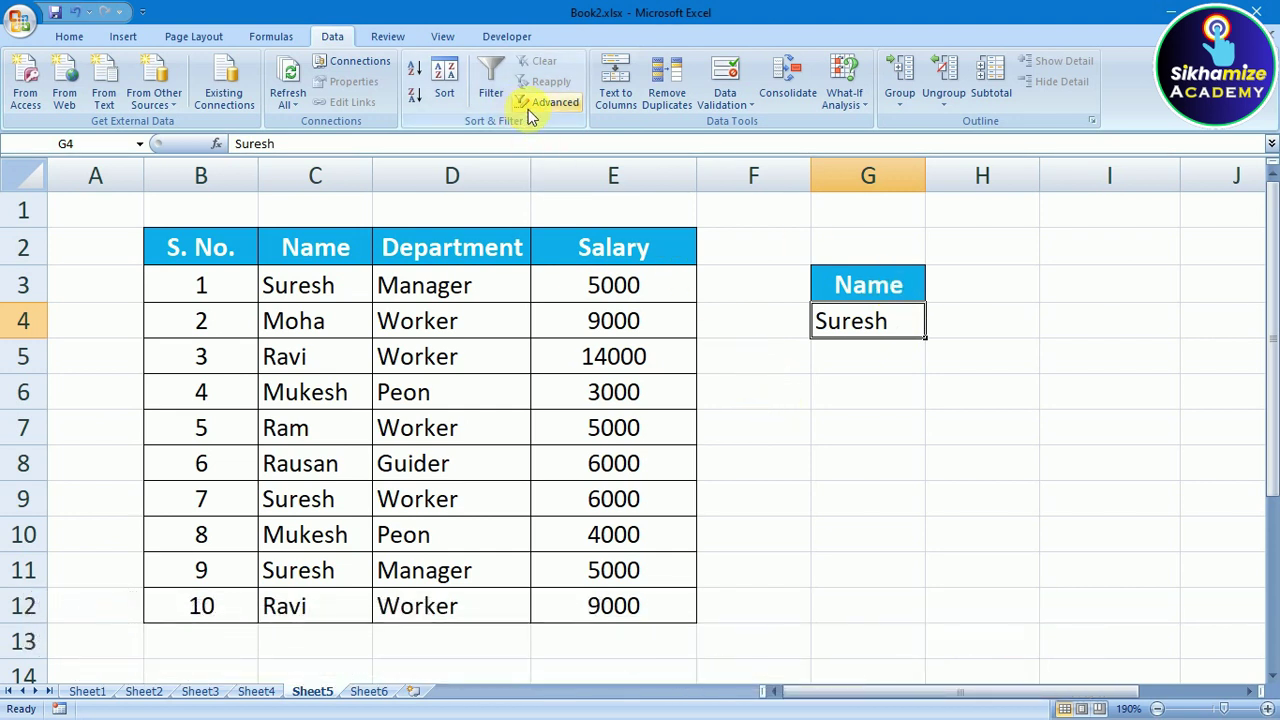
Step: Rerun Advanced Filter with list B2:E12 and criteria G3:G4, then clear it
click(545, 104)
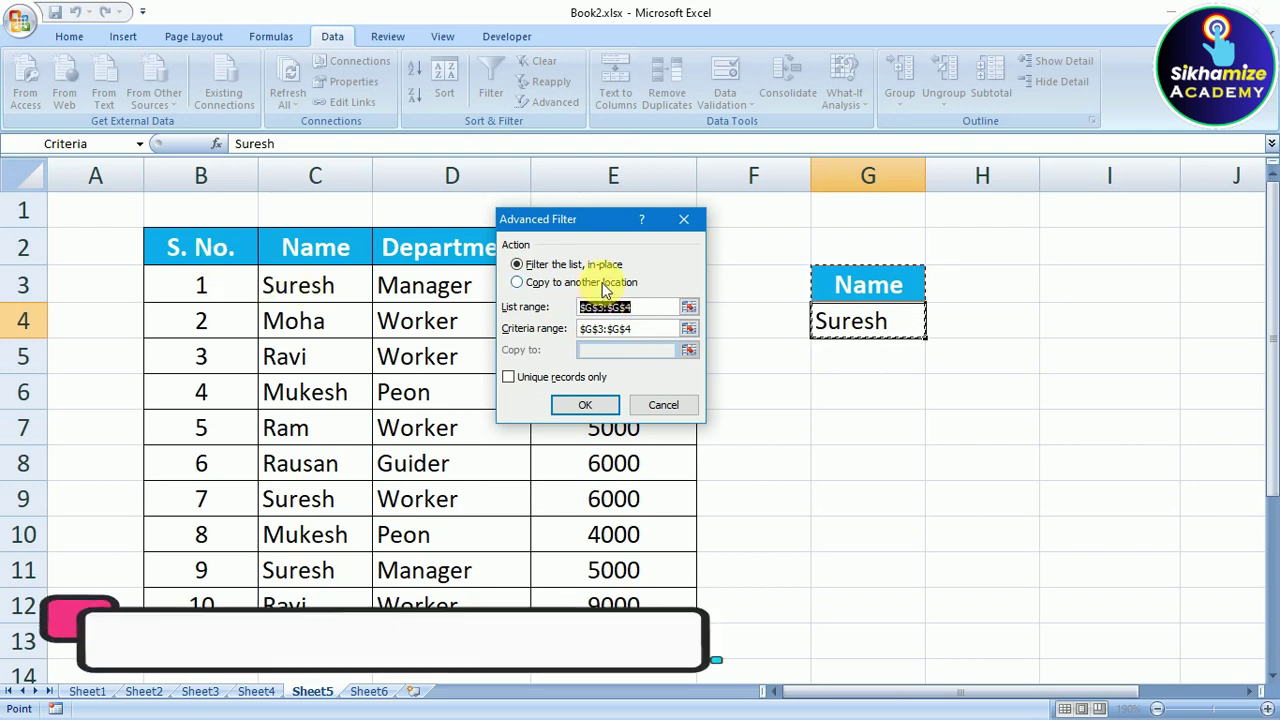
mouse_move(186, 250)
mouse_down()
mouse_move(352, 271)
mouse_move(588, 596)
mouse_up()
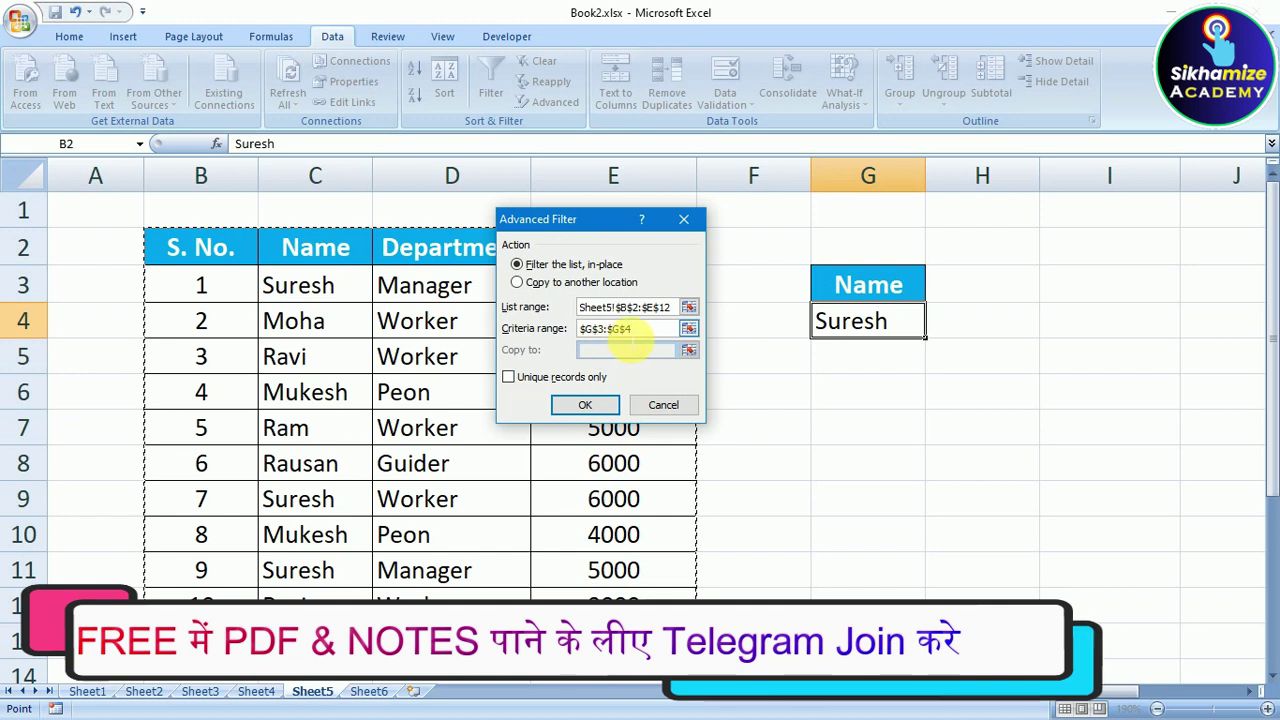
drag(651, 329, 578, 331)
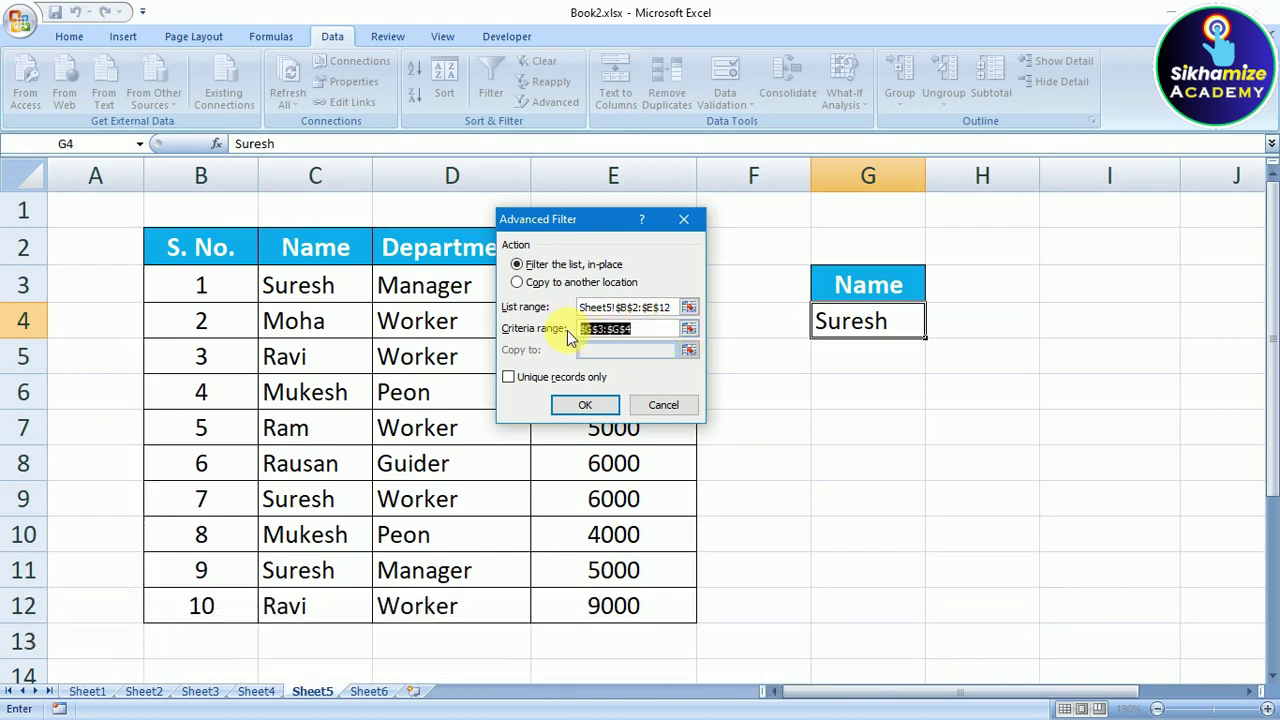
drag(837, 283, 856, 310)
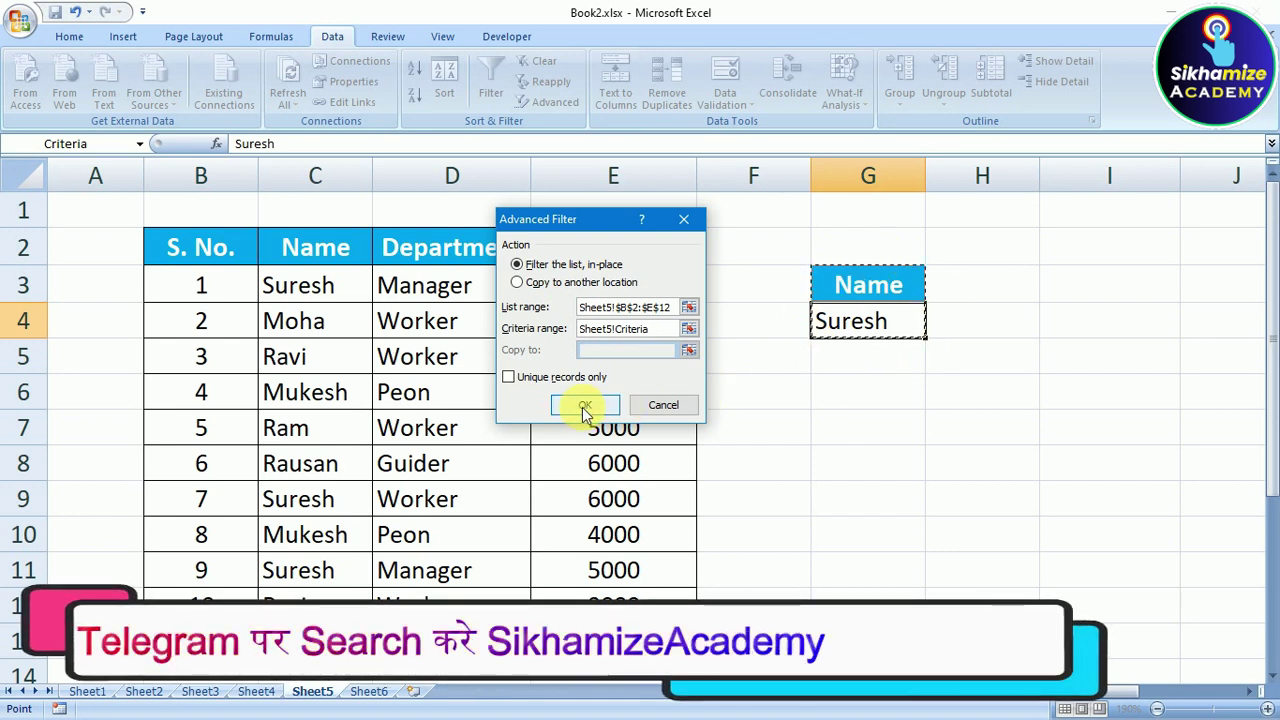
click(584, 405)
drag(268, 287, 646, 349)
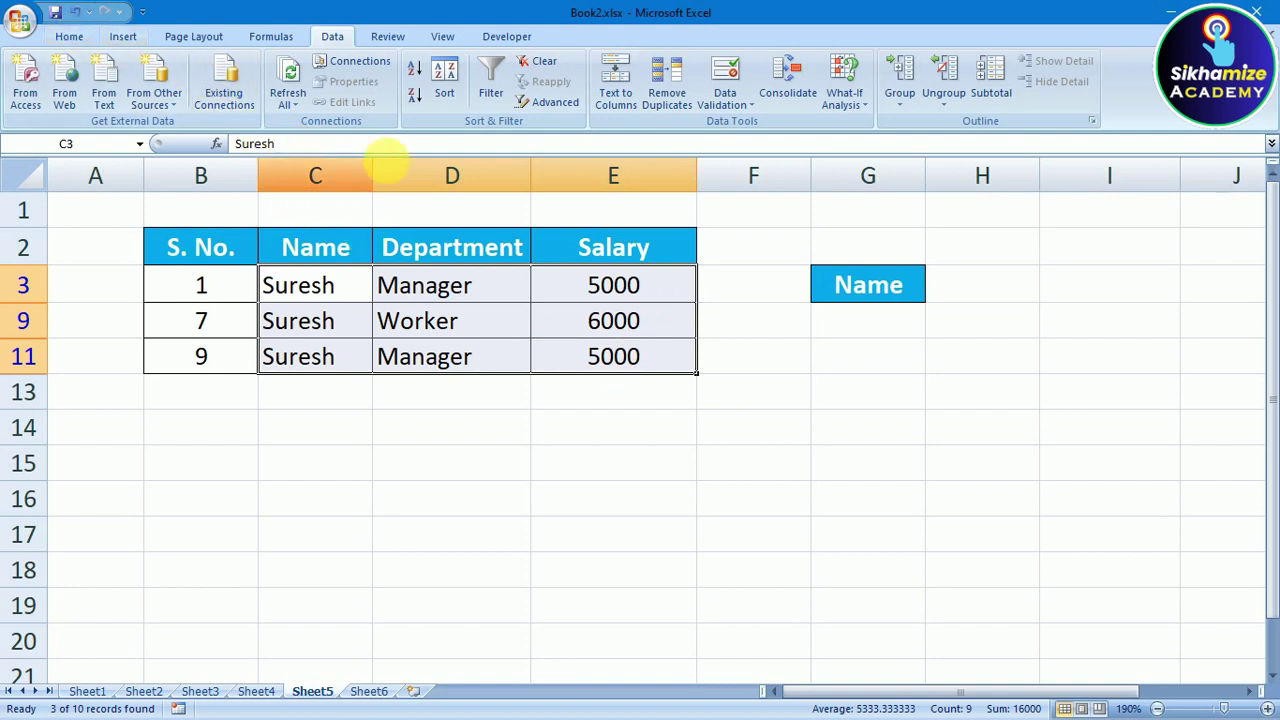
click(530, 66)
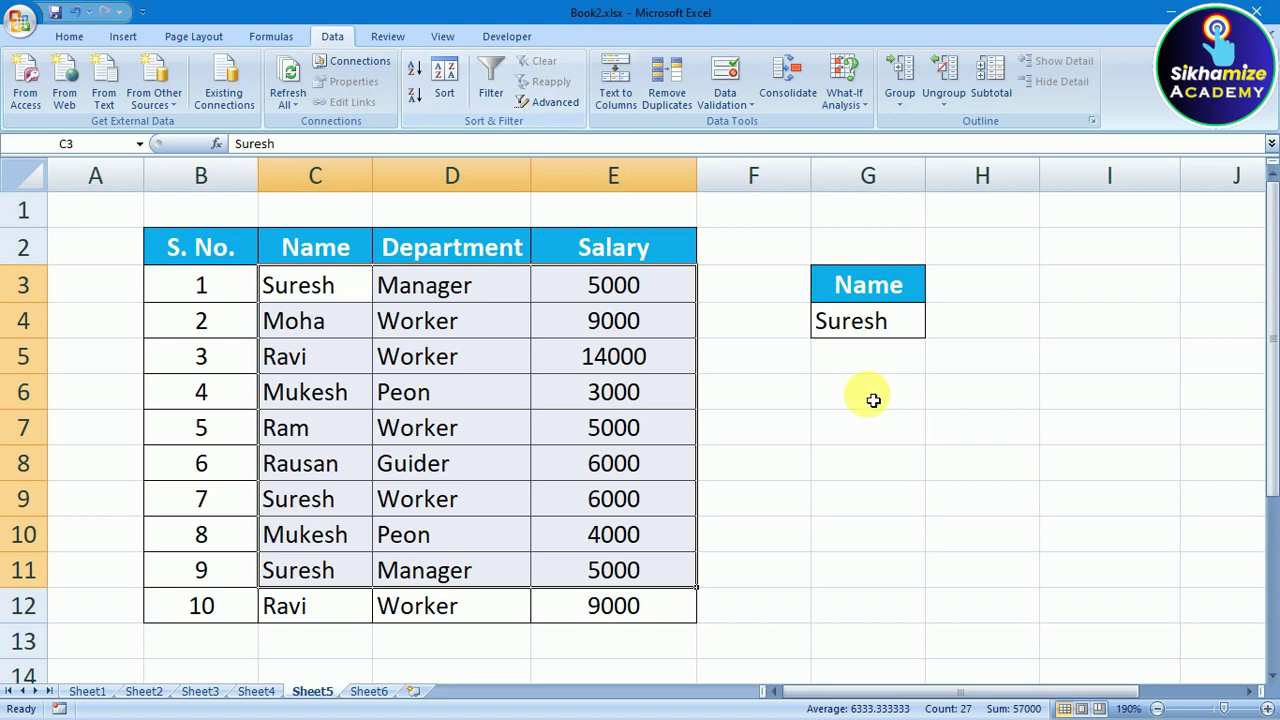
Step: Copy the Department heading from D2 into H3 and widen column H to fit
click(873, 400)
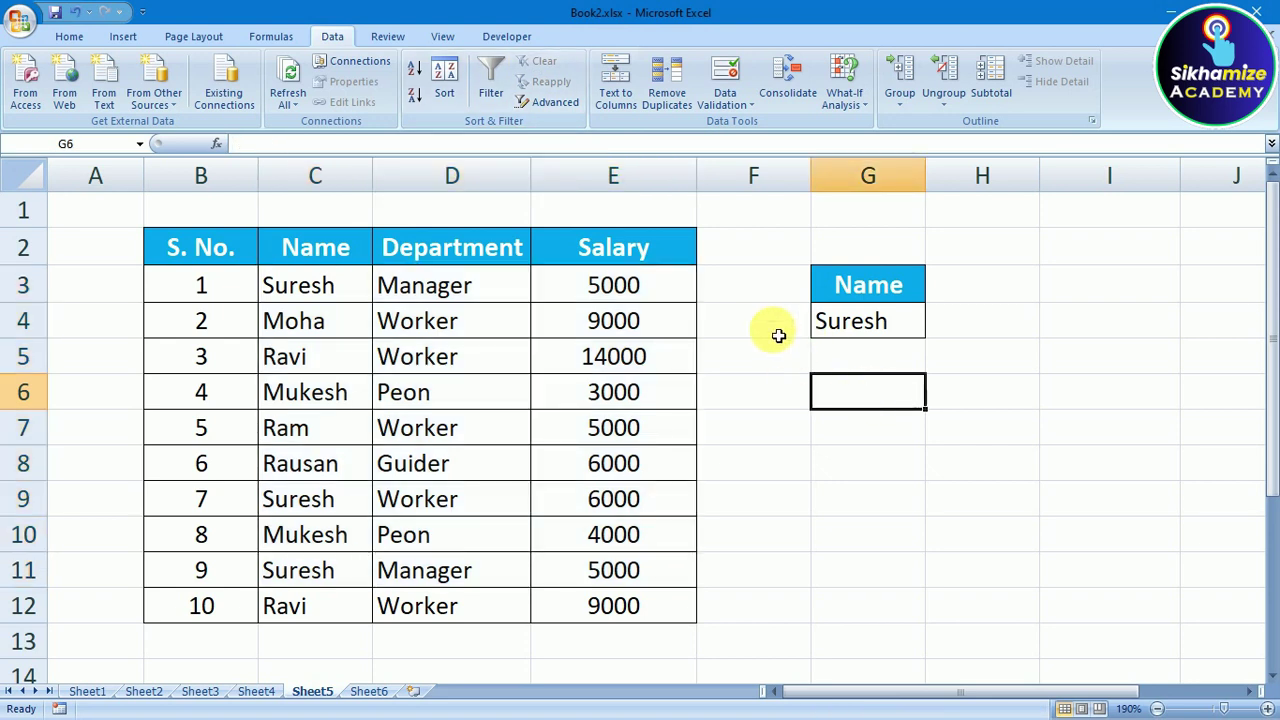
click(437, 259)
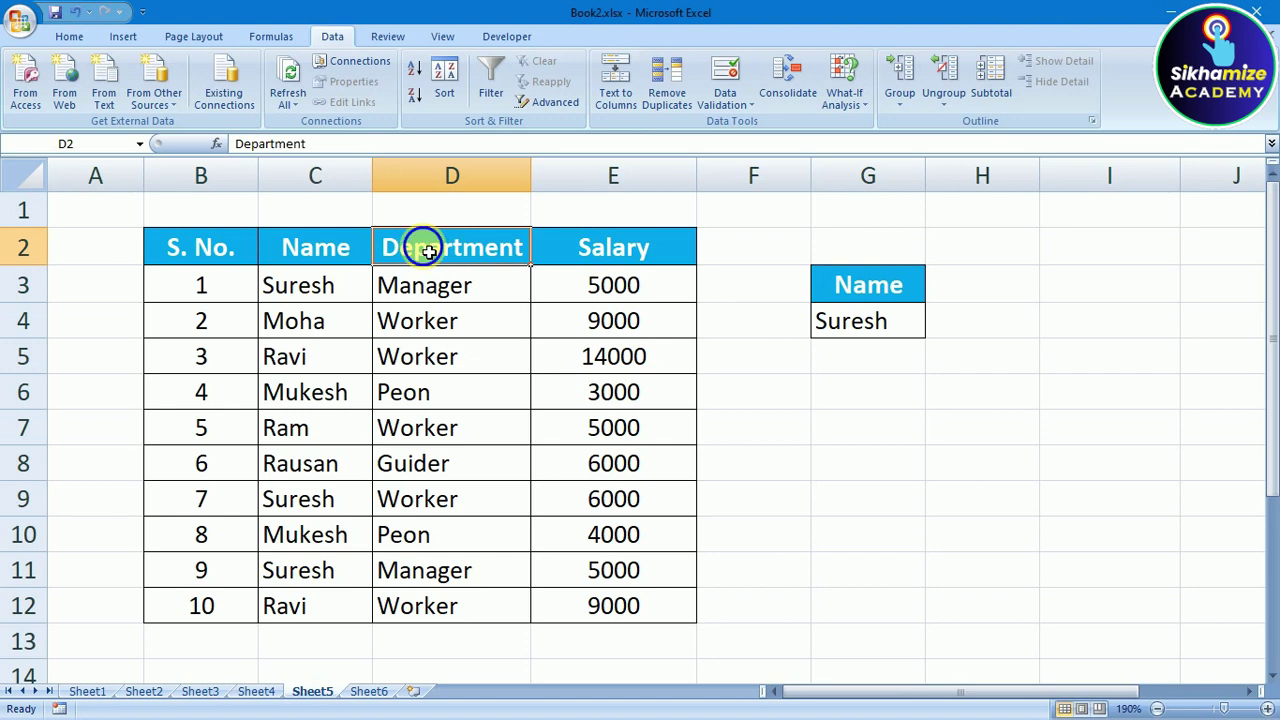
right_click(429, 252)
click(466, 282)
click(980, 290)
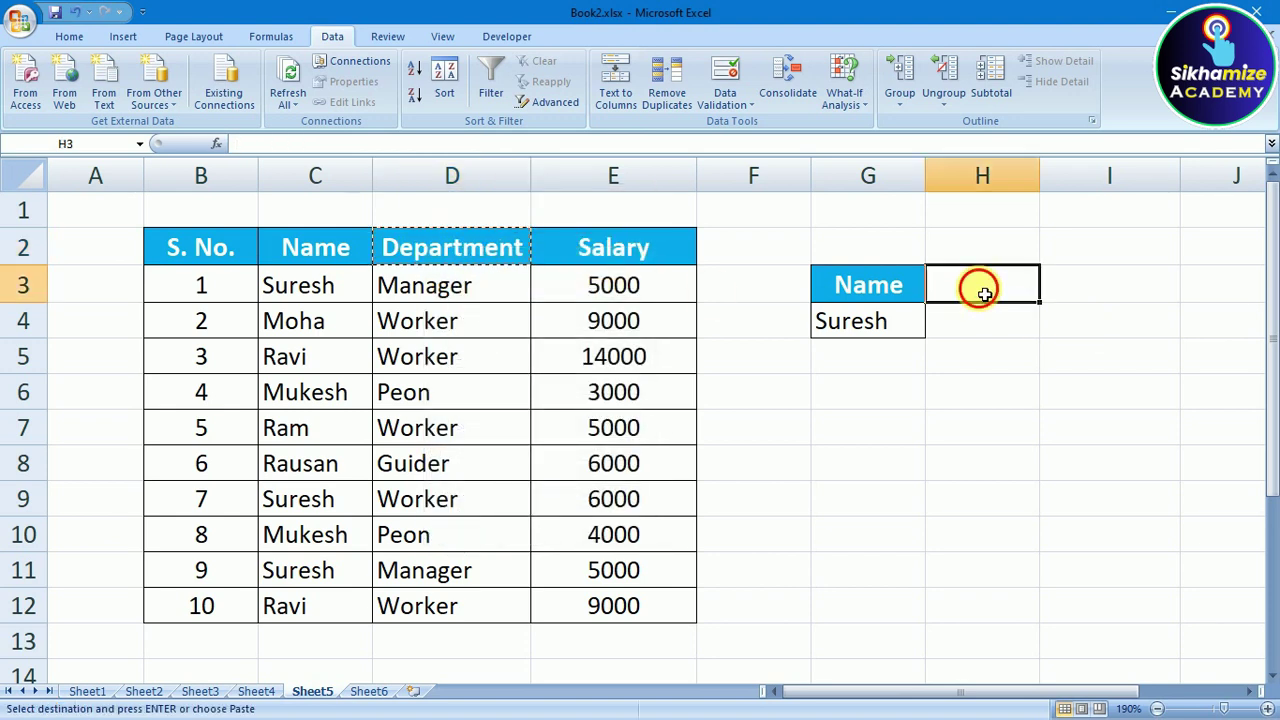
right_click(981, 290)
click(1020, 342)
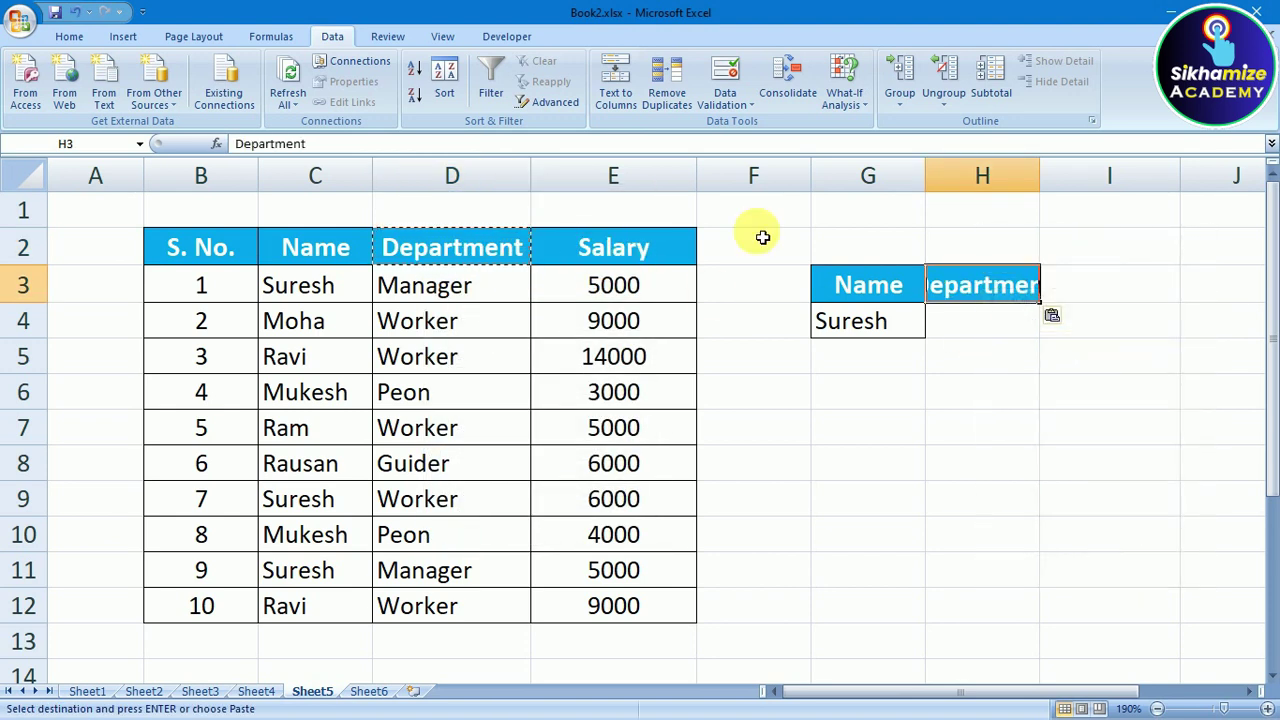
drag(1055, 179, 1080, 179)
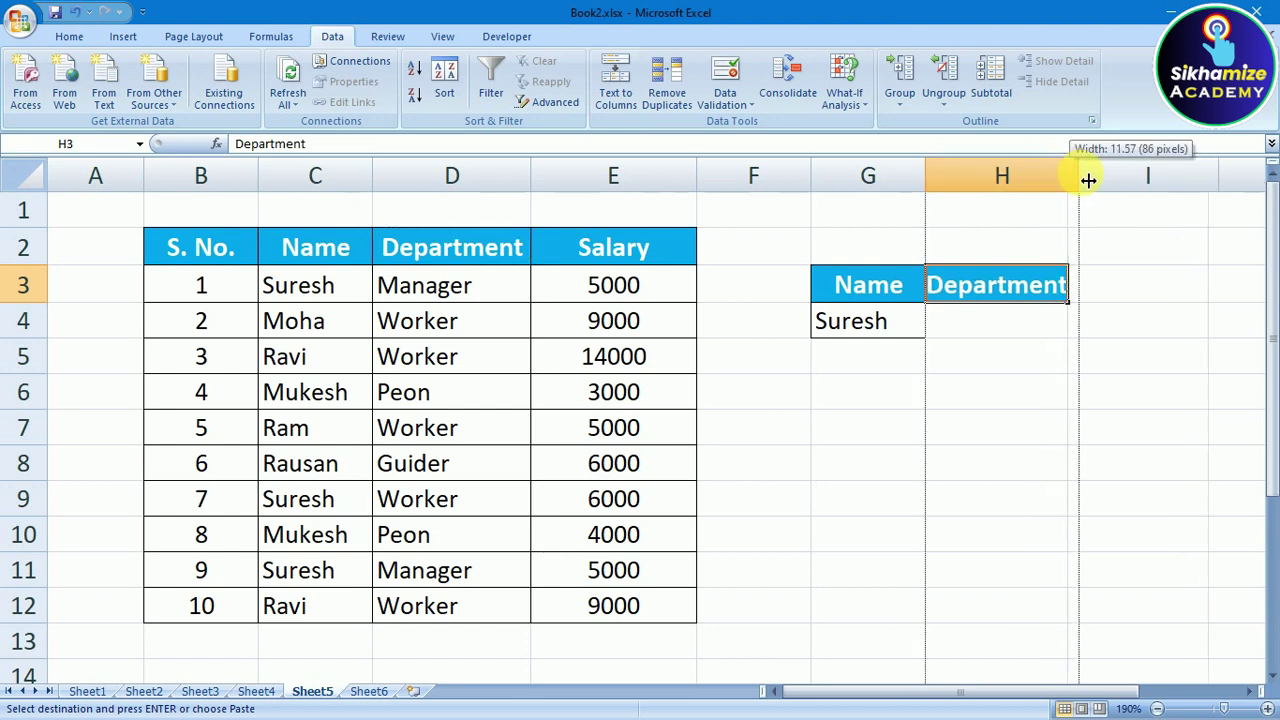
Step: Copy Manager from D3 into H4
click(441, 296)
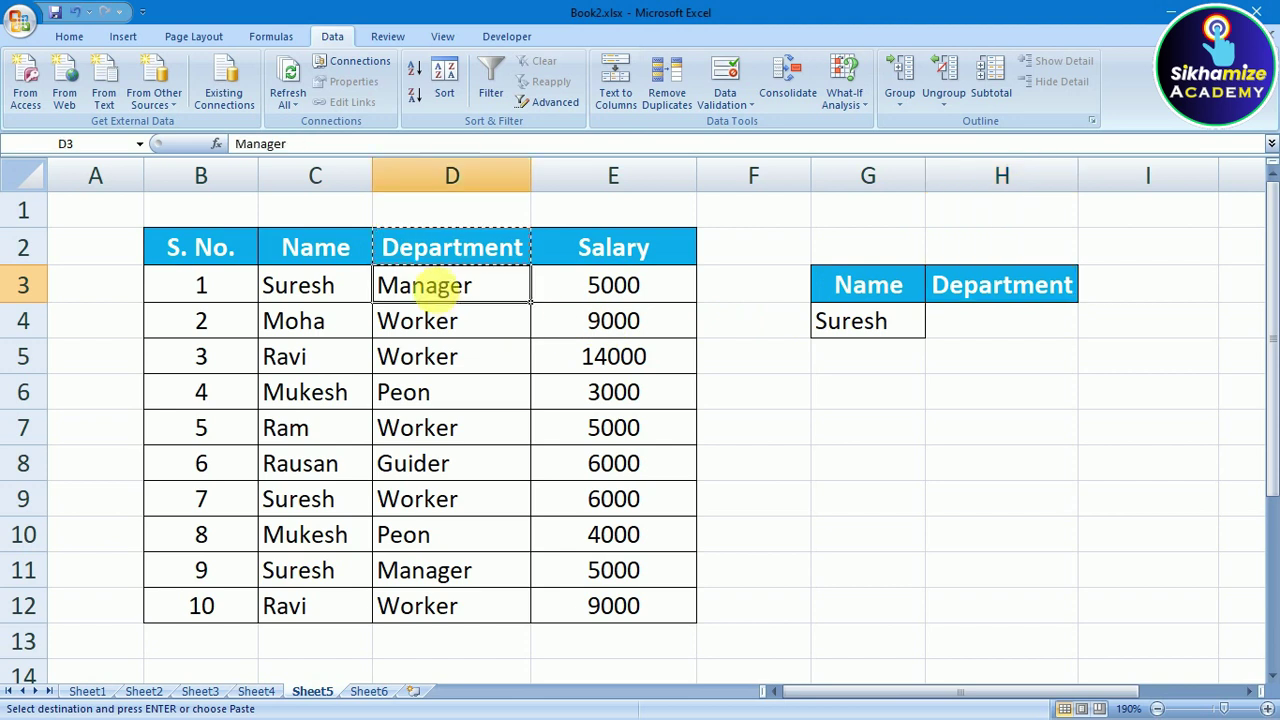
right_click(441, 296)
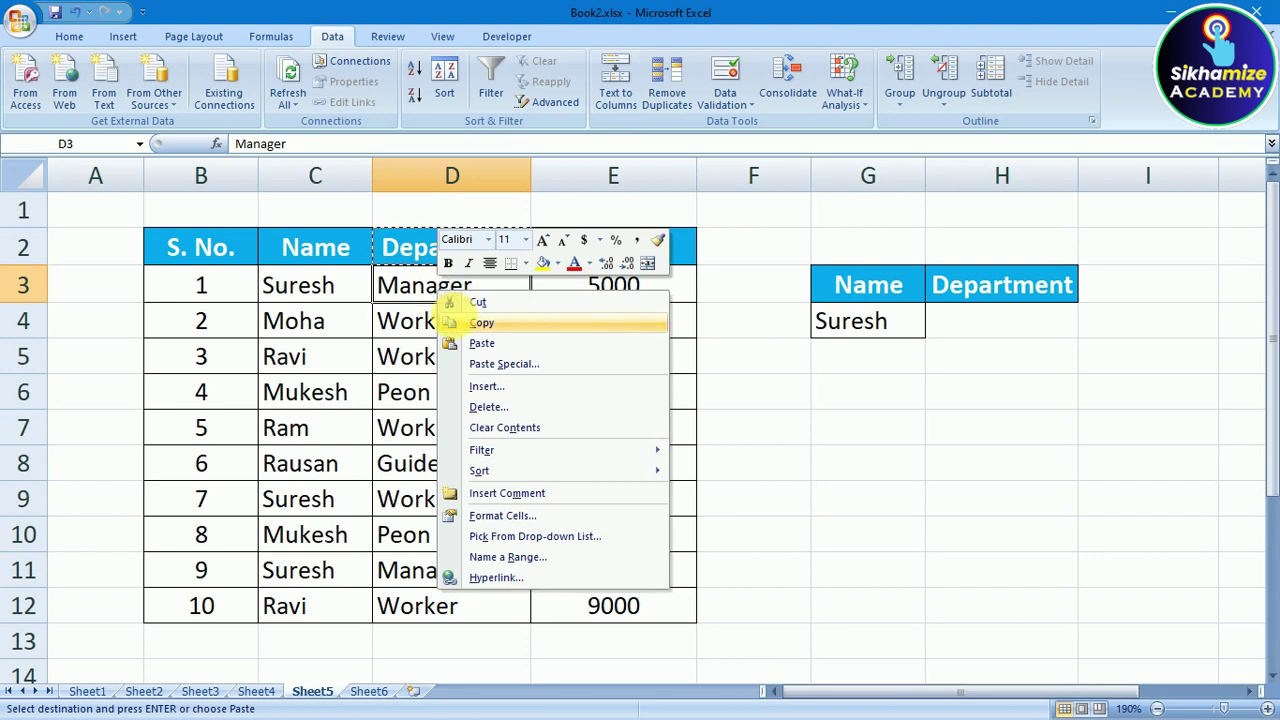
click(474, 320)
click(1015, 328)
right_click(1015, 328)
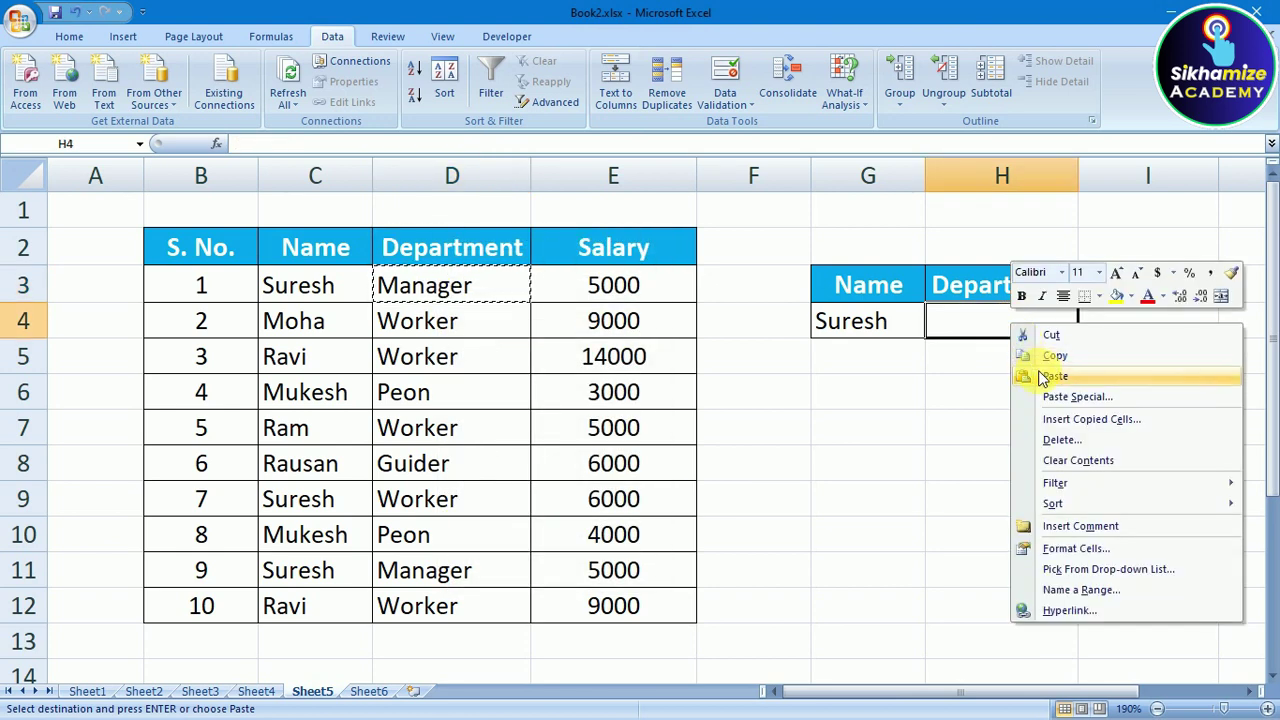
click(1037, 363)
click(980, 388)
Step: Select the G3:G4 criteria cells and cancel editing in the empty cells below
click(880, 319)
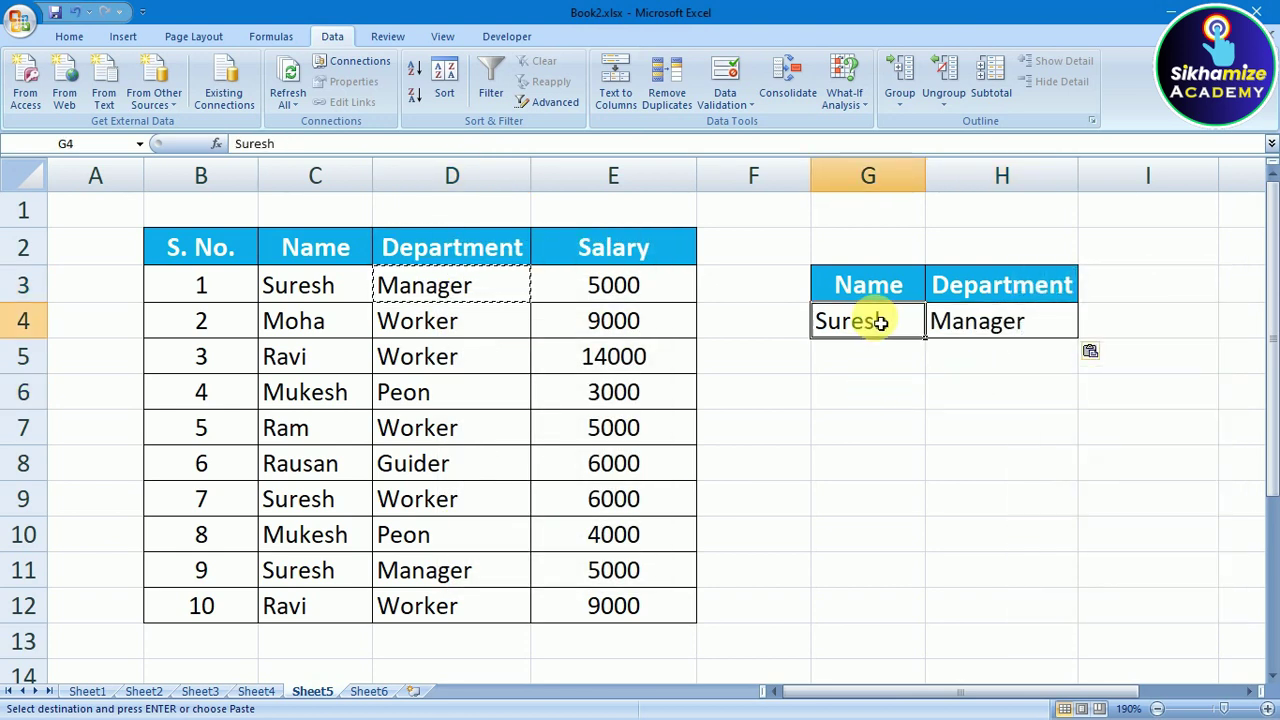
drag(868, 287, 878, 318)
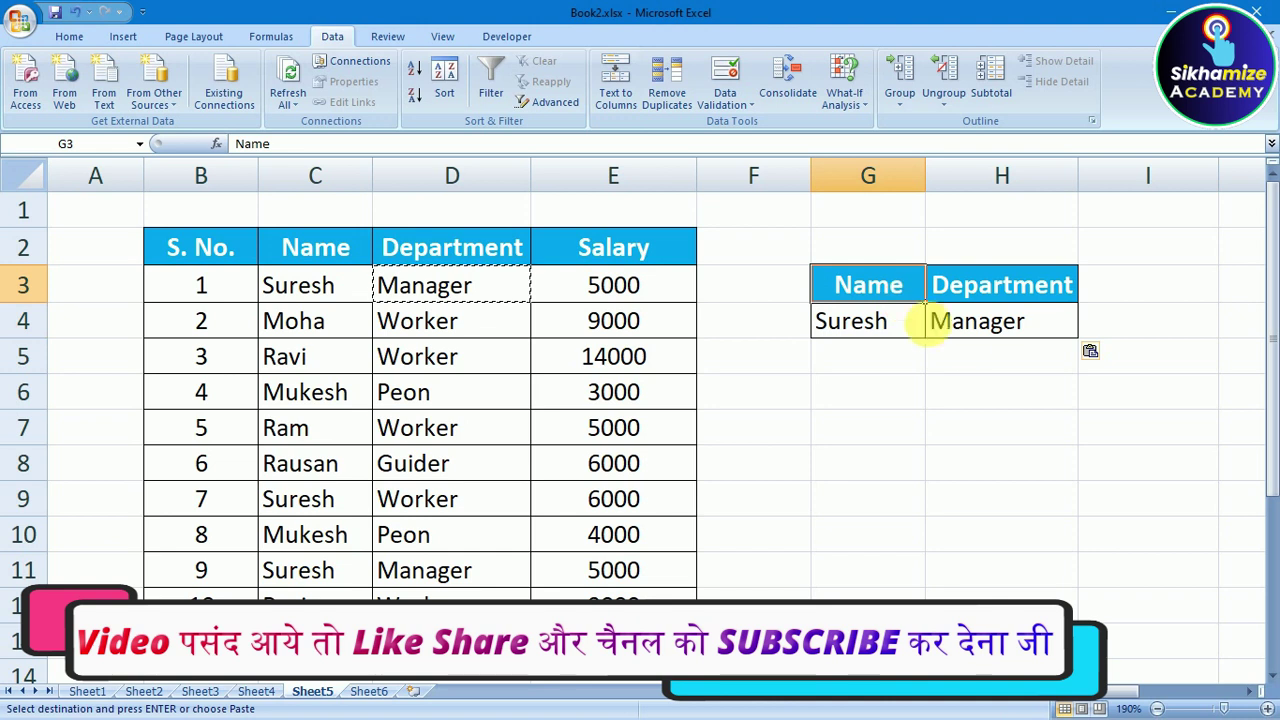
click(957, 360)
key(Escape)
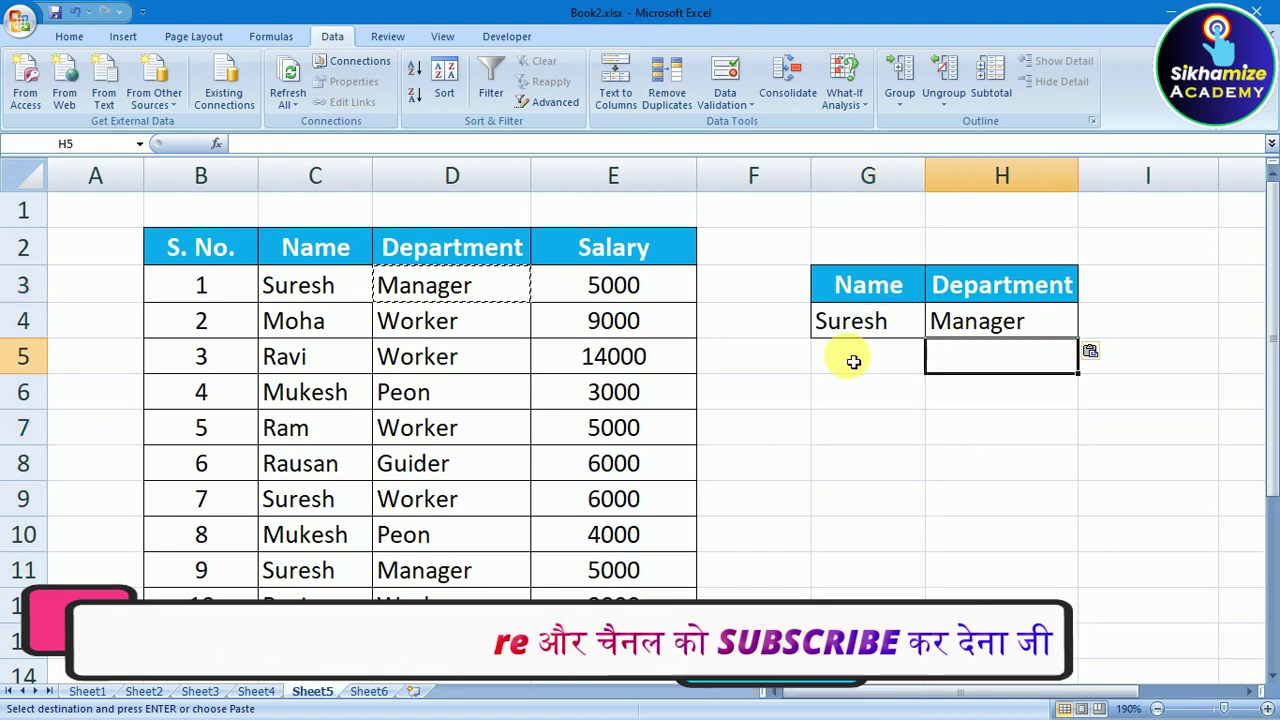
double_click(851, 357)
click(1024, 445)
Step: Select the Suresh and Manager criteria row G4:H4 to check the block
drag(850, 322, 971, 323)
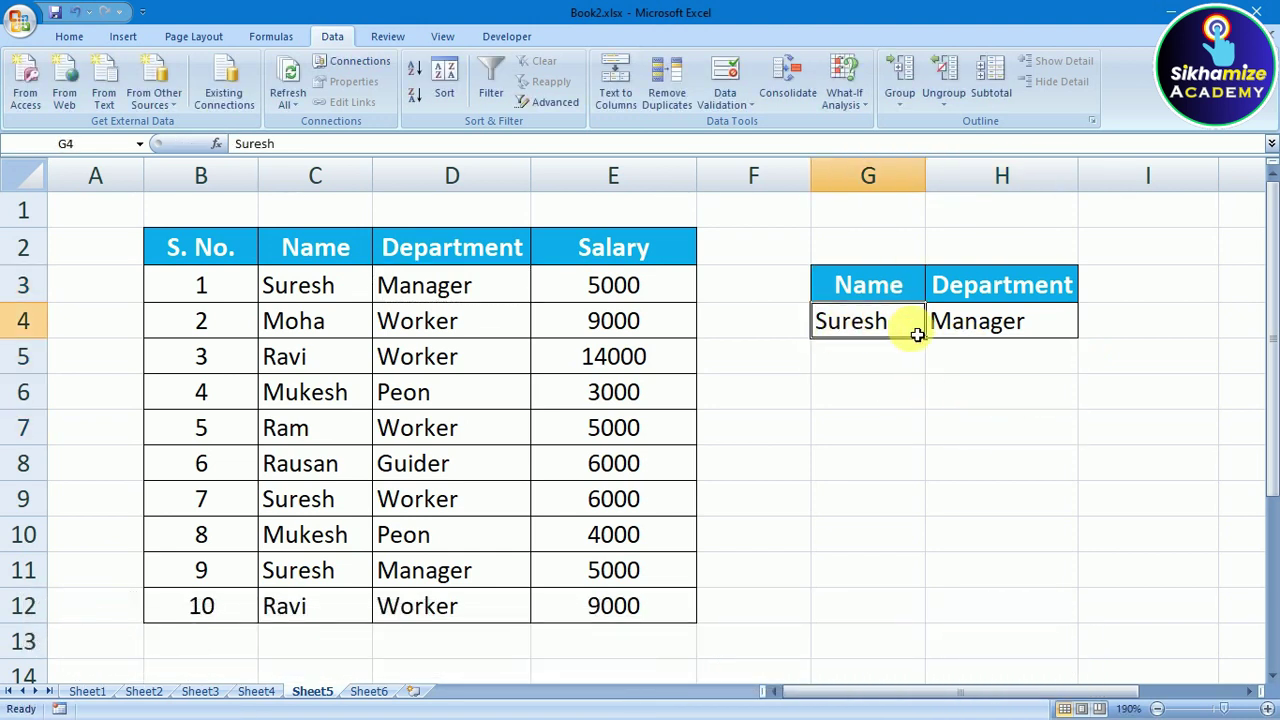
click(971, 322)
click(918, 366)
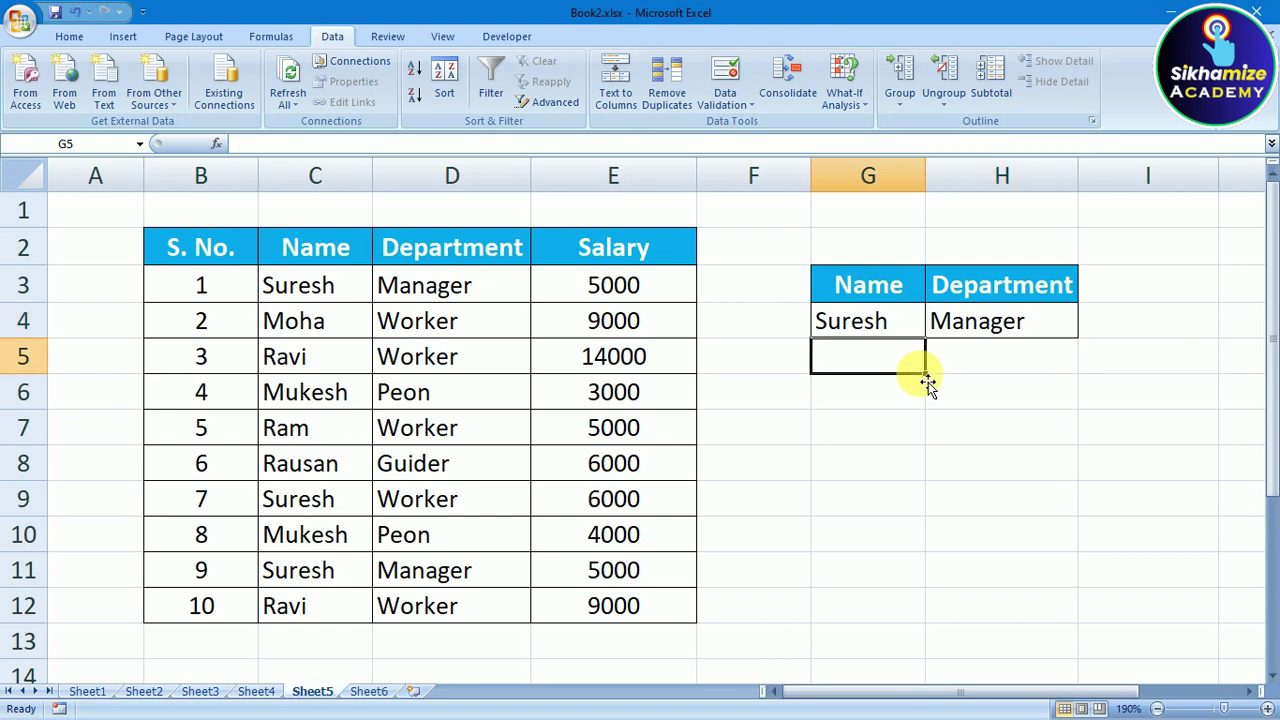
mouse_move(866, 322)
mouse_down()
mouse_move(1015, 330)
mouse_move(862, 322)
mouse_move(951, 320)
mouse_up()
click(993, 333)
click(825, 420)
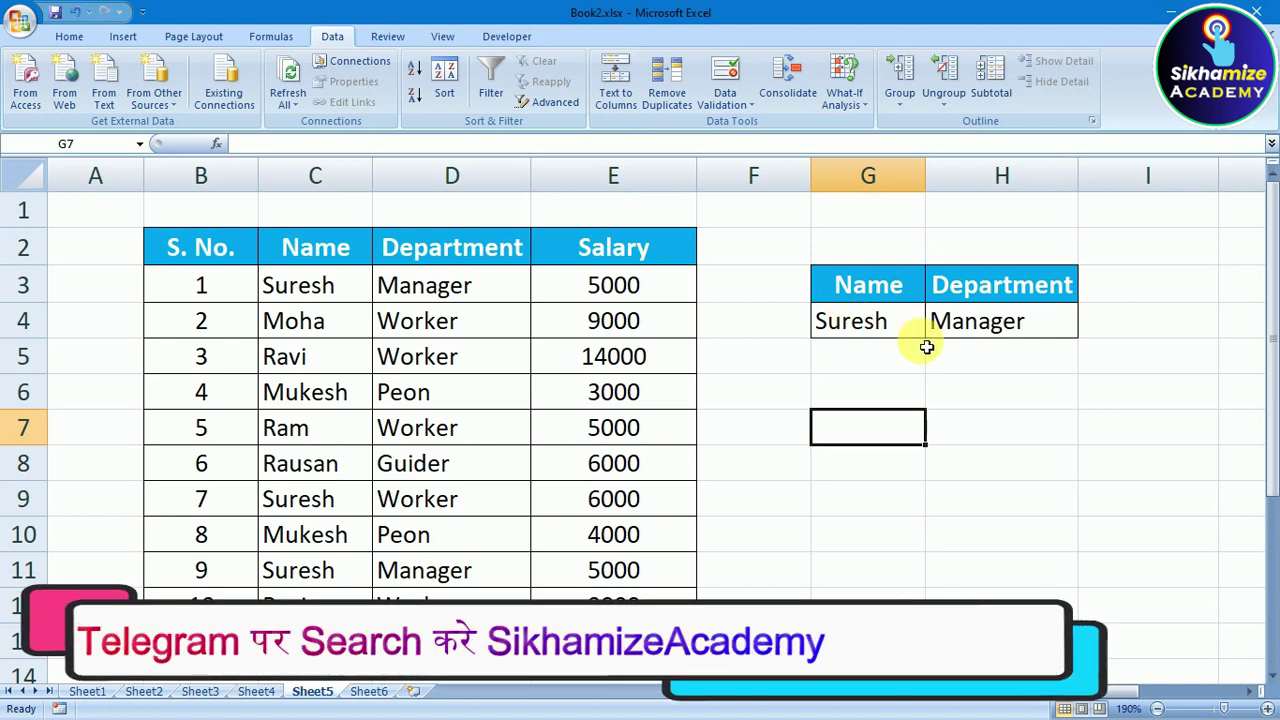
click(866, 321)
Step: Run Advanced Filter on the employee table with criteria G3:H4, leaving records 1 and 9
drag(910, 322, 972, 322)
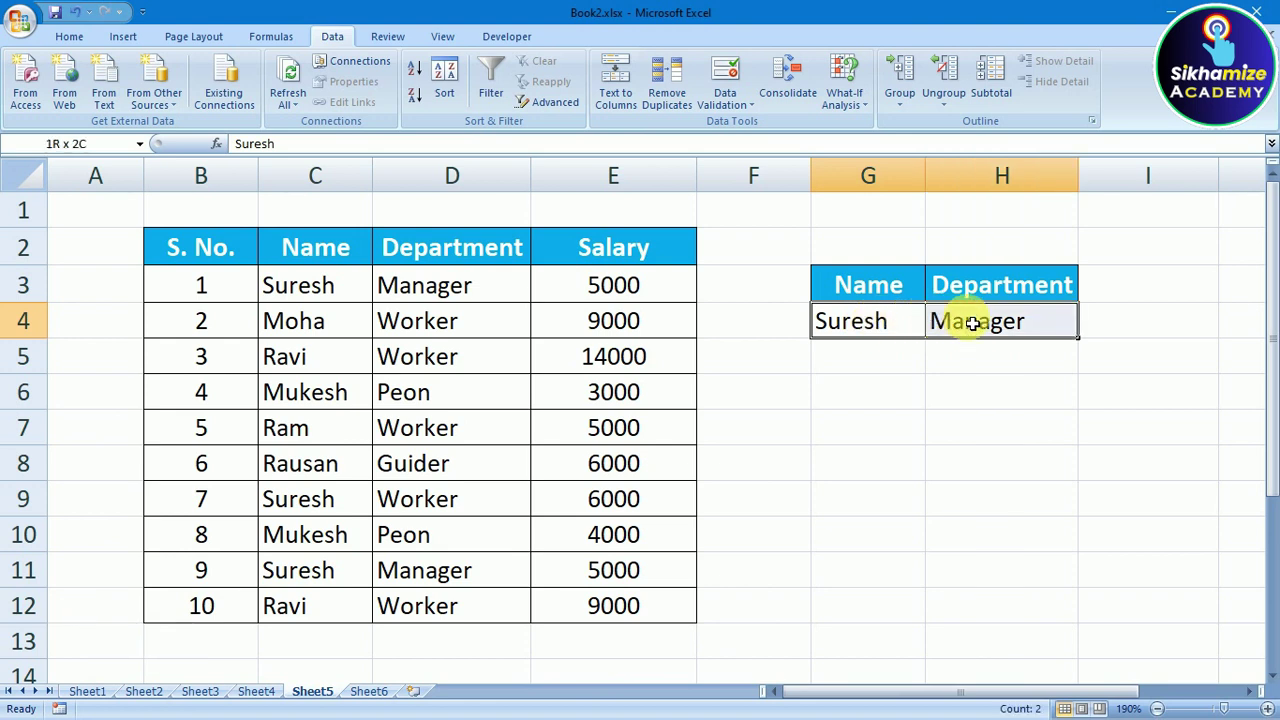
click(856, 393)
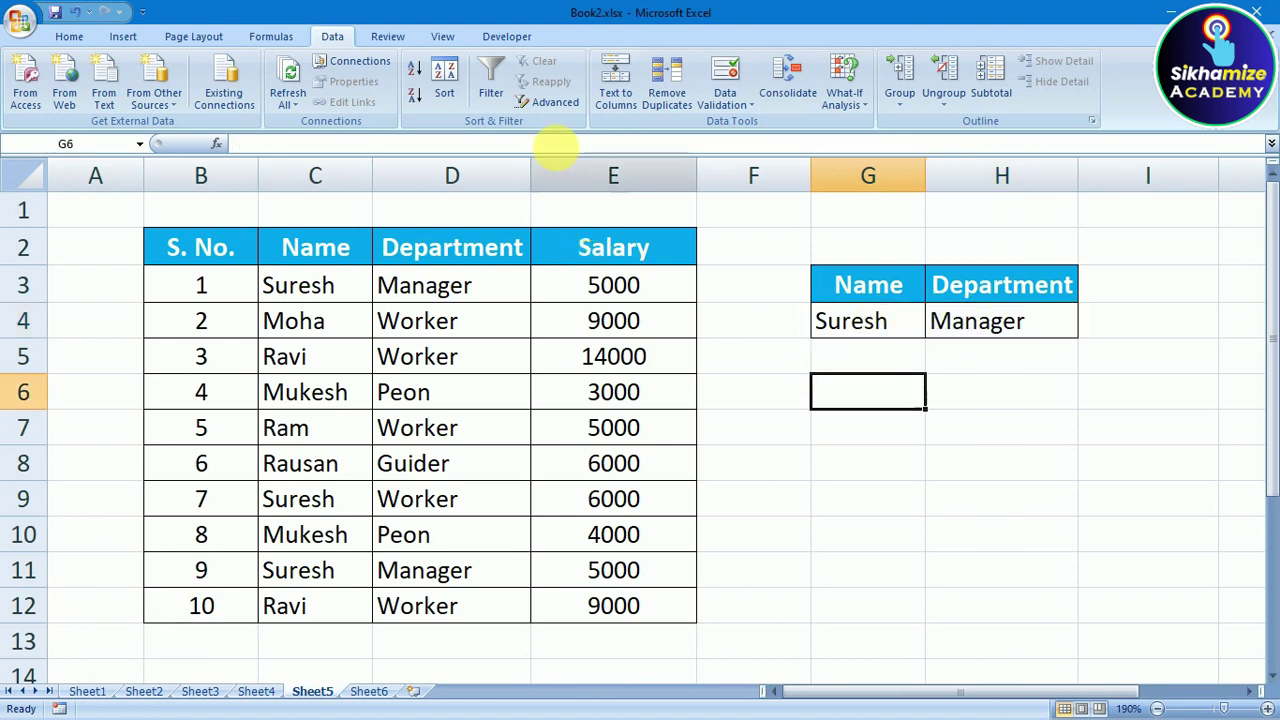
click(553, 110)
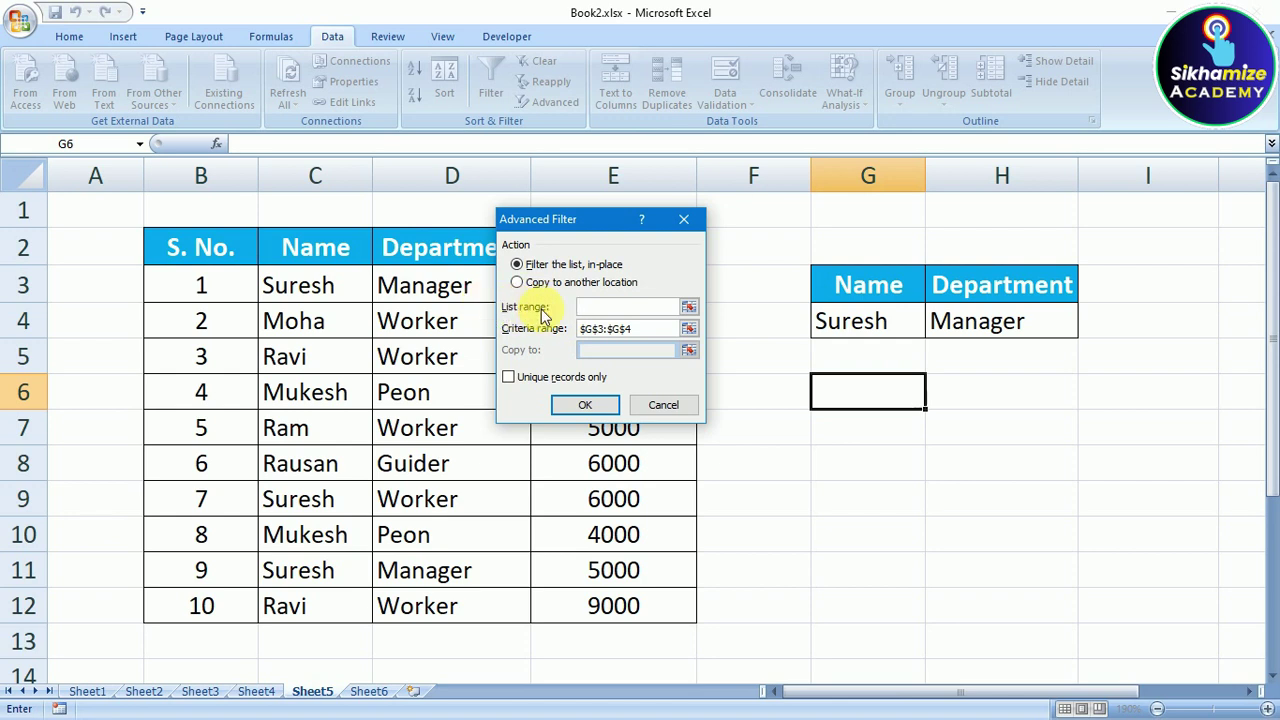
mouse_move(251, 251)
mouse_down()
mouse_move(559, 427)
mouse_move(610, 606)
mouse_up()
click(638, 329)
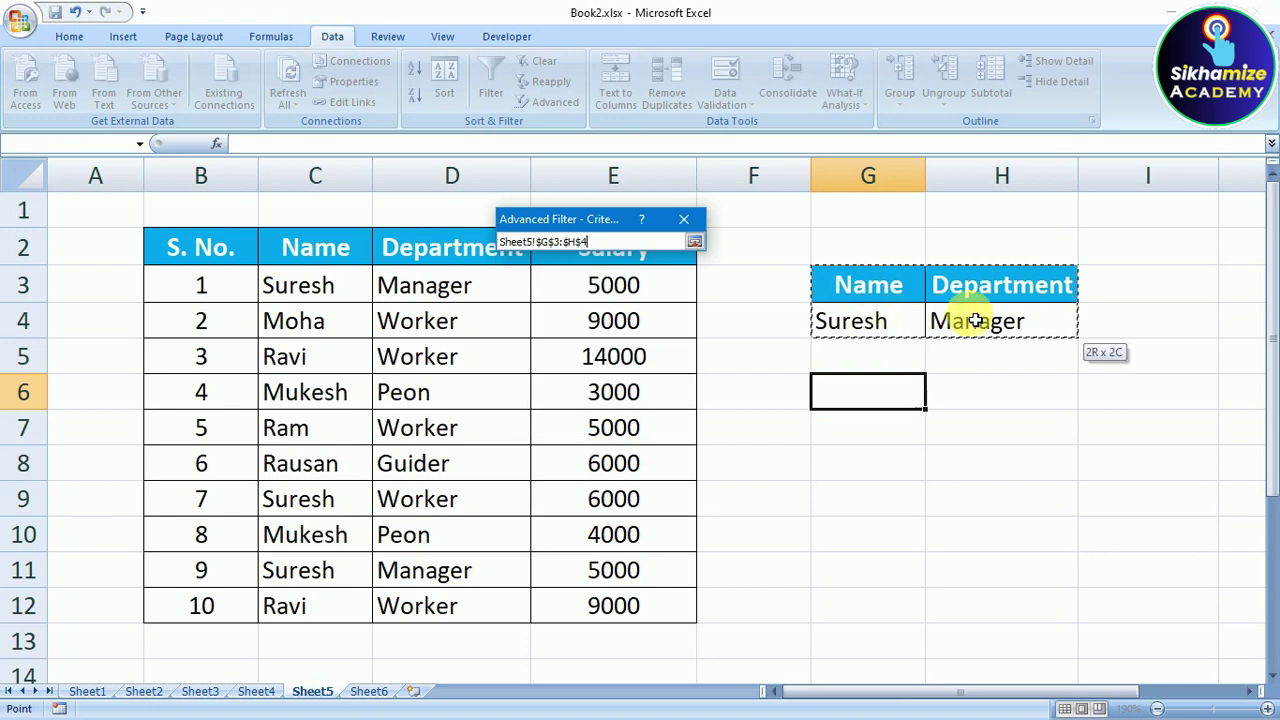
drag(884, 287, 970, 322)
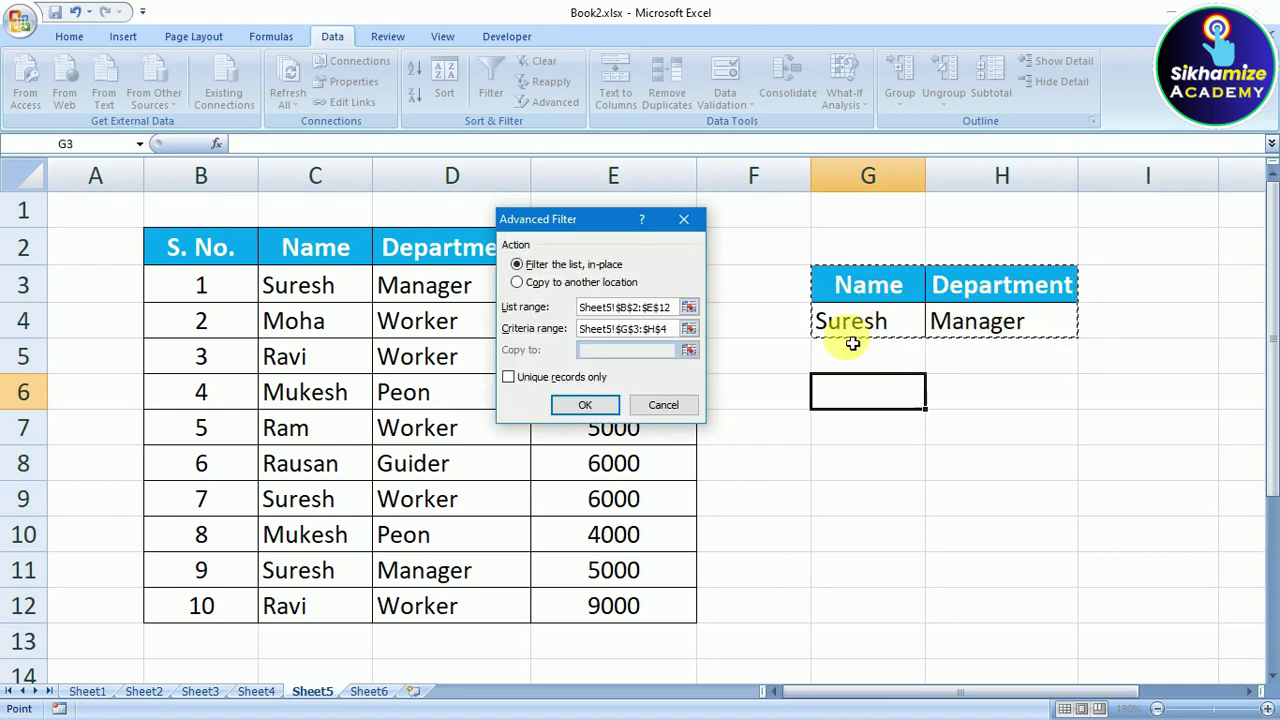
click(585, 405)
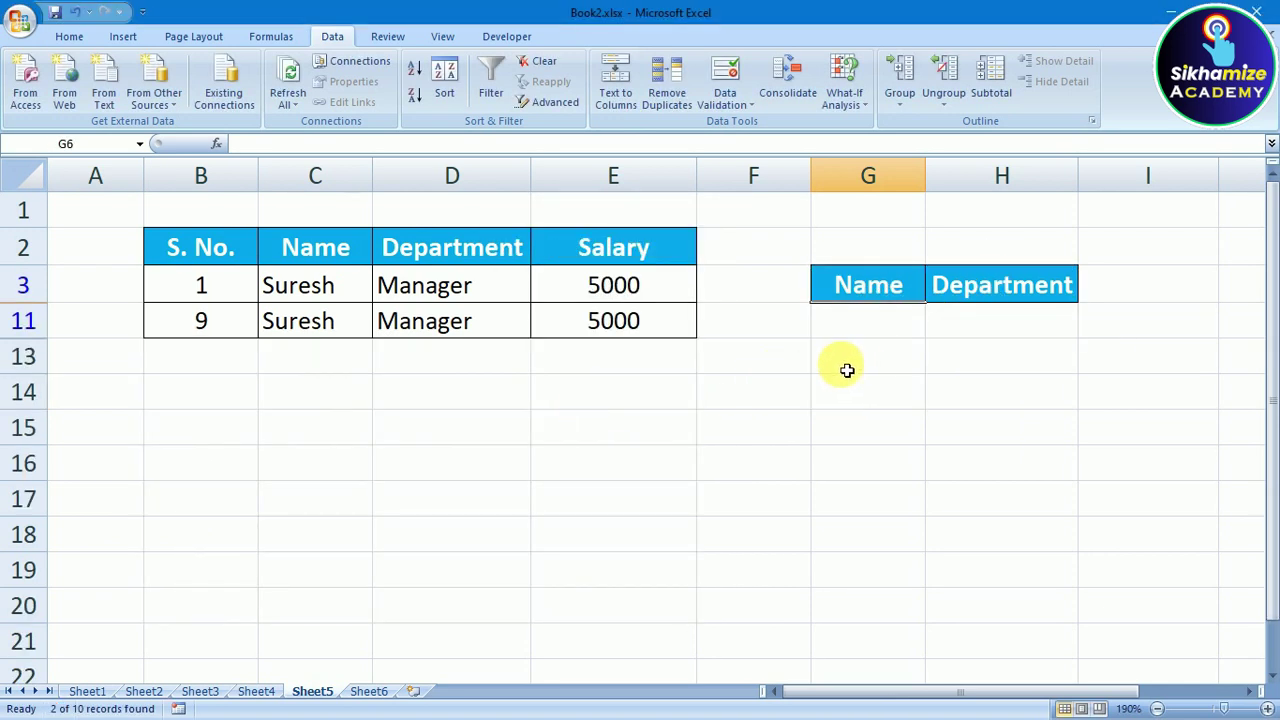
click(328, 293)
click(445, 287)
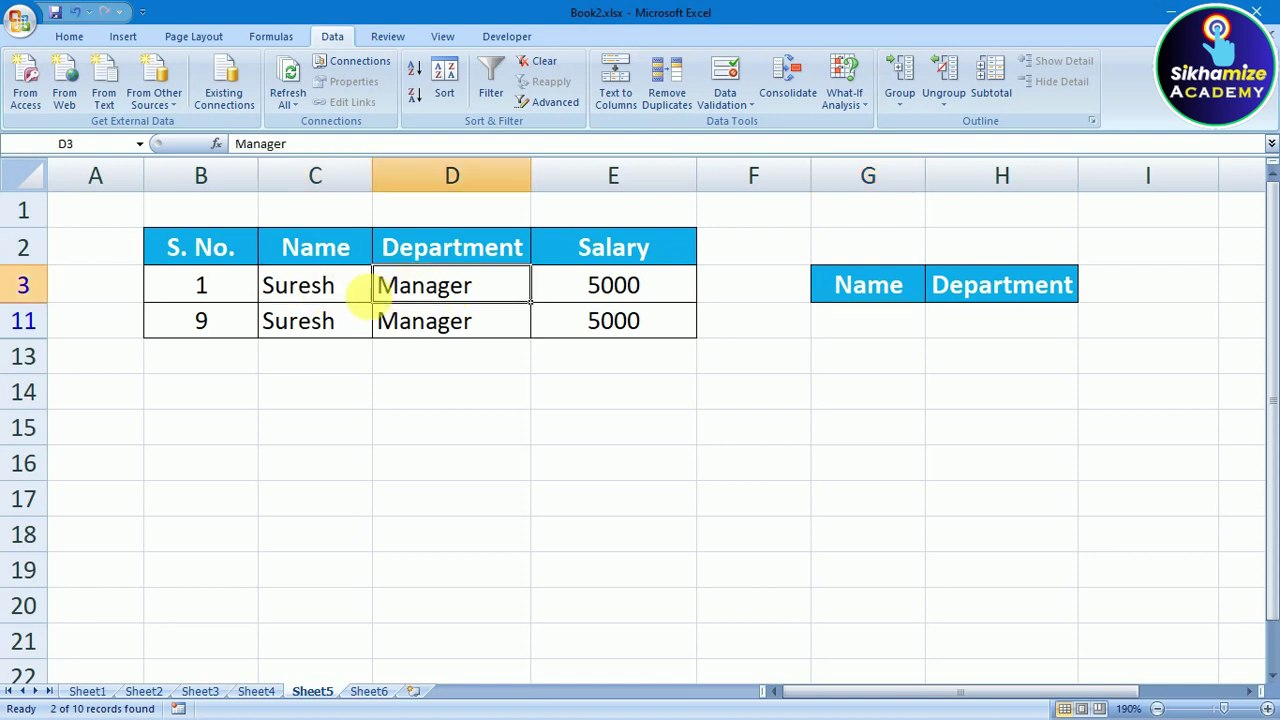
Step: Review the two Suresh/Manager matches, then clear the filter to show all ten records
drag(344, 333, 477, 333)
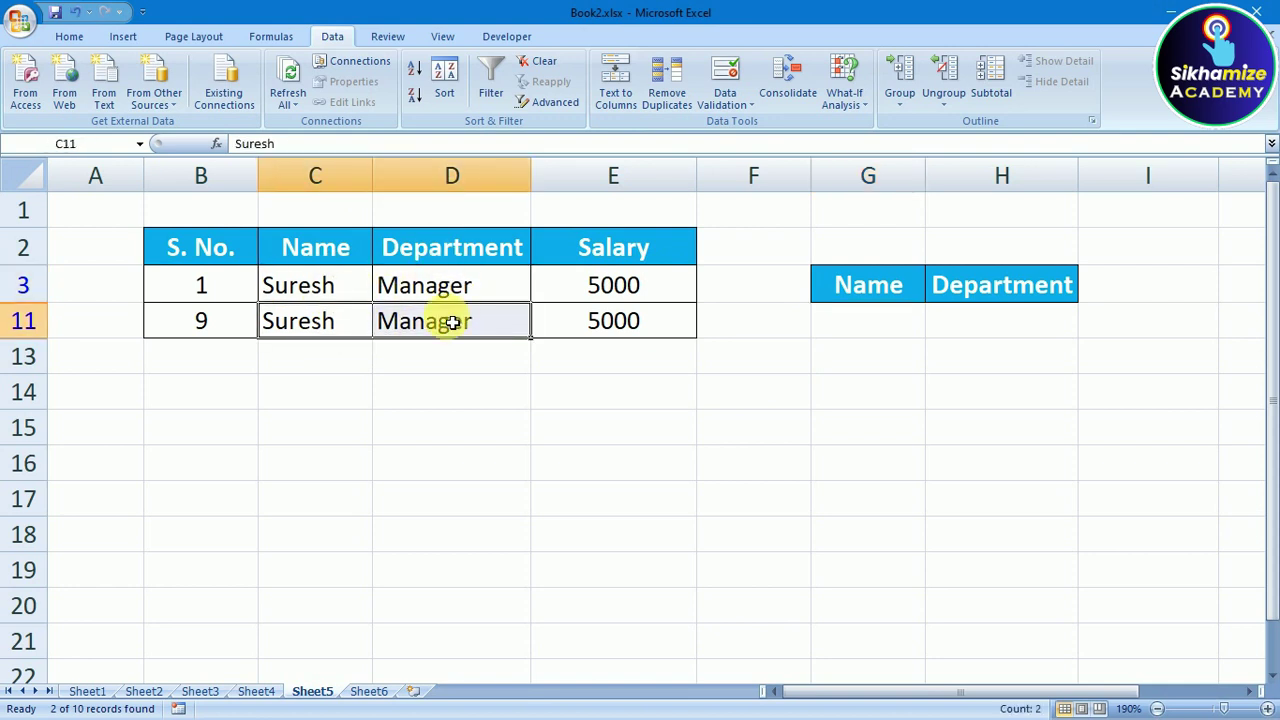
click(508, 382)
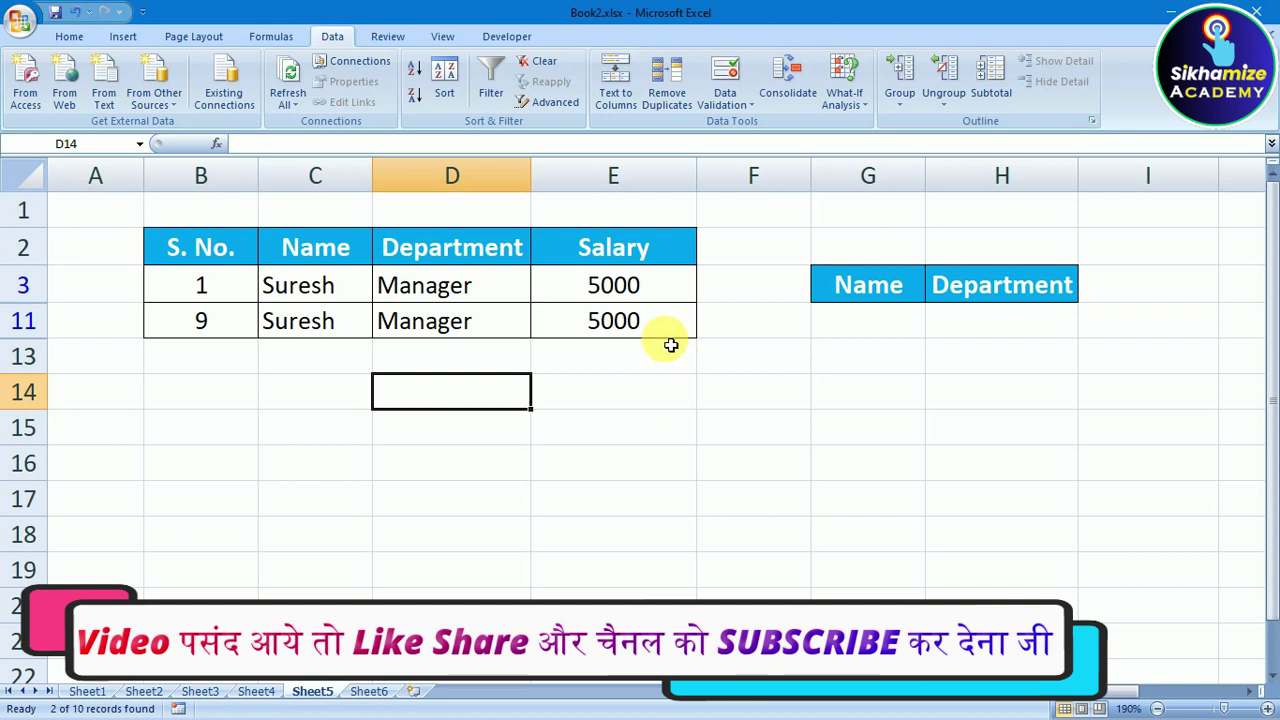
drag(218, 251, 665, 317)
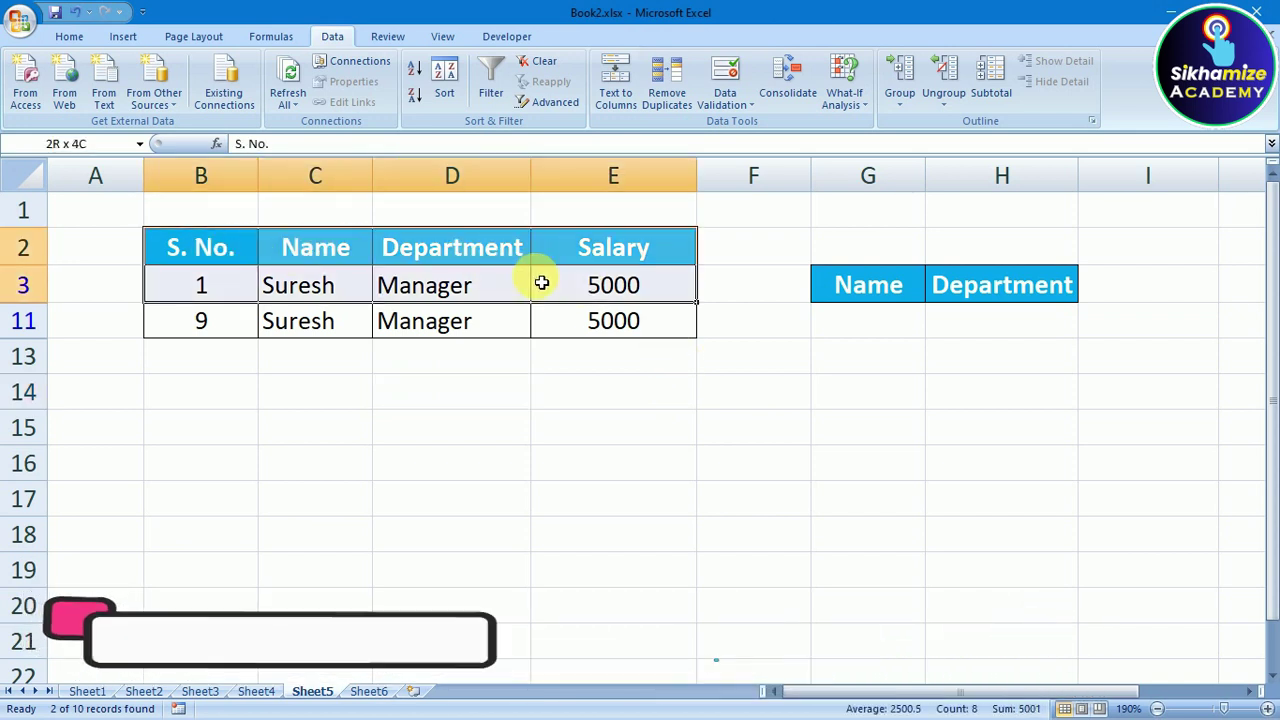
click(712, 436)
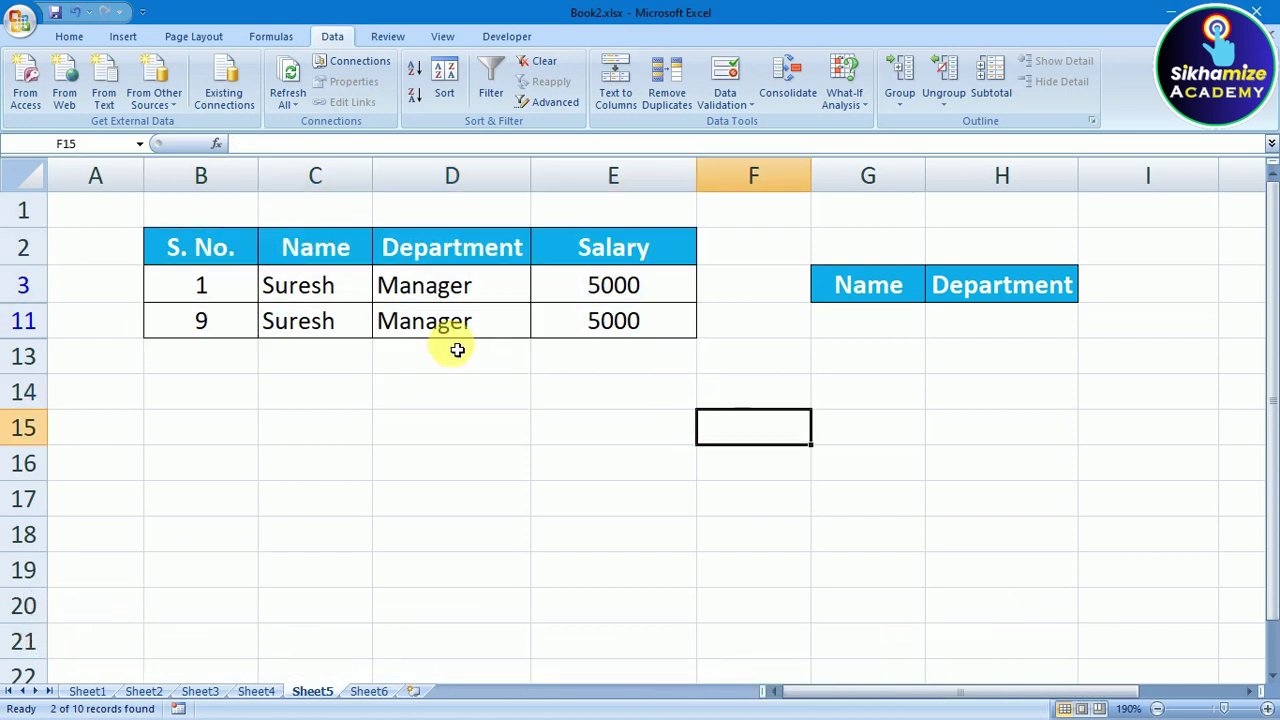
click(540, 61)
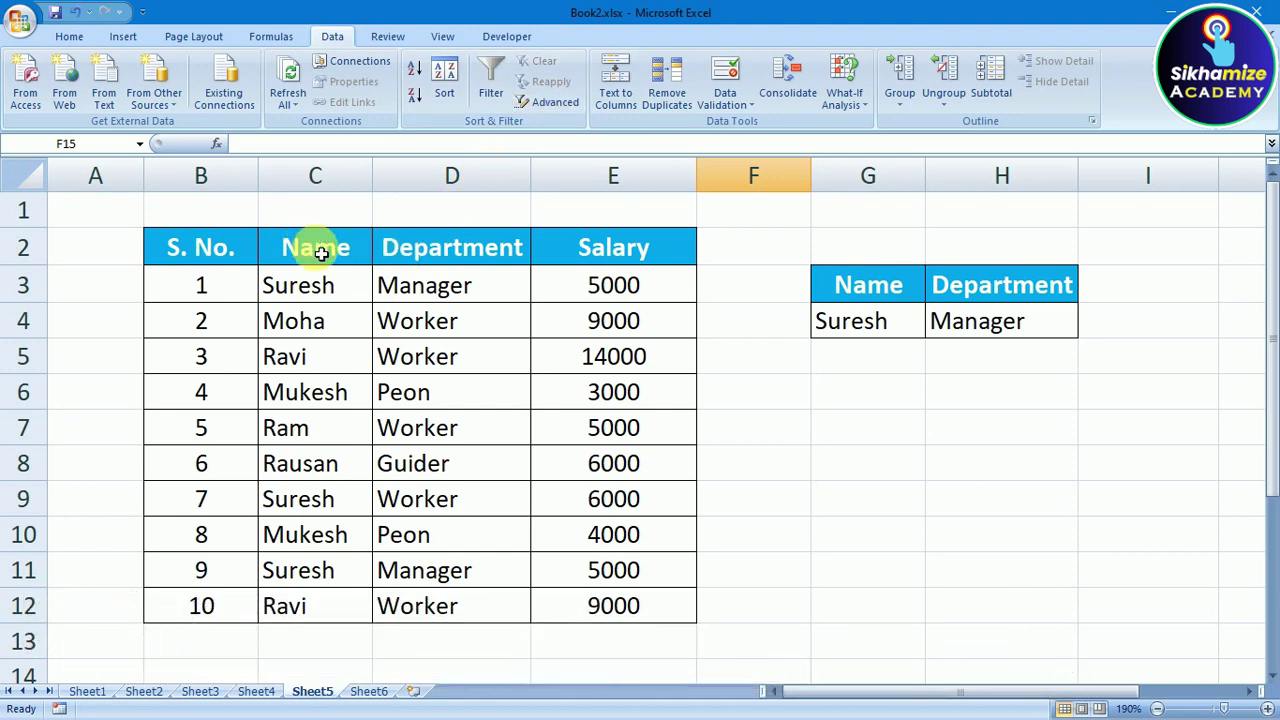
click(860, 285)
Step: Copy the header row B2:E2 and paste it into F7:I7 as a new criteria table
click(990, 285)
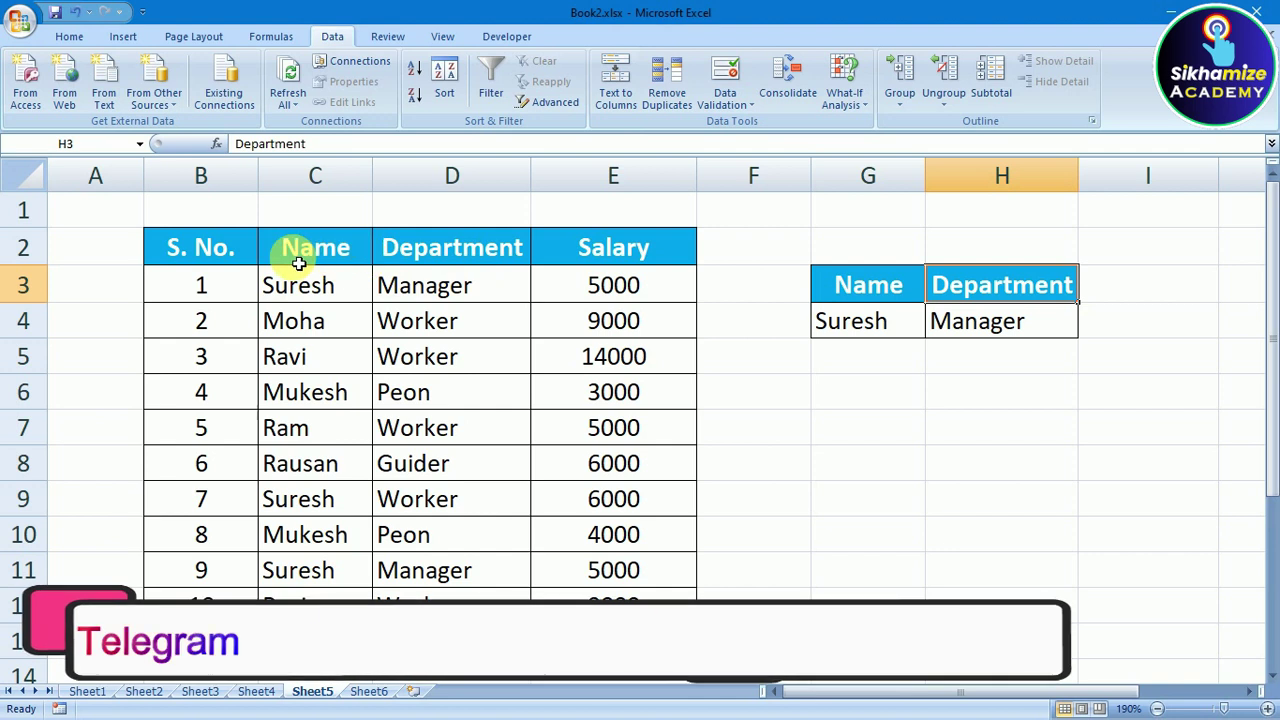
click(213, 250)
drag(213, 250, 600, 257)
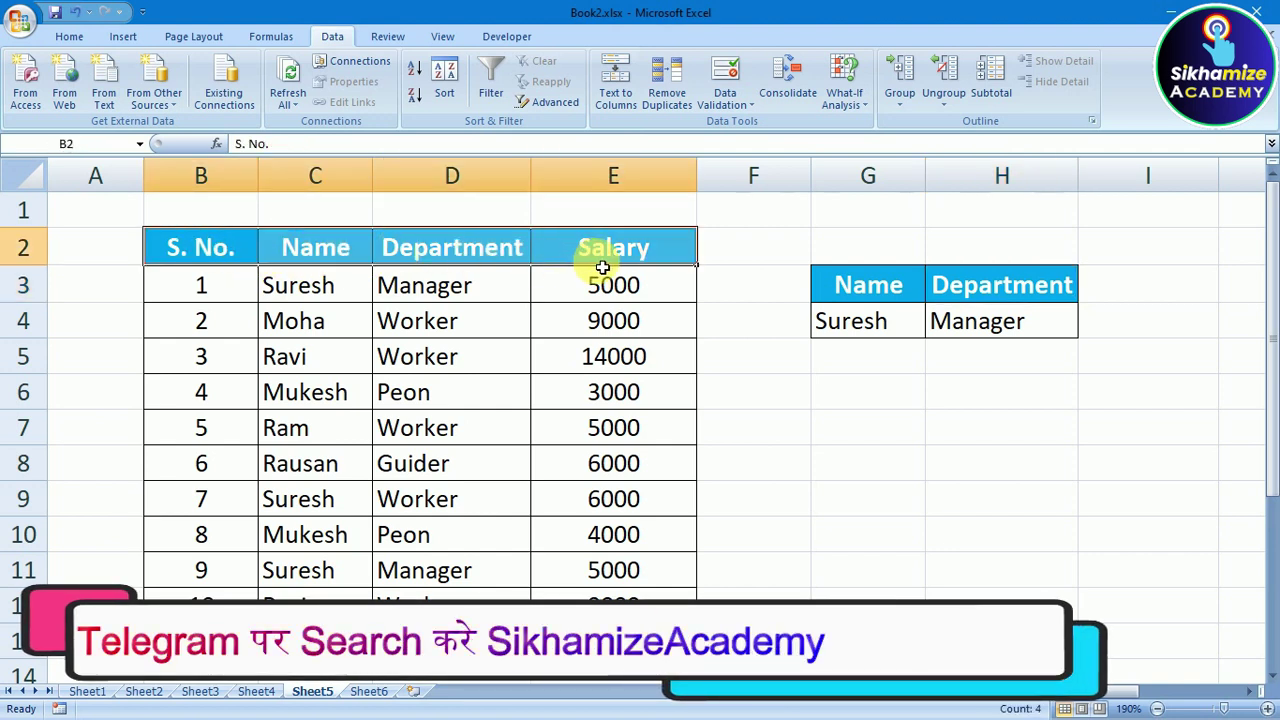
right_click(419, 257)
click(445, 286)
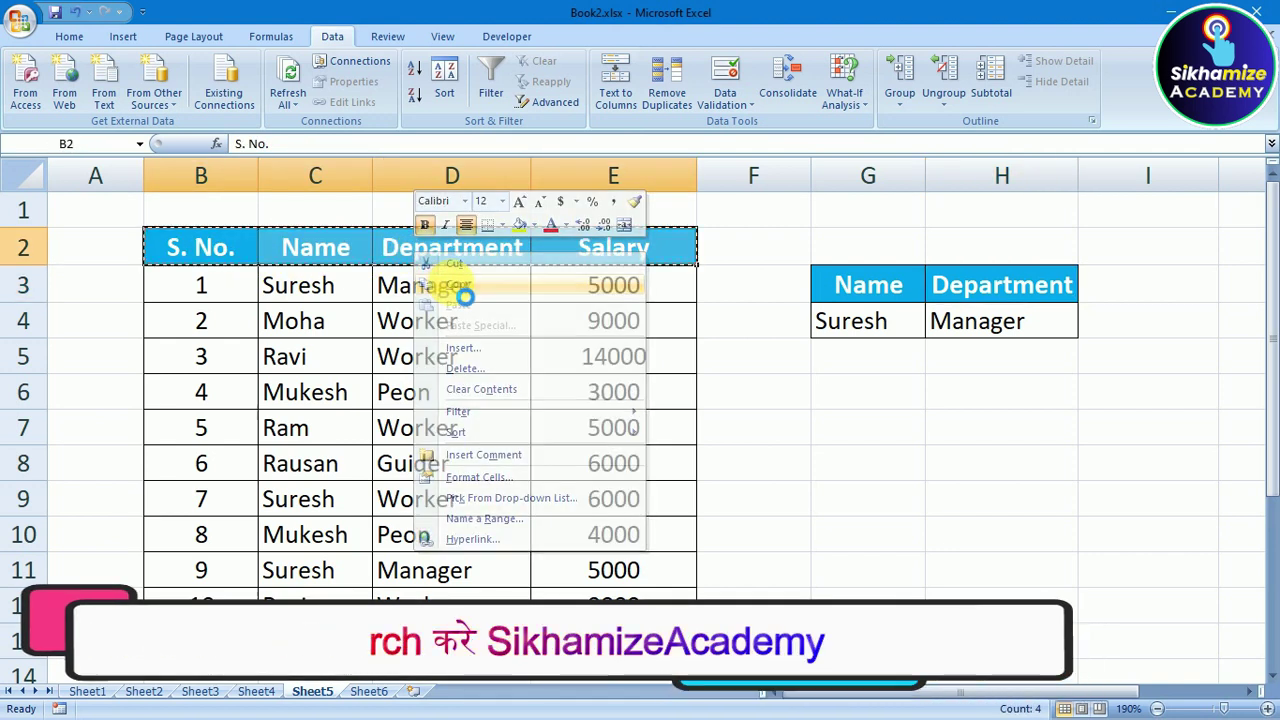
click(791, 437)
right_click(790, 437)
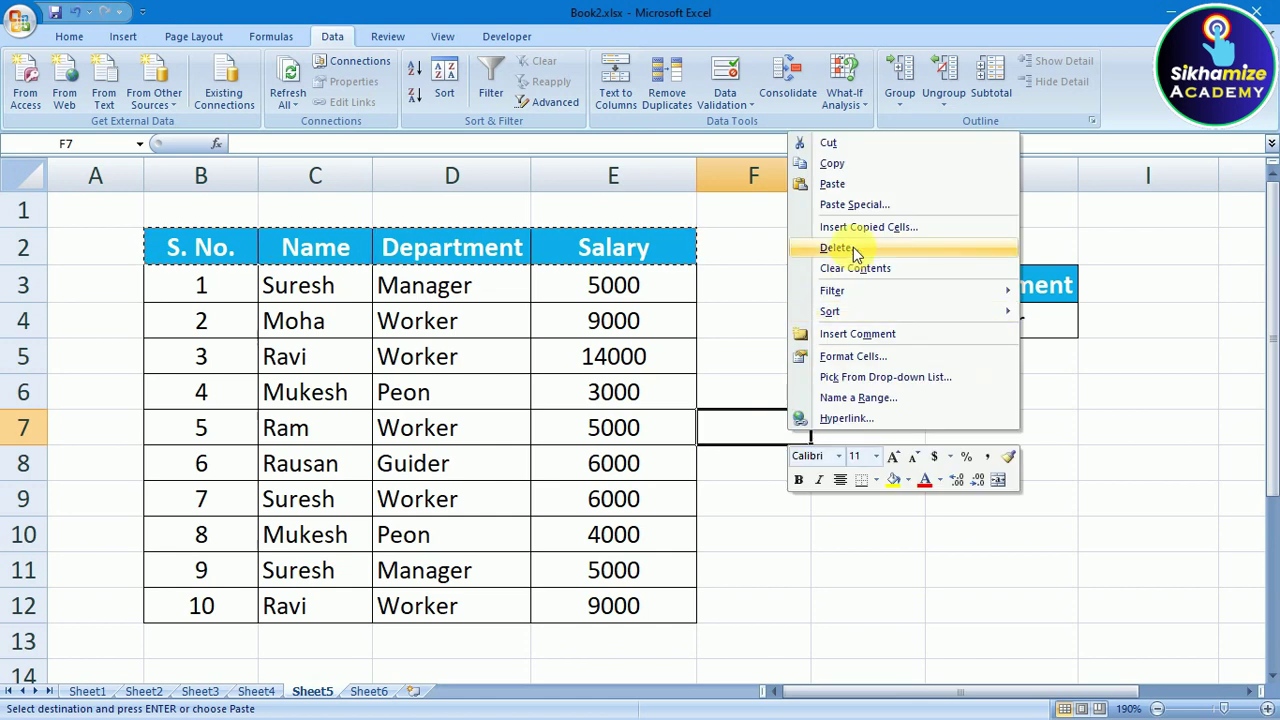
click(832, 184)
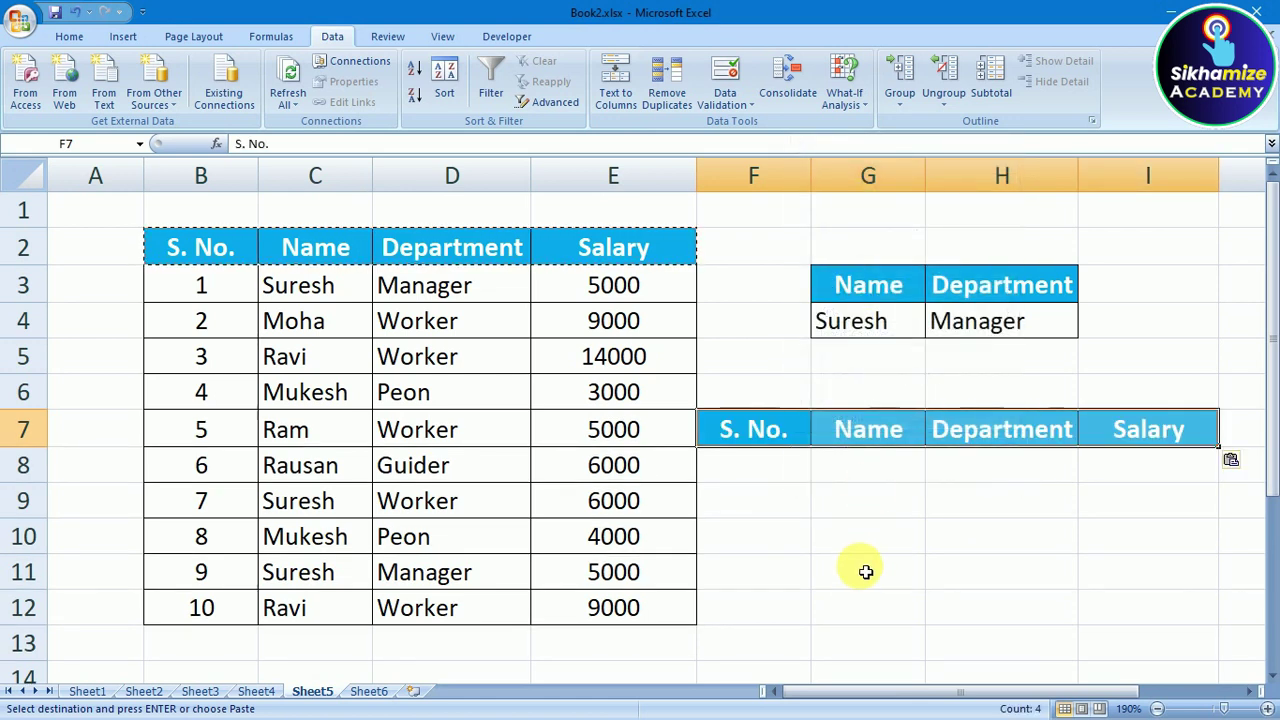
click(860, 605)
drag(745, 429, 1130, 429)
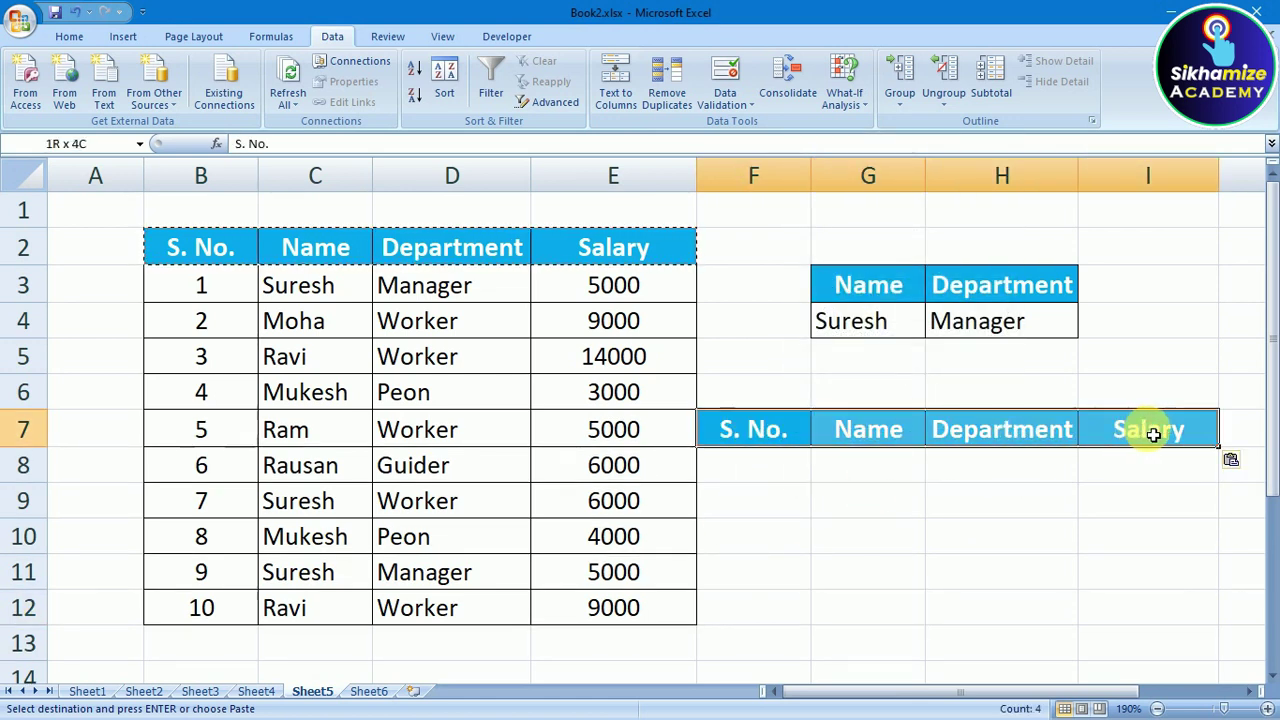
click(789, 503)
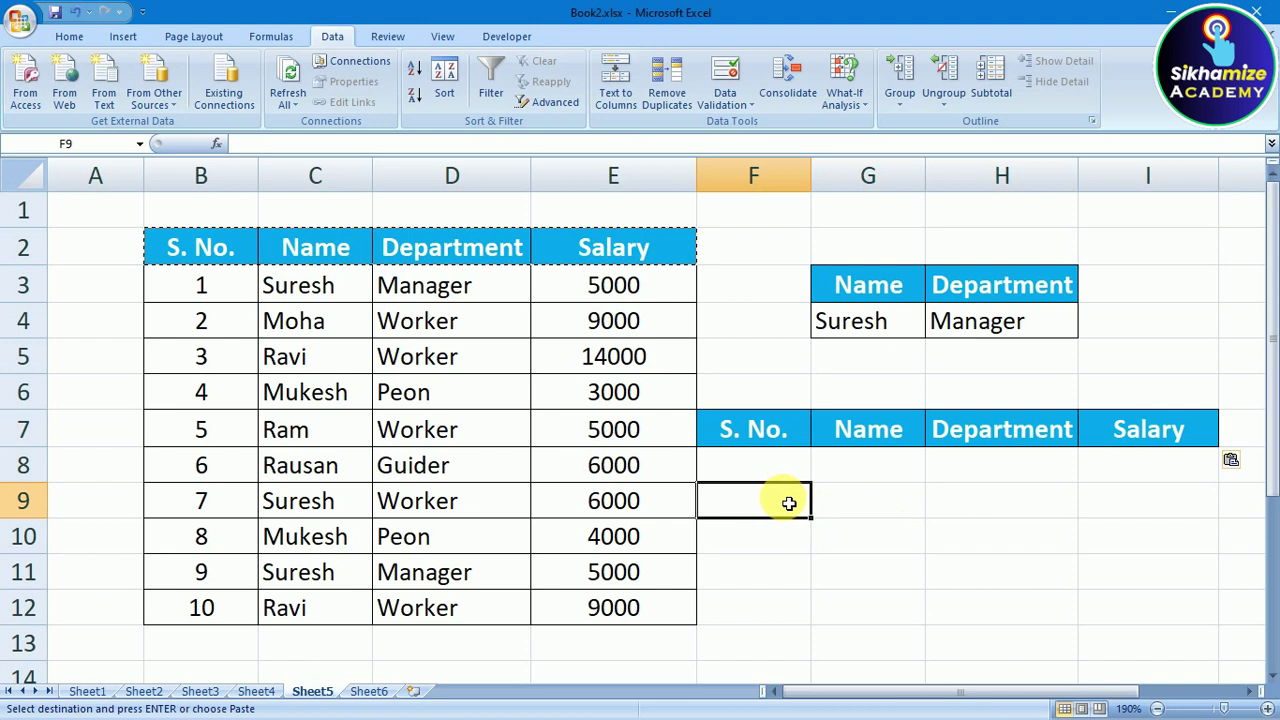
Step: Copy Mukesh from C6 into G8 under the new Name heading, then open Advanced Filter
click(316, 400)
right_click(316, 398)
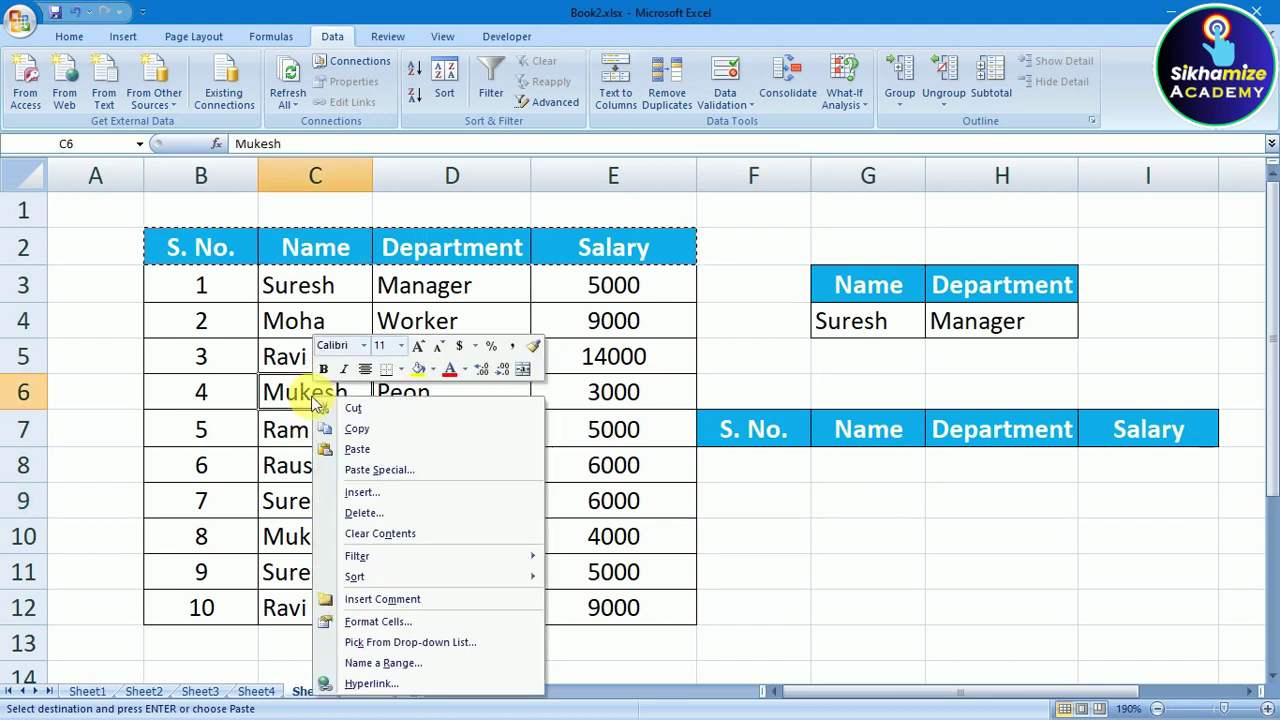
click(366, 428)
click(878, 465)
right_click(876, 465)
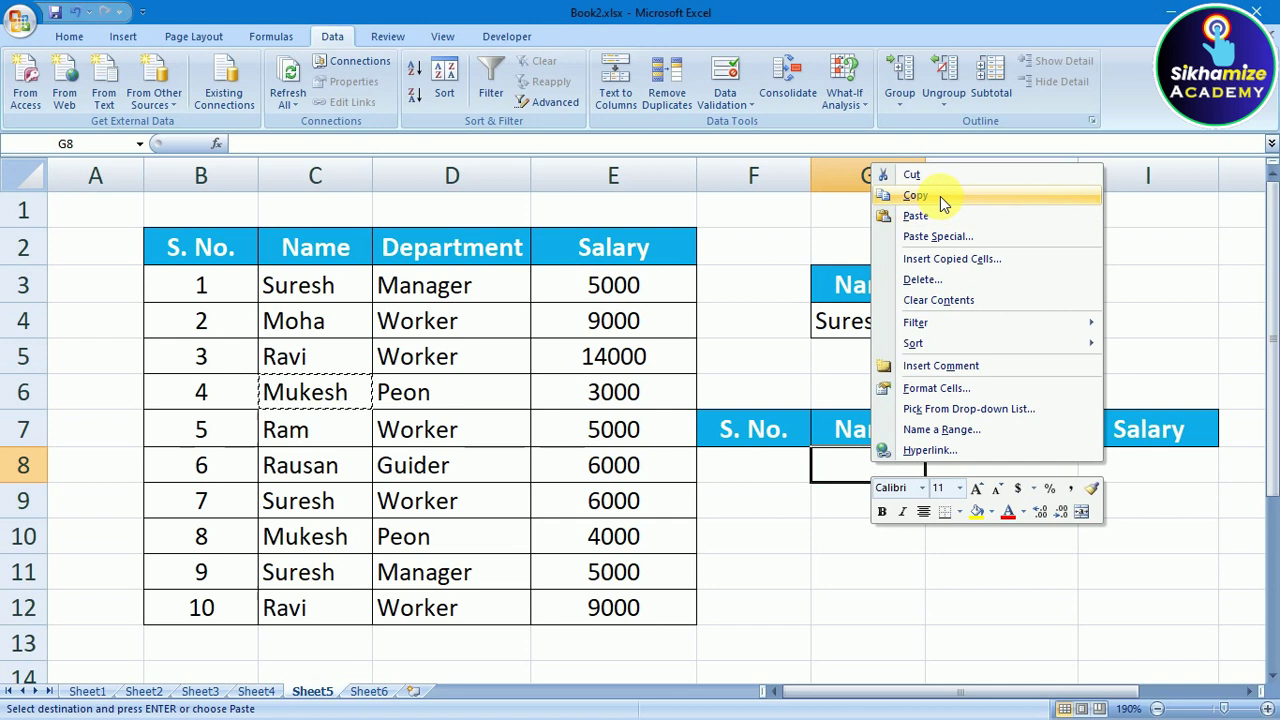
click(915, 216)
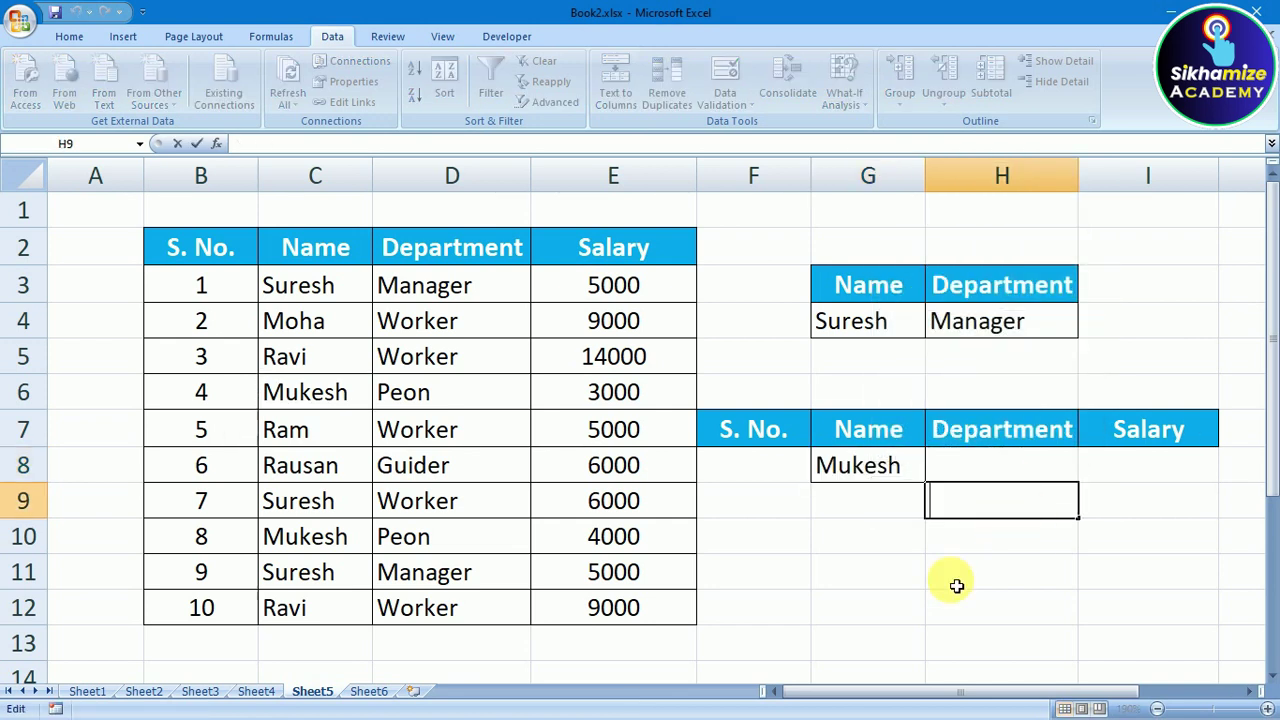
click(954, 580)
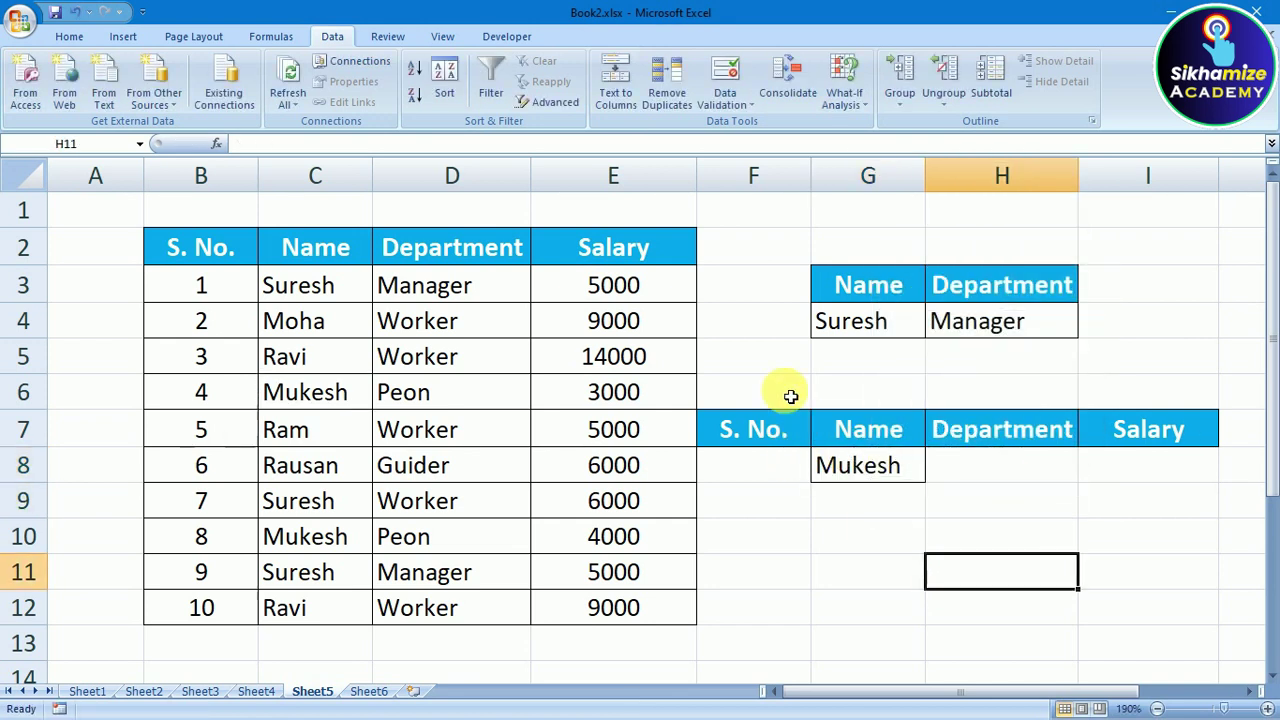
click(548, 102)
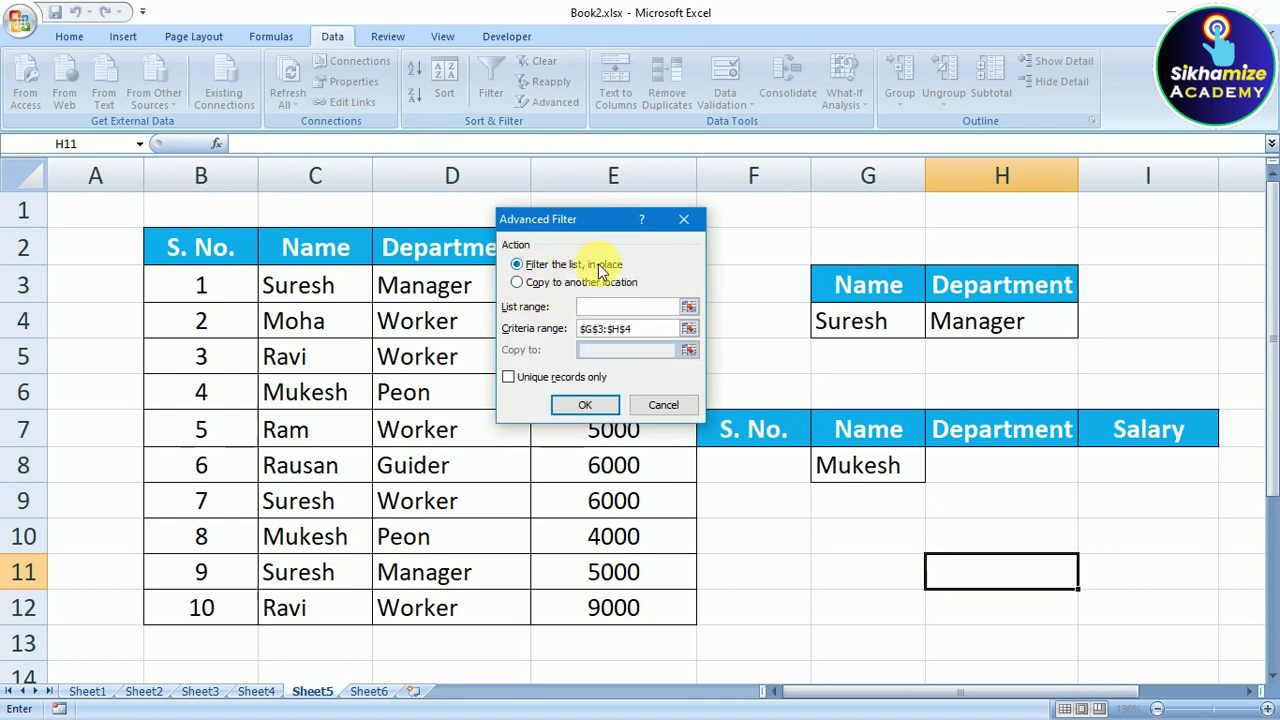
Step: Filter the list B2:E12 with criteria range F7:H8 to show only Mukesh's rows
mouse_move(200, 247)
mouse_down()
mouse_move(593, 486)
mouse_move(600, 600)
mouse_up()
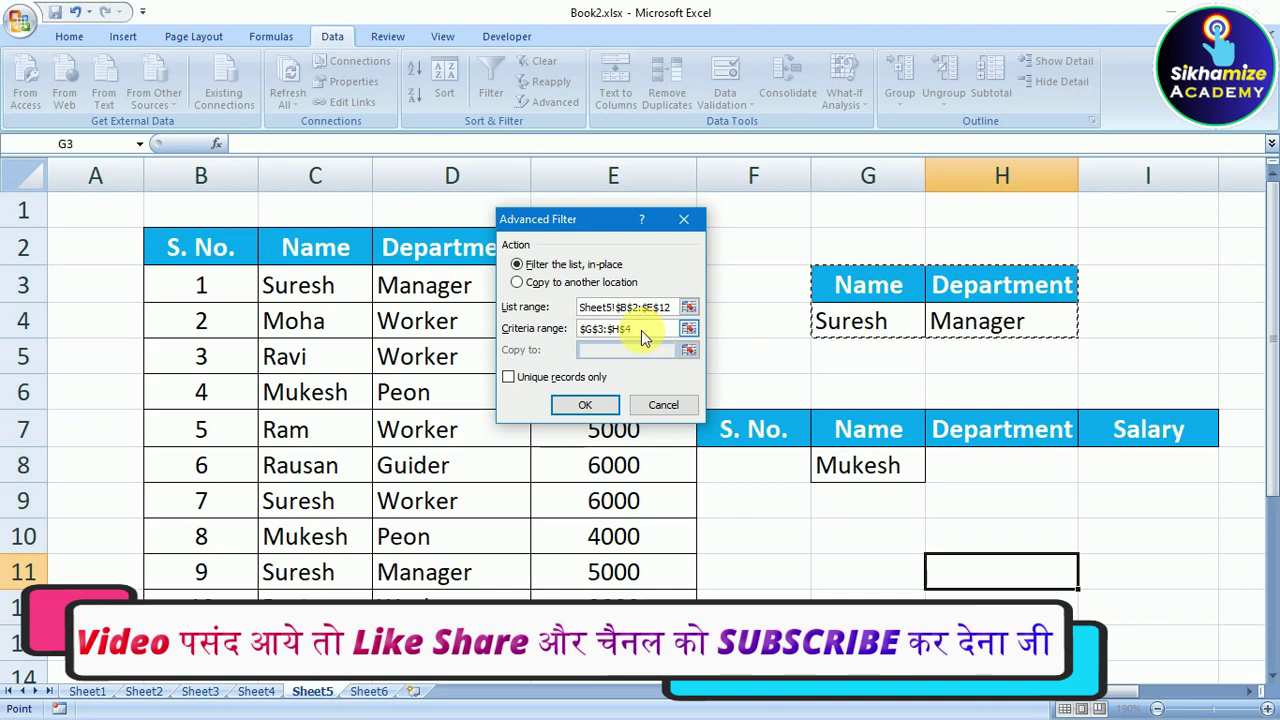
click(600, 329)
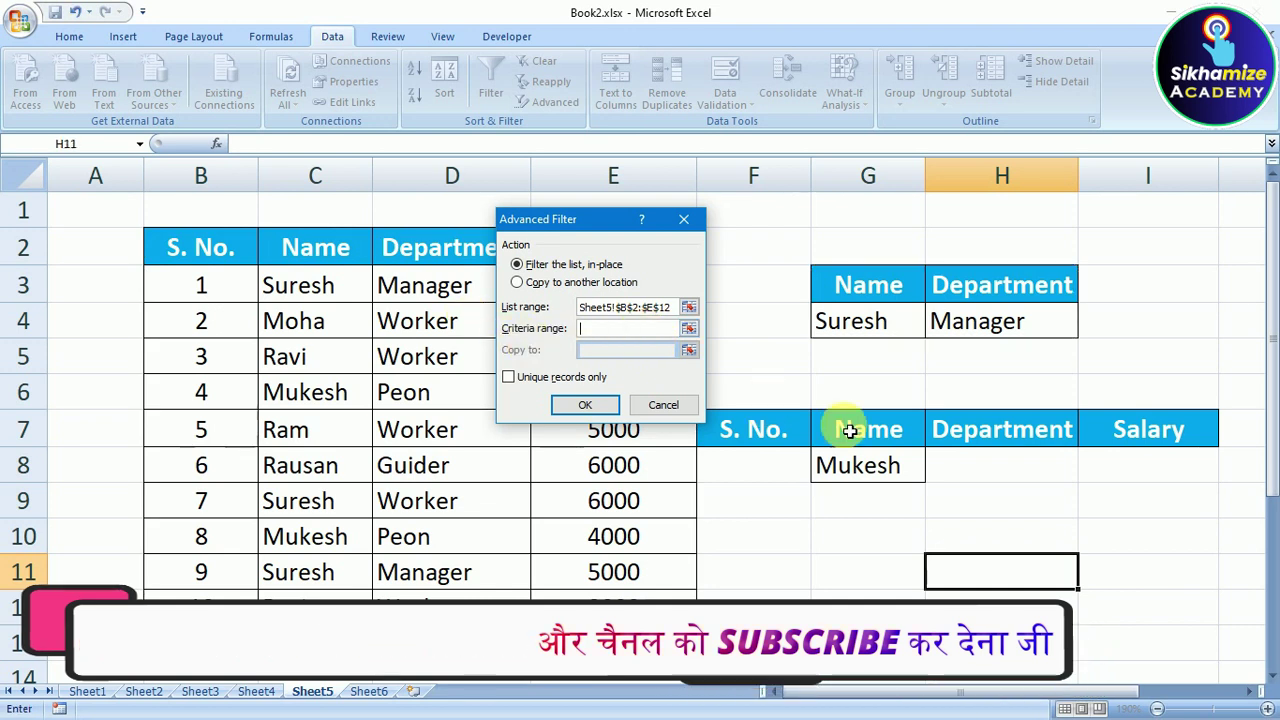
drag(785, 440, 1106, 463)
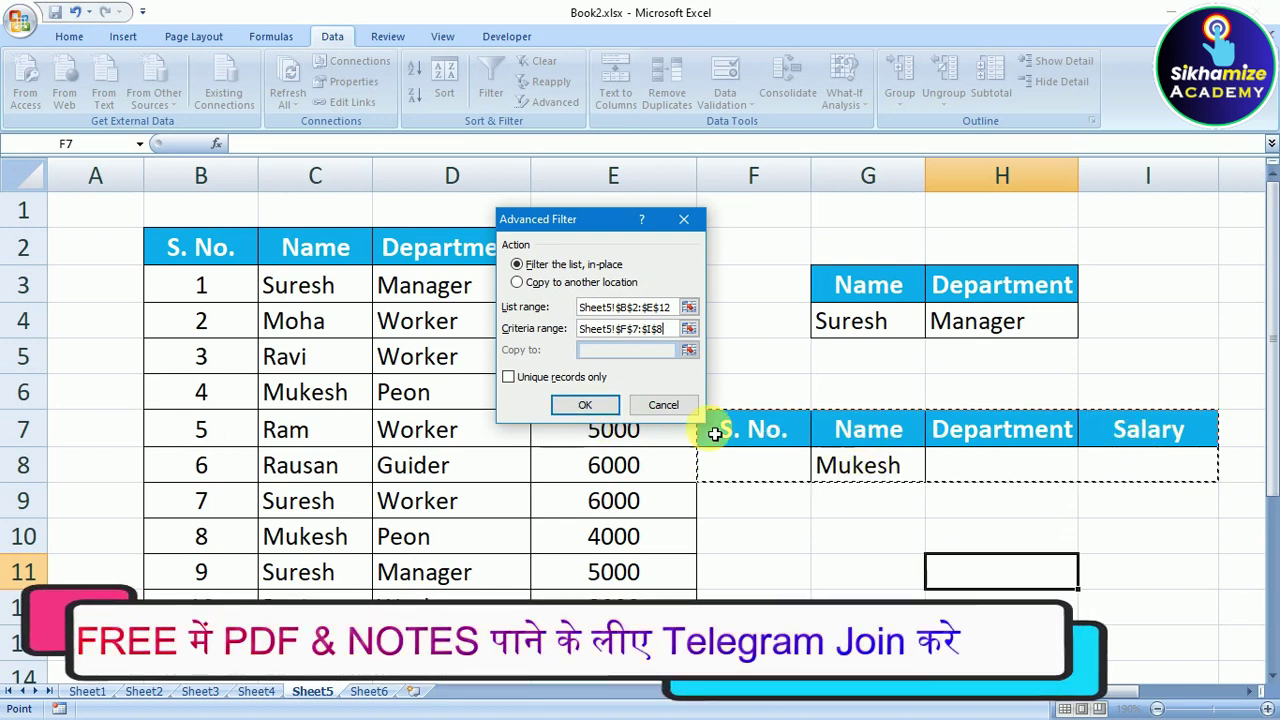
click(590, 406)
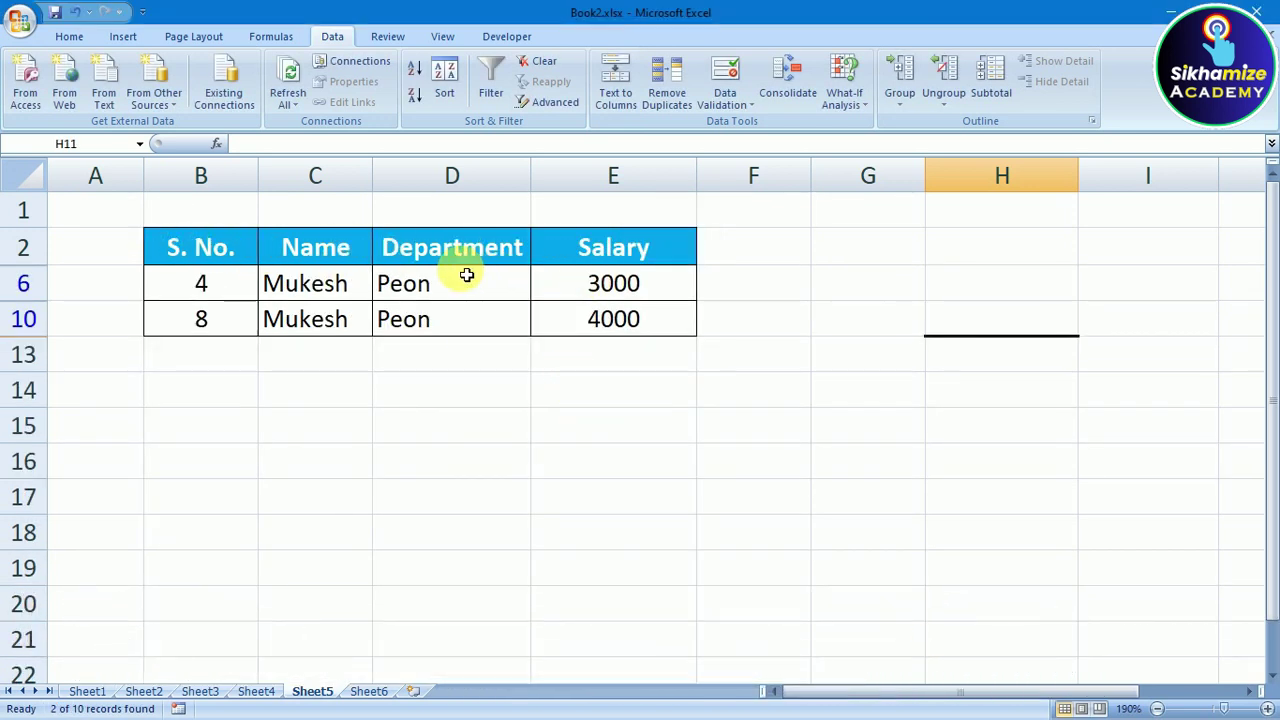
Step: Check the filtered Mukesh records (S. No. 4 and 8), then clear the filter
mouse_move(314, 286)
mouse_down()
mouse_move(325, 316)
mouse_move(640, 310)
mouse_up()
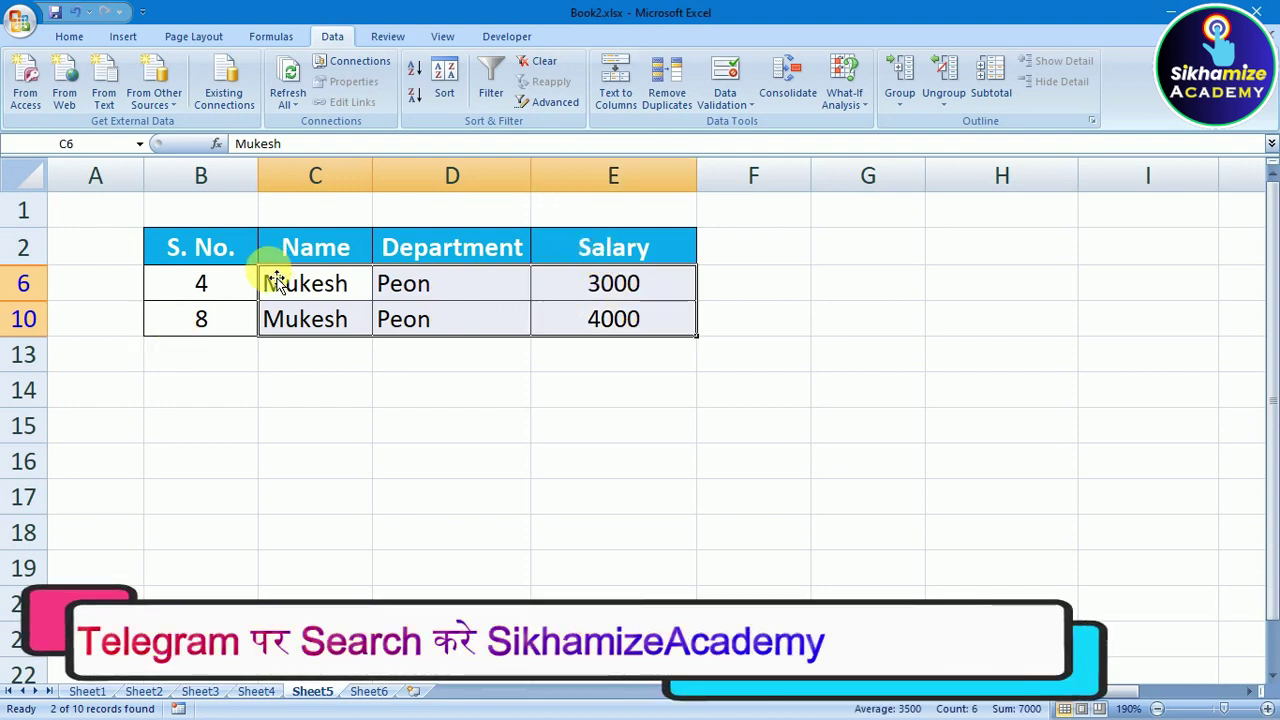
drag(234, 280, 234, 323)
click(434, 319)
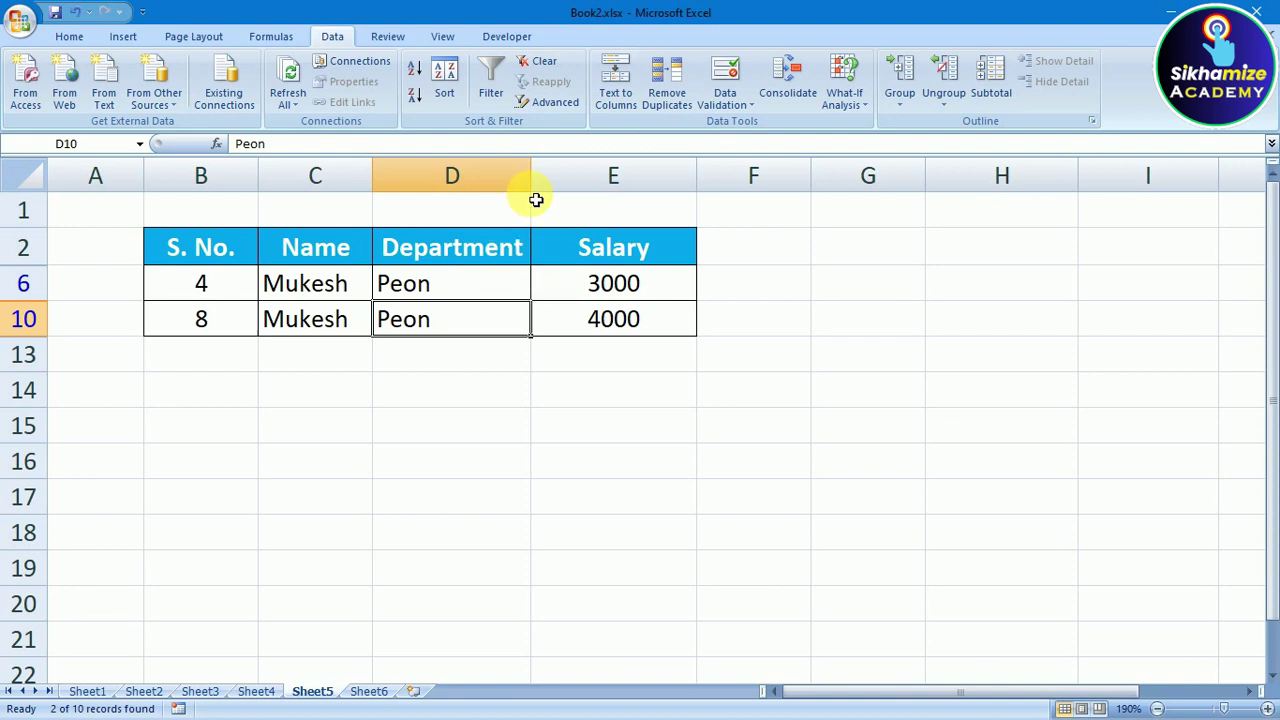
click(538, 62)
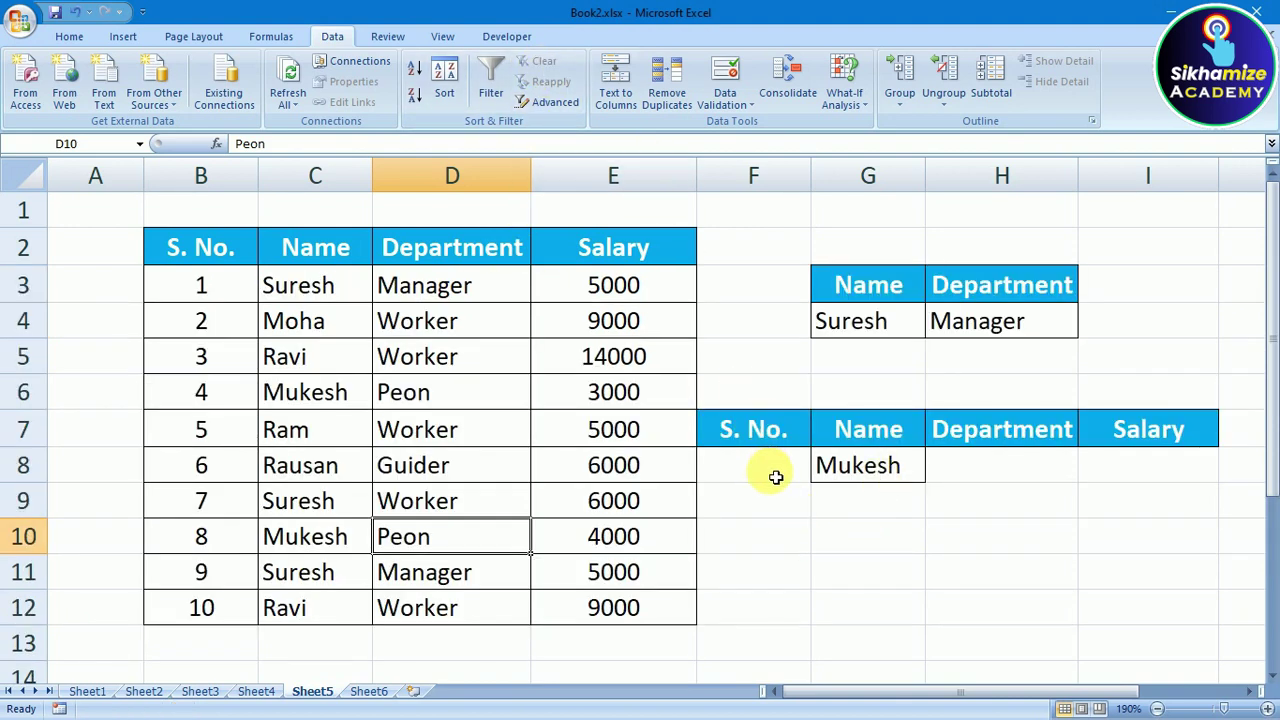
Step: Try opening Advanced Filter from outside the table and dismiss the column-labels warning
click(777, 586)
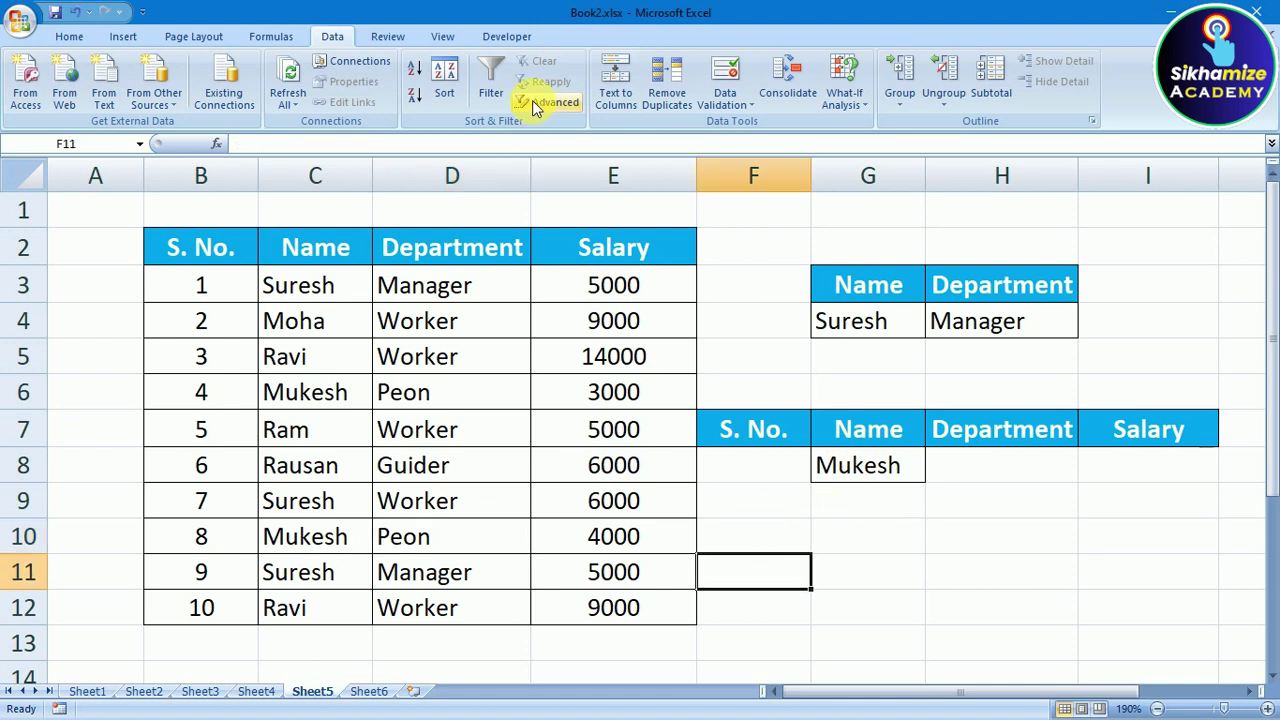
click(540, 104)
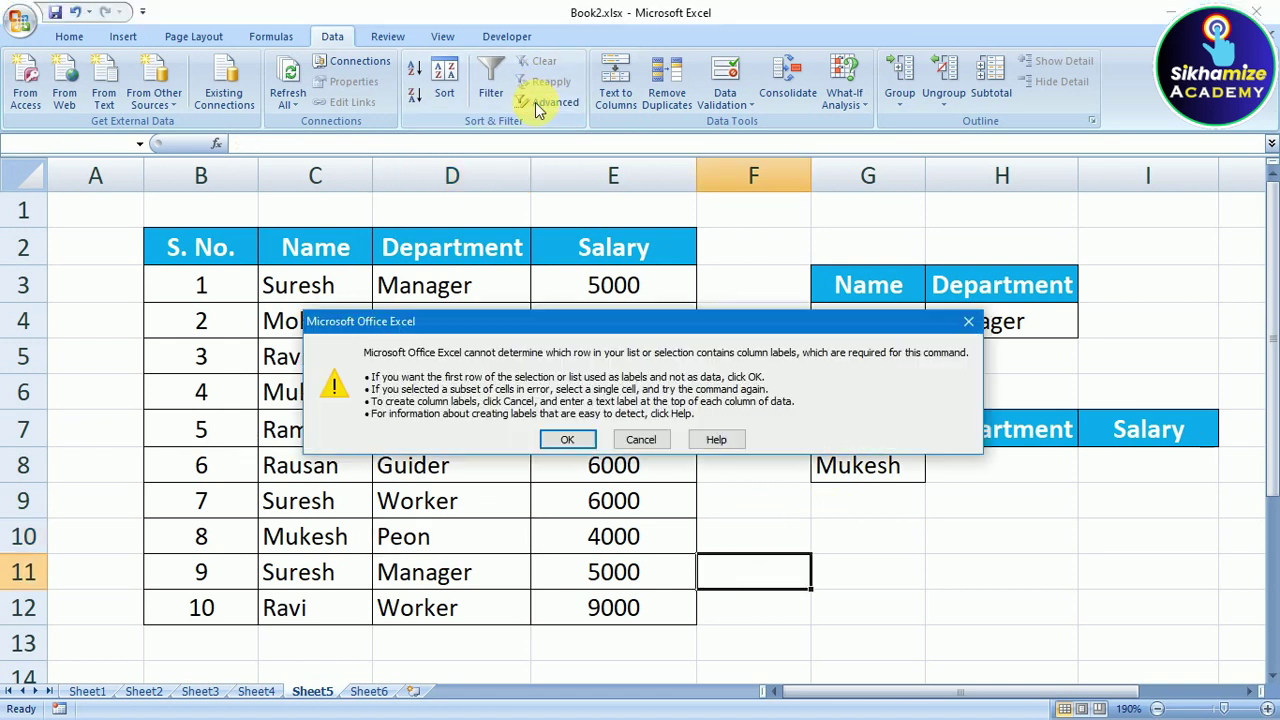
click(641, 440)
click(882, 575)
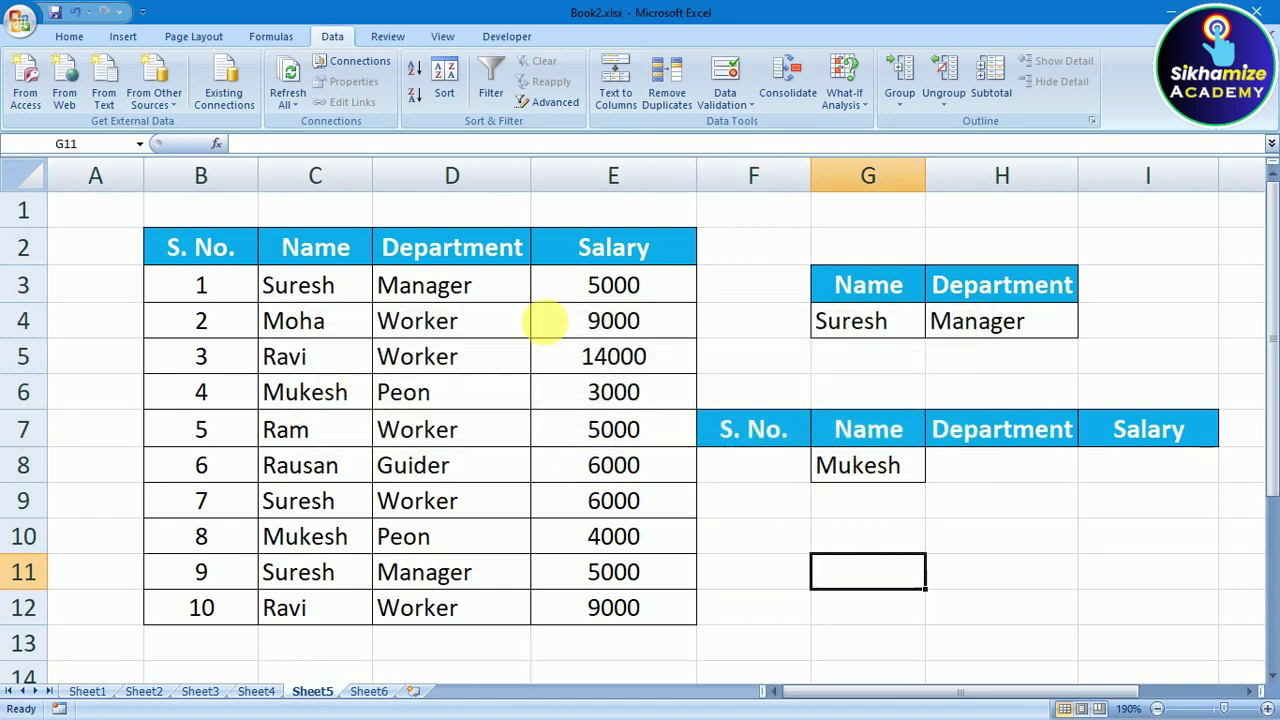
click(386, 325)
click(862, 610)
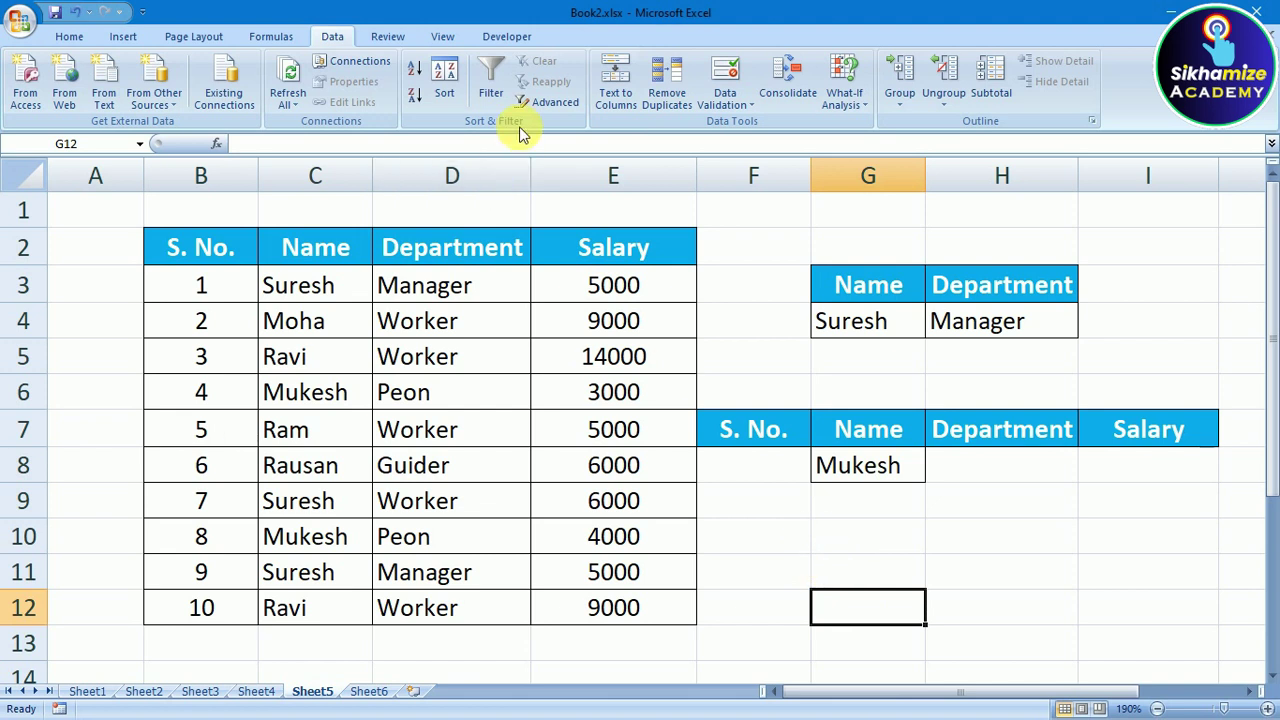
click(555, 101)
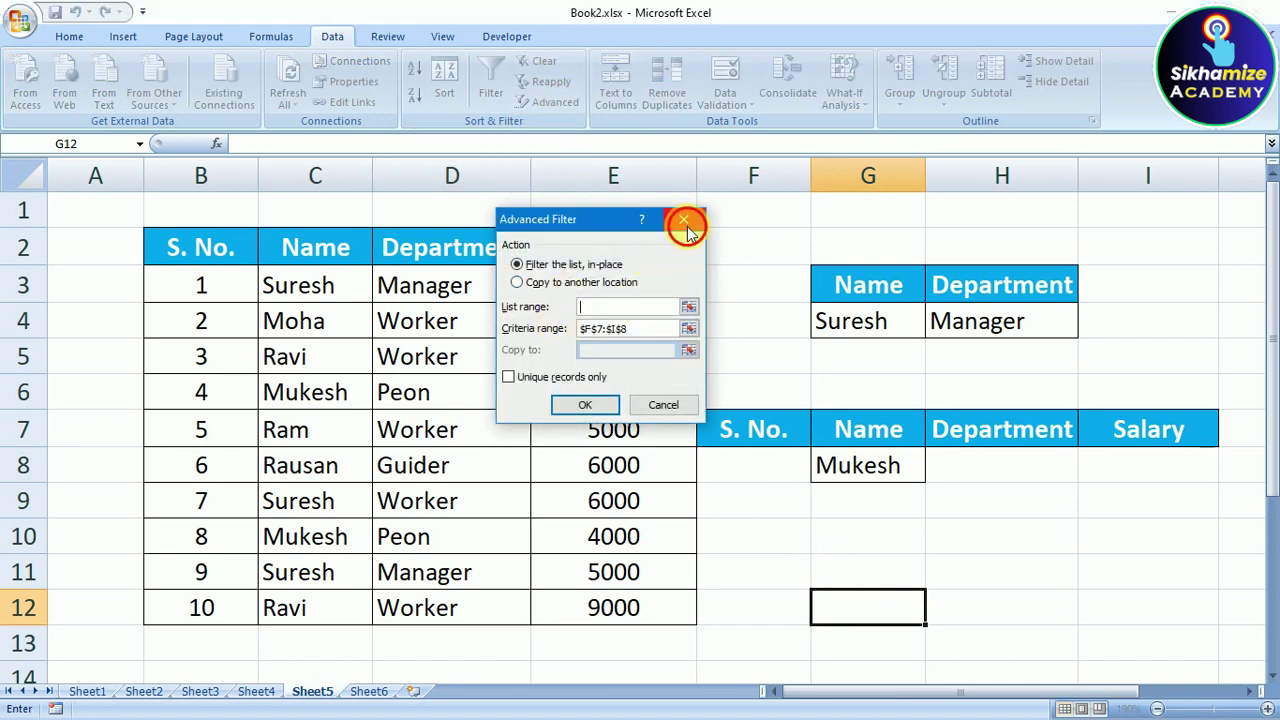
click(687, 226)
Step: Retry Advanced Filter from a Salary cell inside the table and accept the column-labels warning
click(486, 388)
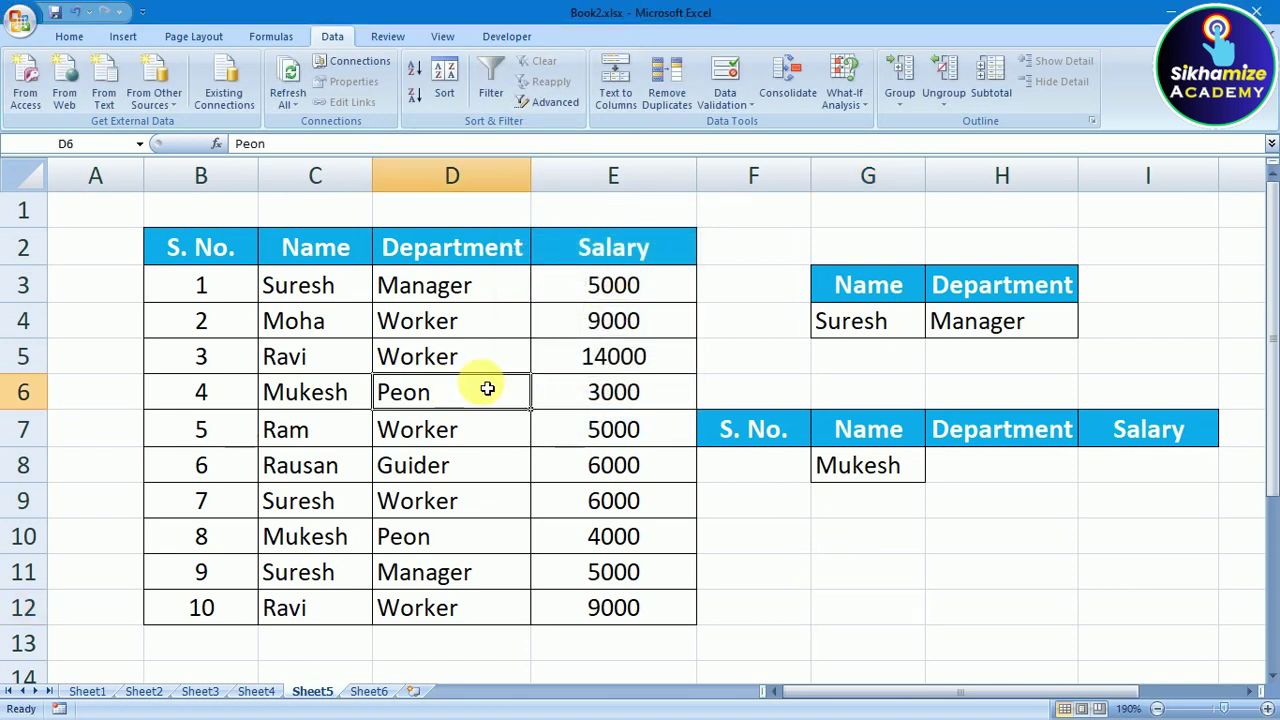
click(572, 97)
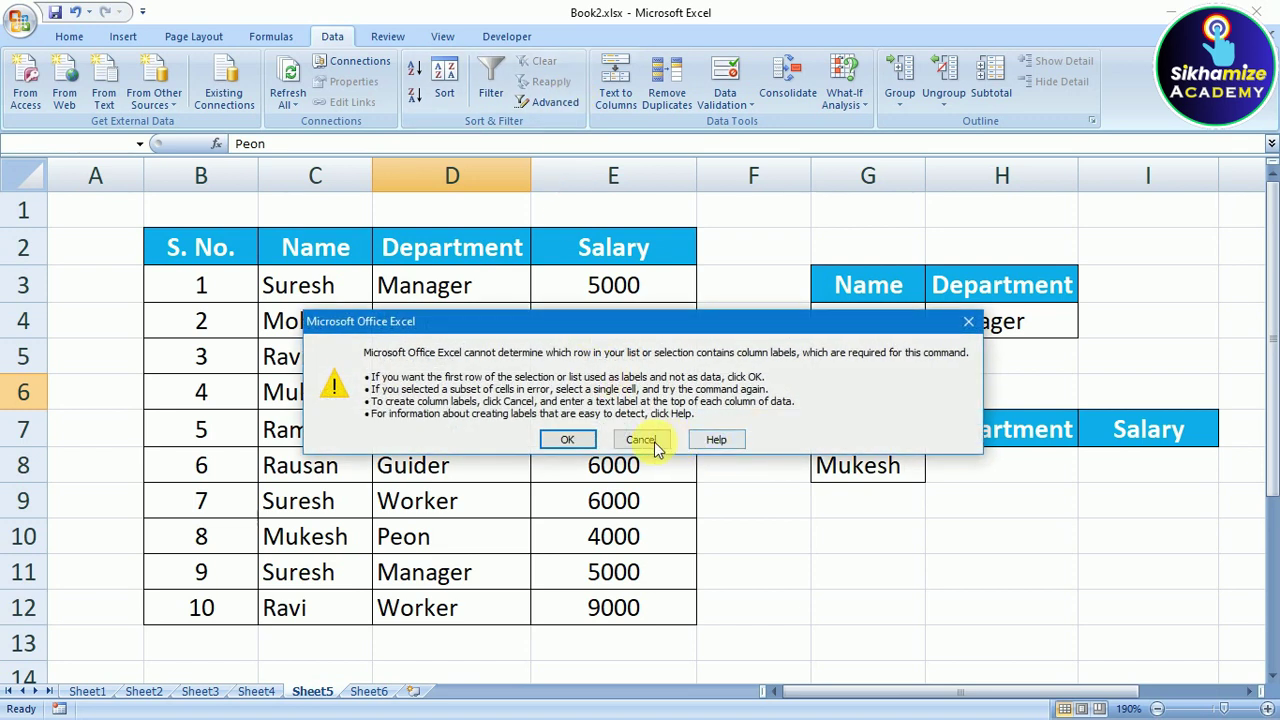
click(641, 440)
click(814, 536)
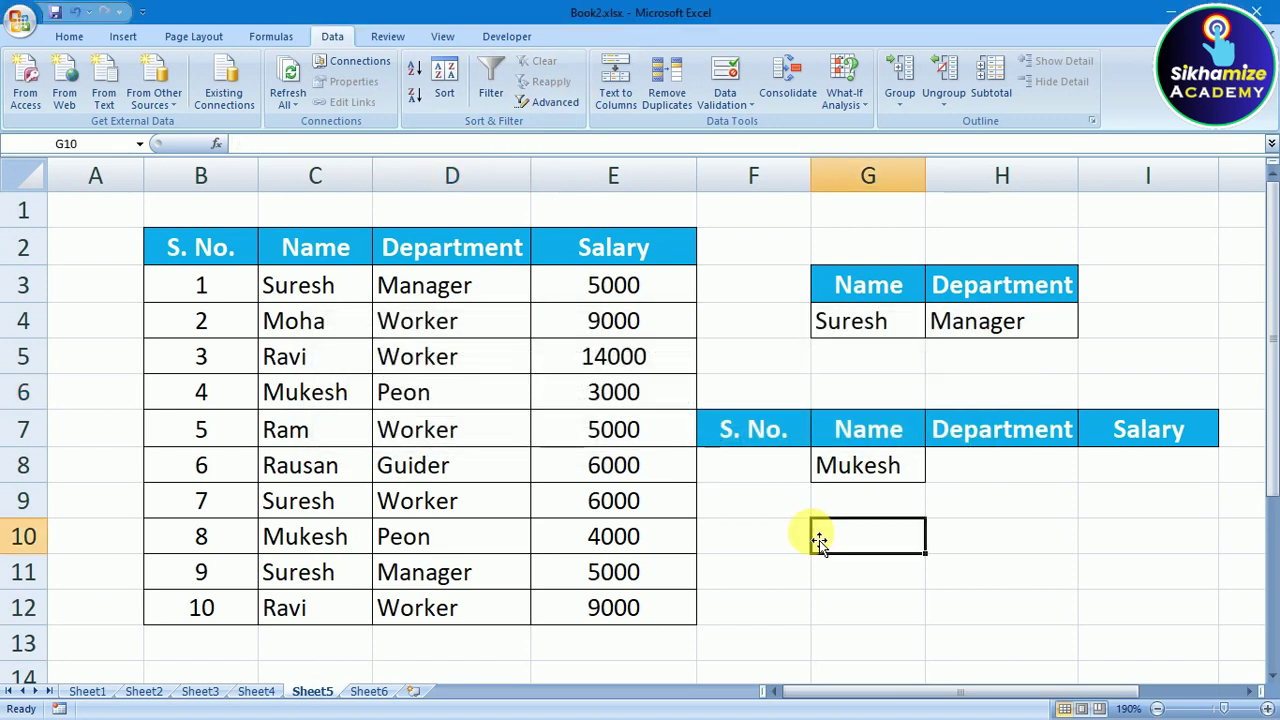
click(748, 544)
click(547, 108)
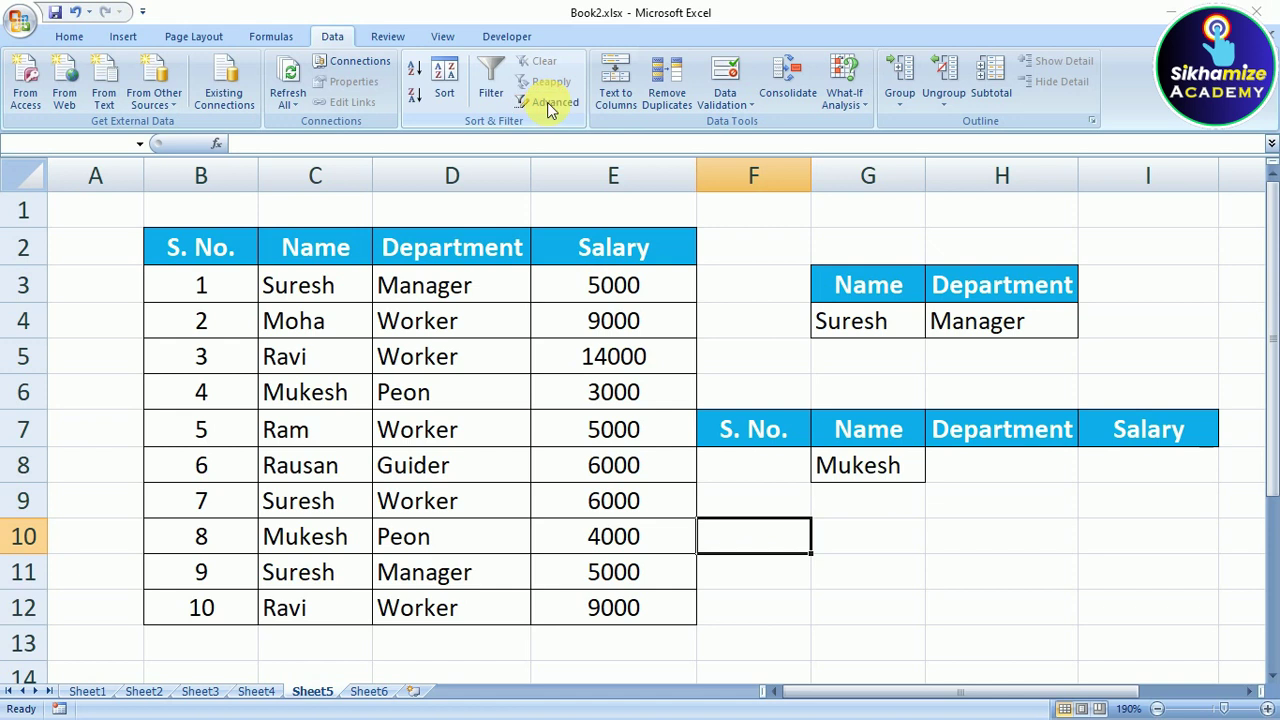
click(643, 438)
click(552, 102)
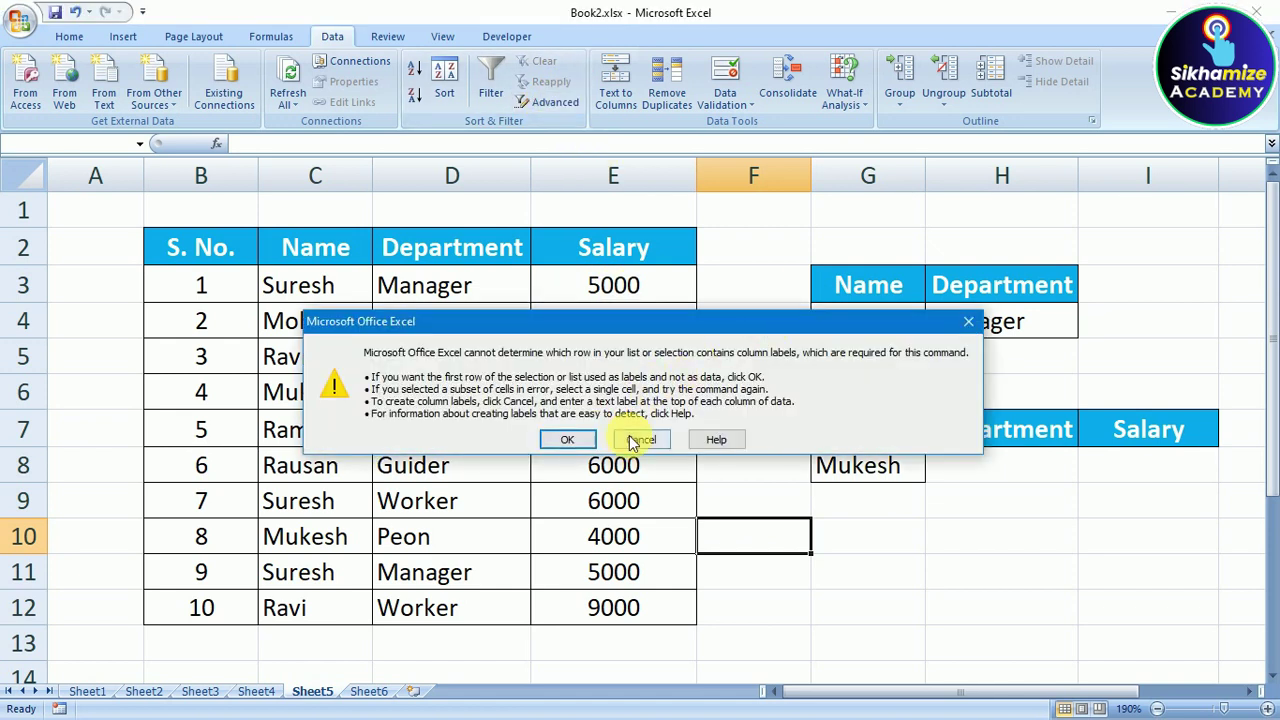
click(632, 440)
click(645, 497)
click(556, 103)
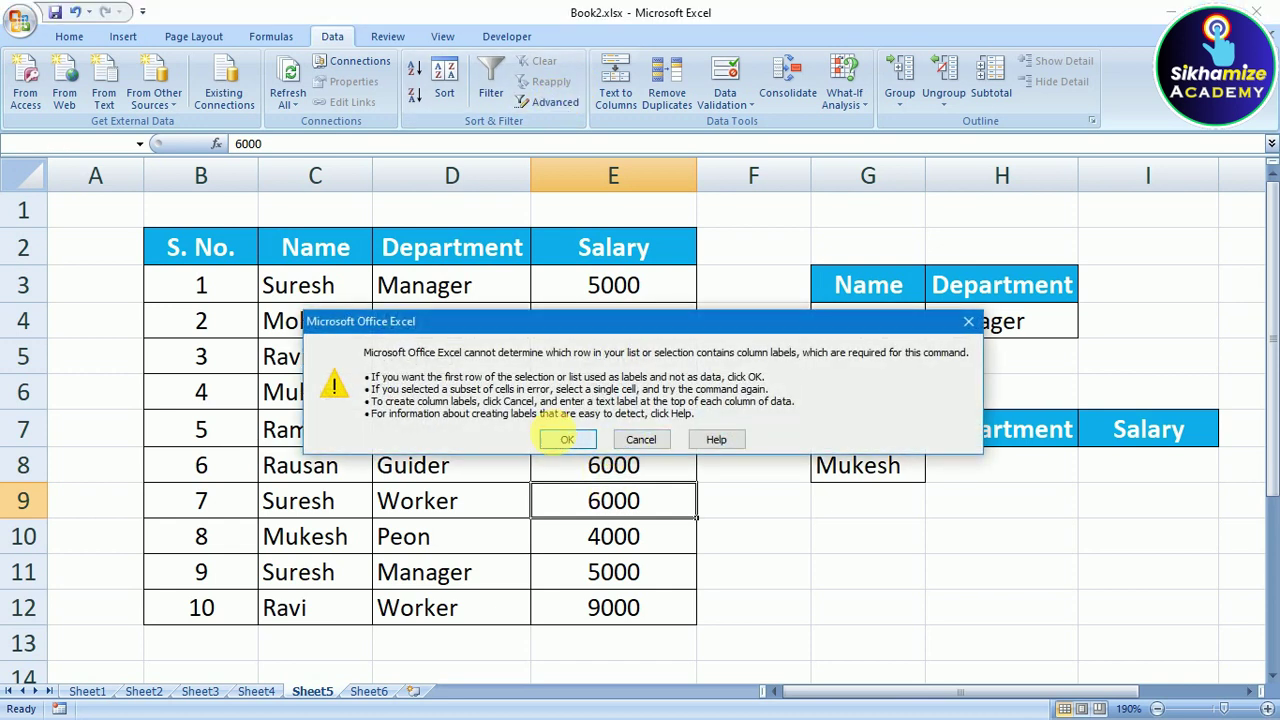
click(567, 440)
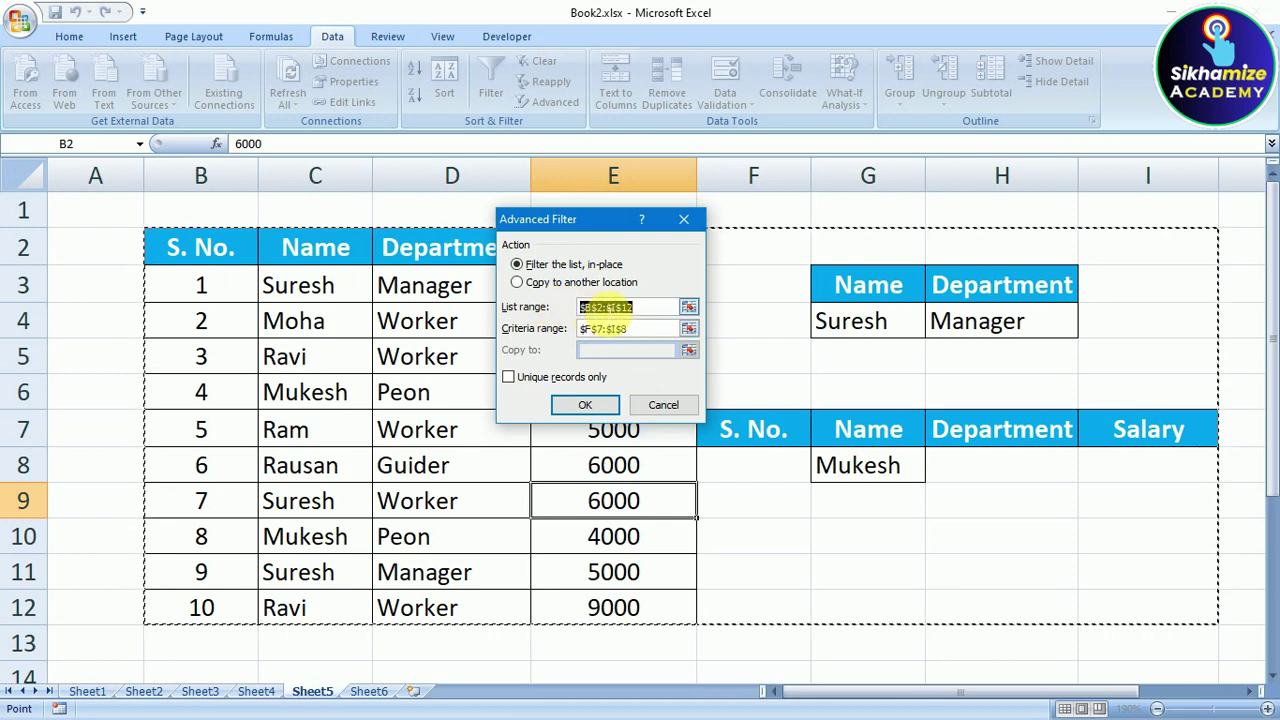
Step: Set the list range to B2:E12 and choose Copy to another location
key(BackSpace)
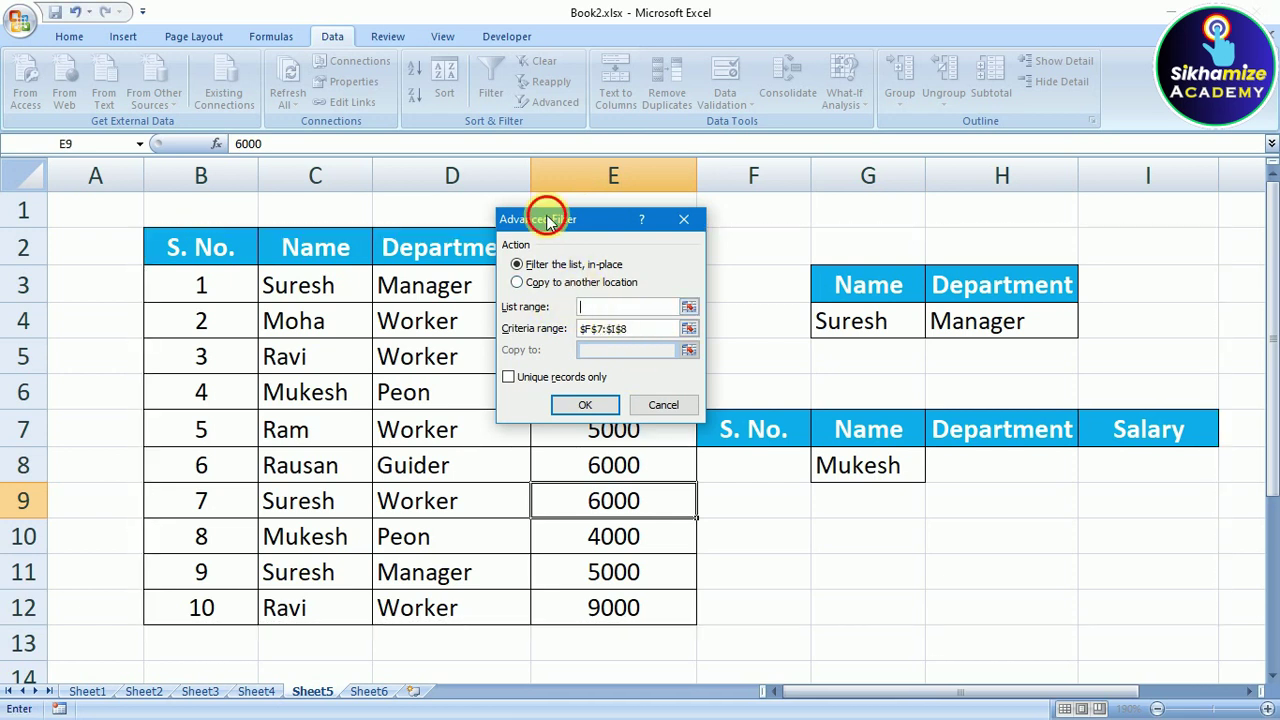
drag(543, 218, 748, 252)
mouse_move(212, 249)
mouse_down()
mouse_move(597, 607)
mouse_move(586, 606)
mouse_up()
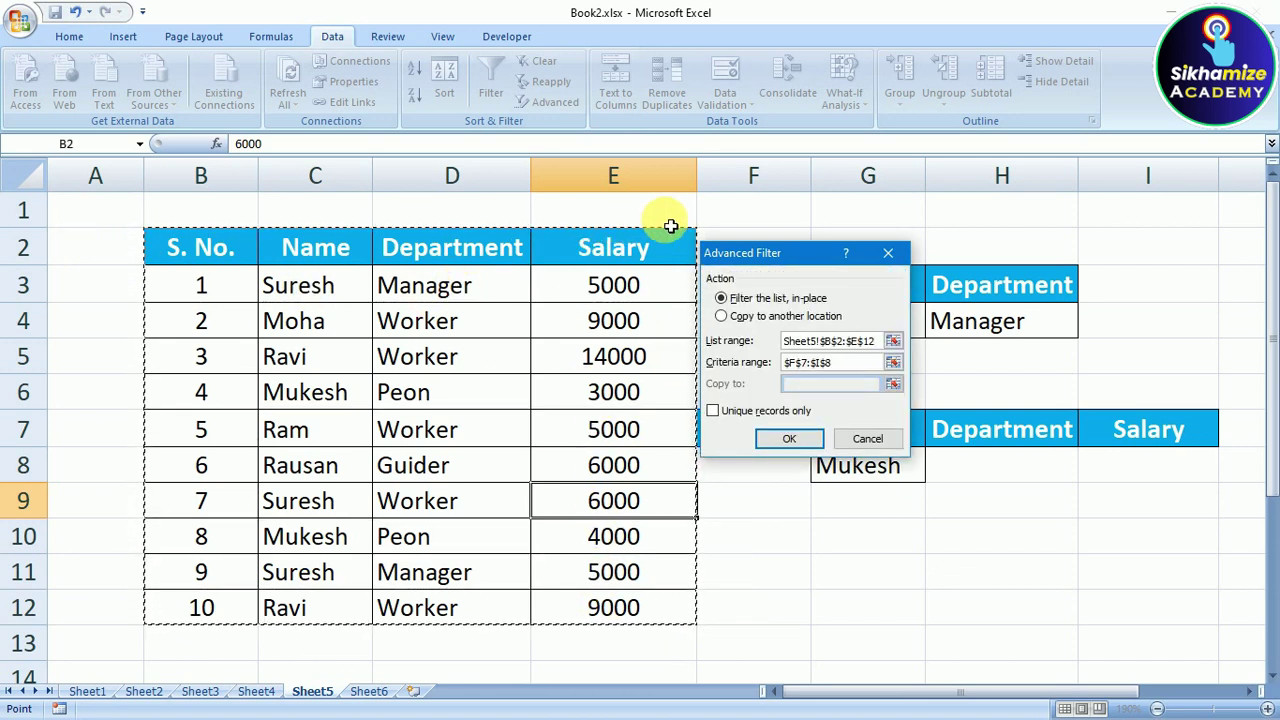
click(845, 362)
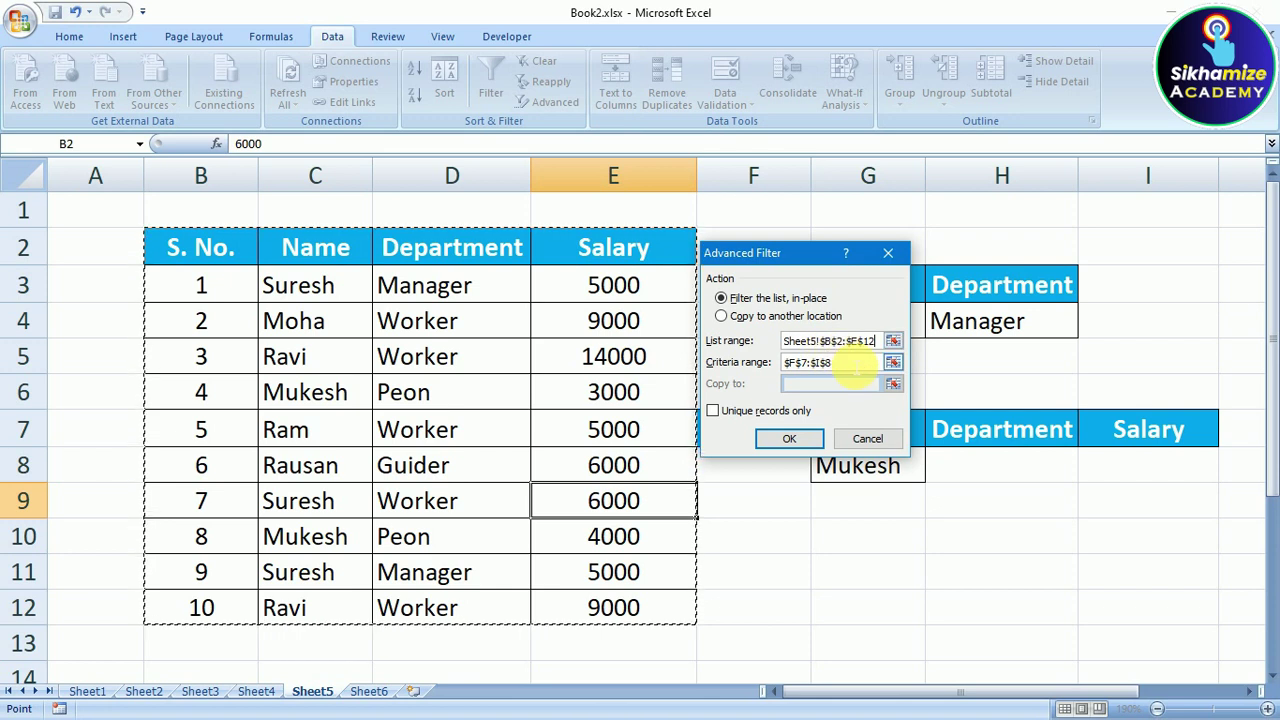
click(783, 363)
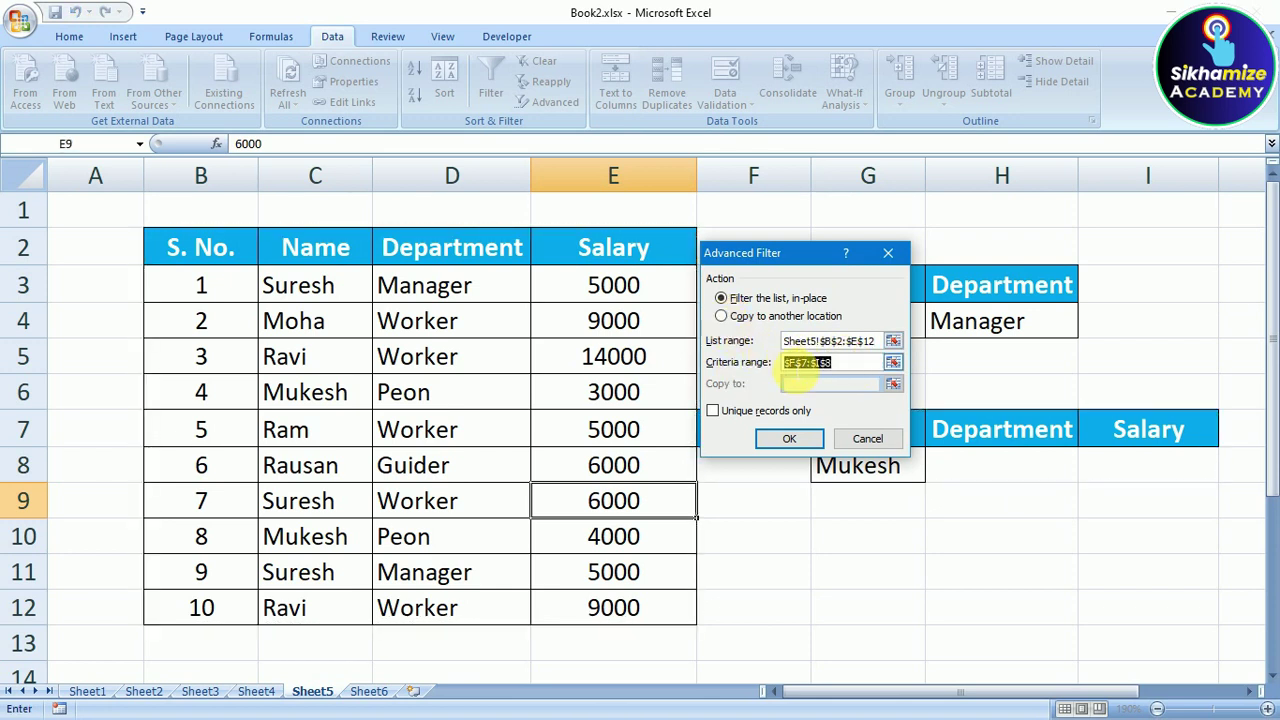
click(724, 317)
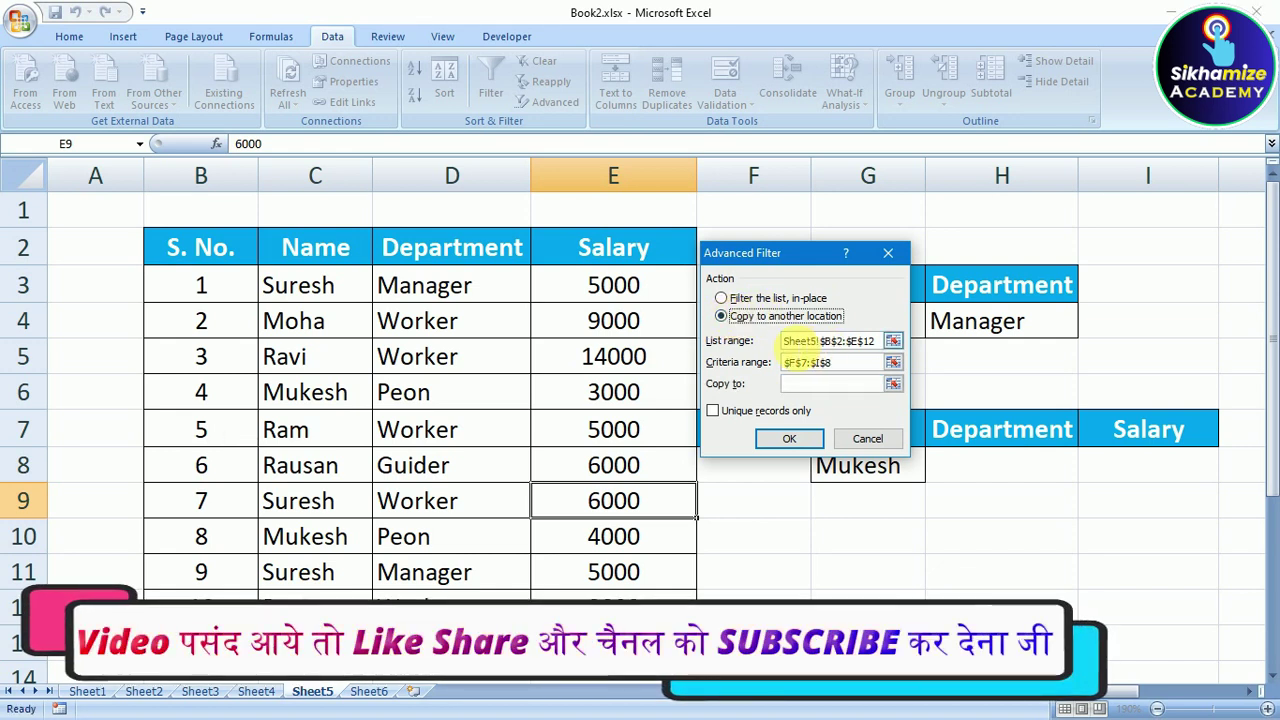
click(850, 341)
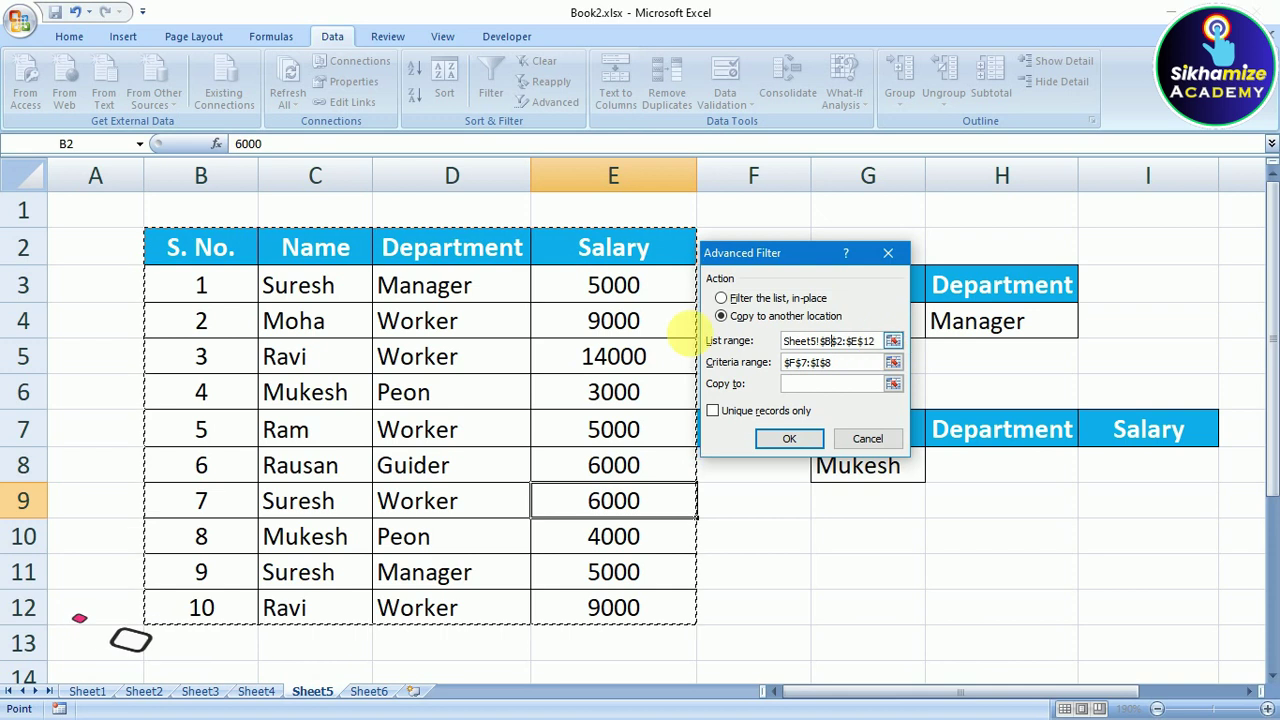
Step: Set the criteria range to G3:H4 (Name Suresh, Department Manager)
click(788, 364)
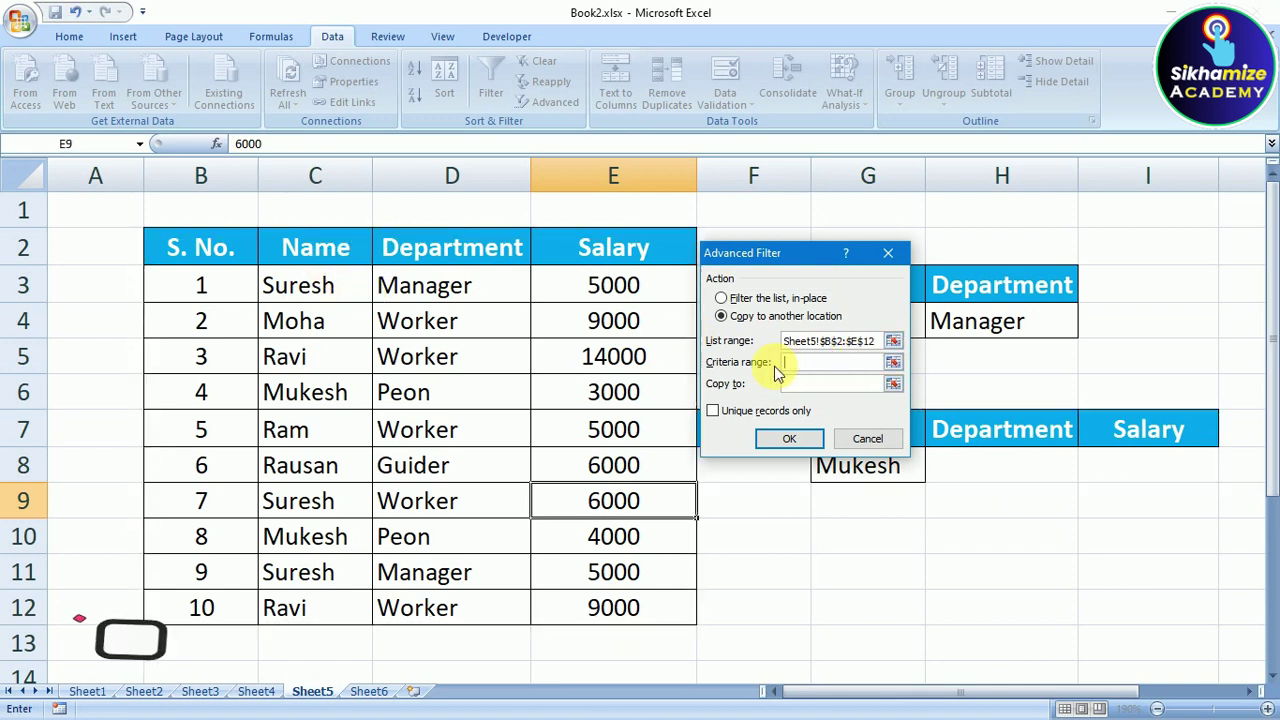
drag(790, 252, 532, 237)
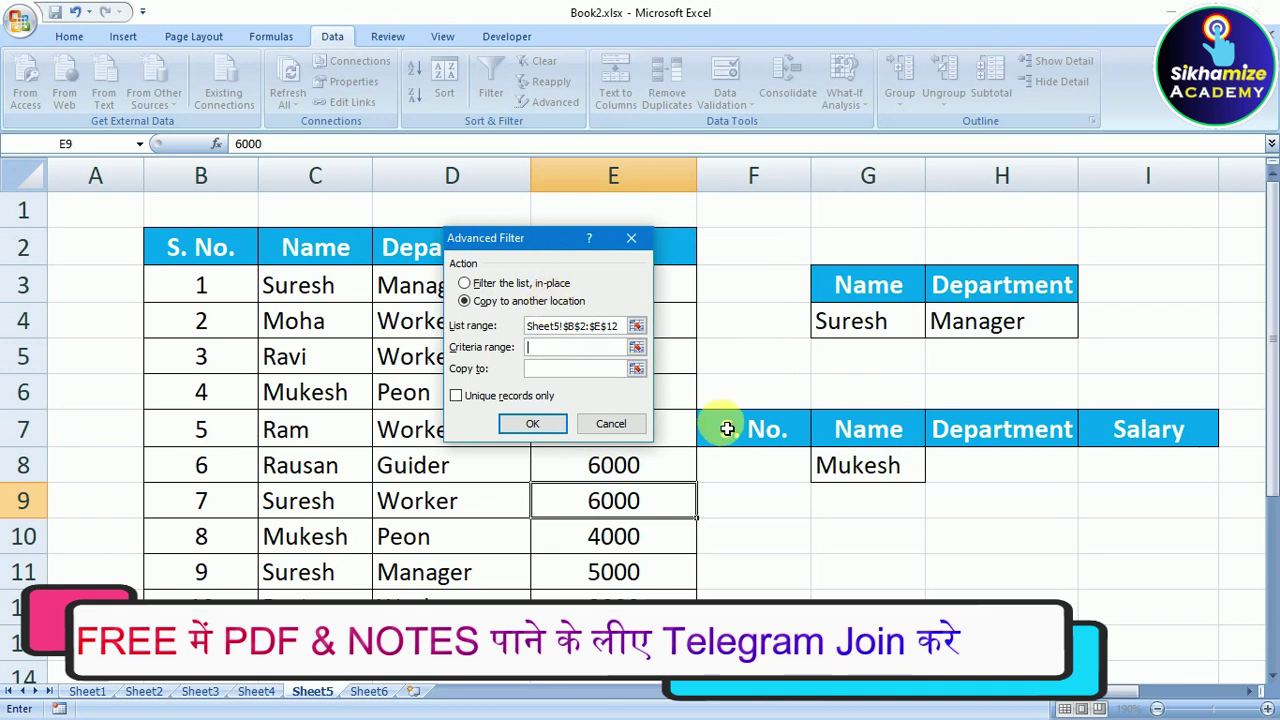
drag(727, 429, 1123, 463)
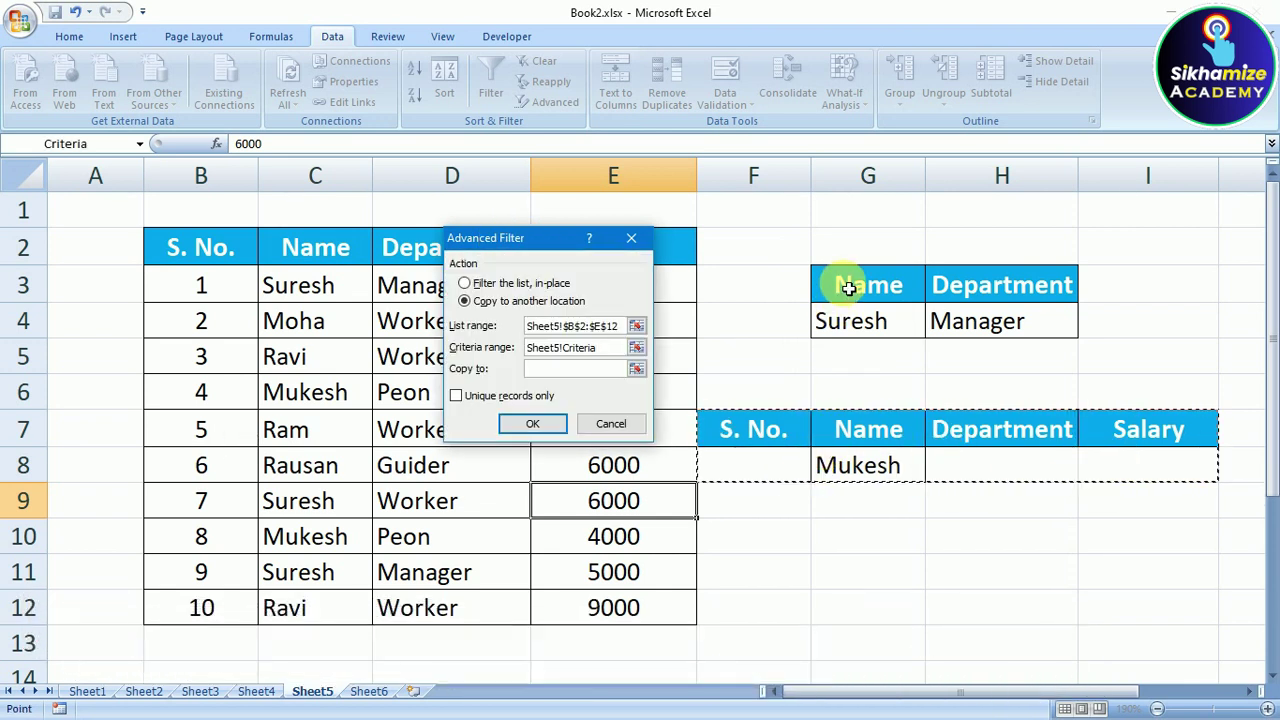
drag(848, 288, 1000, 322)
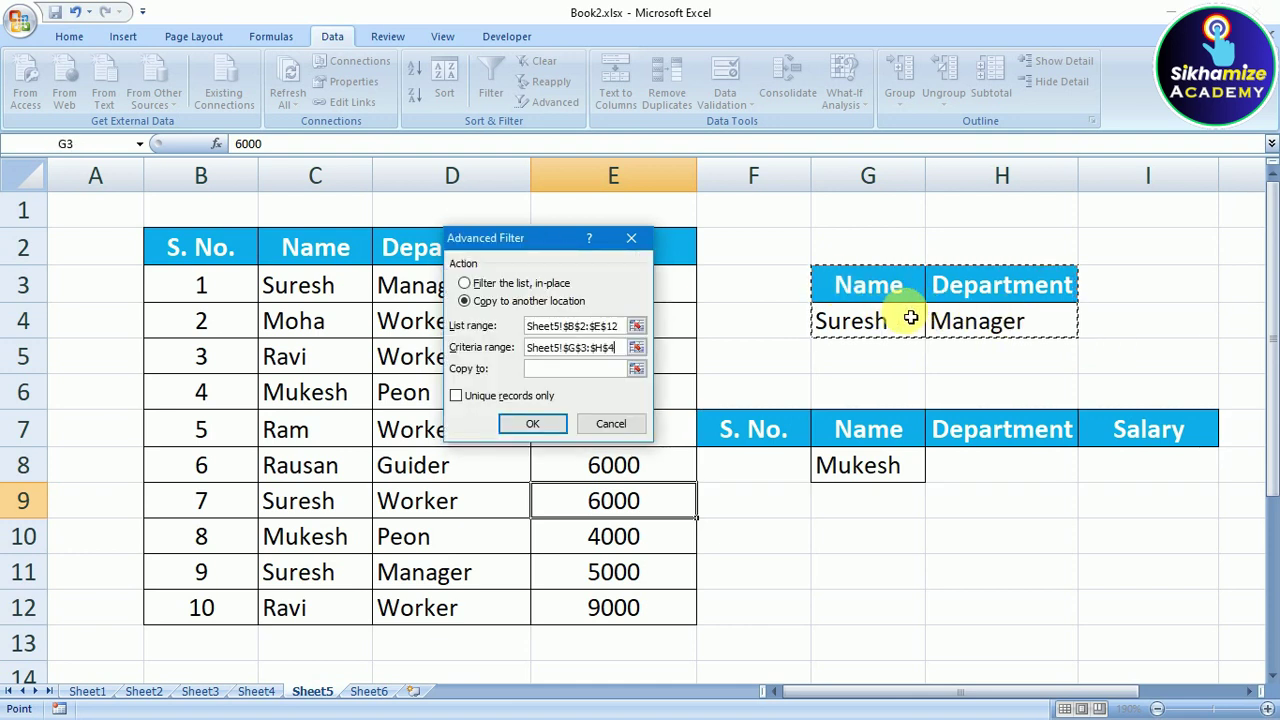
Step: Set the copy destination to Sheet5 cell G11 and run the filter
click(556, 369)
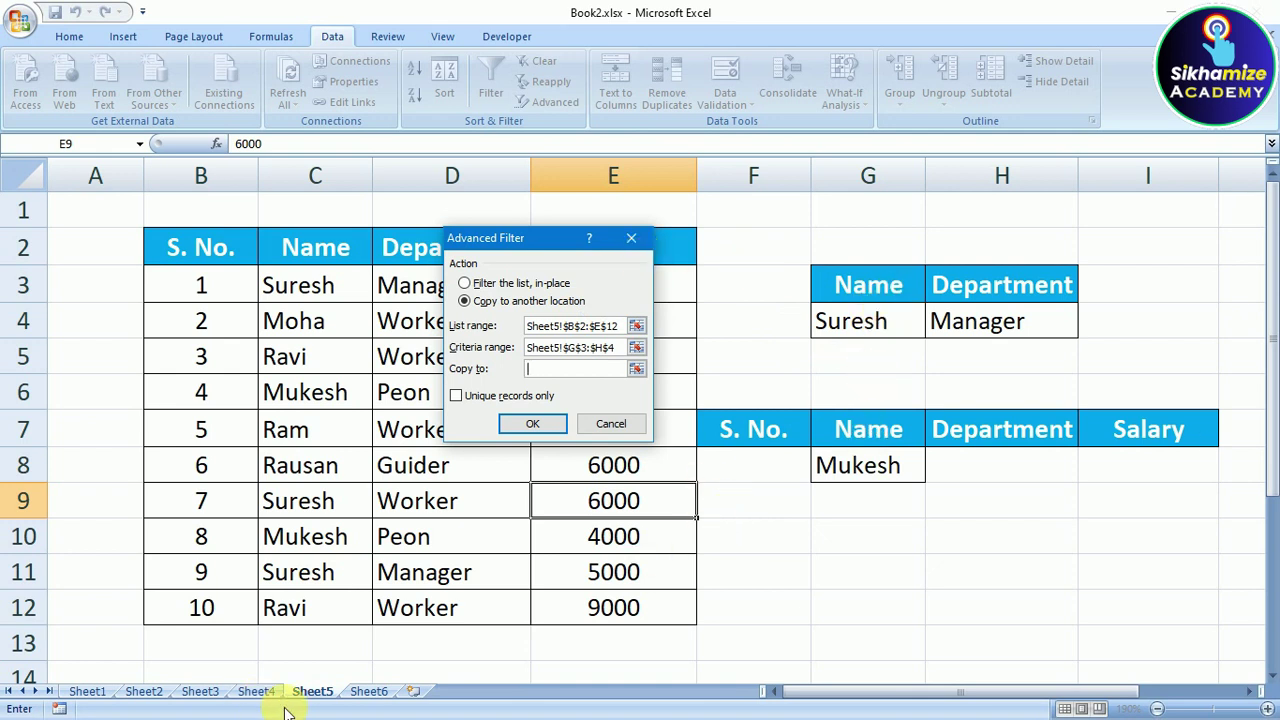
click(366, 691)
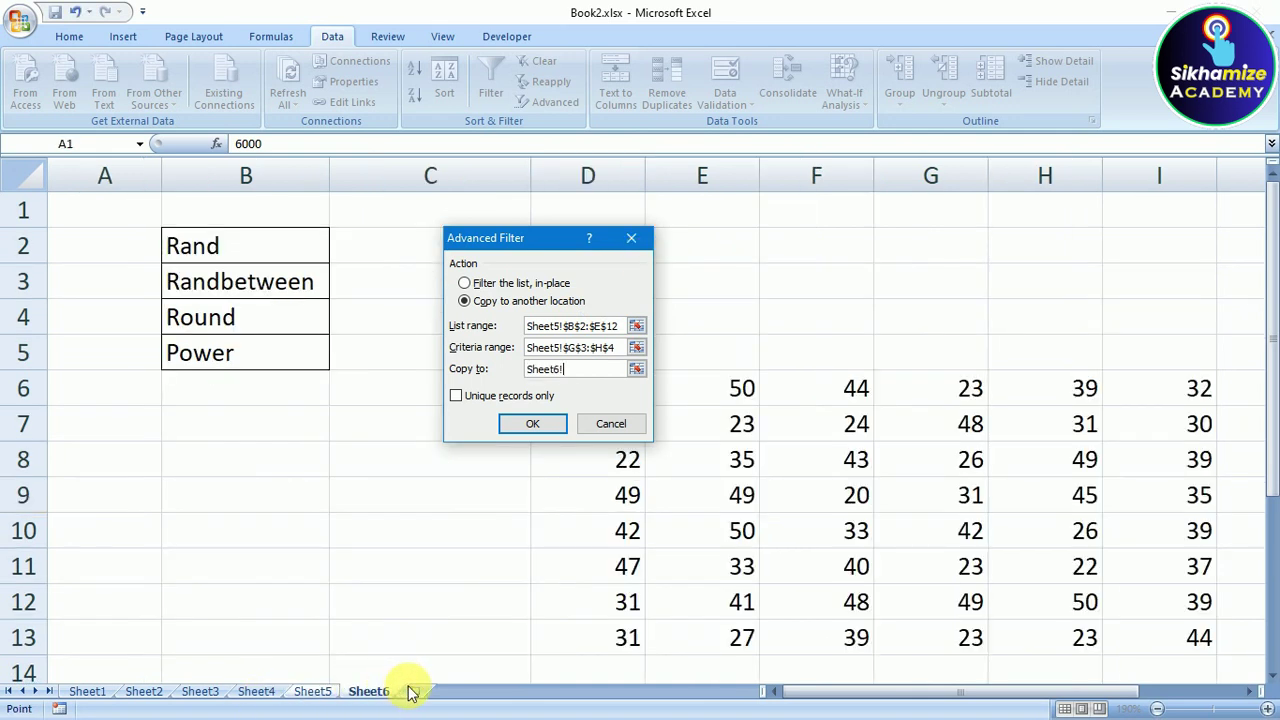
click(322, 692)
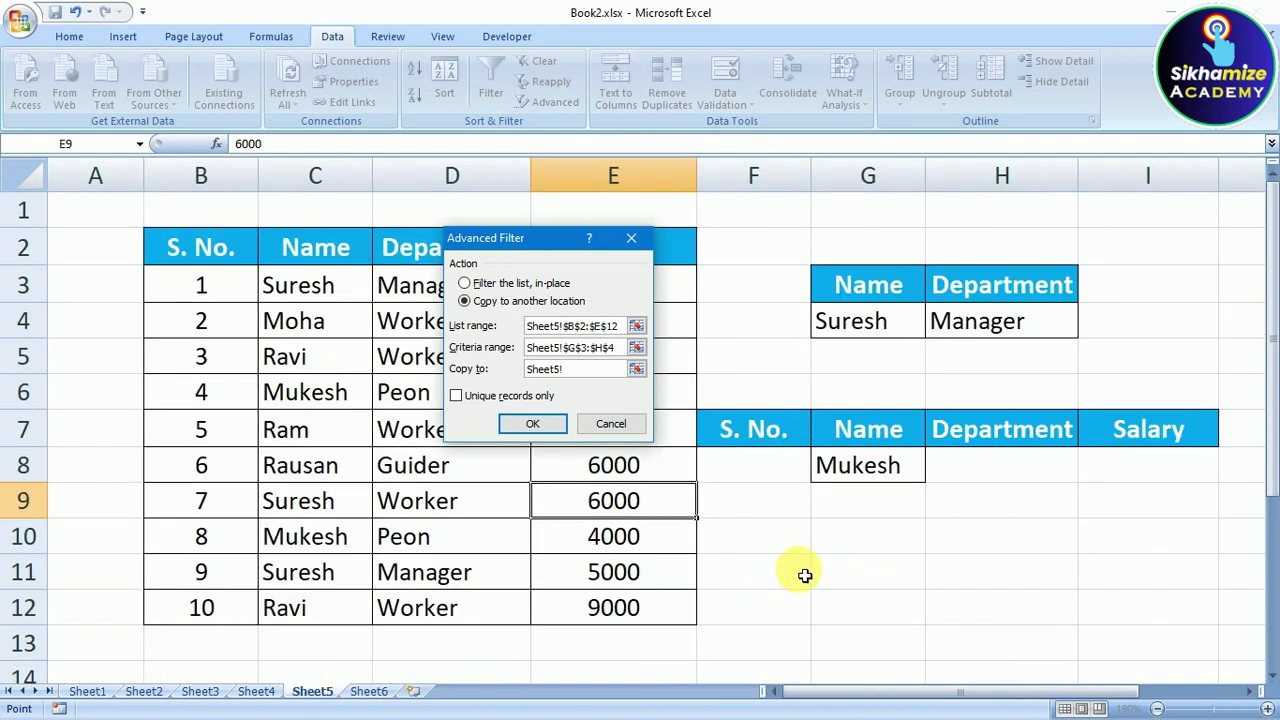
click(848, 581)
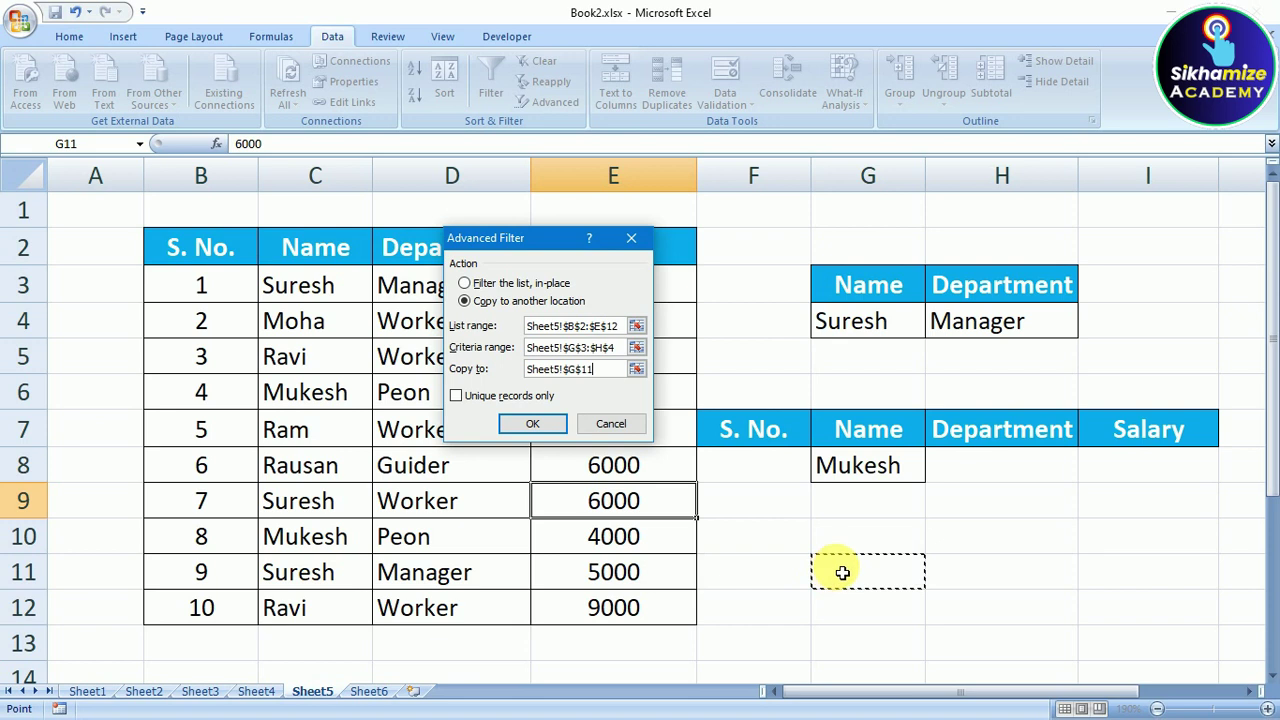
click(547, 428)
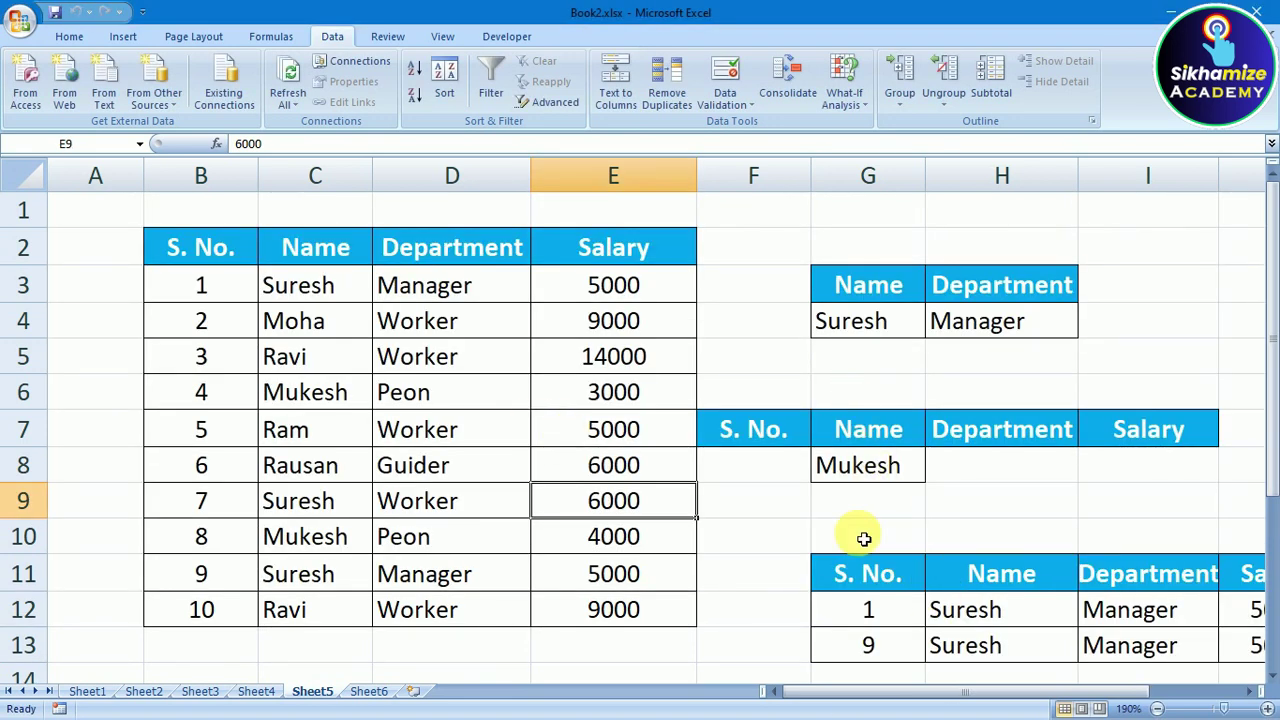
drag(866, 686, 908, 686)
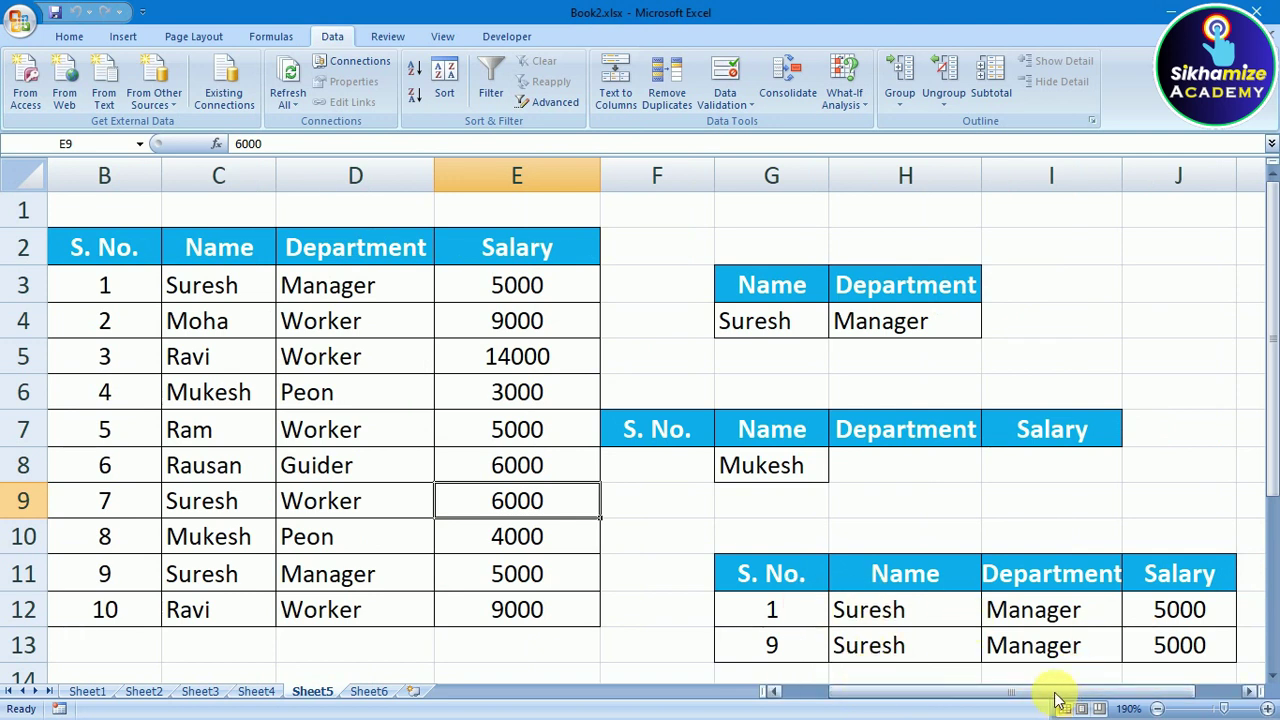
click(943, 677)
drag(929, 692, 843, 690)
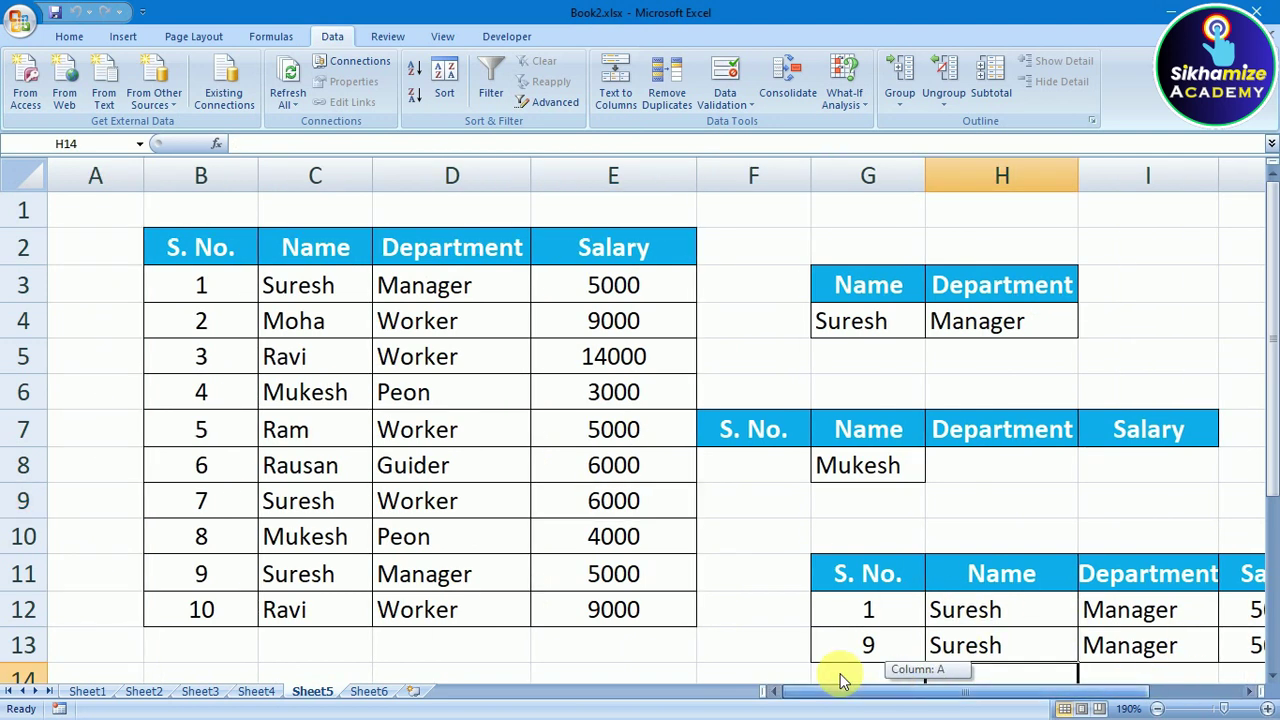
click(757, 611)
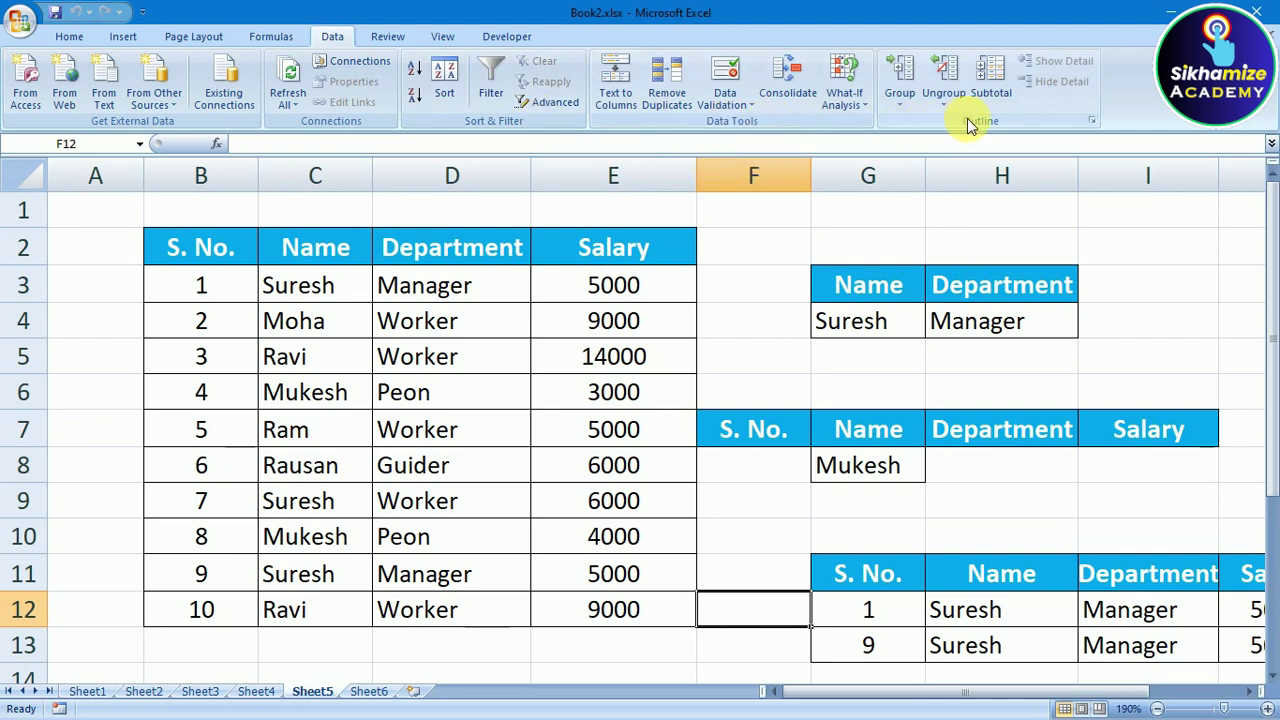
click(403, 36)
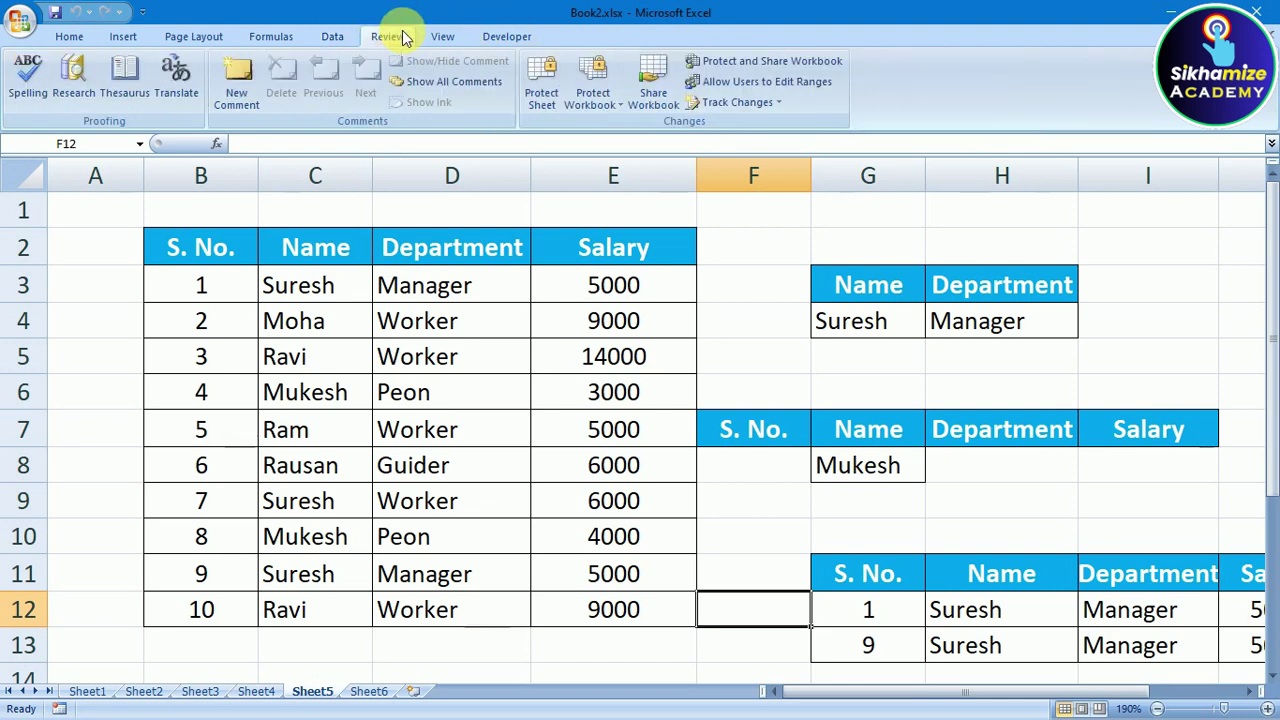
click(450, 36)
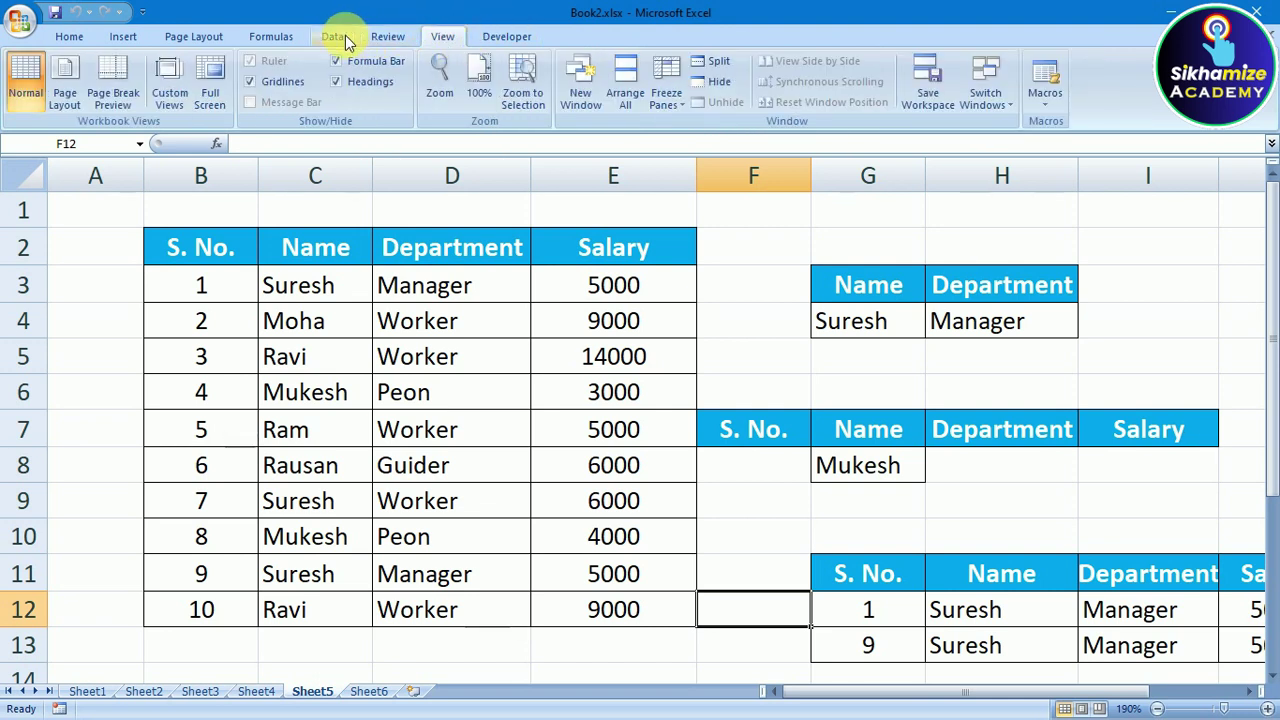
click(340, 36)
click(368, 36)
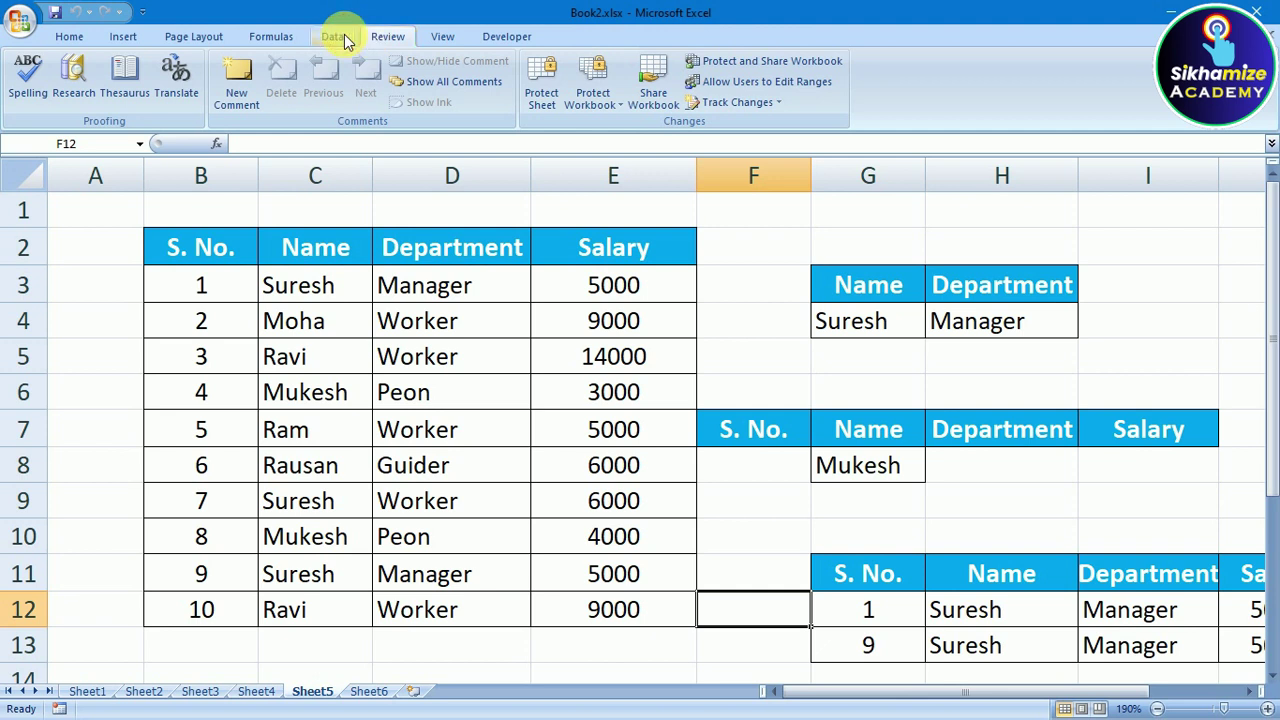
click(338, 36)
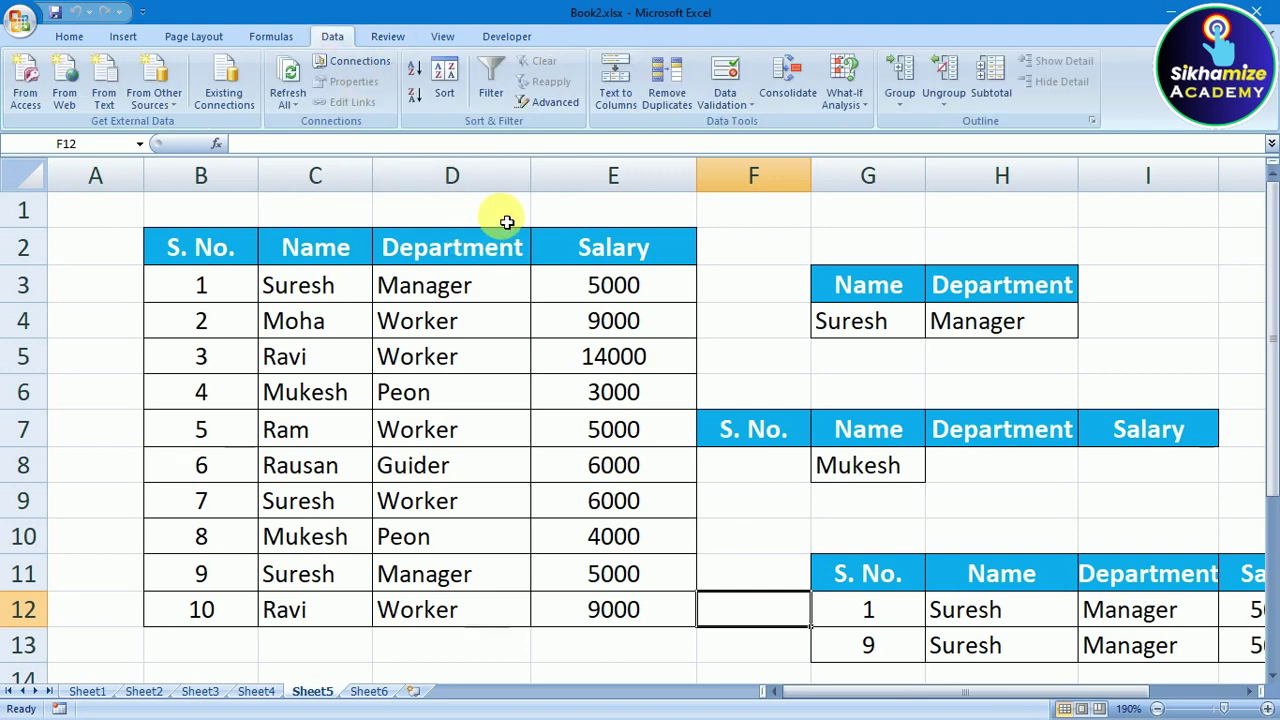